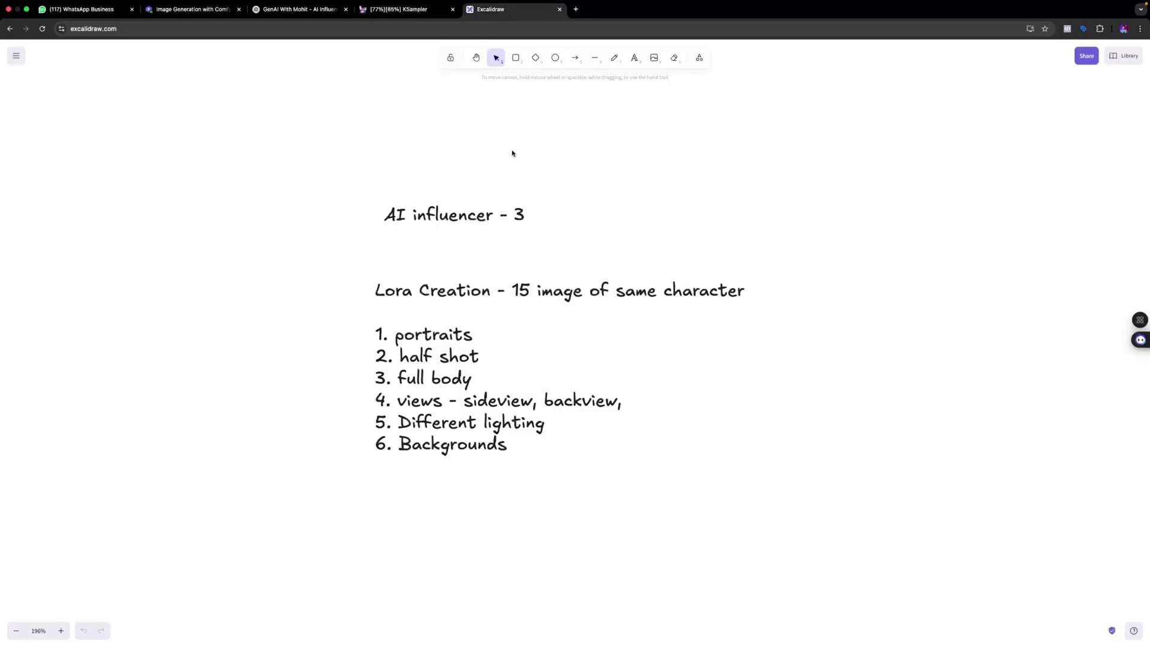
Switch to ComfyUI, move the KSampler node slightly upward and shrink the image feed to its smallest size.
click(397, 11)
scroll(569, 210, right, 3)
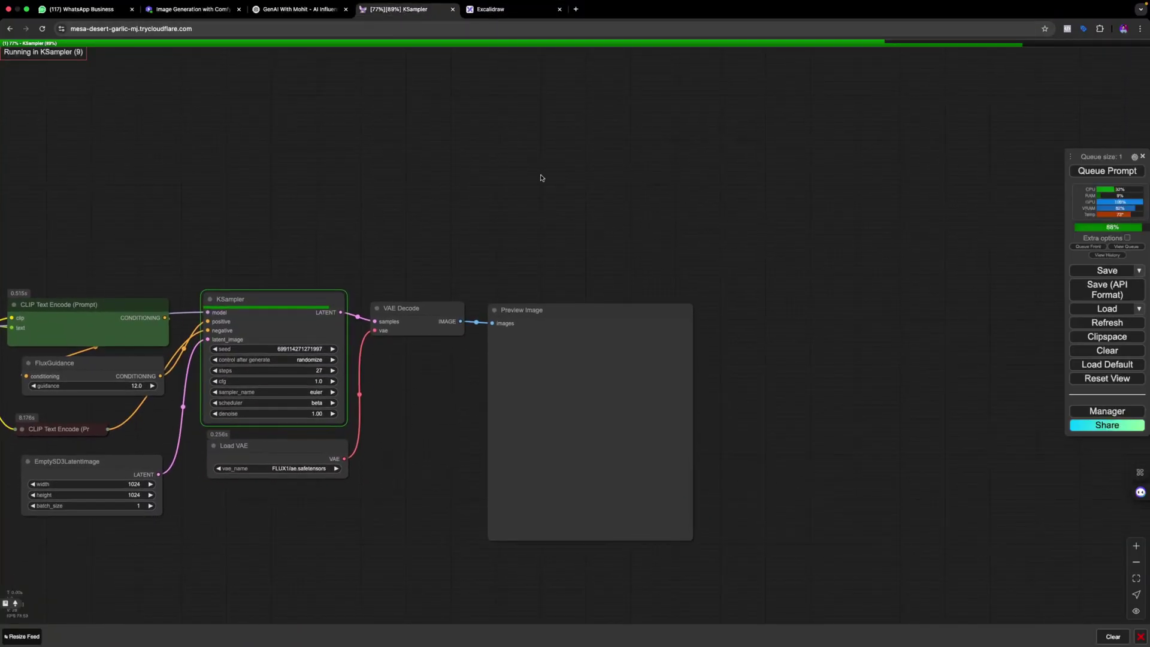
drag(397, 236, 591, 240)
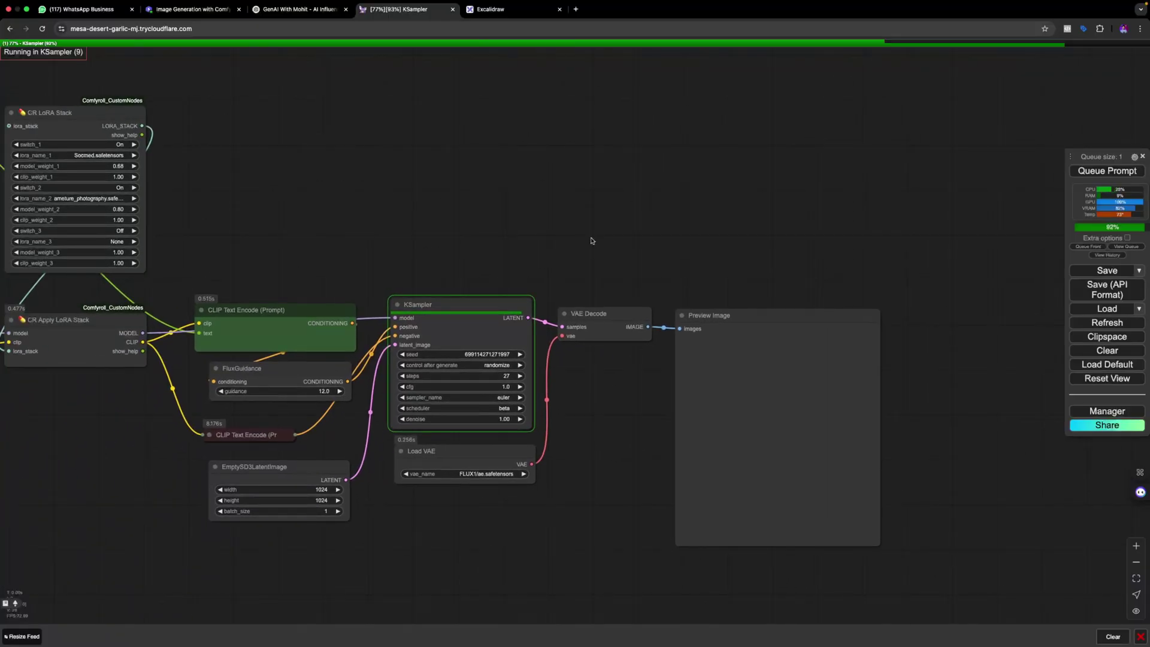
scroll(551, 251, left, 3)
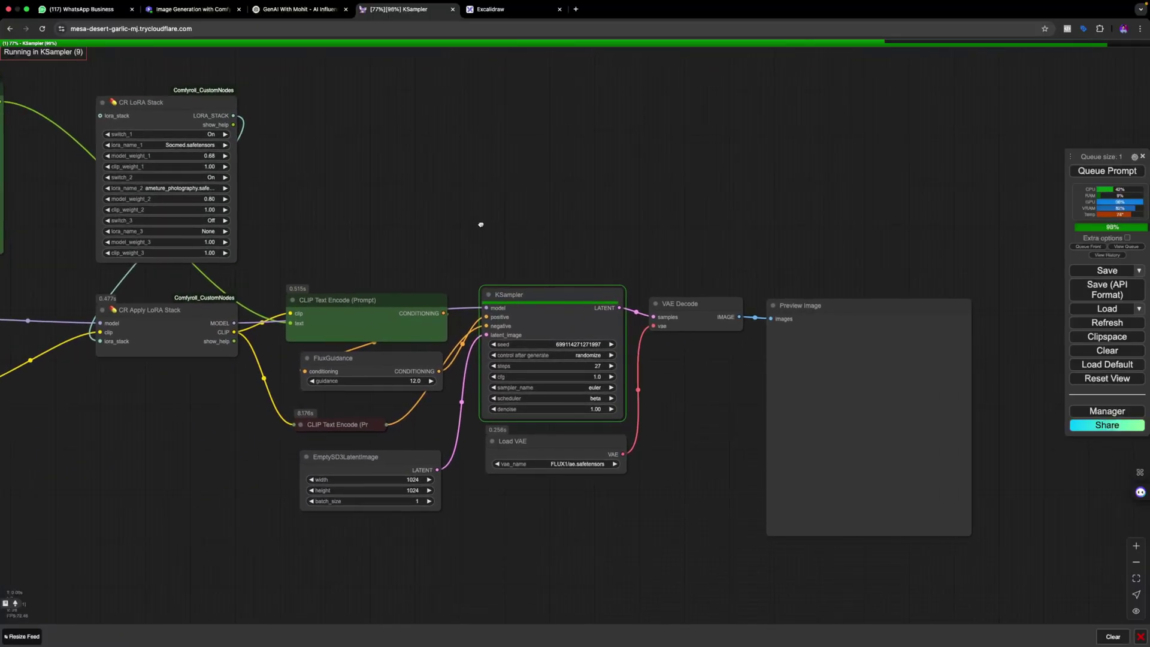
scroll(664, 239, right, 3)
drag(500, 281, 504, 243)
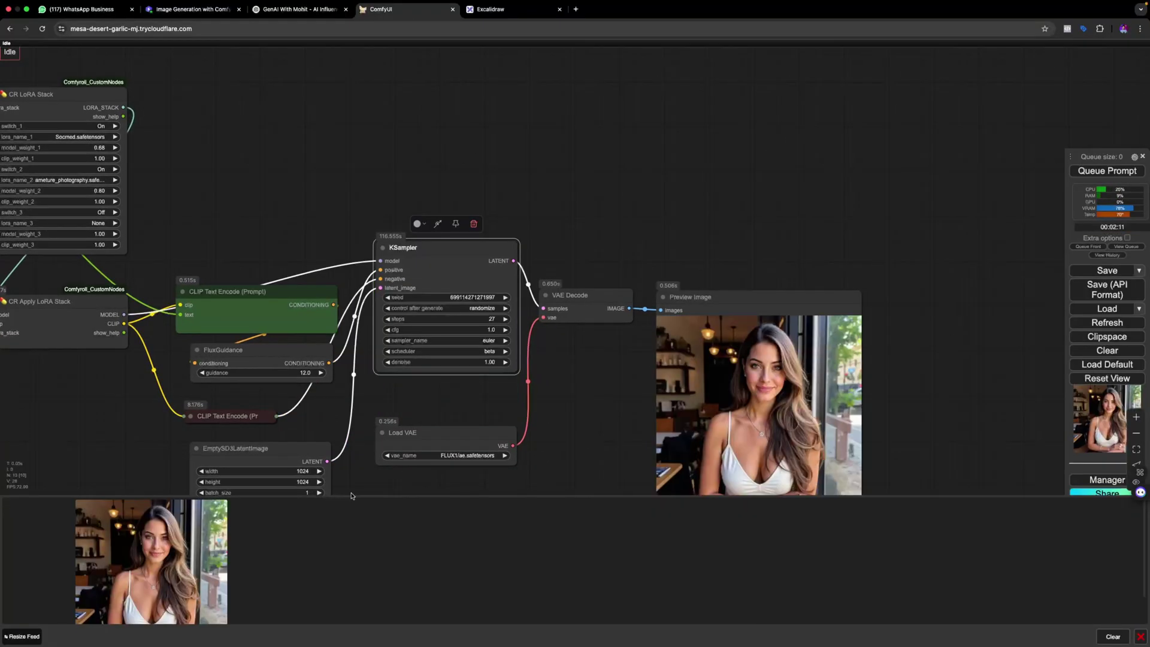
click(39, 627)
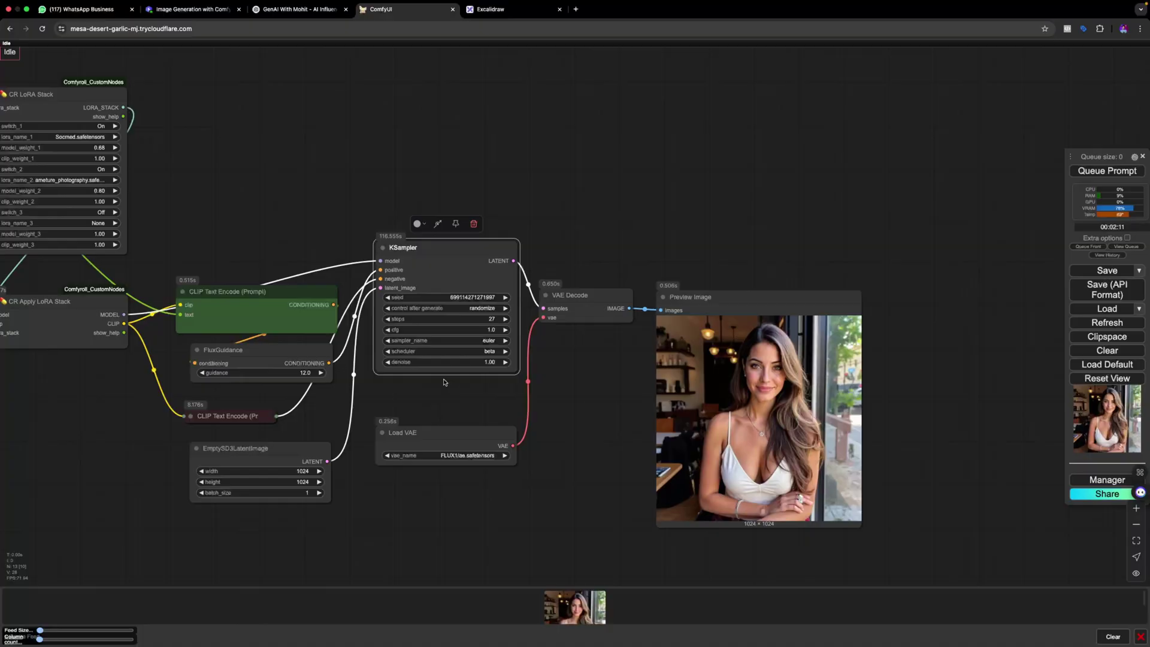
Set the KSampler's control after generate option to fixed.
scroll(530, 362, up, 2)
click(503, 346)
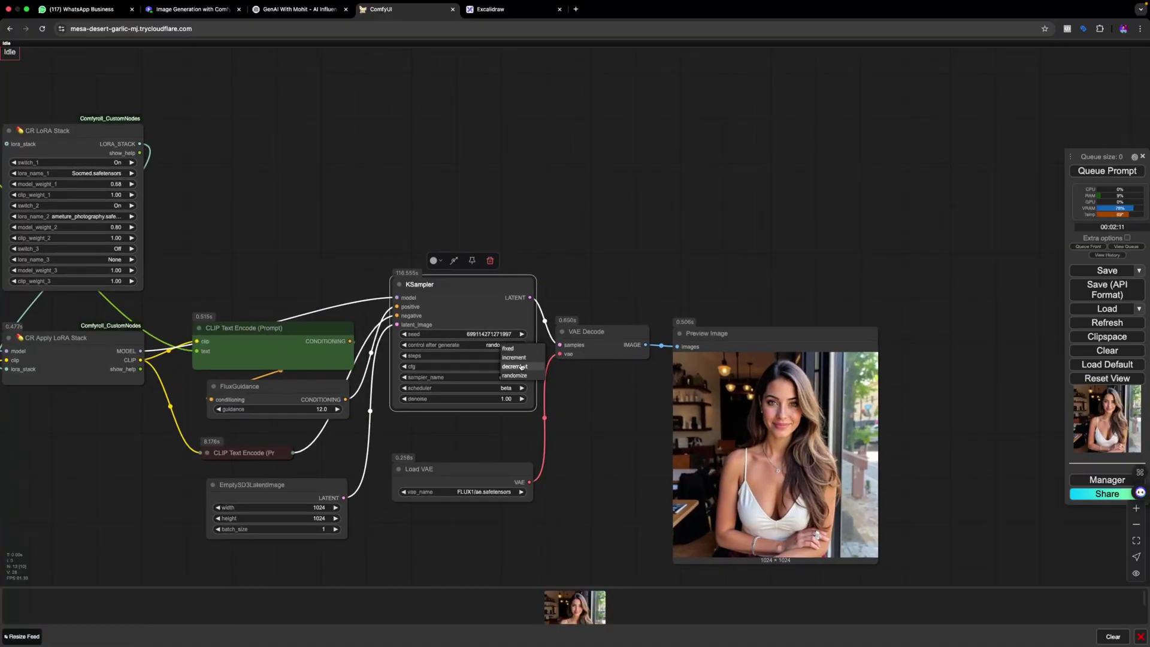
click(509, 345)
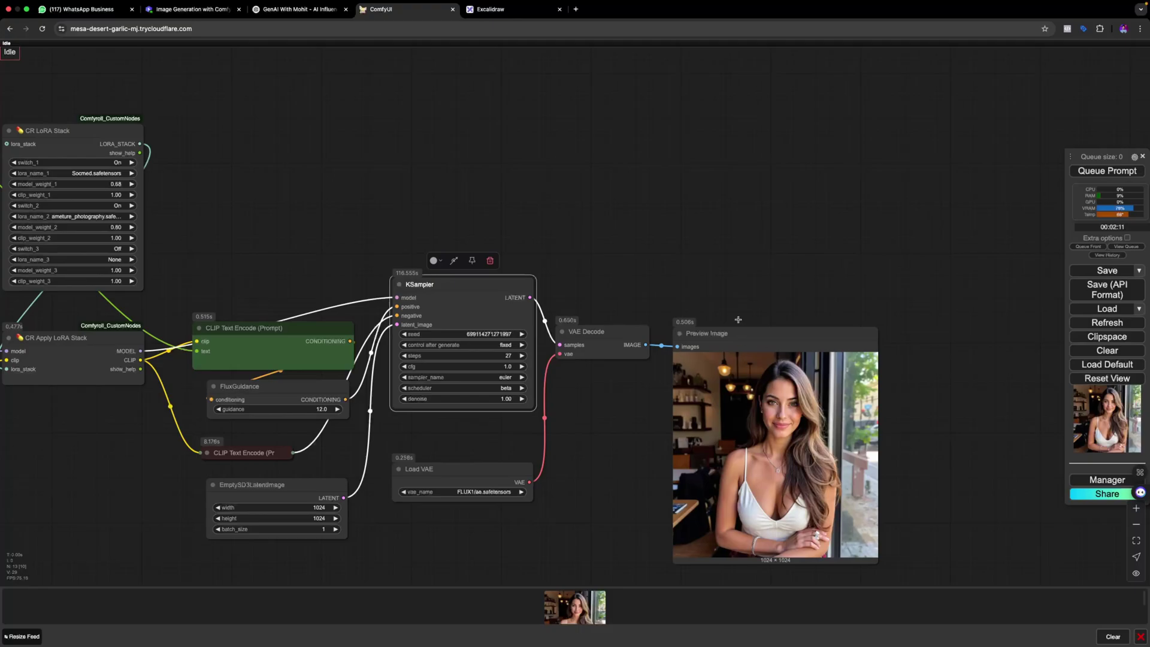
Look over the workflow back to the Magic Photo Prompter node and review the LoRA shot list in Excalidraw.
drag(685, 282, 625, 266)
drag(632, 325, 934, 328)
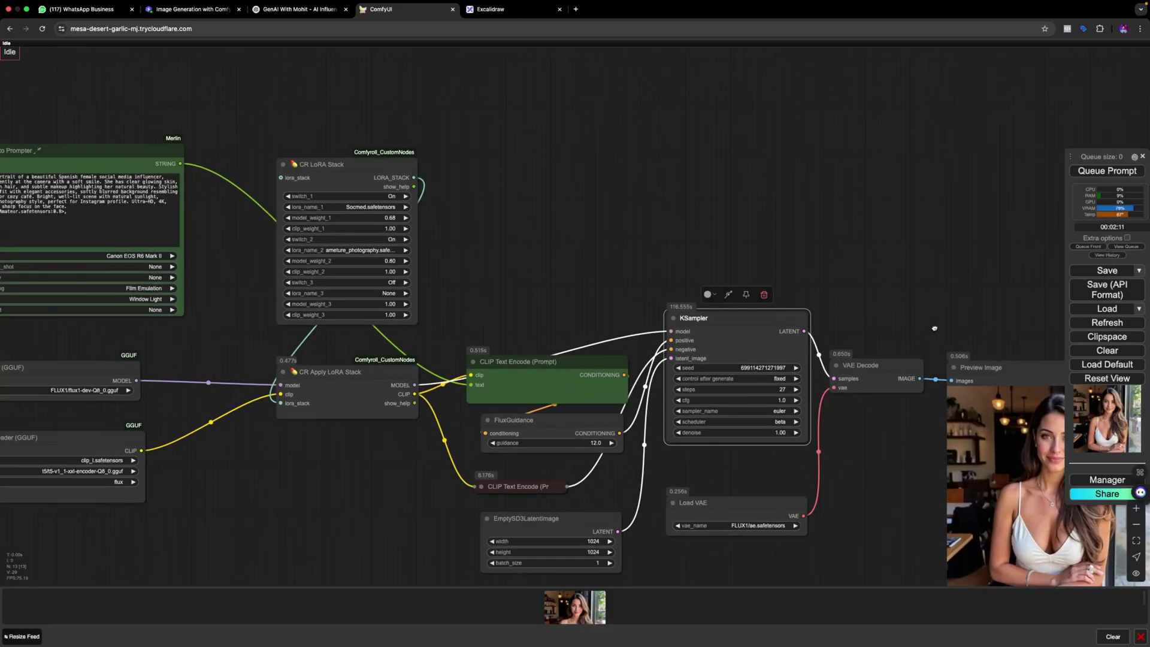
drag(602, 299, 747, 370)
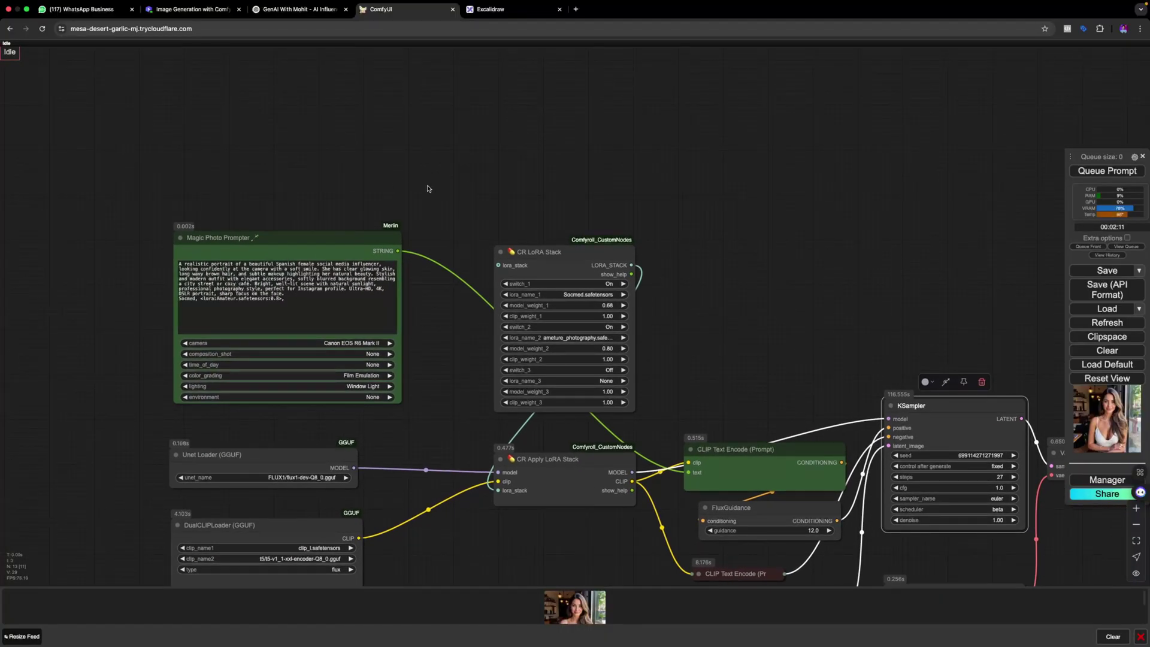
click(499, 11)
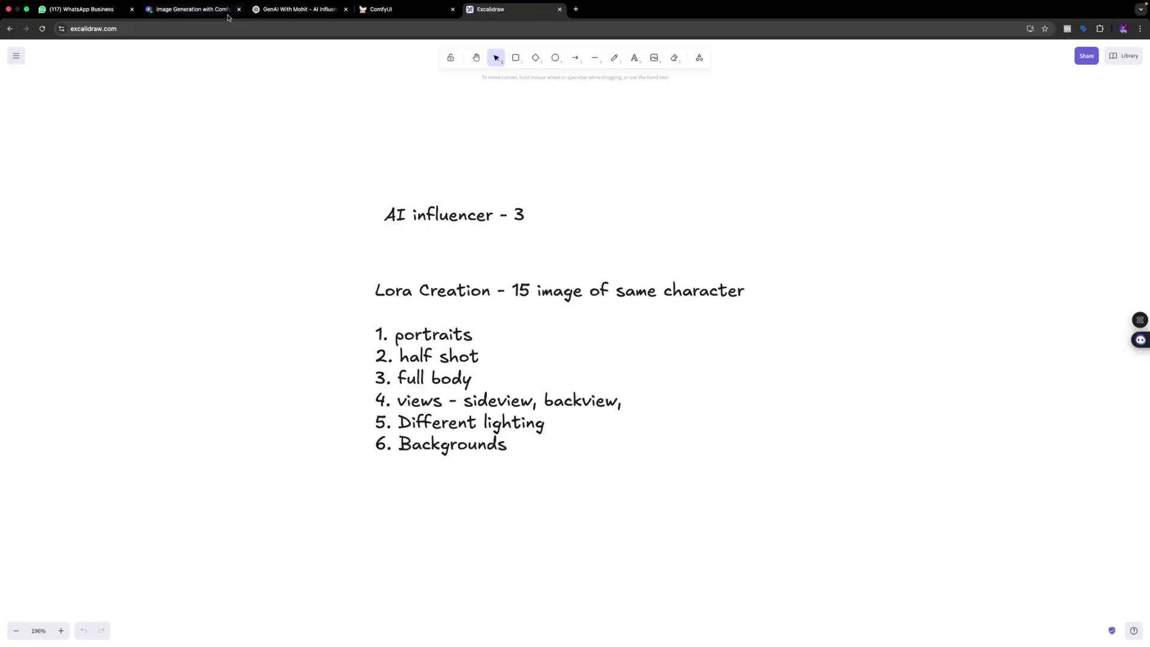
Switch to the ChatGPT conversation and copy the first LoRA training prompt, "Portrait, front view, studio lighting", including its description.
click(297, 9)
scroll(599, 286, down, 5)
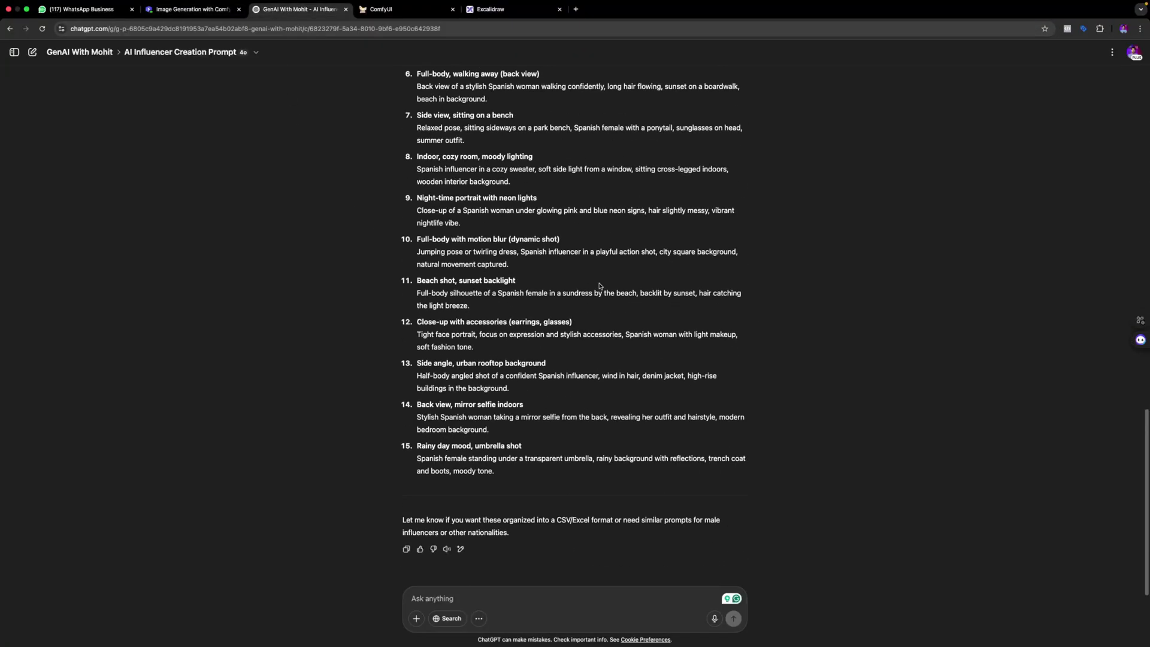
scroll(599, 287, up, 15)
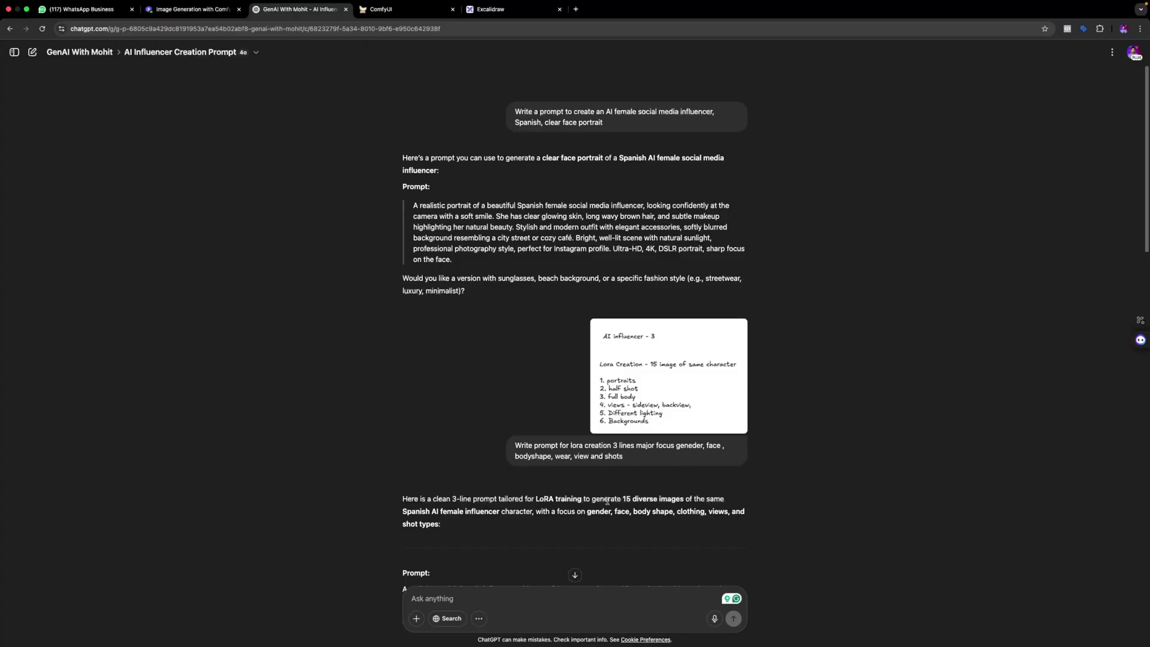
scroll(688, 511, down, 5)
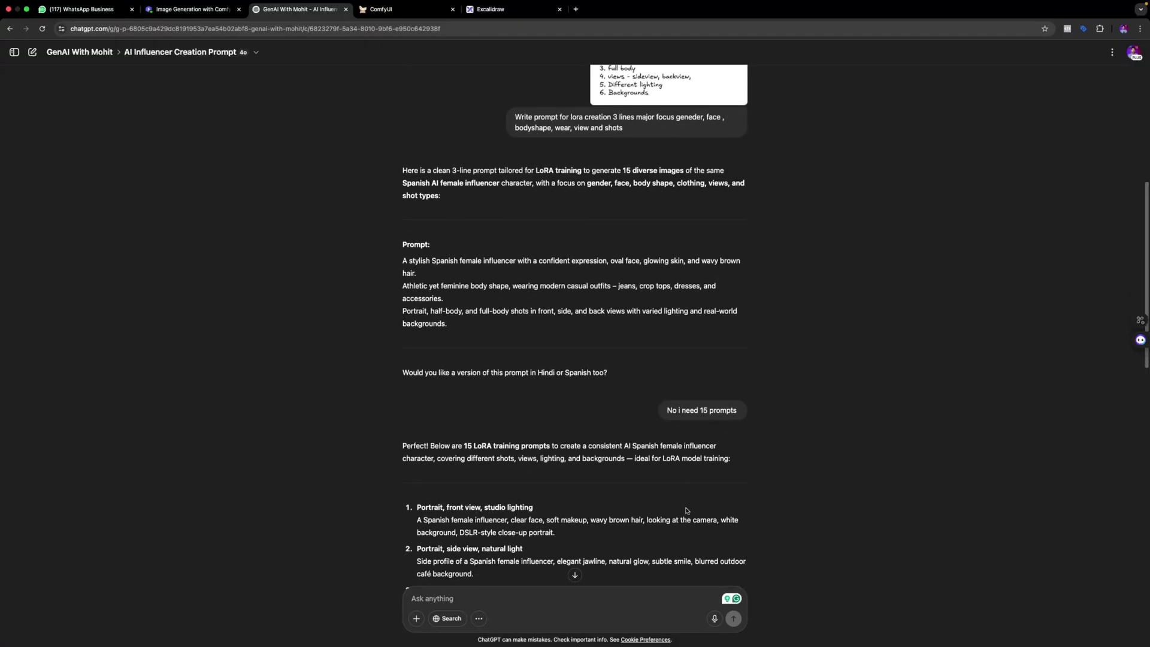
scroll(707, 440, down, 3)
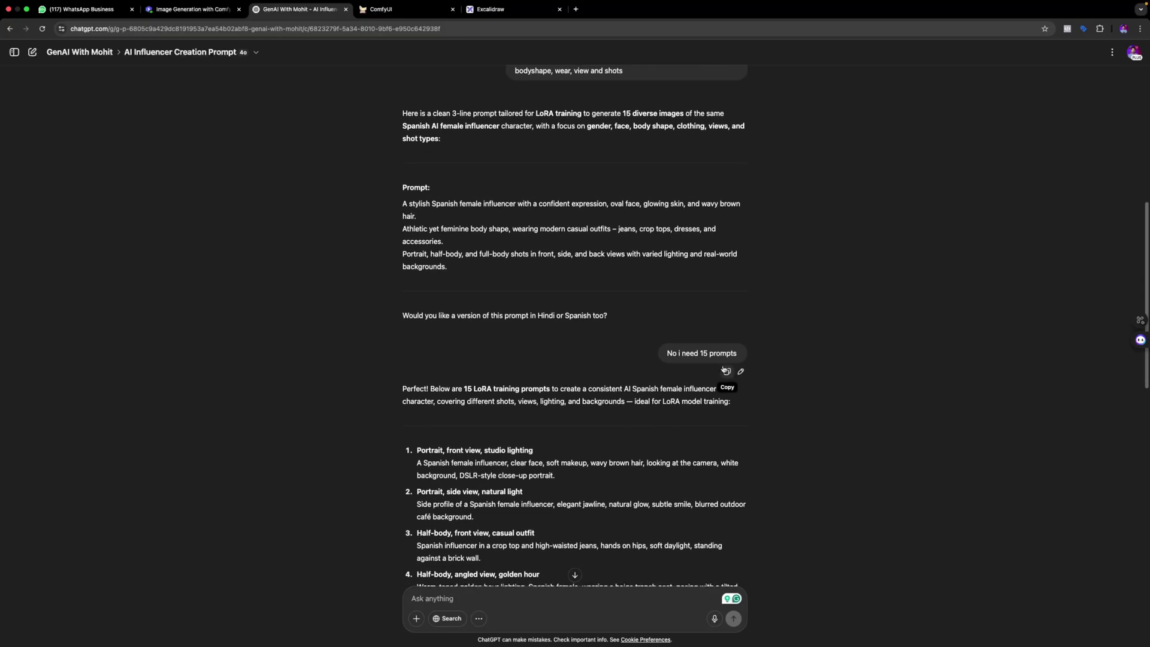
scroll(486, 428, down, 2)
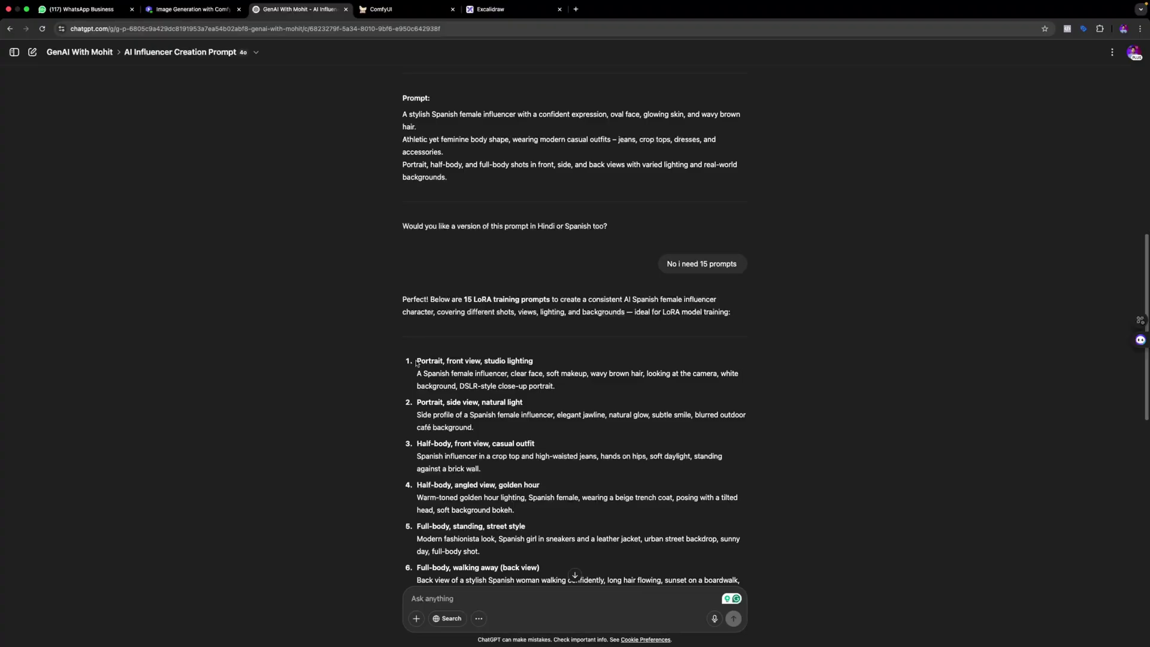
drag(418, 361, 568, 393)
key(super+c)
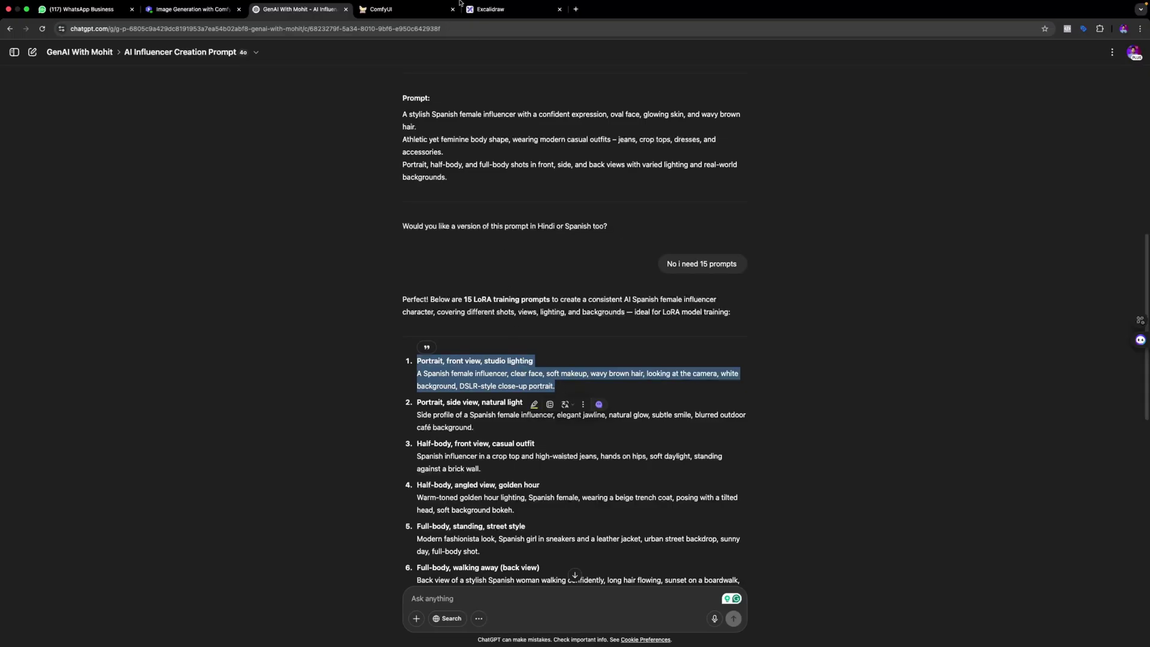
In ComfyUI, replace the portrait description in the Magic Photo Prompter with the copied prompt, keeping the Socmed and LoRA tag line.
click(404, 19)
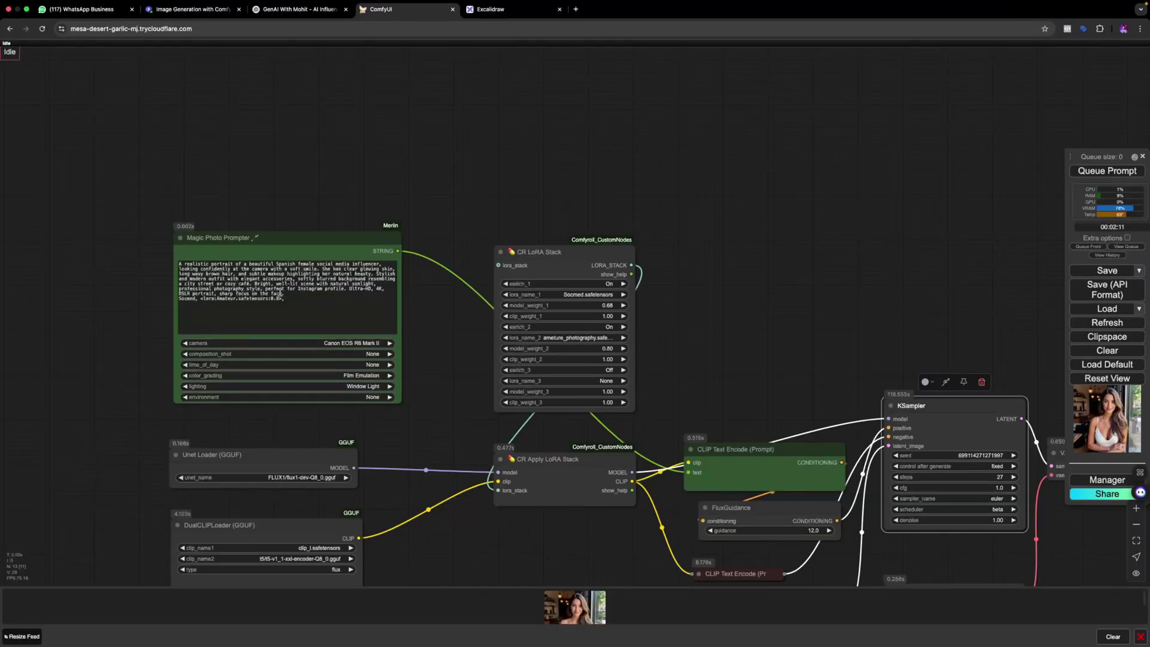
drag(285, 293, 181, 261)
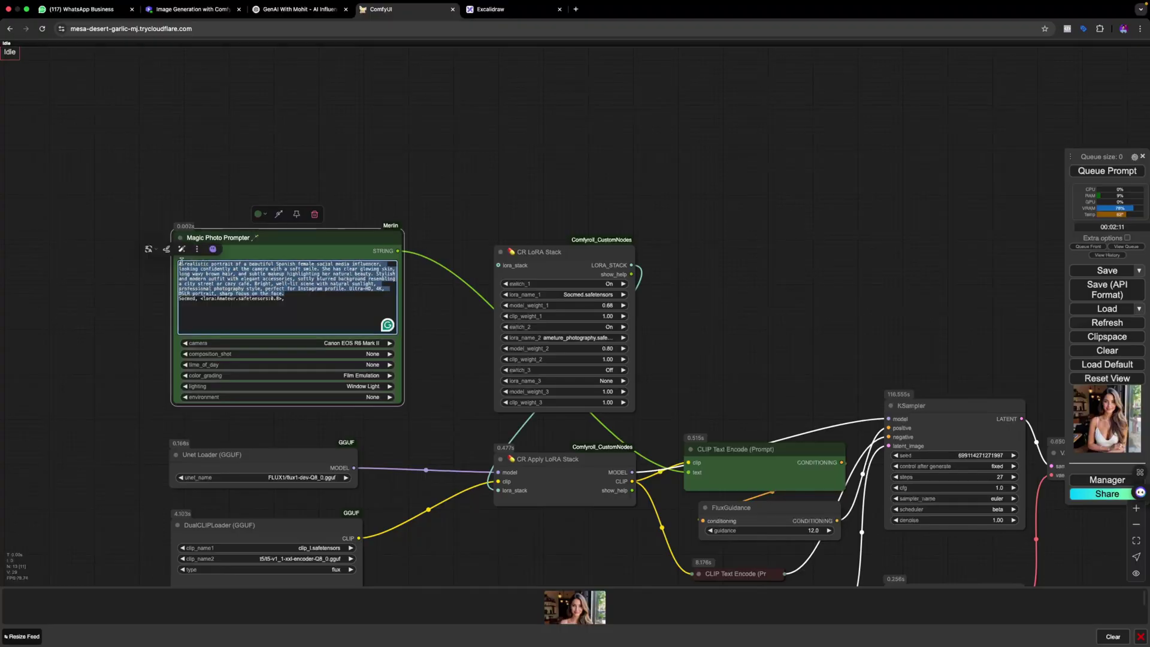
key(super+v)
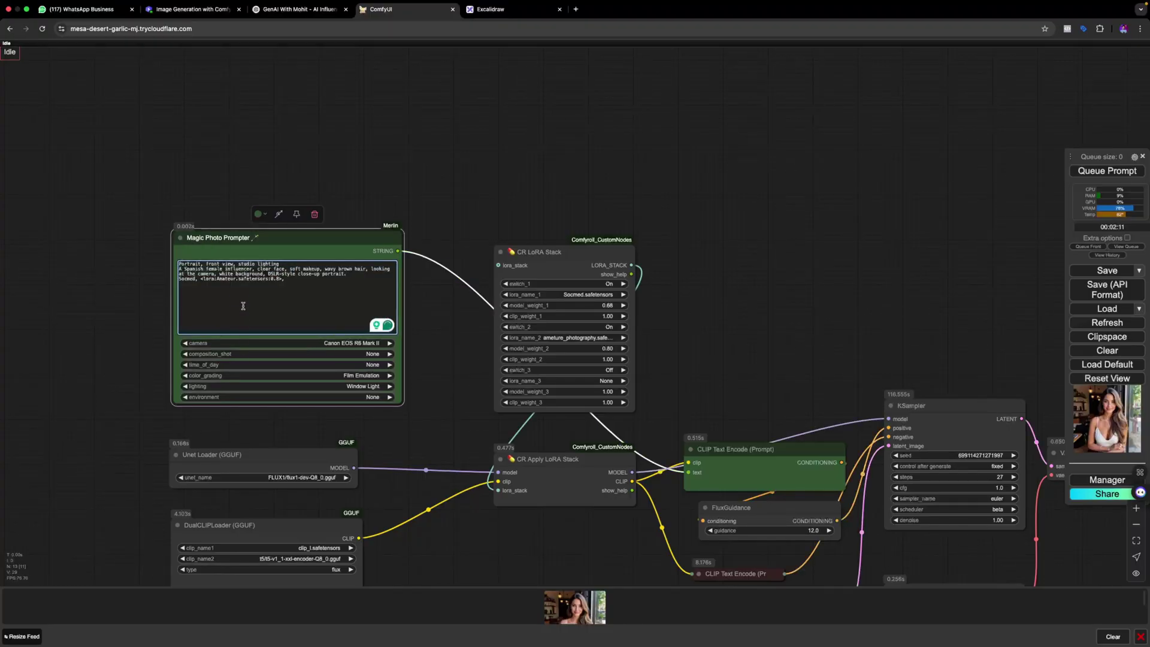
Check the workflow from the prompt node through to the image preview and queue the prompt for generation.
scroll(405, 305, up, 1)
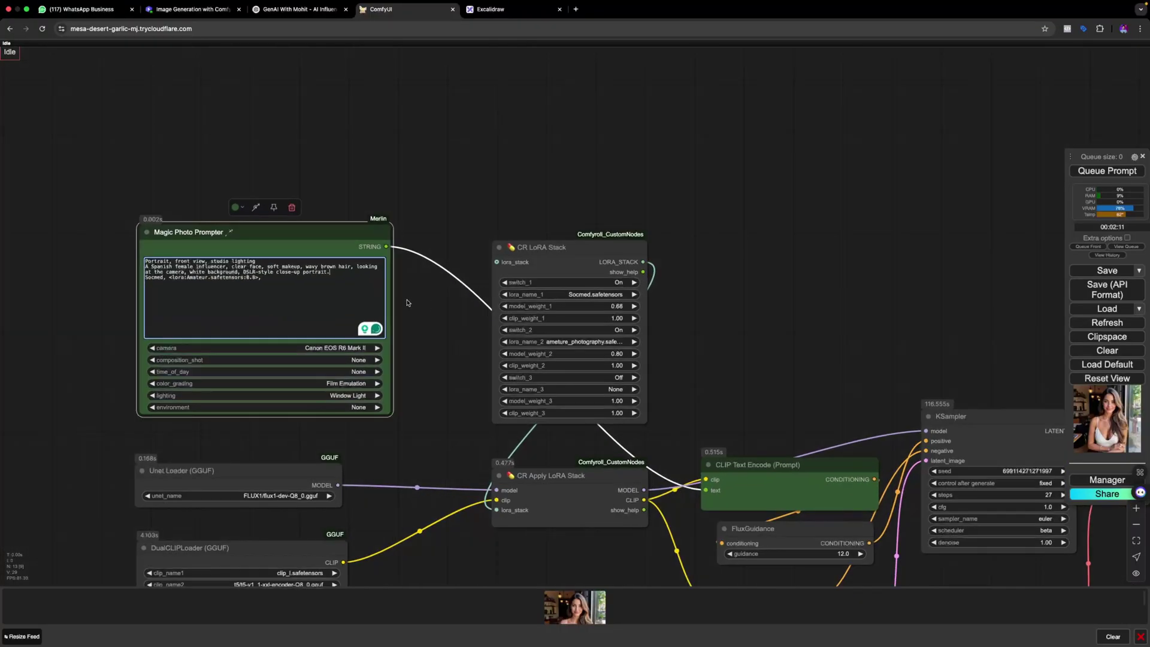
scroll(435, 348, down, 1)
scroll(435, 348, right, 2)
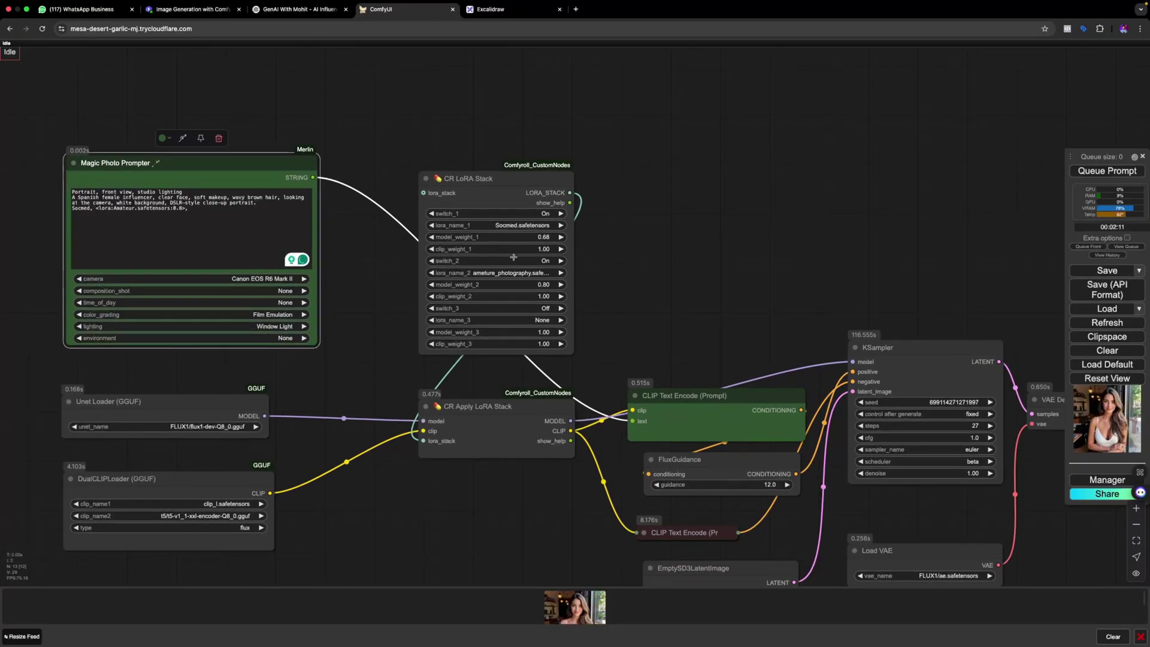
scroll(535, 194, down, 2)
scroll(536, 194, right, 2)
scroll(348, 371, right, 3)
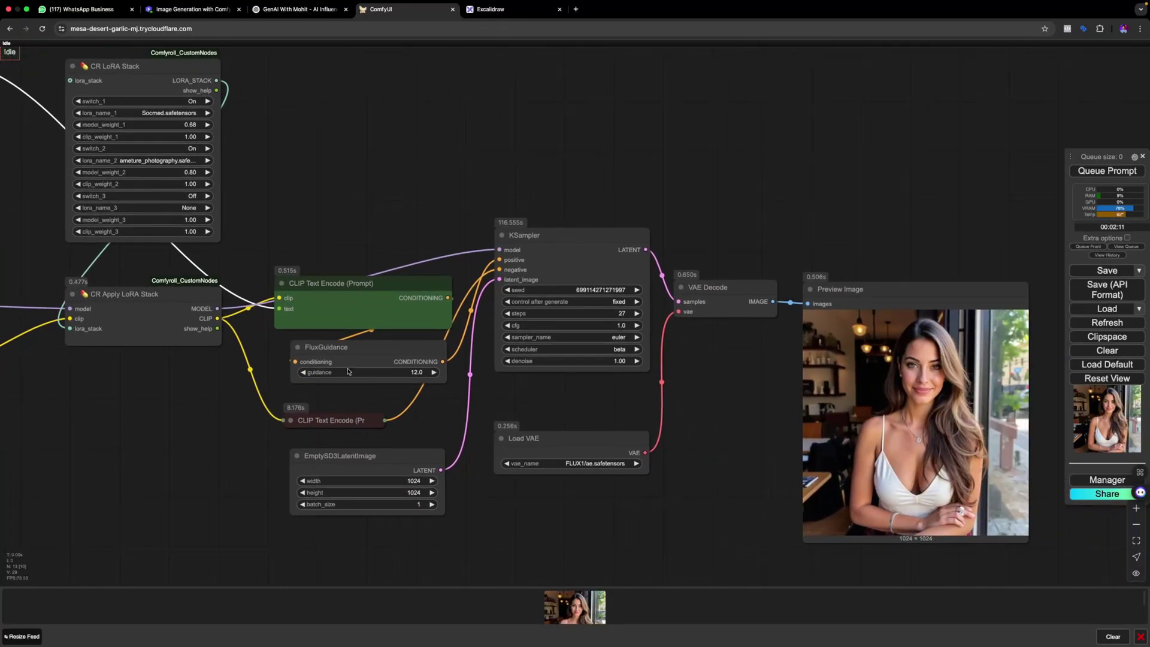
scroll(802, 233, up, 2)
scroll(803, 232, right, 1)
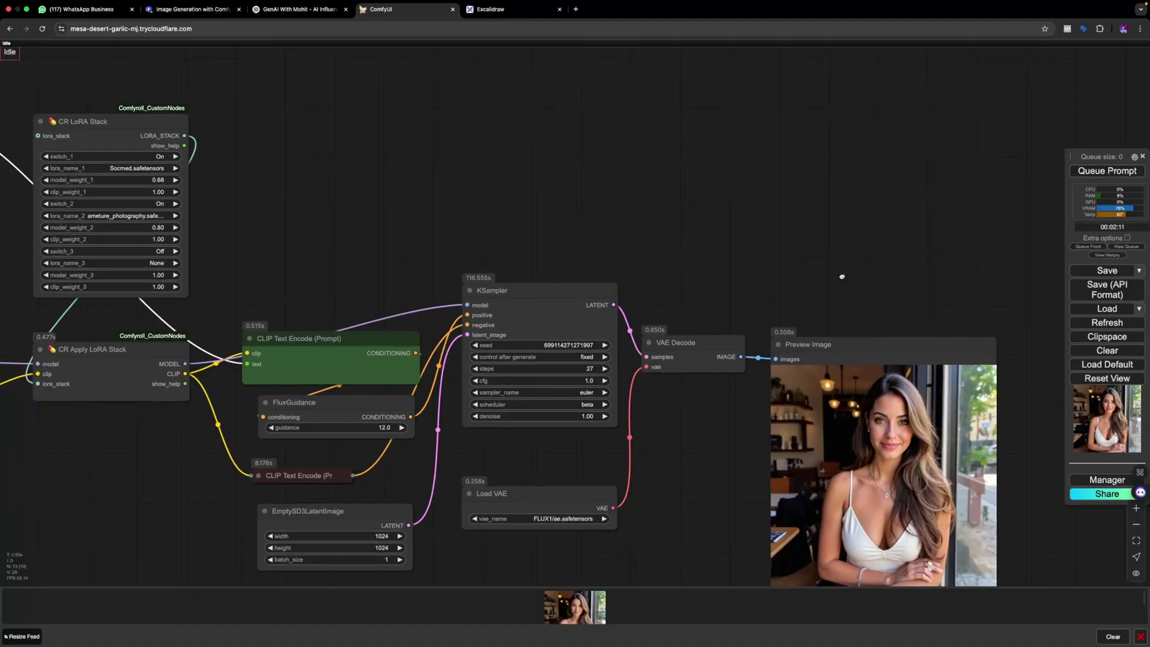
scroll(839, 274, down, 1)
scroll(839, 274, right, 1)
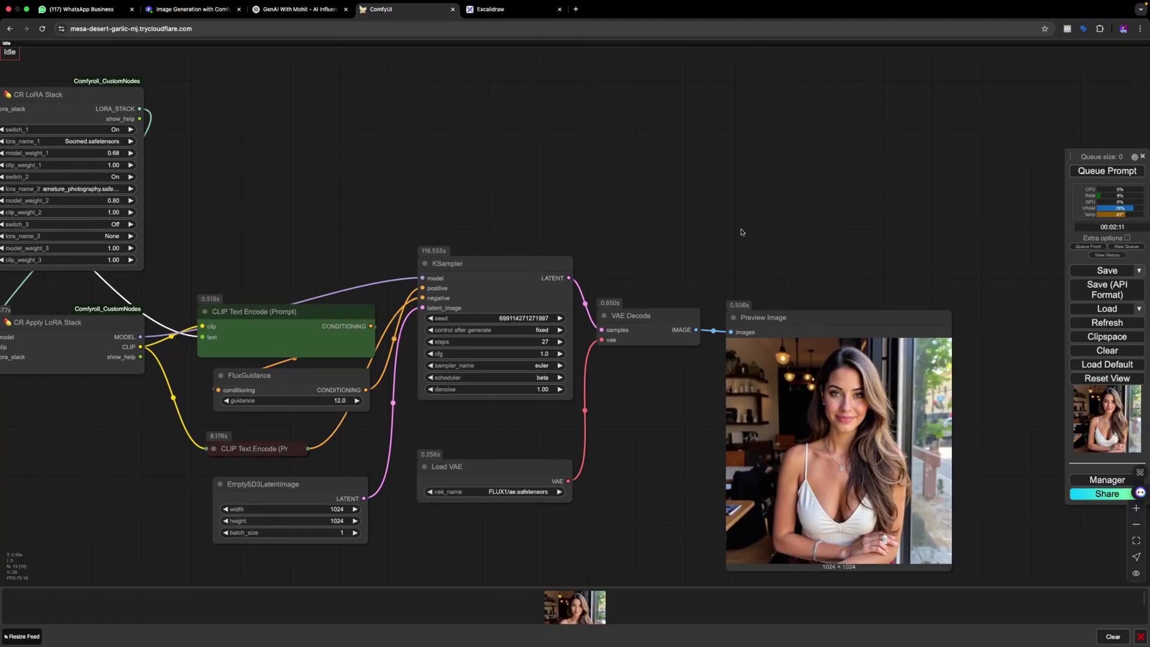
Save the café portrait from the Preview Image node to the computer.
scroll(663, 218, right, 3)
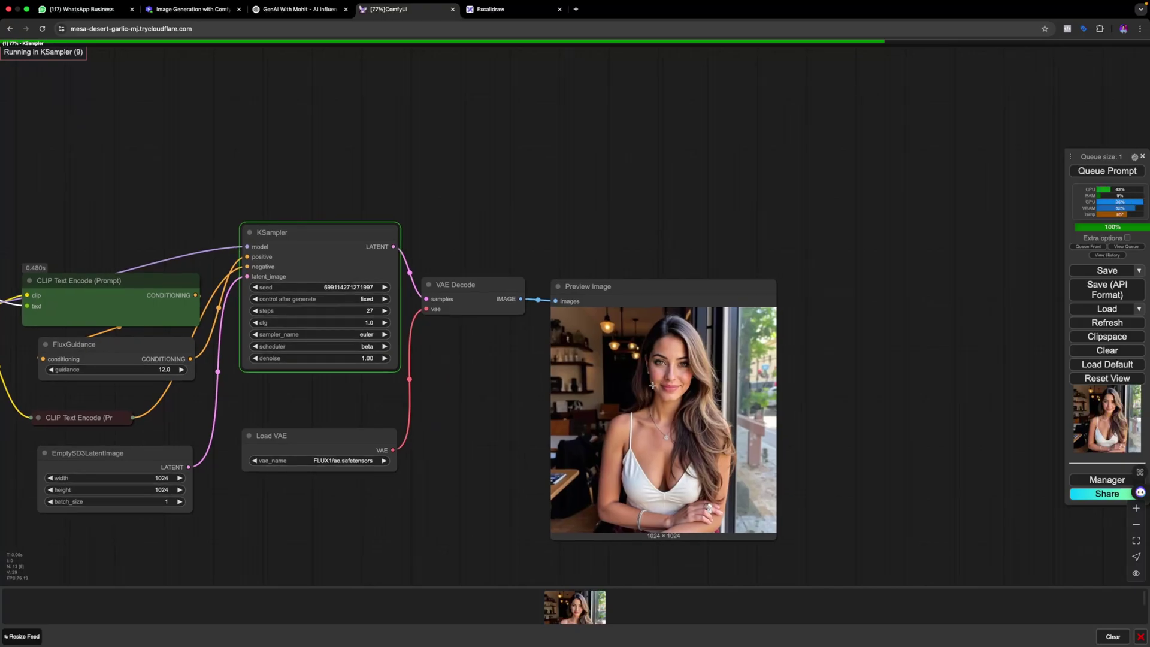
right_click(652, 384)
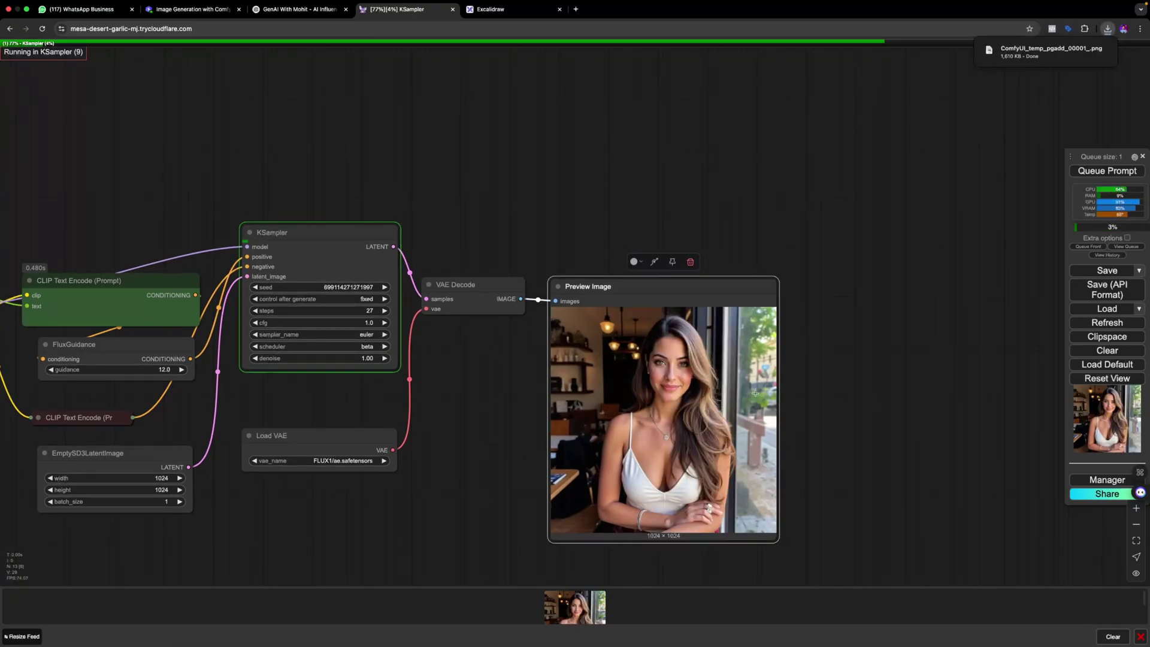
Move the DualCLIPLoader (GGUF) node slightly upward, closer to the Unet Loader.
scroll(606, 221, left, 3)
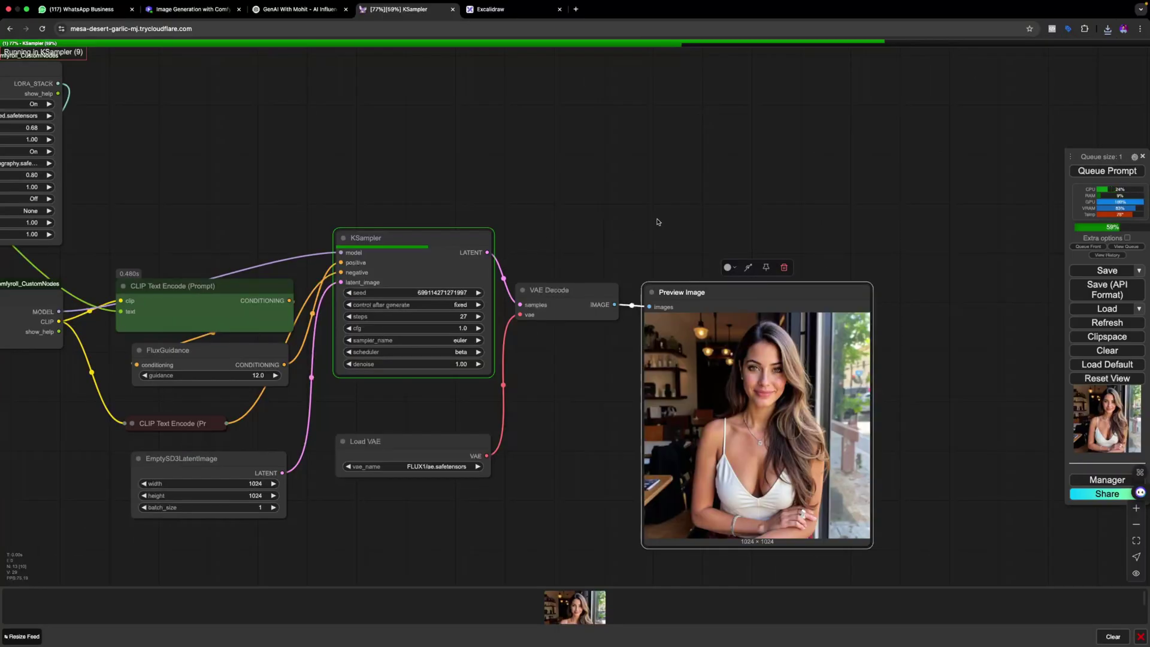
scroll(524, 299, left, 1)
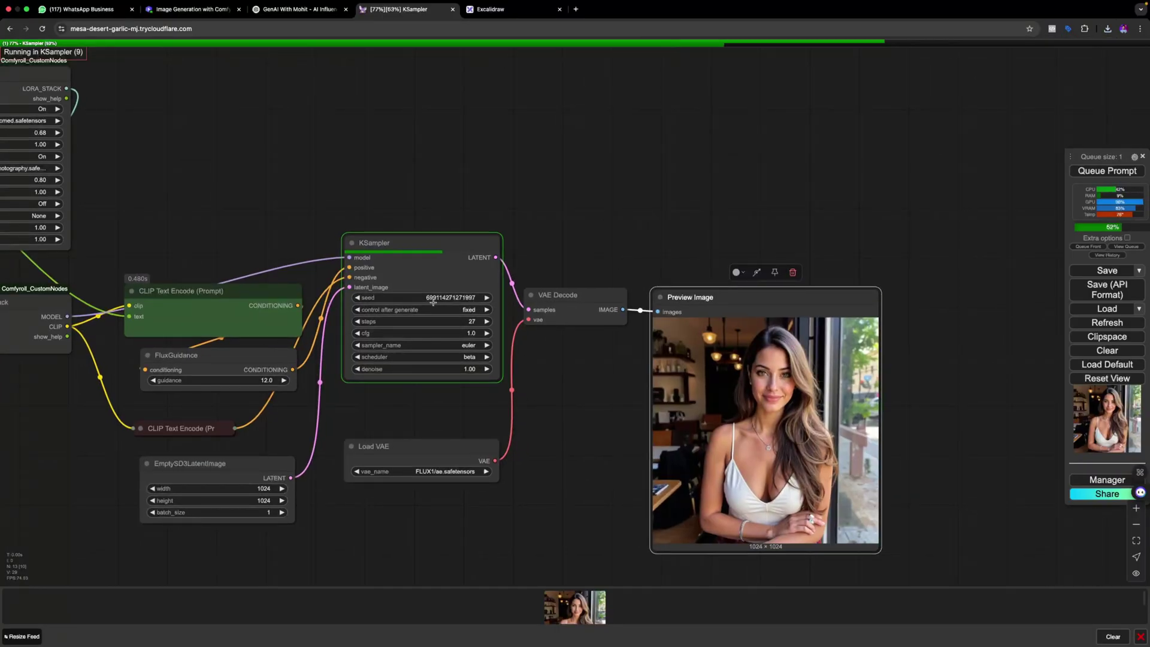
scroll(588, 418, left, 5)
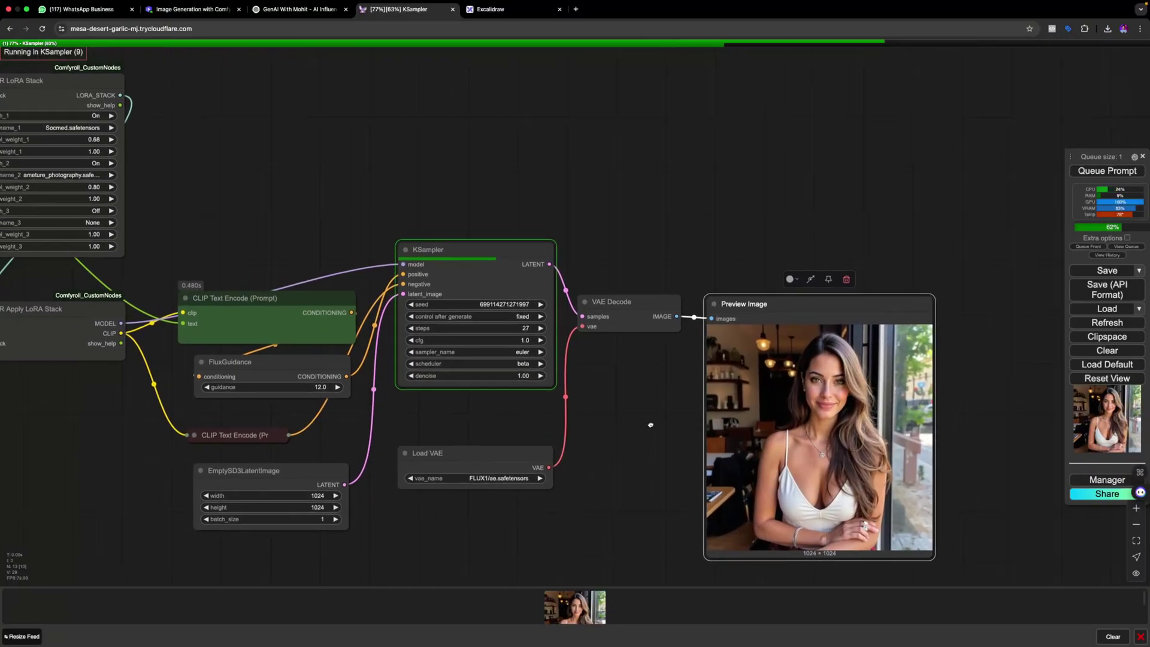
scroll(714, 432, right, 5)
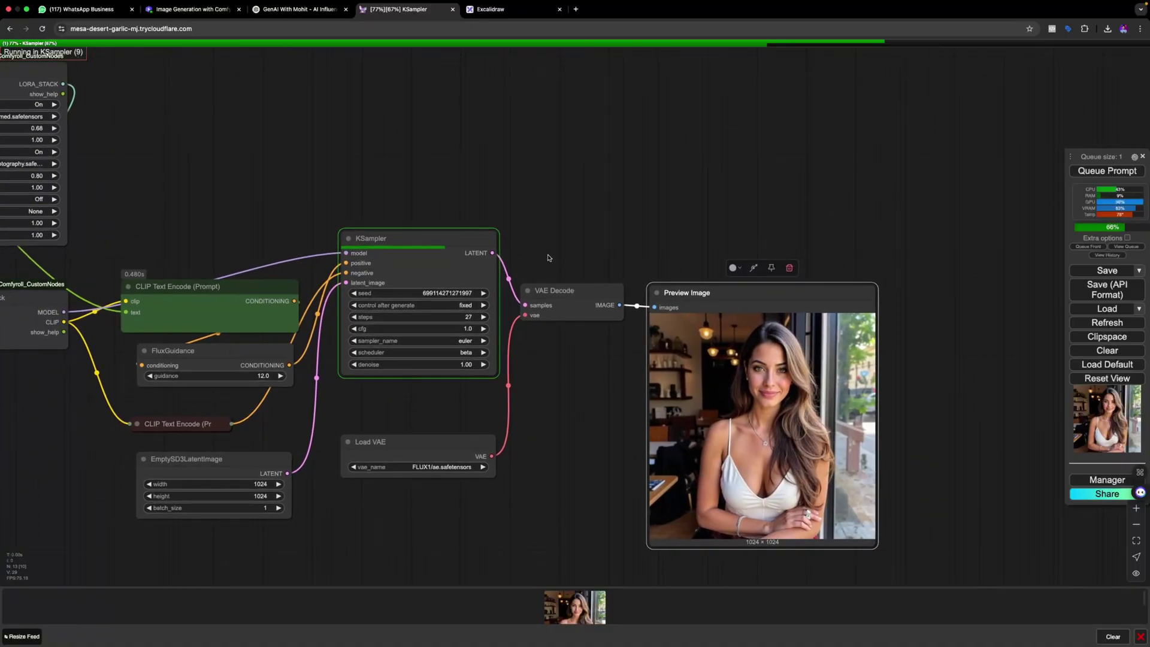
scroll(547, 256, left, 10)
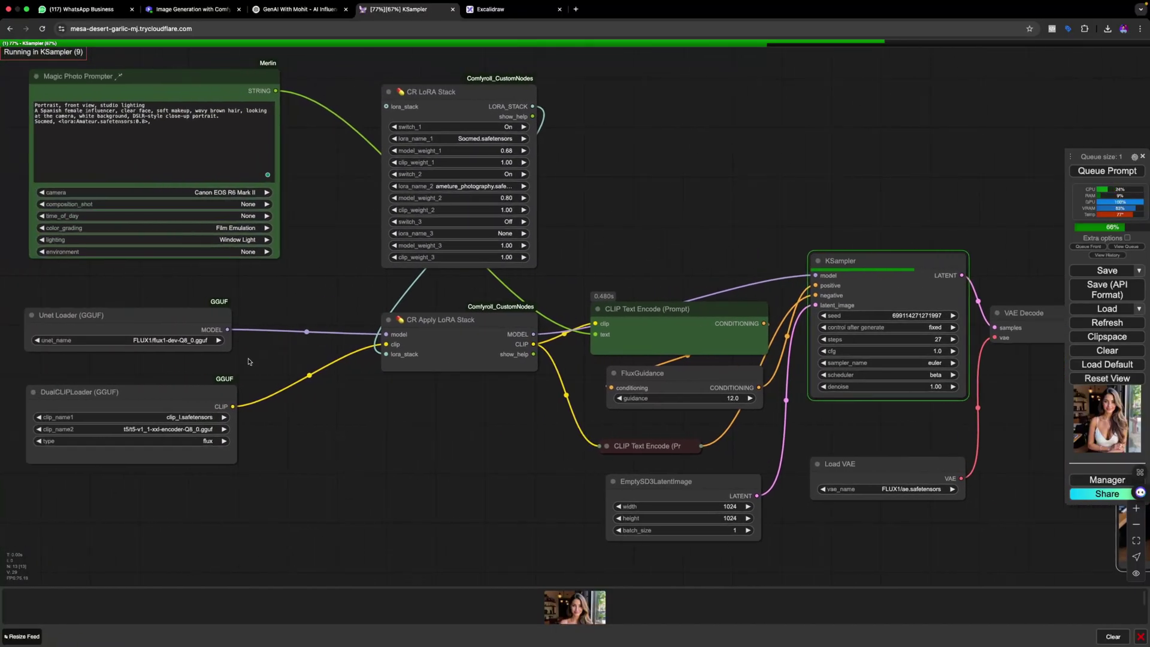
drag(195, 389, 195, 384)
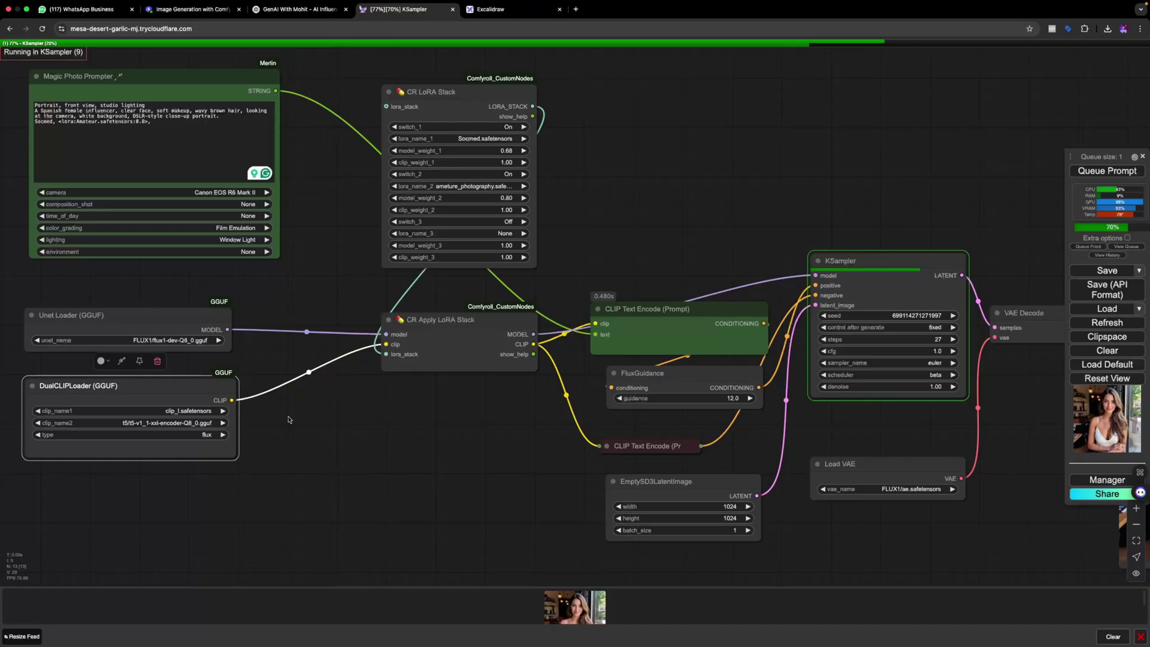
Follow the sampling progress and examine the newly generated portrait in the Preview Image node.
scroll(269, 390, right, 3)
scroll(162, 359, right, 1)
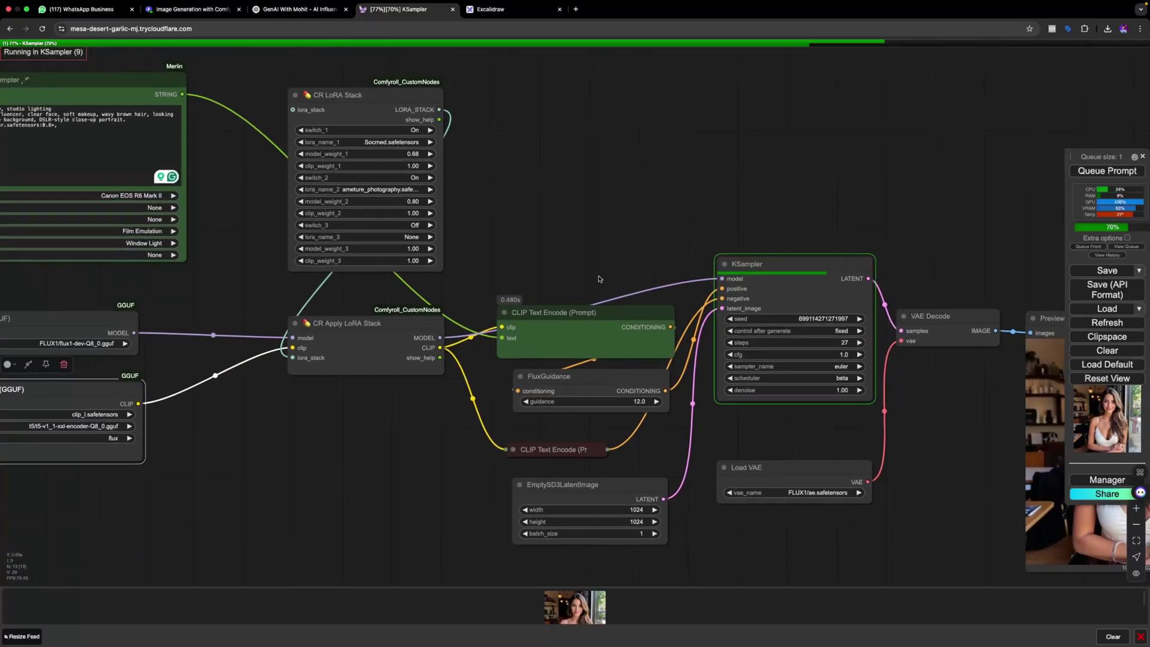
scroll(598, 278, right, 10)
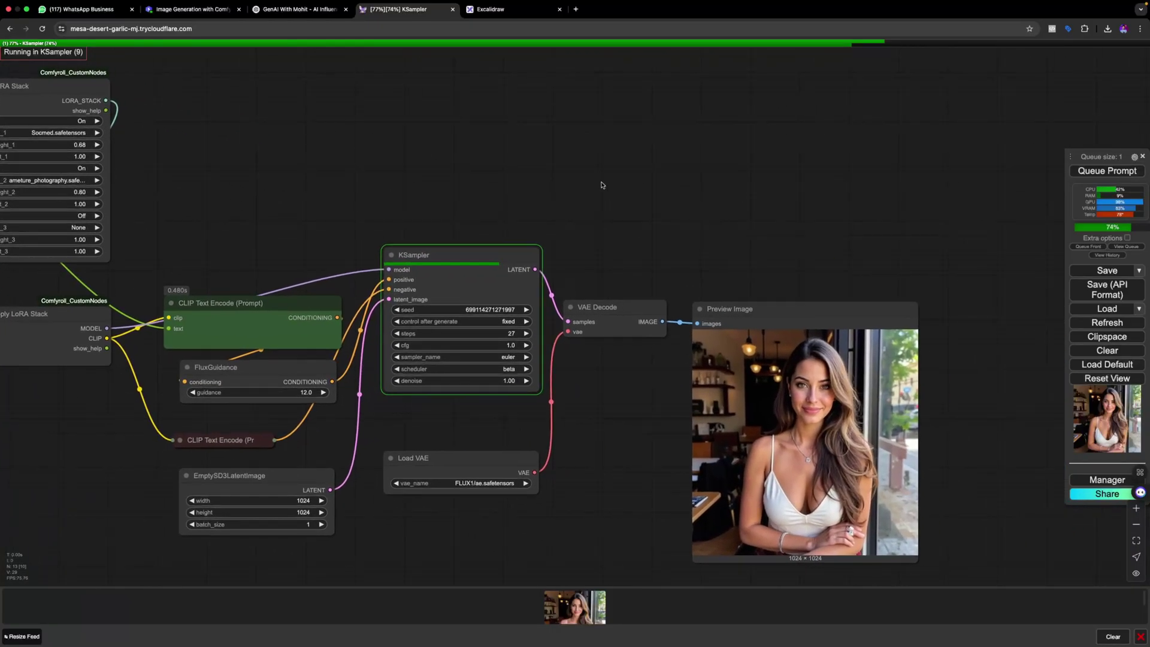
scroll(602, 185, up, 1)
scroll(602, 185, down, 2)
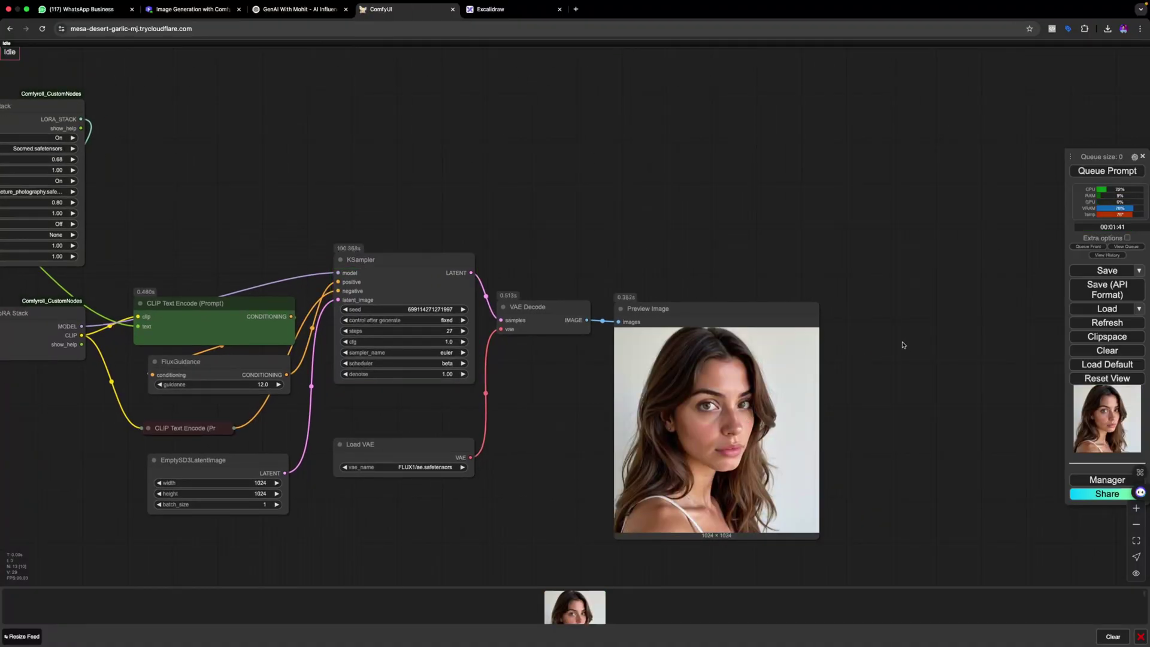
drag(903, 345, 649, 331)
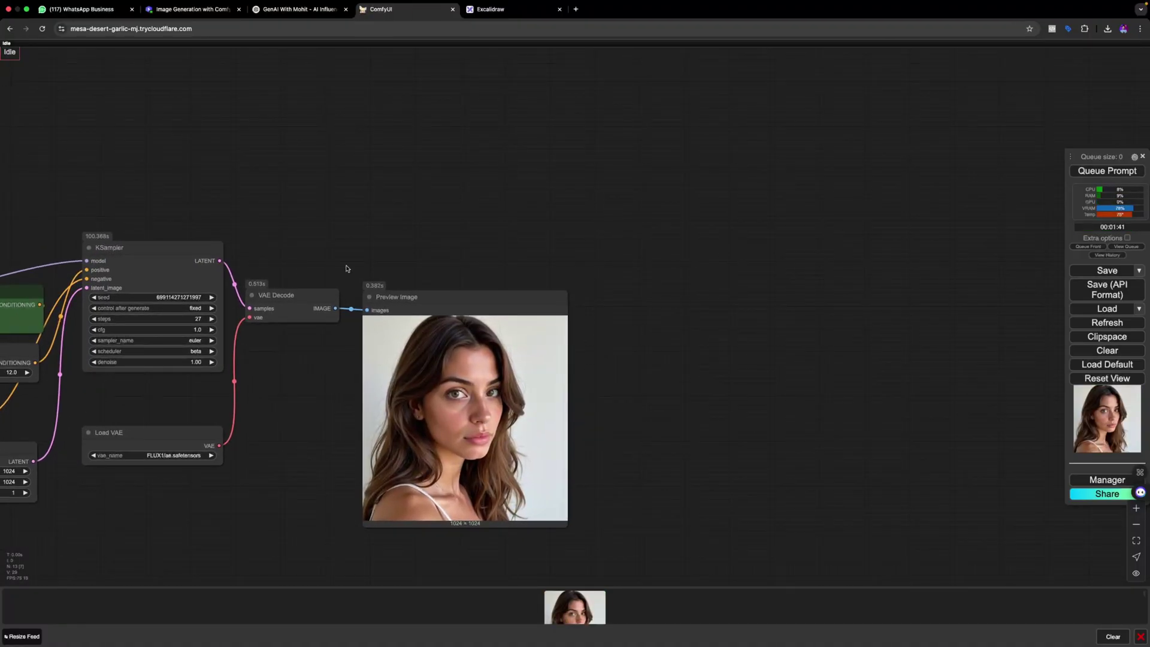
drag(418, 267, 949, 341)
scroll(762, 318, left, 5)
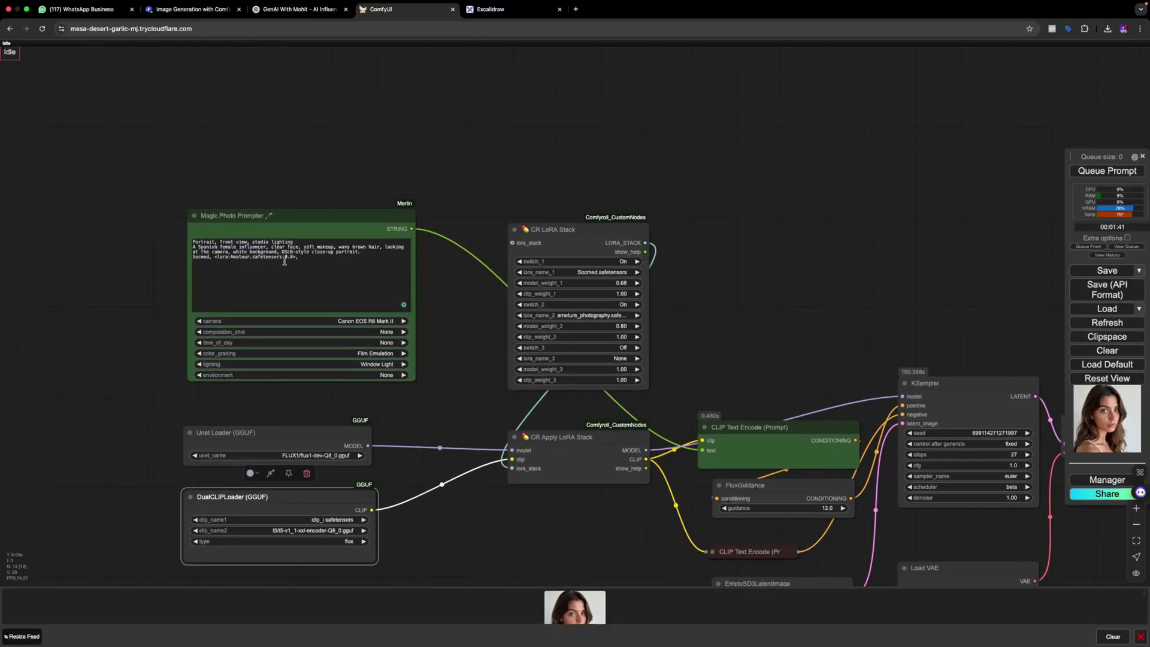
scroll(284, 262, up, 3)
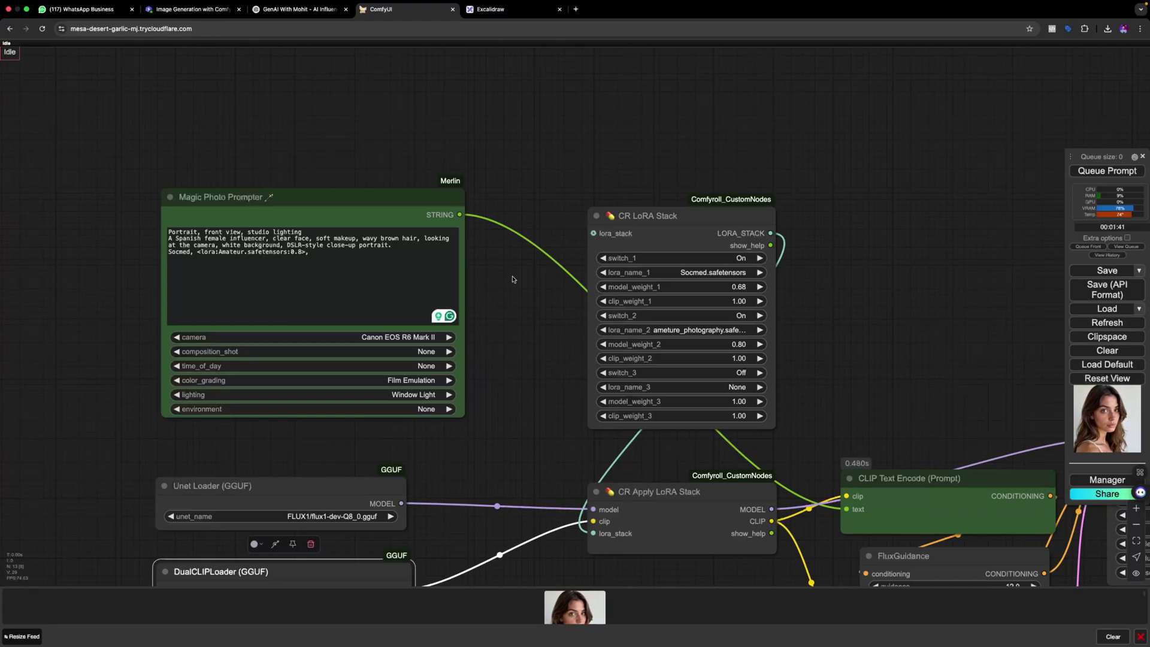
drag(512, 279, 488, 277)
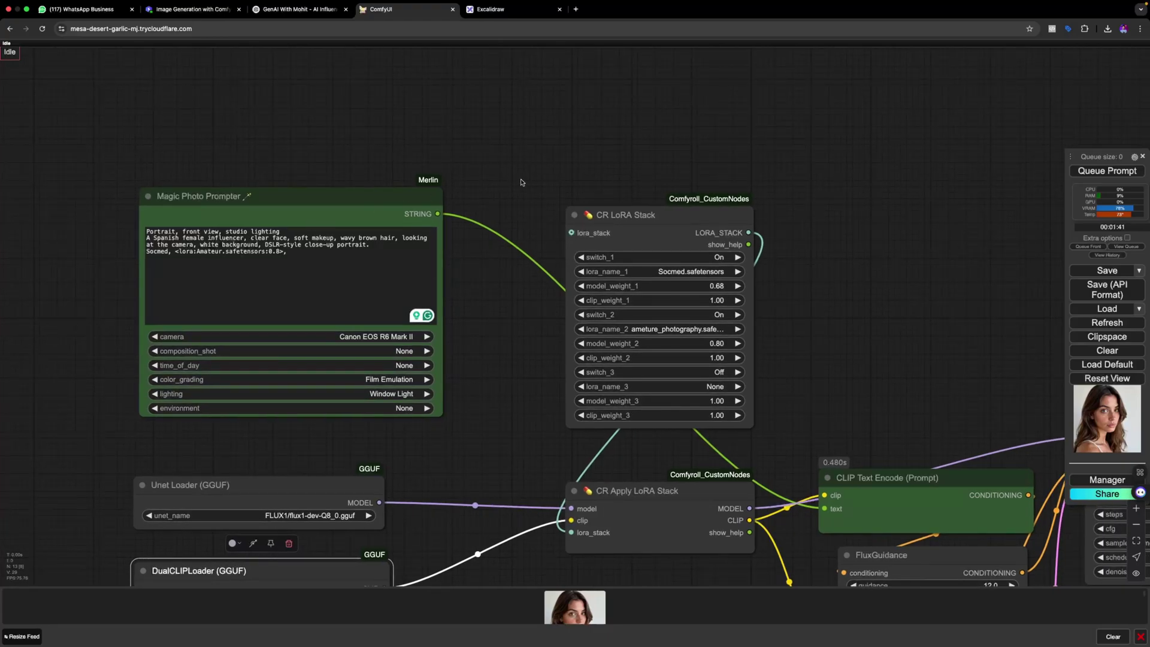
scroll(525, 181, right, 15)
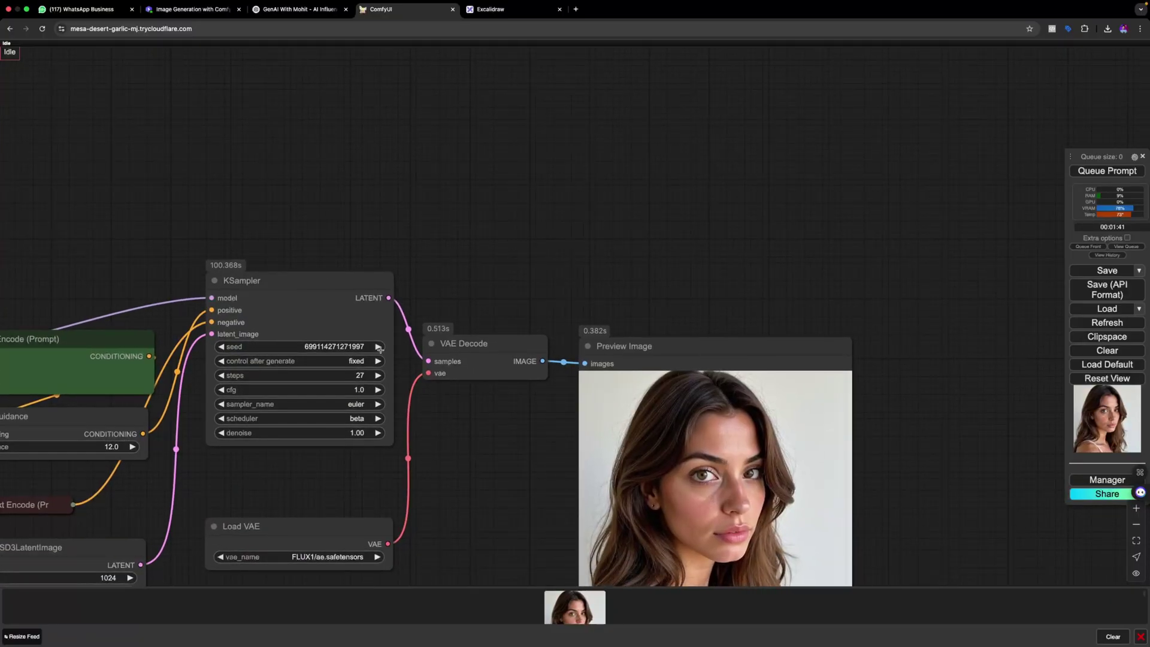
scroll(549, 286, right, 3)
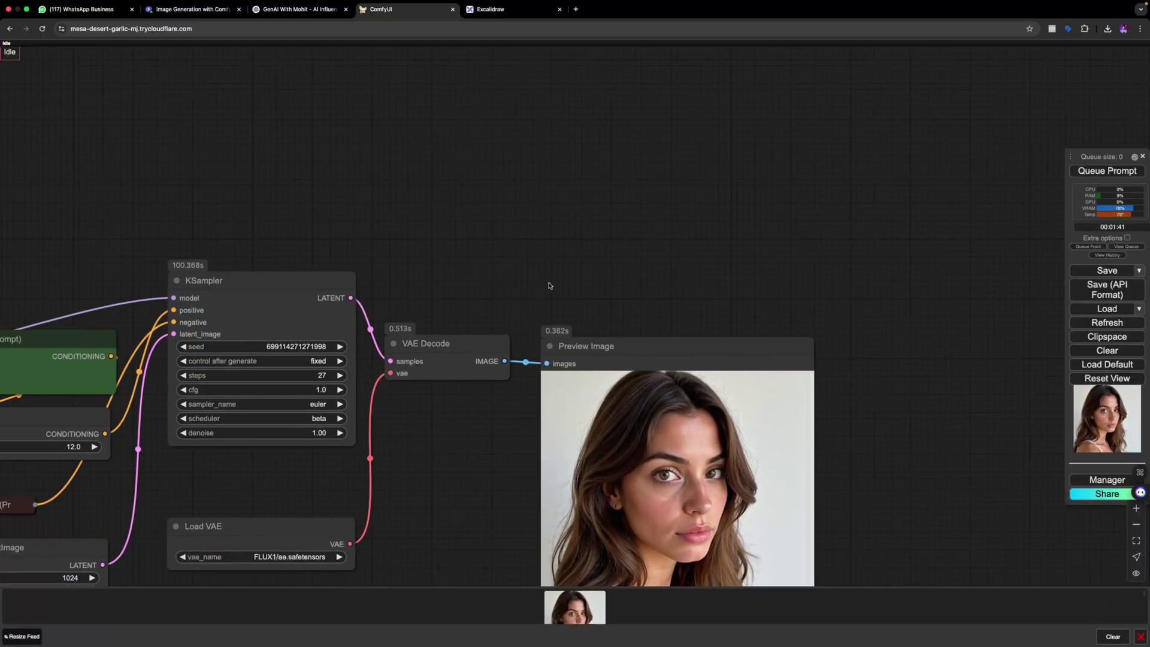
click(1106, 172)
Follow the KSampler's progress on the queued prompt around the sampler and Preview Image nodes.
scroll(601, 260, right, 1)
scroll(601, 260, right, 2)
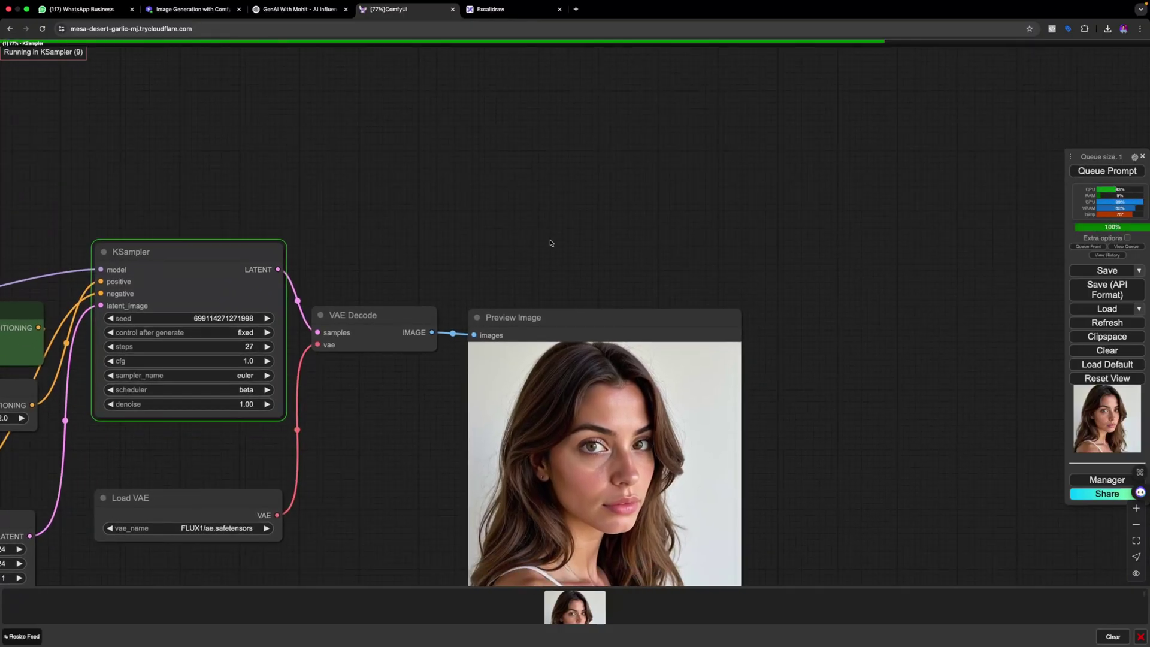
scroll(549, 244, up, 3)
scroll(551, 243, down, 3)
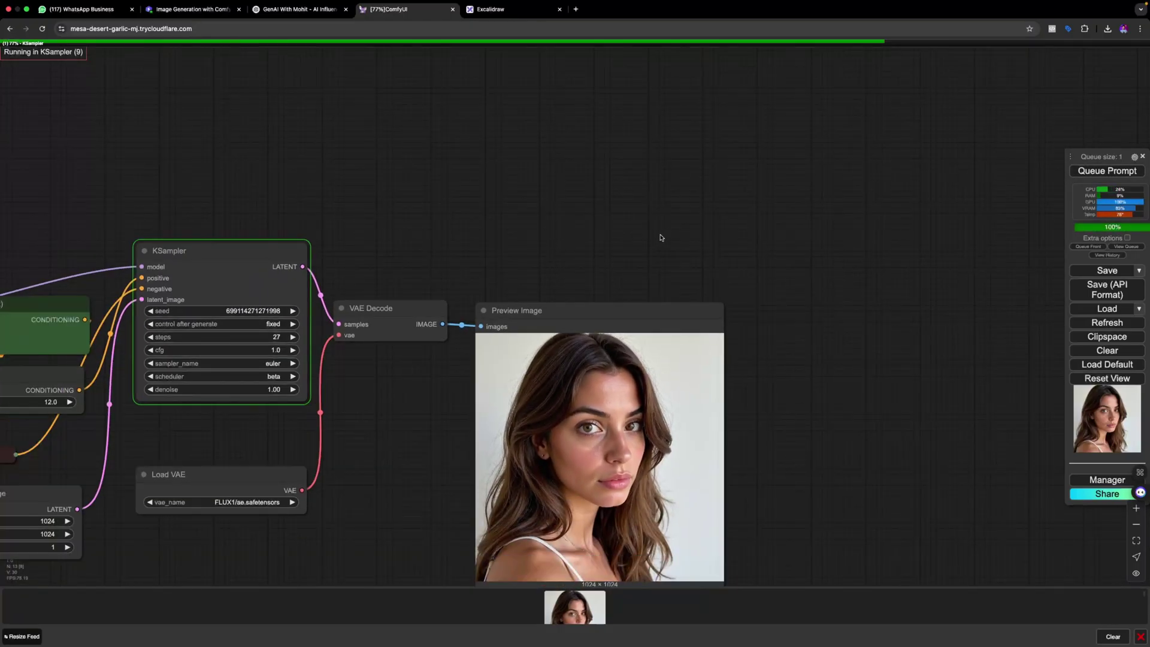
scroll(661, 238, right, 2)
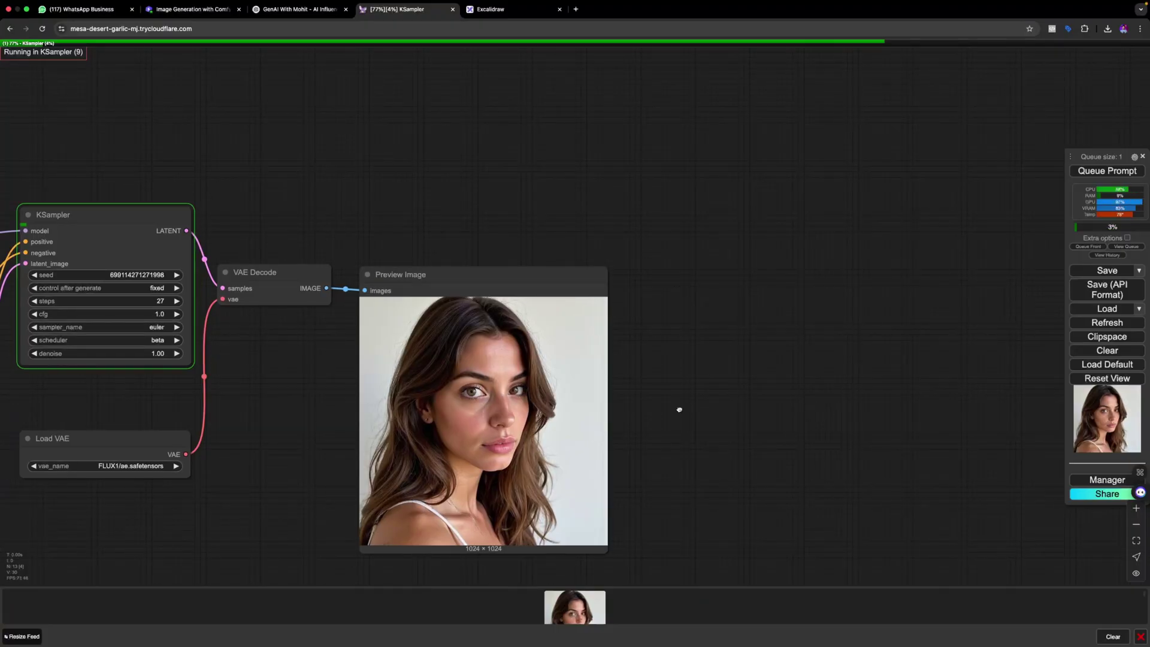
scroll(679, 409, left, 1)
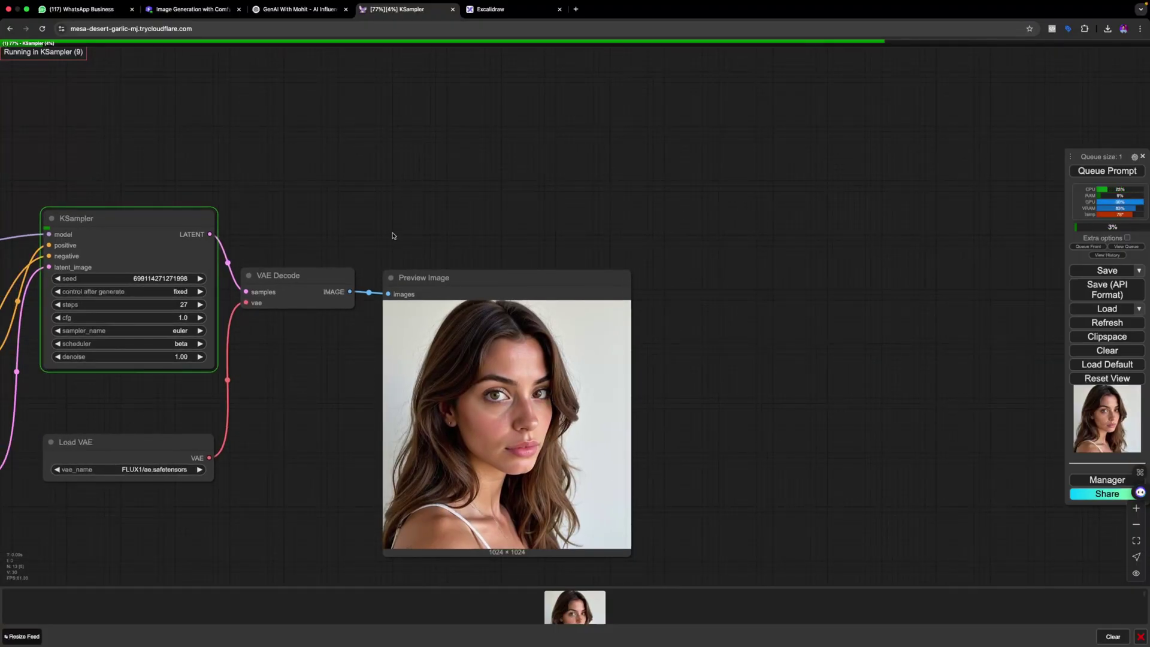
scroll(423, 211, down, 2)
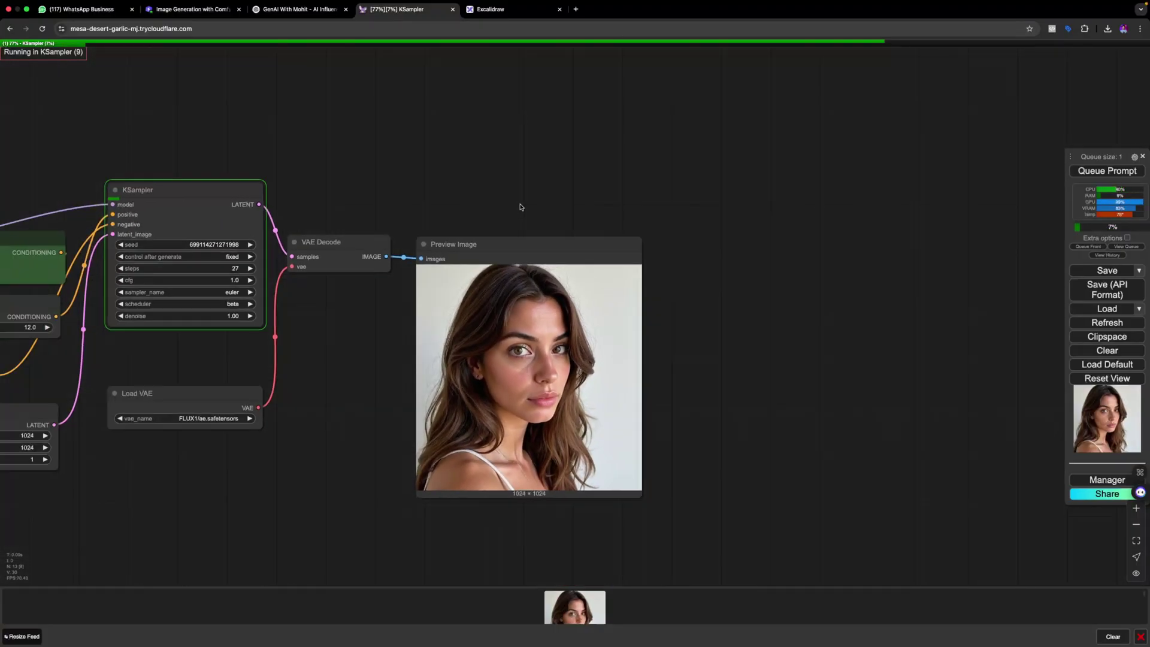
scroll(479, 208, right, 3)
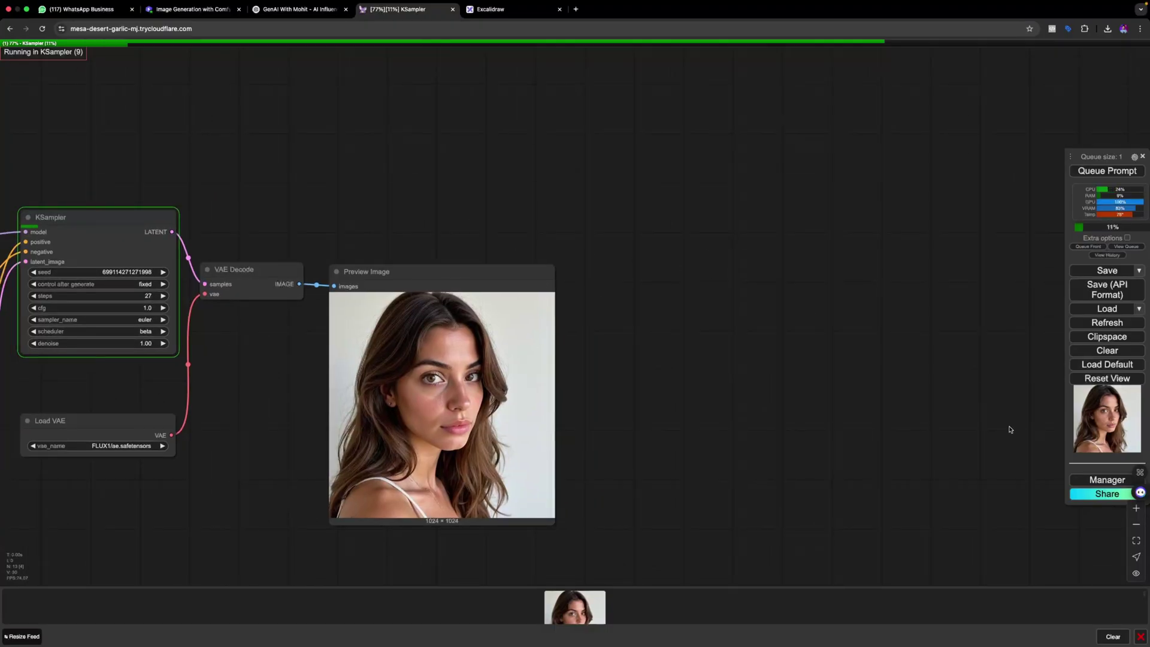
Search the ComfyUI Manager's custom node list for "face", then close the manager.
click(1107, 479)
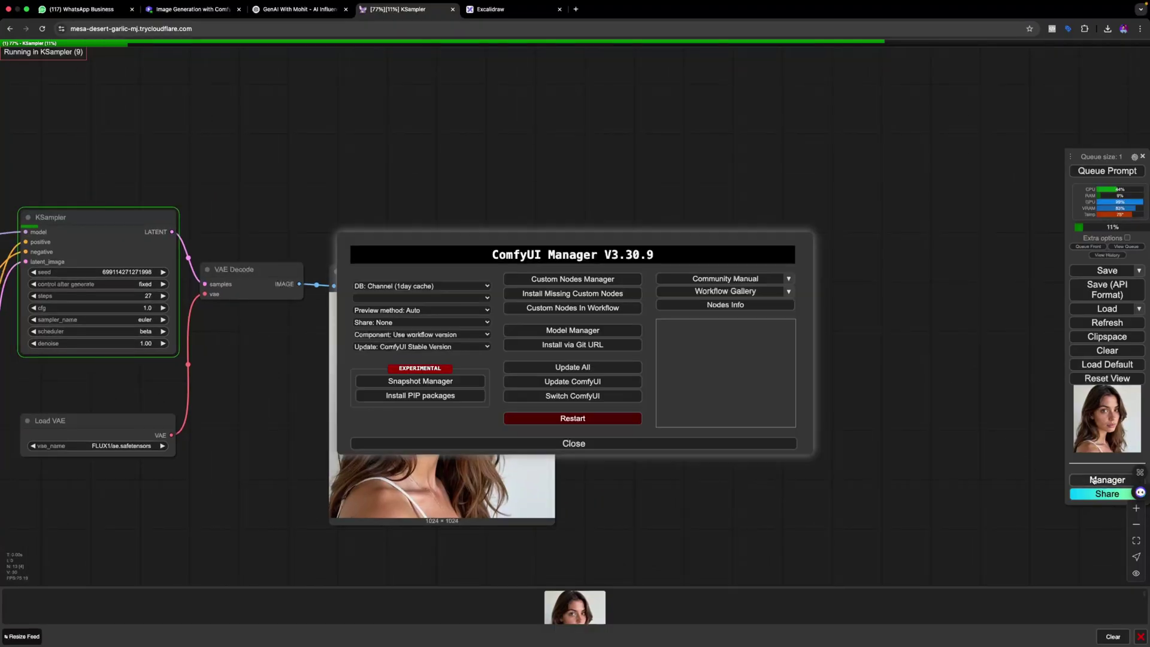
click(572, 281)
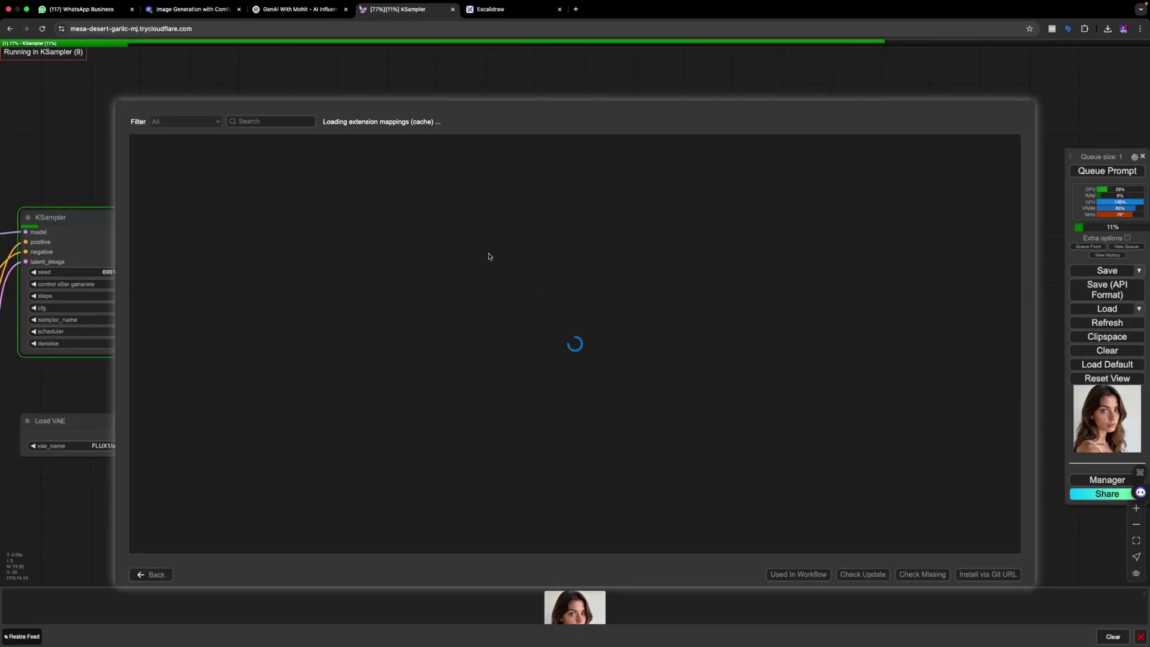
click(269, 122)
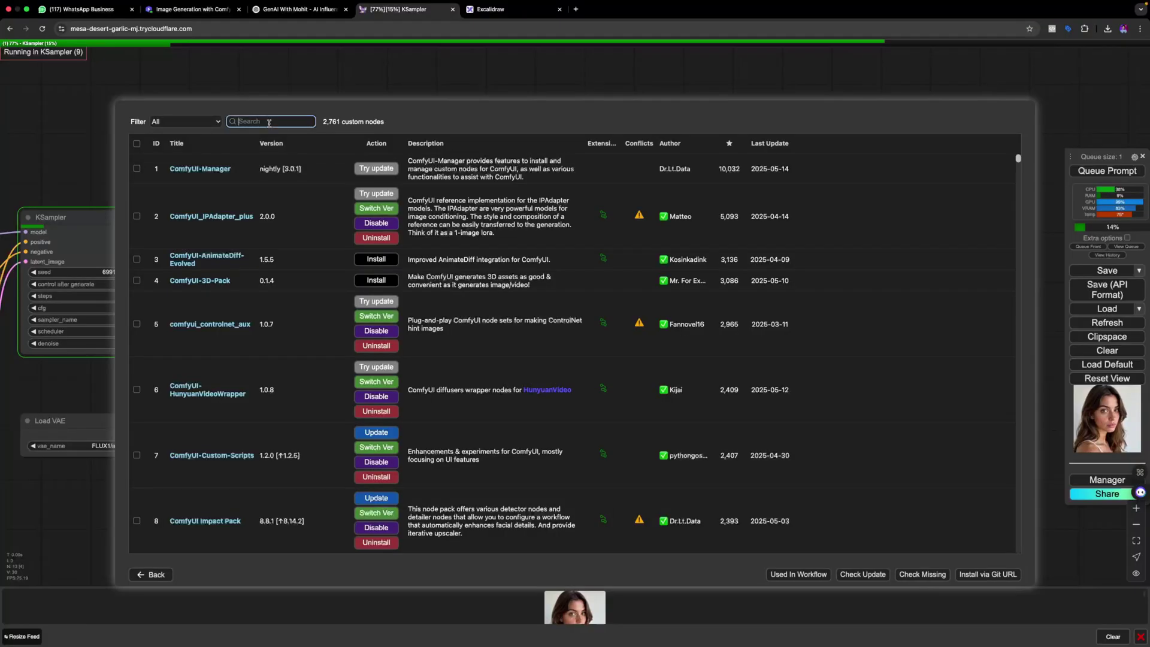
text(face)
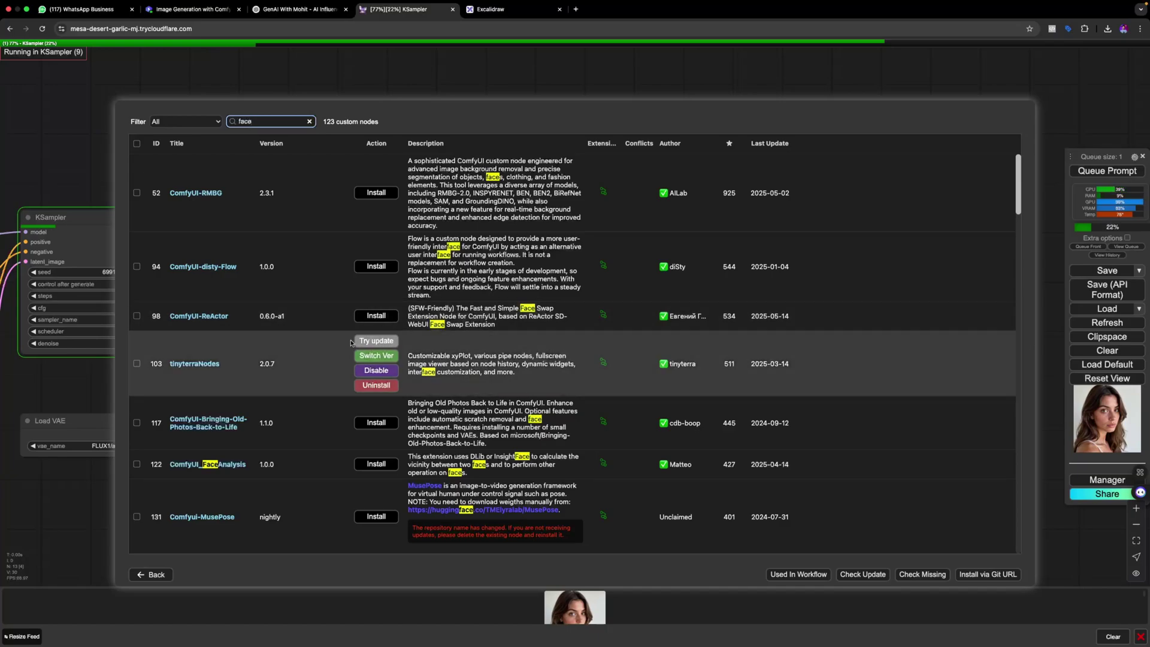
click(152, 576)
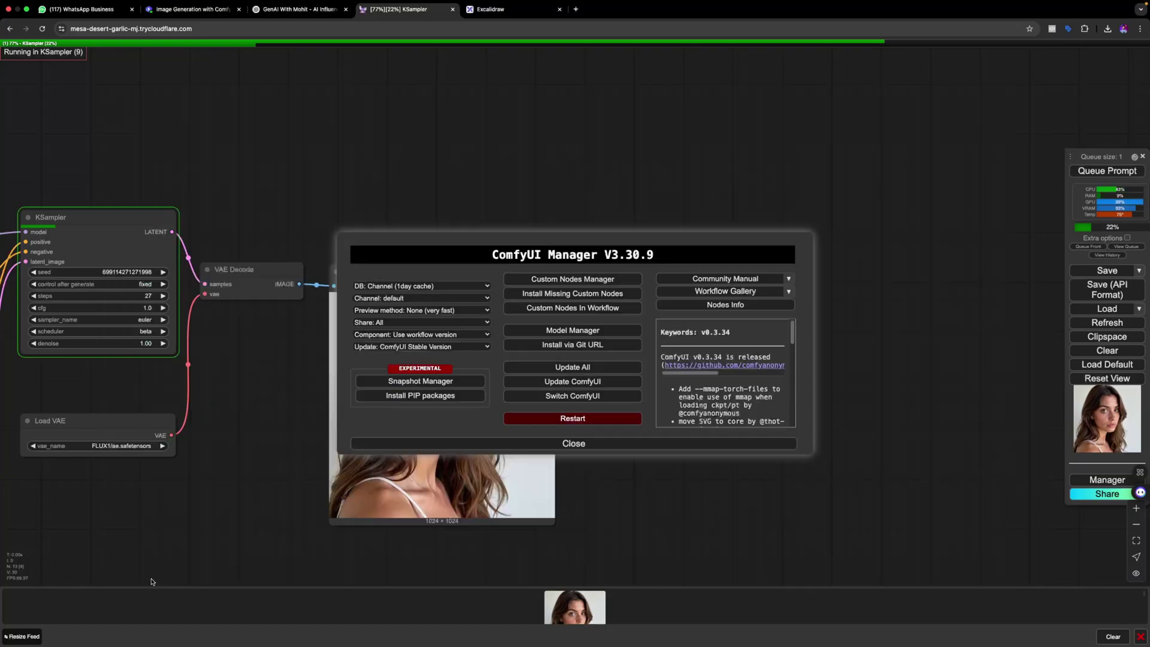
click(696, 447)
Find the face swap nodes with "faceswap" and add a ReActor Fast Face Swap node beside the Preview Image node.
double_click(702, 337)
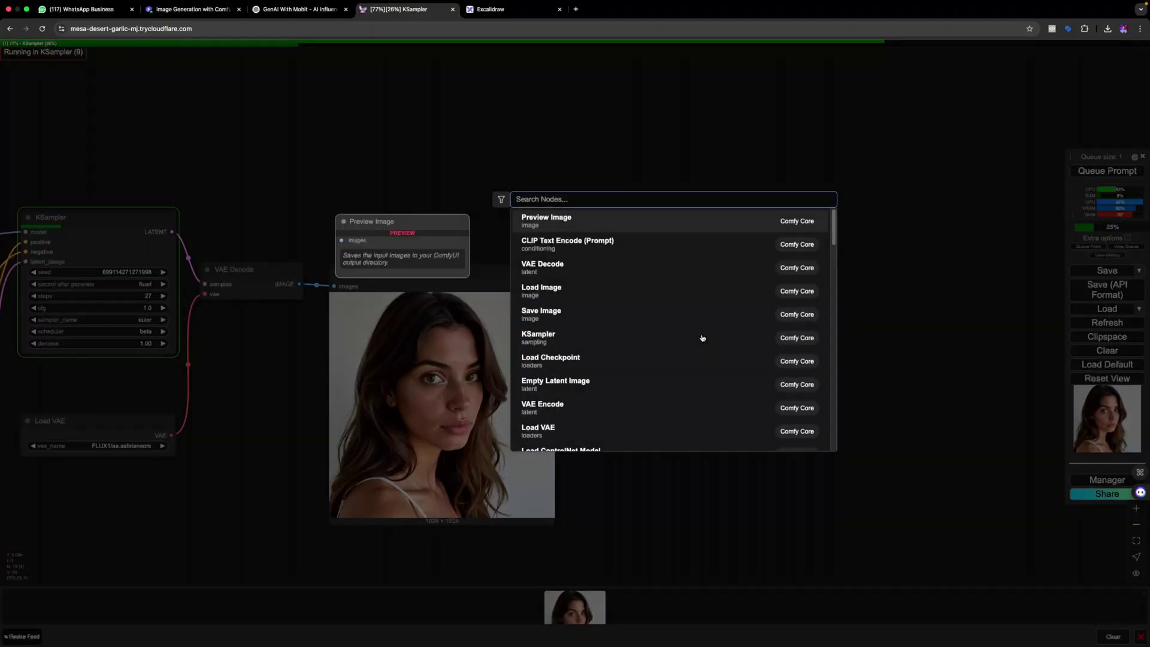
text(face)
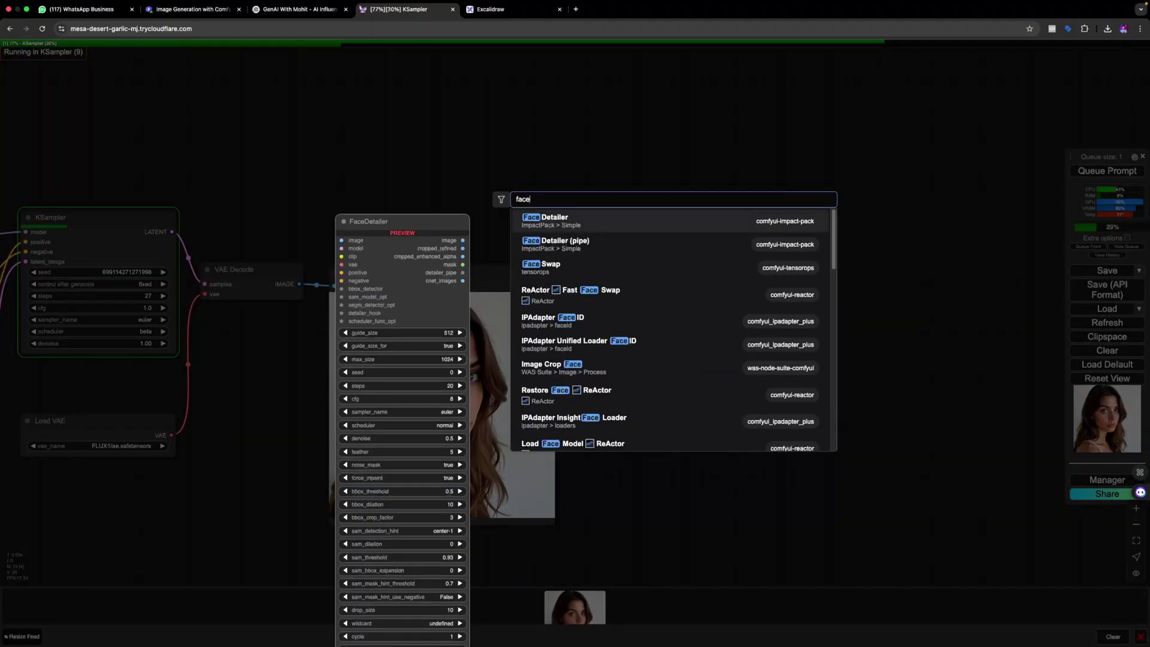
text(swap)
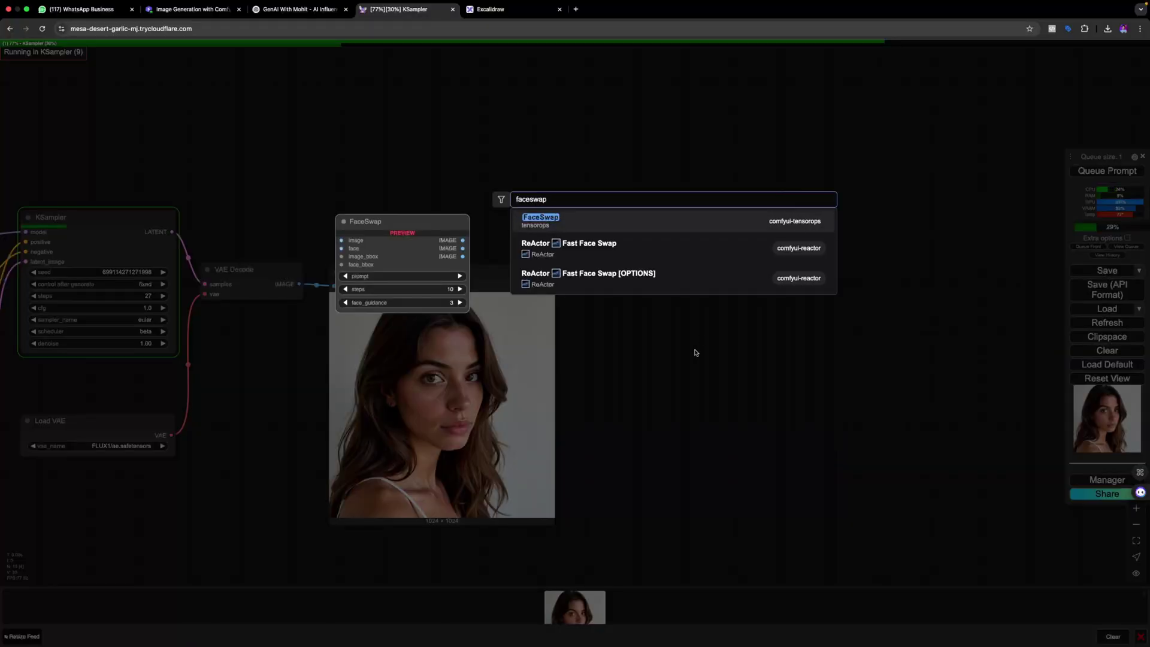
click(651, 257)
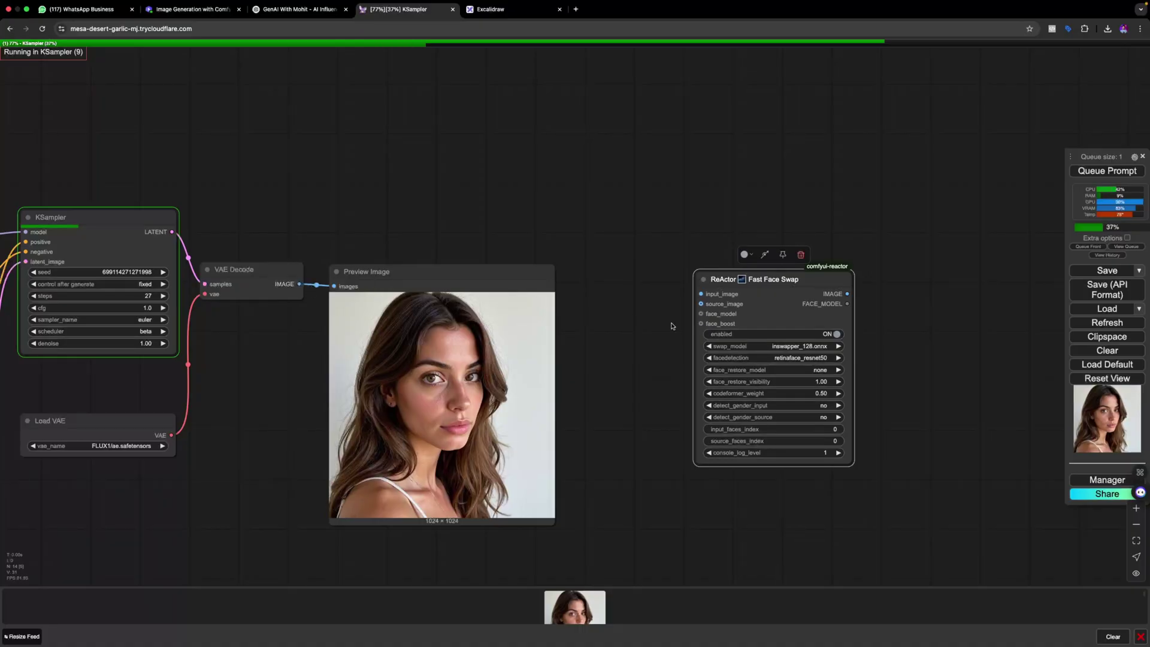
drag(749, 280, 740, 255)
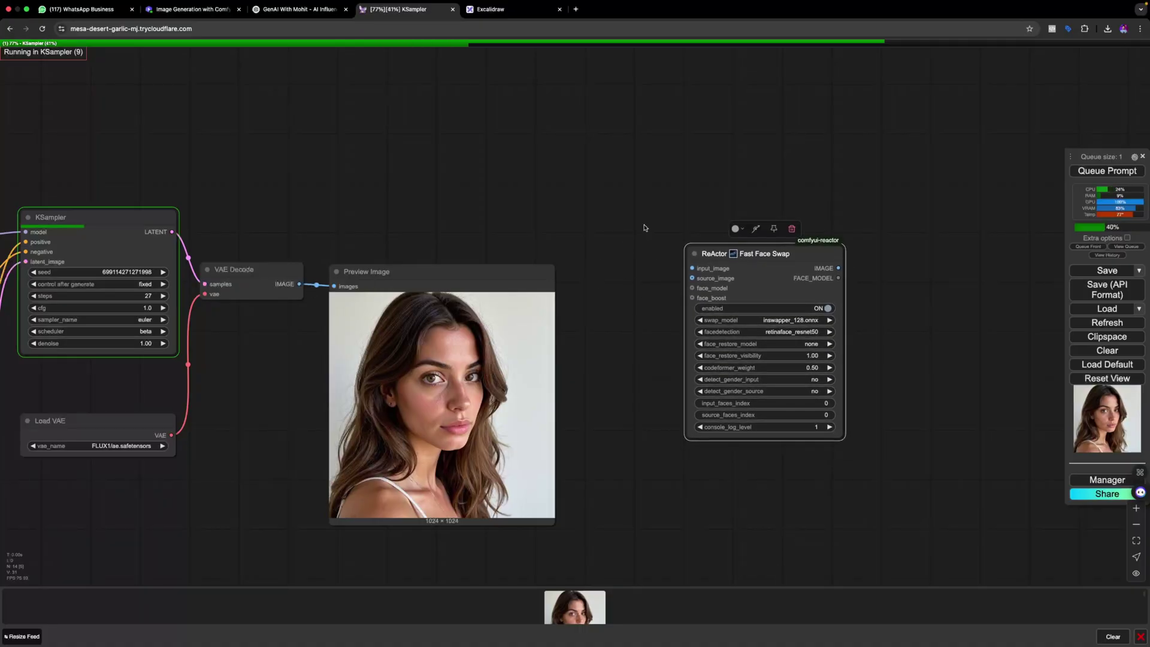
Add a Load Image node above the Preview Image node and connect its IMAGE output to ReActor's input_image.
scroll(613, 231, up, 2)
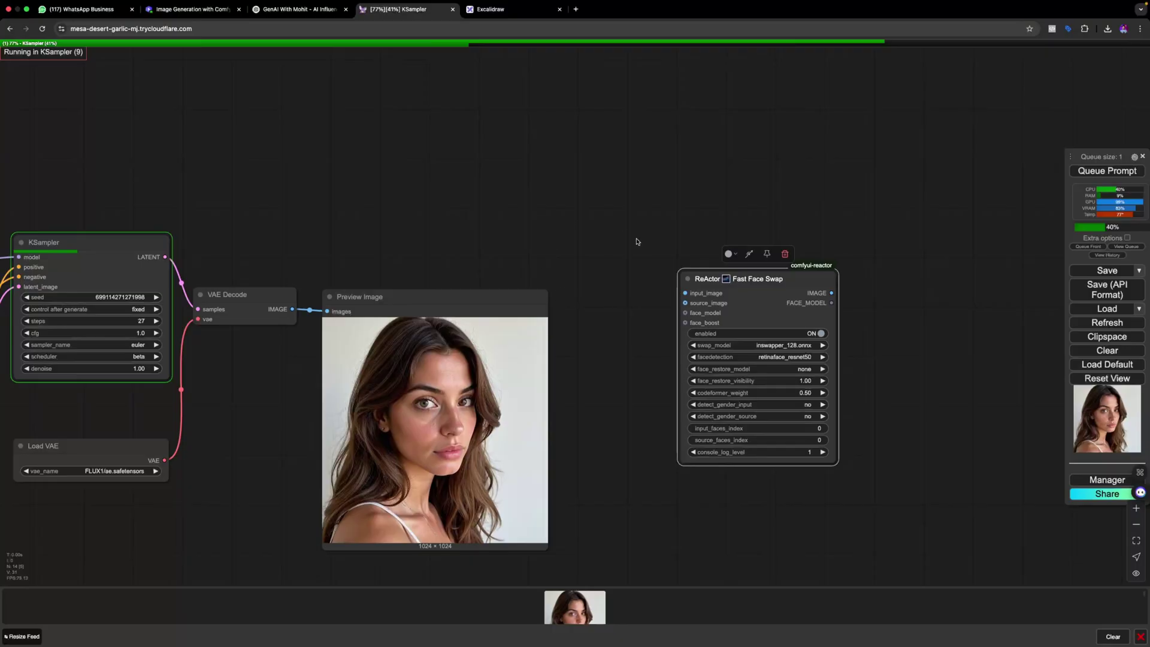
double_click(555, 196)
text(loa)
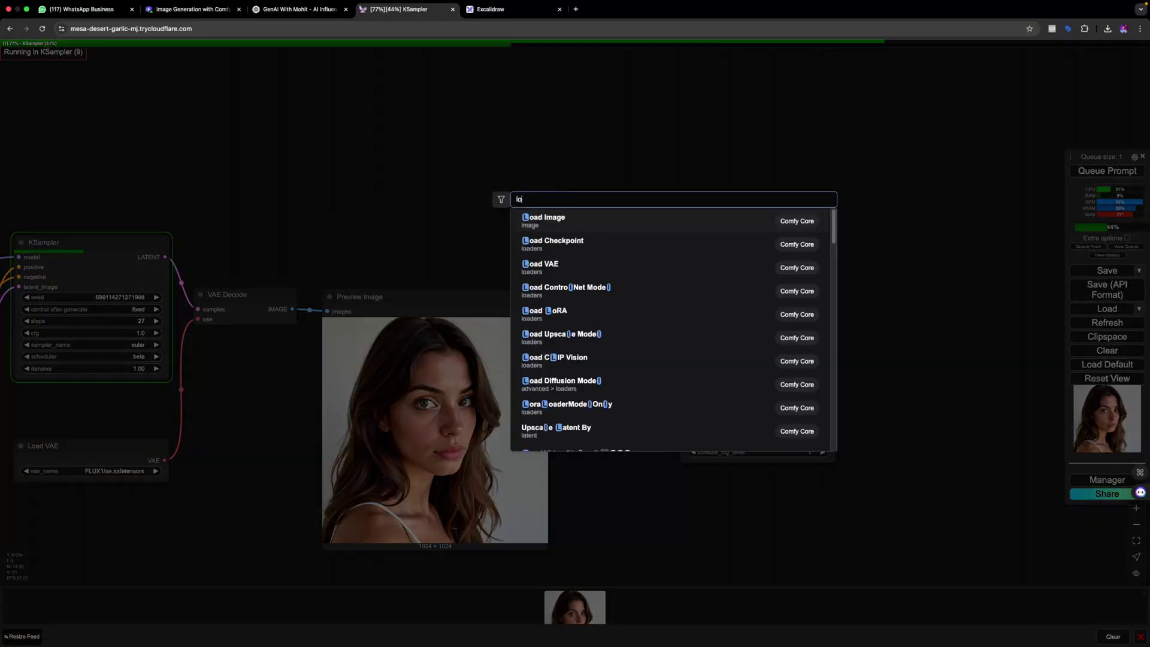
click(605, 217)
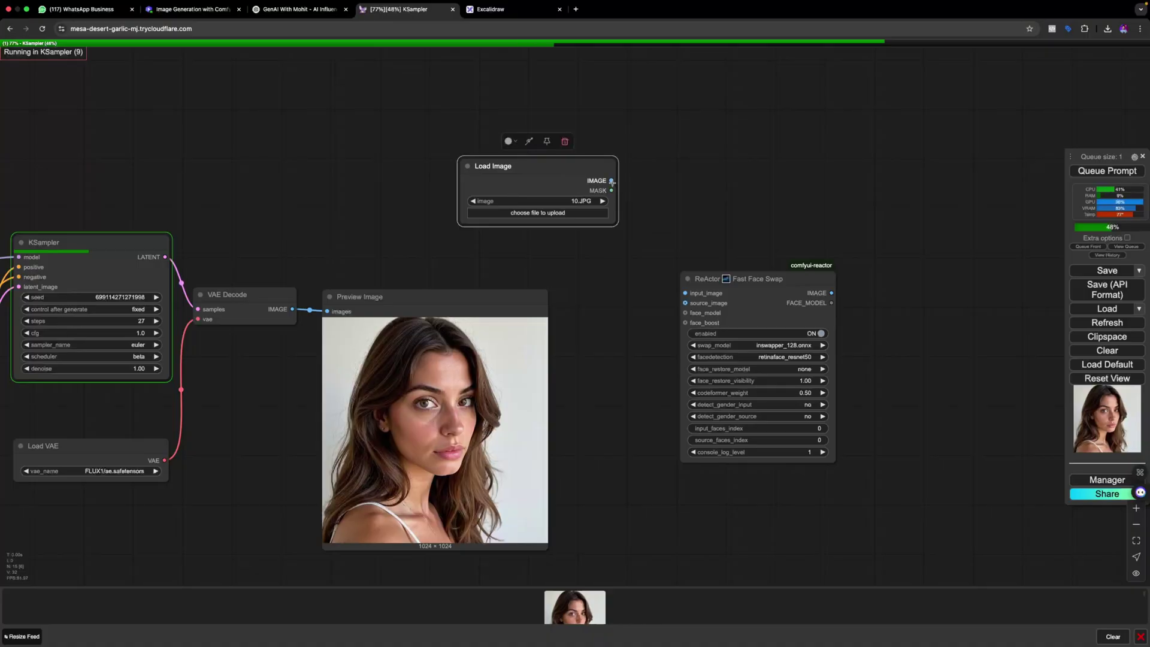
drag(612, 181, 685, 292)
drag(539, 158, 494, 115)
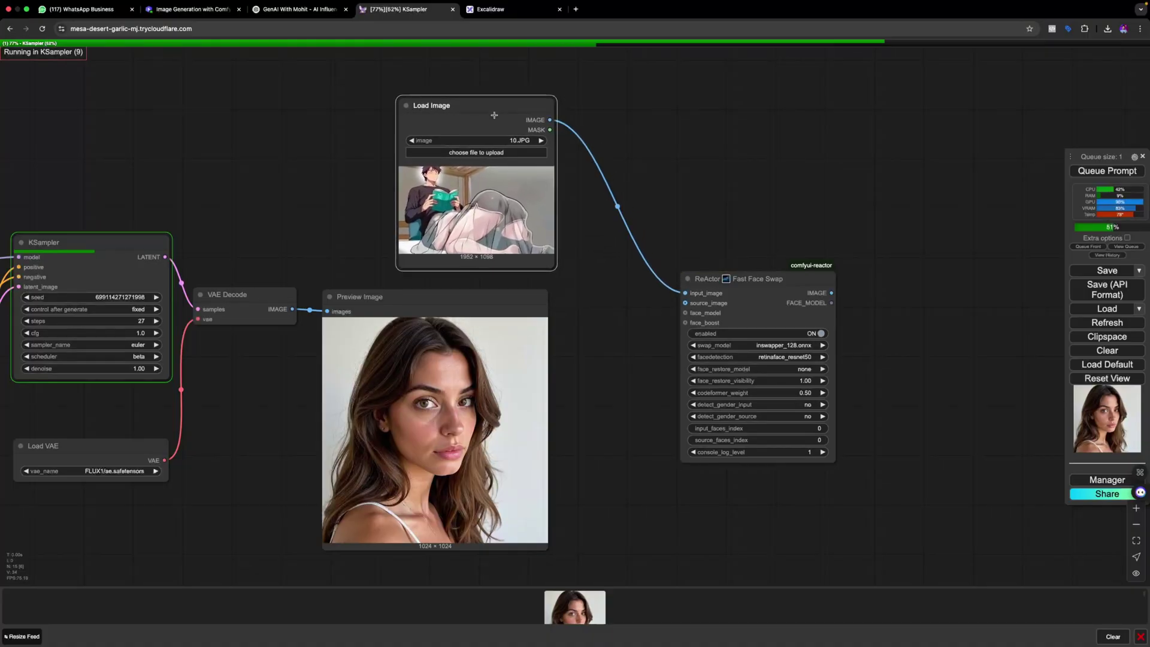
Load the café portrait ComfyUI_temp_pgadd_00001_.png from Downloads into the Load Image node.
click(479, 152)
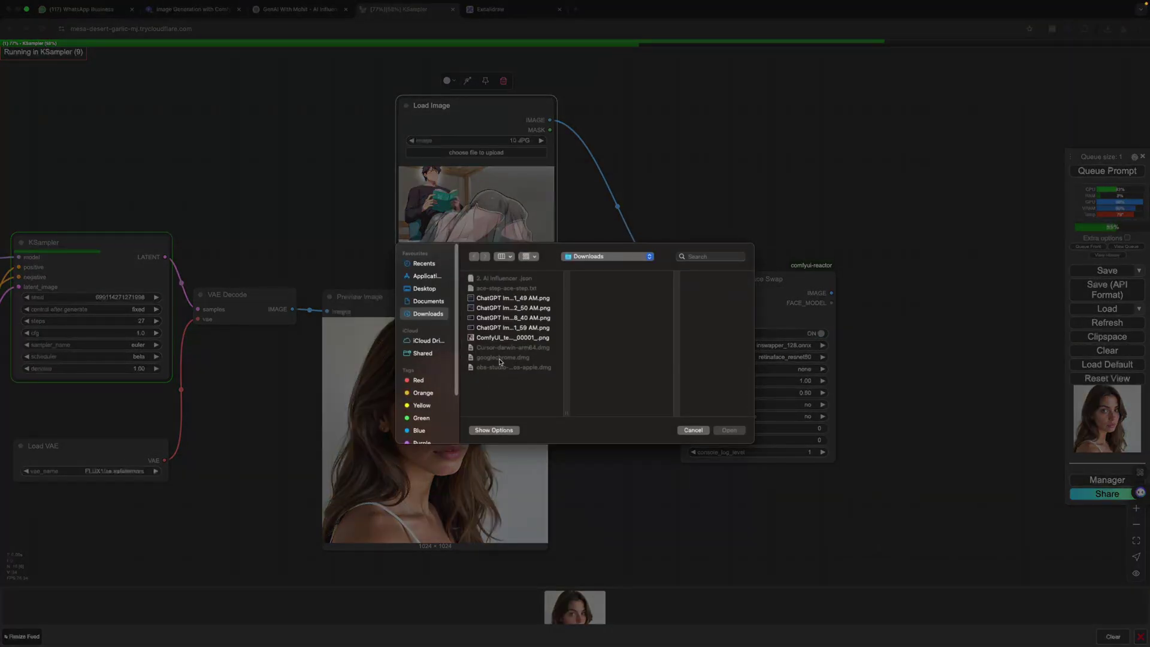
click(506, 338)
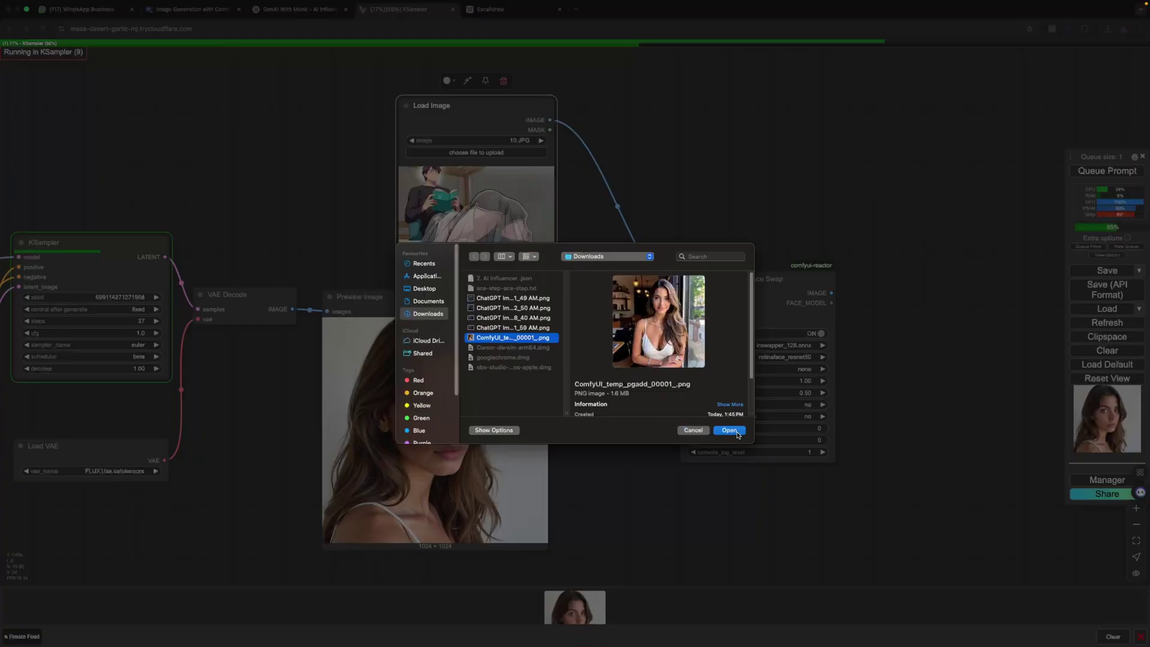
click(726, 430)
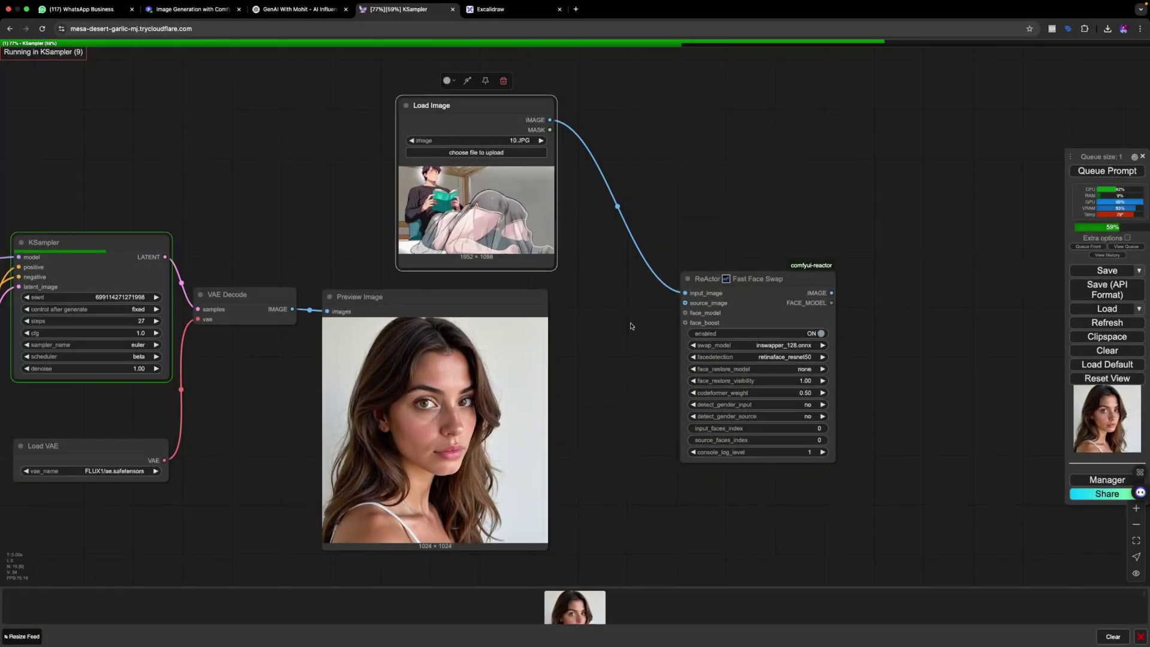
Connect VAE Decode's IMAGE output to ReActor's source_image and attach a new Preview Image node to ReActor's IMAGE output.
scroll(623, 326, right, 2)
drag(260, 310, 652, 303)
drag(800, 295, 874, 258)
click(900, 335)
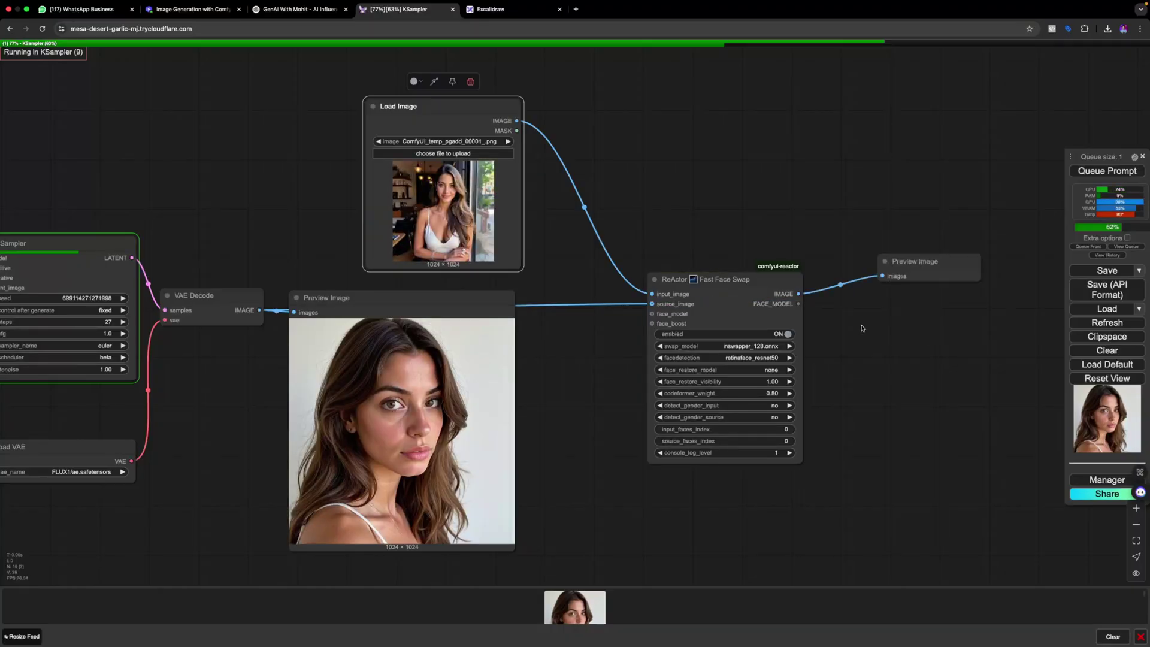
Rearrange the nodes compactly: first Preview Image below VAE Decode, and Load Image, ReActor Fast Face Swap and the second Preview Image closer together.
drag(640, 393, 673, 408)
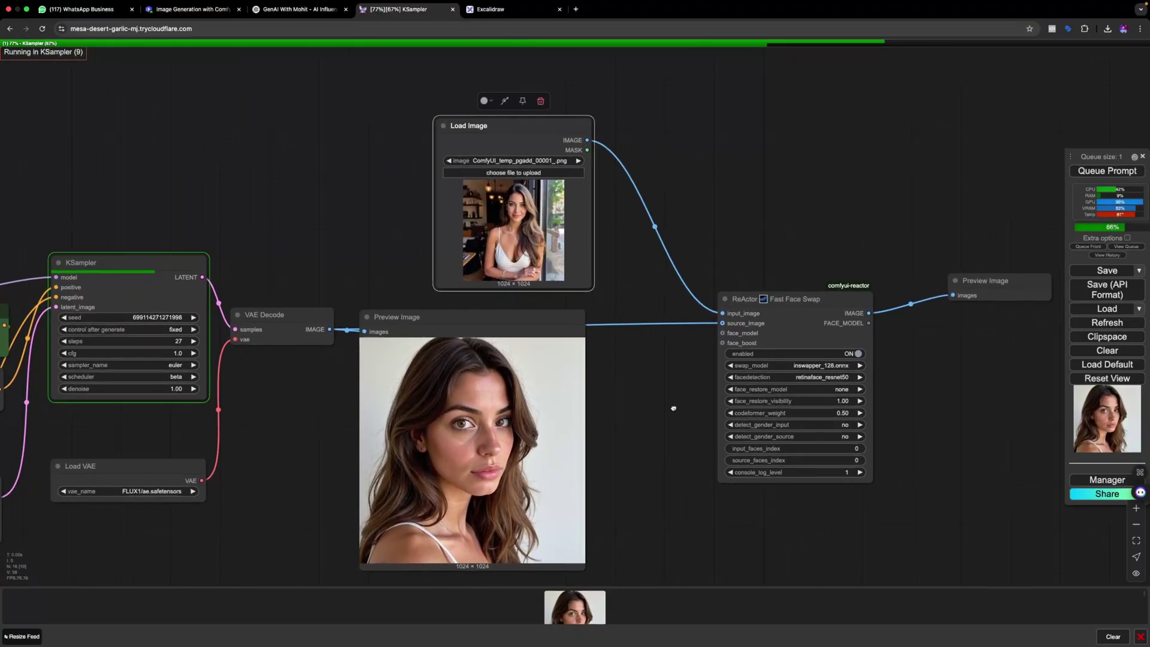
drag(531, 322, 474, 402)
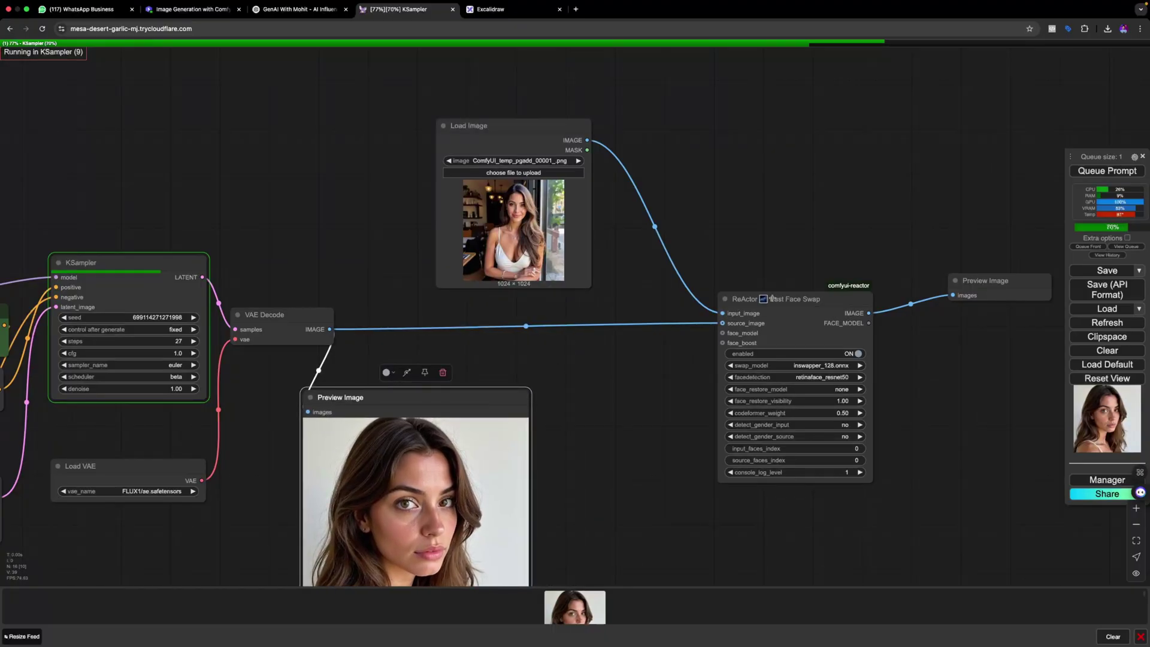
drag(797, 298, 704, 289)
drag(523, 133, 472, 130)
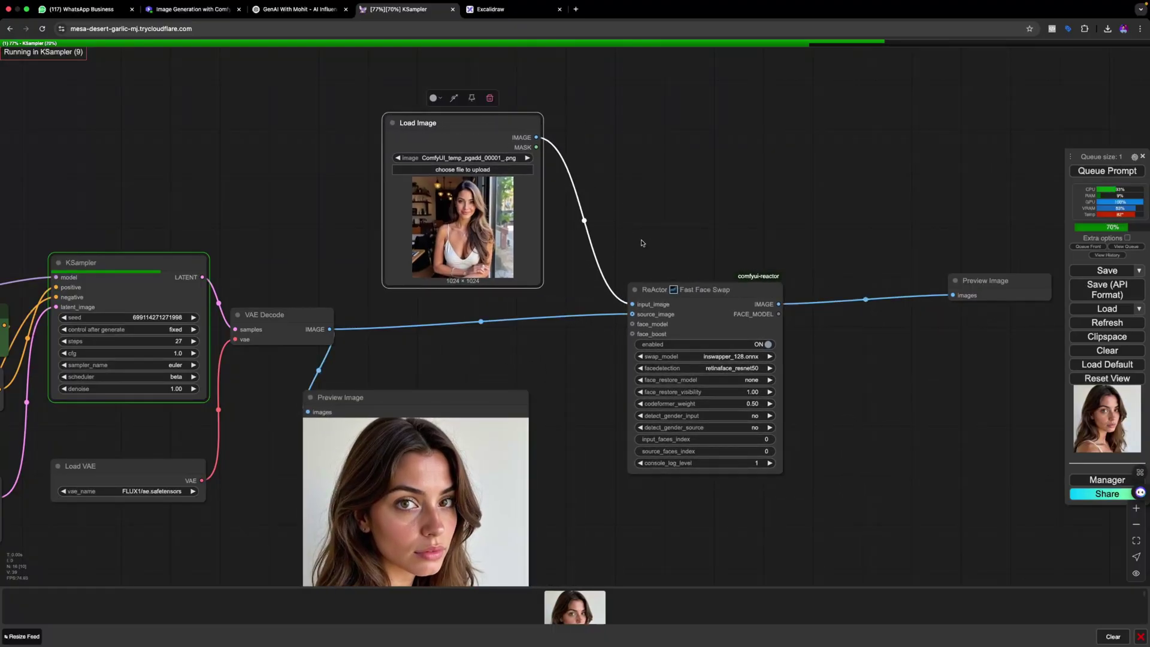
drag(963, 282, 863, 308)
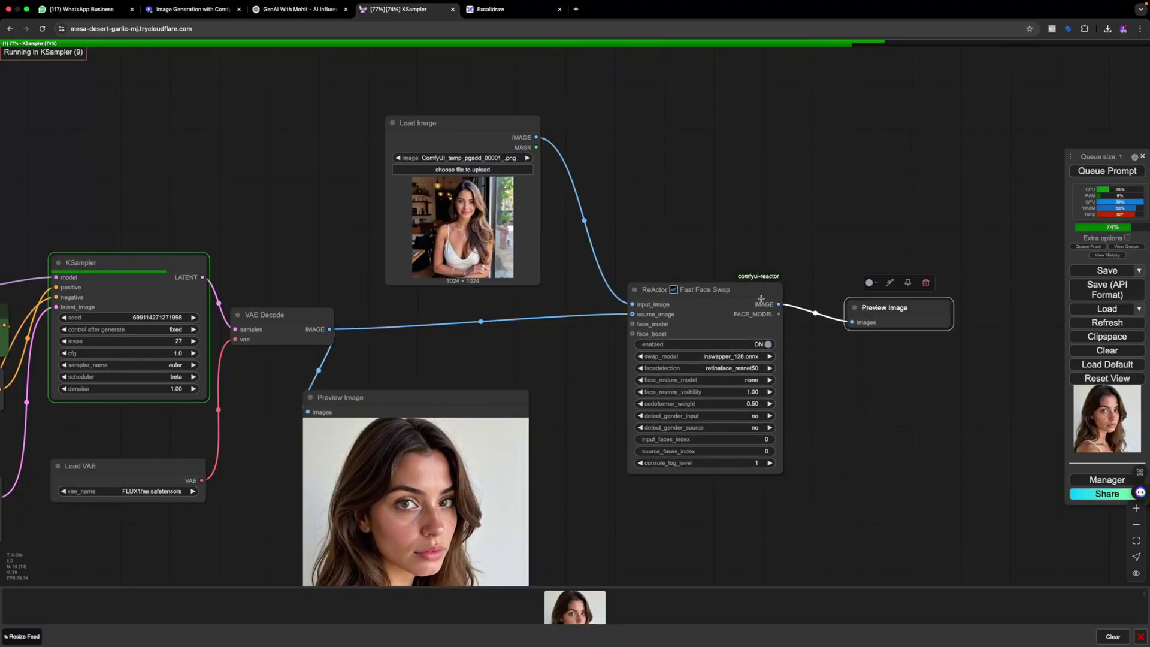
drag(756, 291, 728, 289)
Open ComfyUI Manager to view its custom node installation options, and close it.
click(1107, 480)
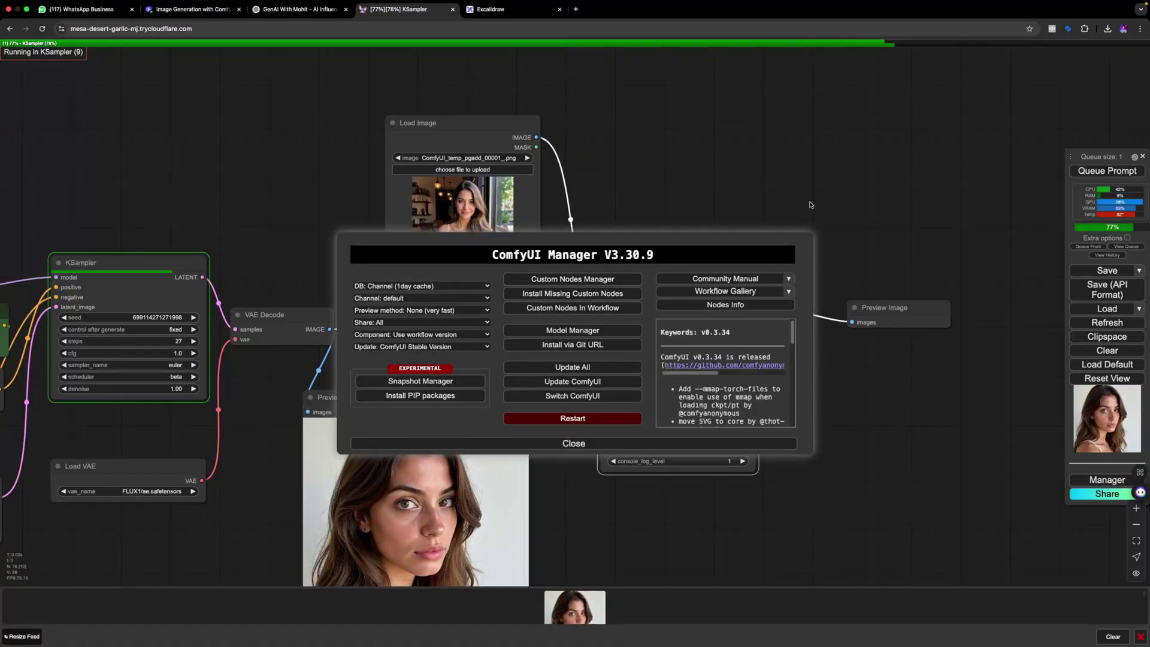
click(603, 444)
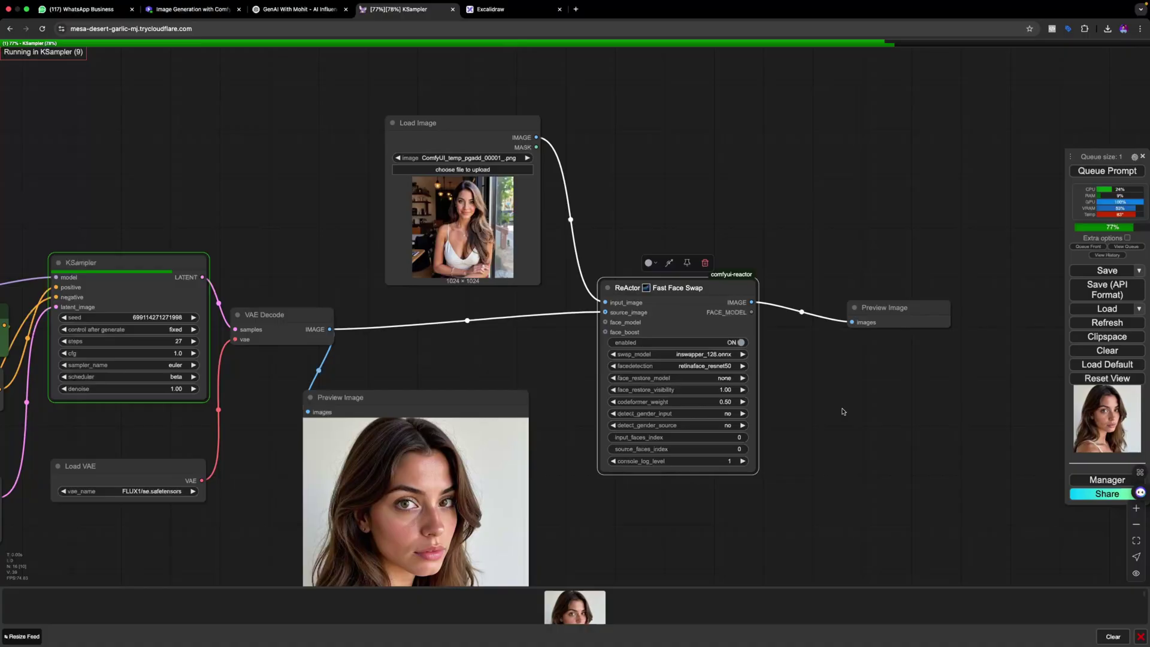
drag(843, 411, 820, 371)
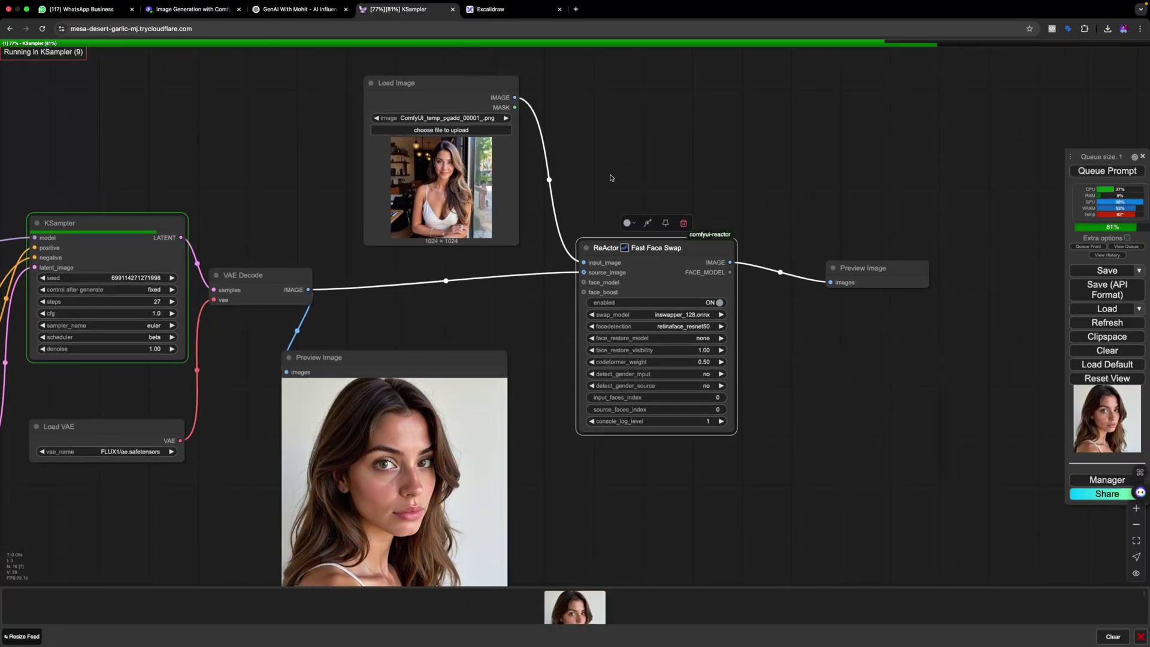
click(1107, 479)
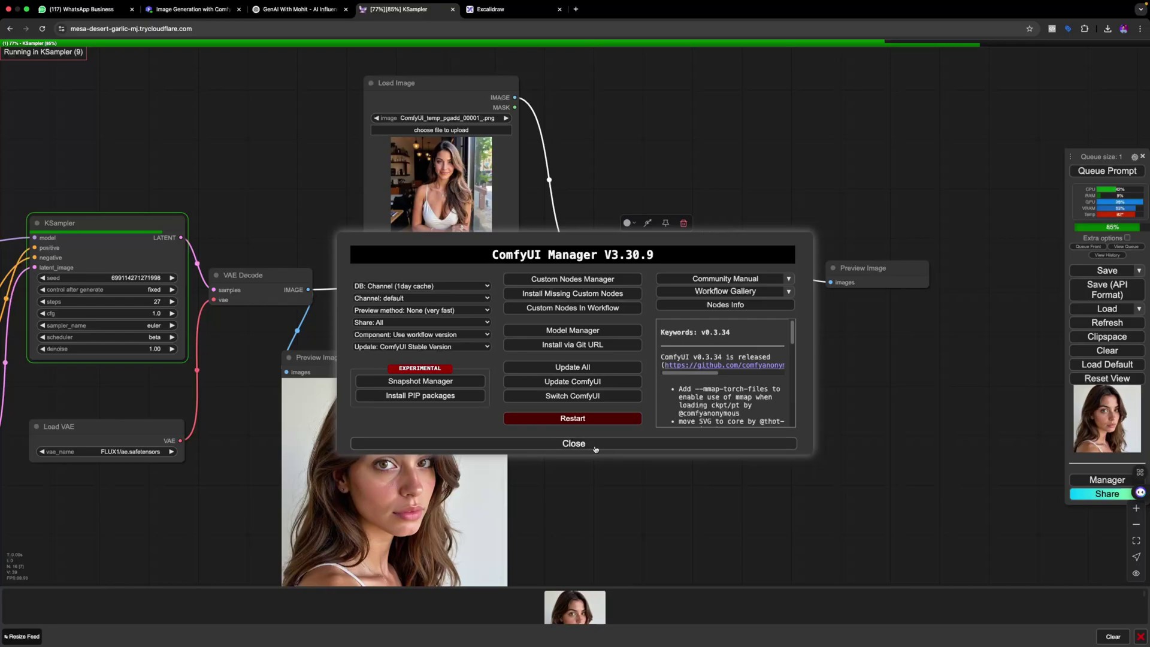
click(573, 444)
drag(572, 458, 622, 470)
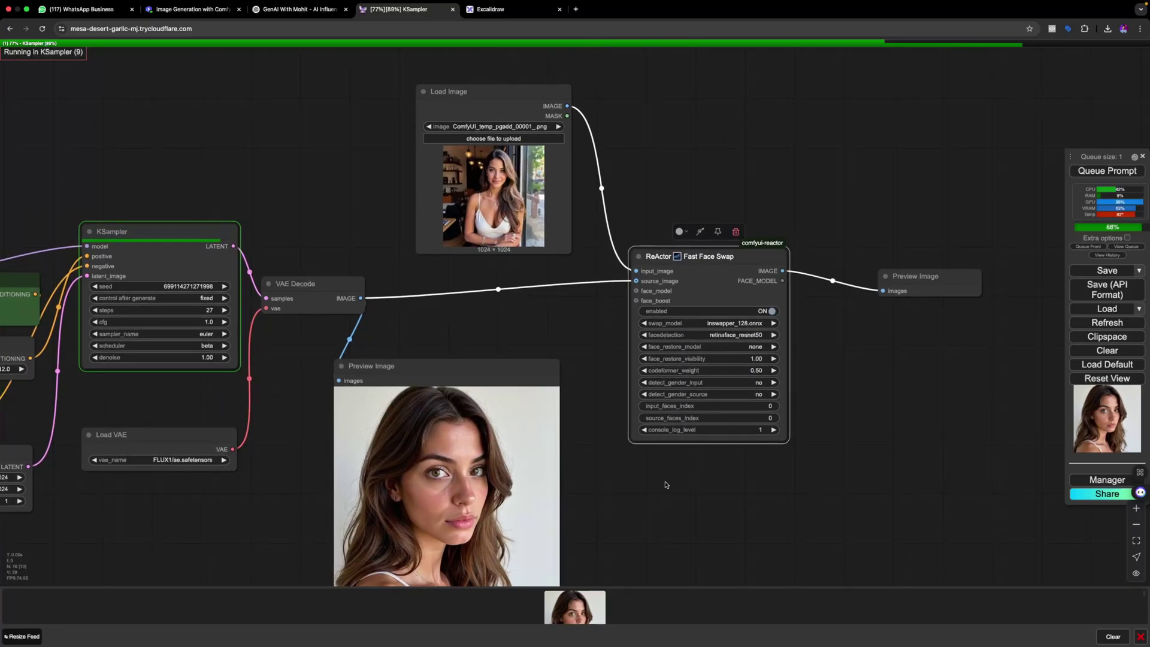
scroll(664, 484, down, 3)
scroll(665, 484, right, 3)
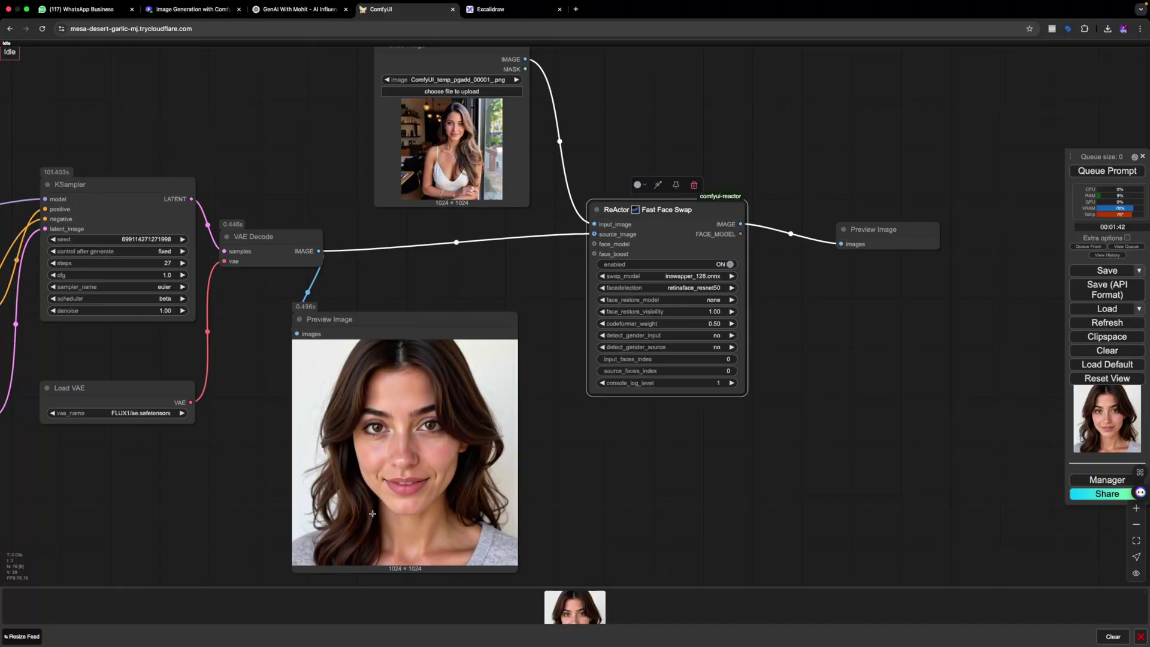
Enlarge the Load Image node and place it above the first Preview Image node, clear of ReActor Fast Face Swap.
scroll(656, 503, up, 3)
scroll(655, 503, right, 3)
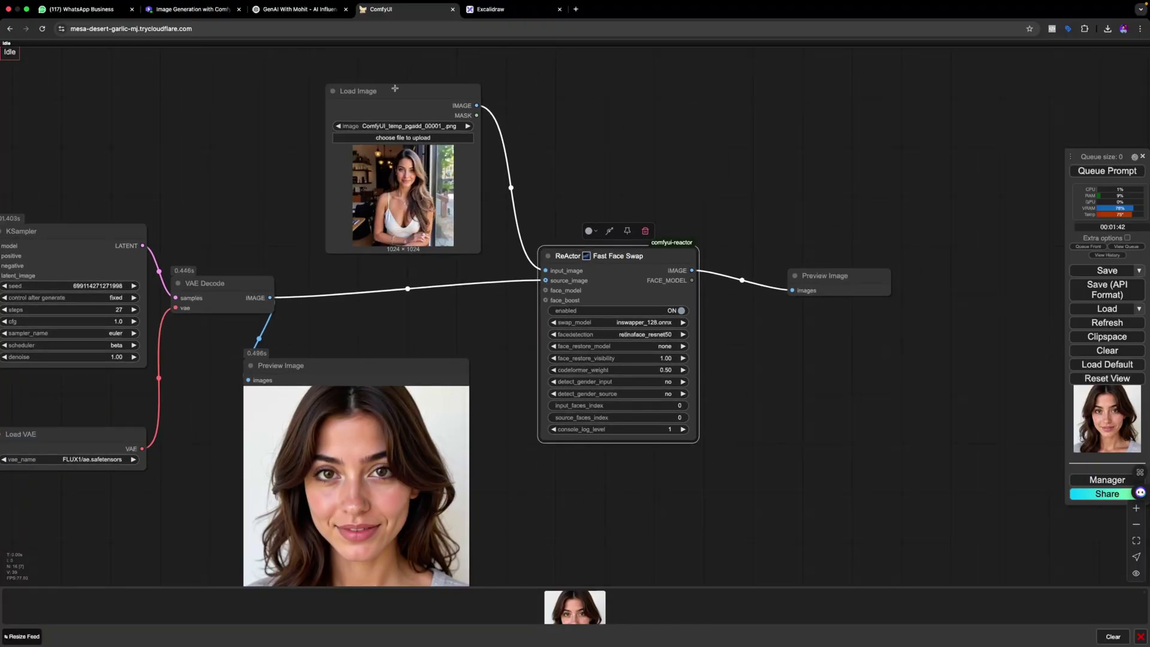
drag(397, 88, 339, 71)
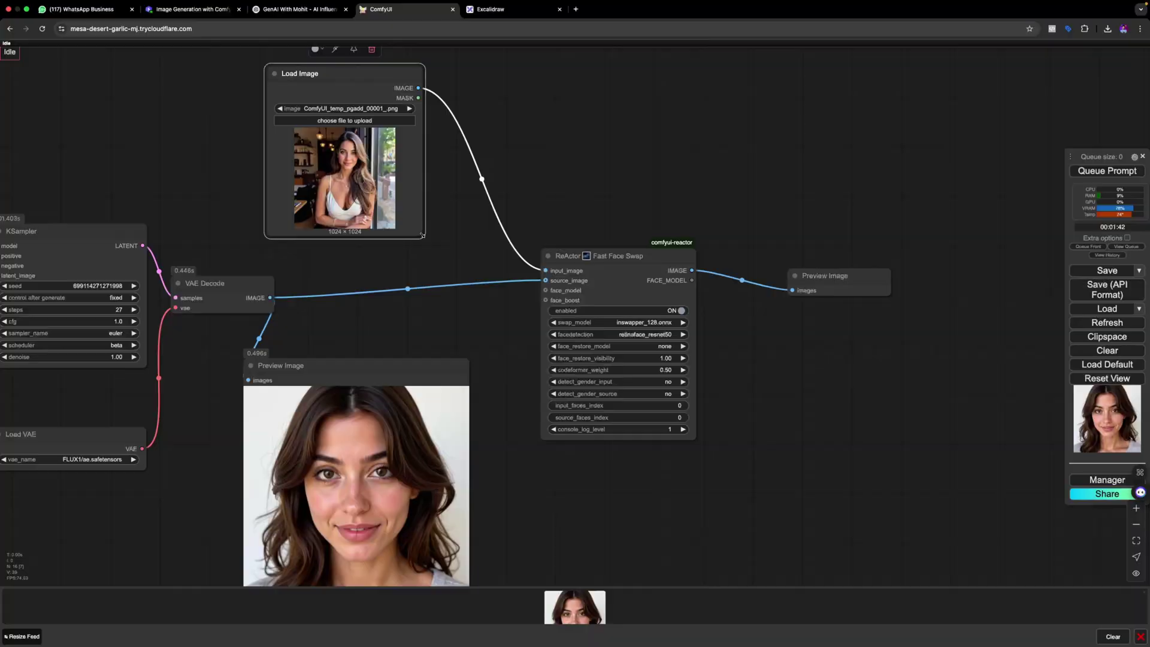
drag(422, 236, 492, 307)
drag(397, 79, 419, 85)
Run the workflow with VAE Decode feeding ReActor's input_image and Load Image feeding source_image, and enlarge the result's Preview Image node.
click(1119, 177)
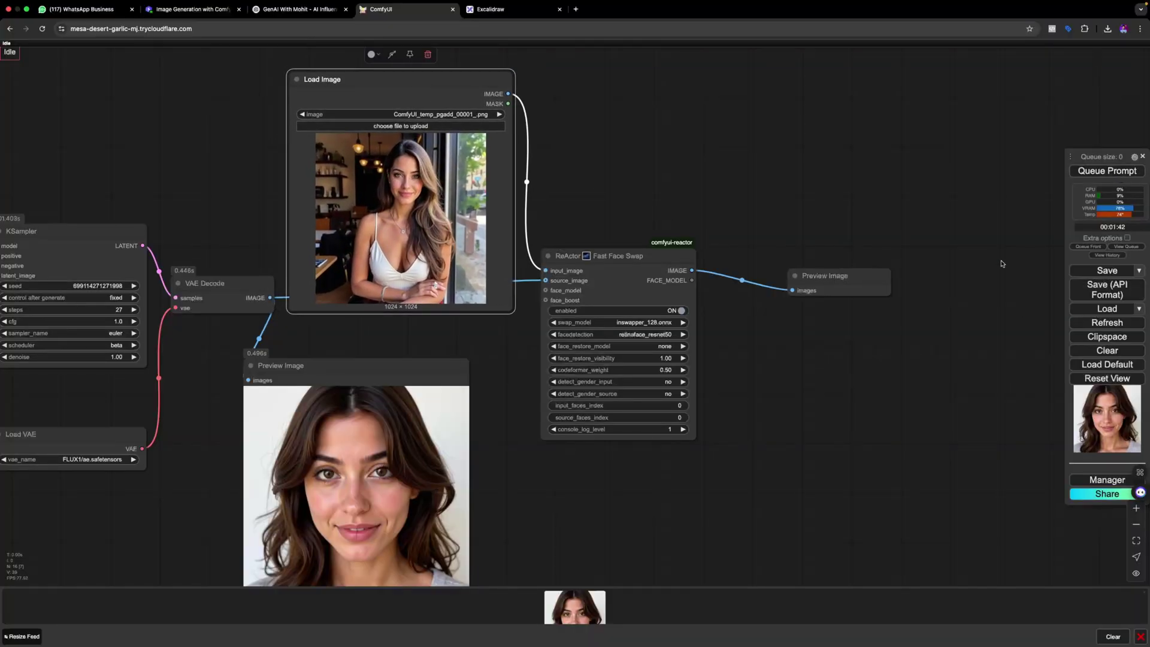
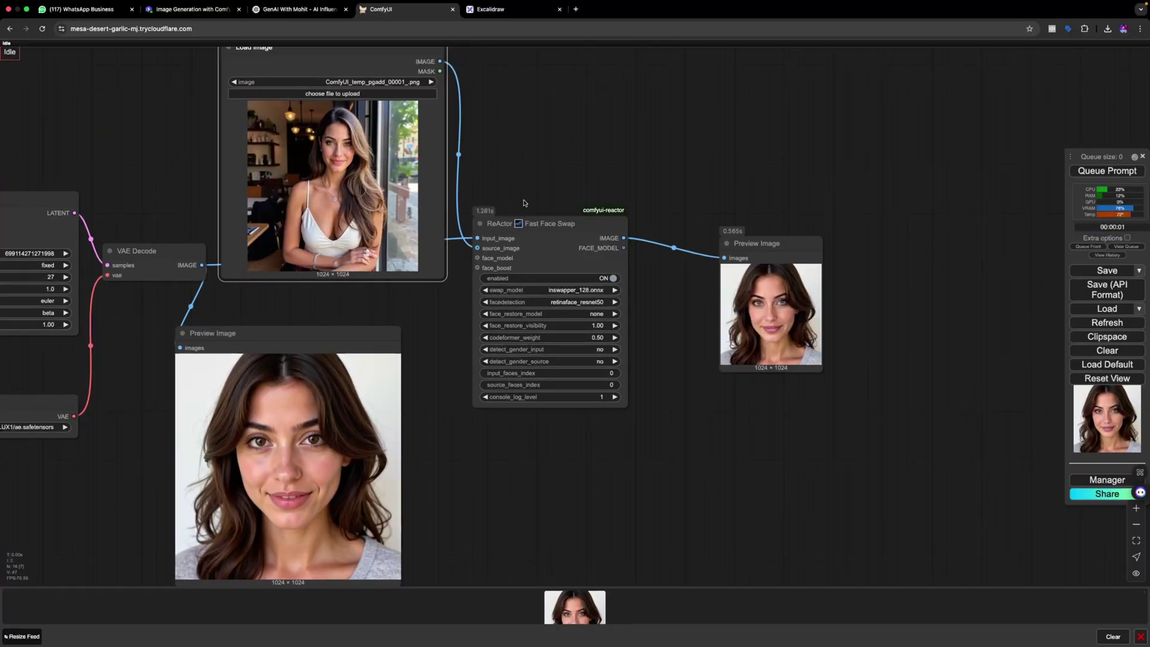
drag(822, 372, 889, 540)
scroll(817, 412, down, 6)
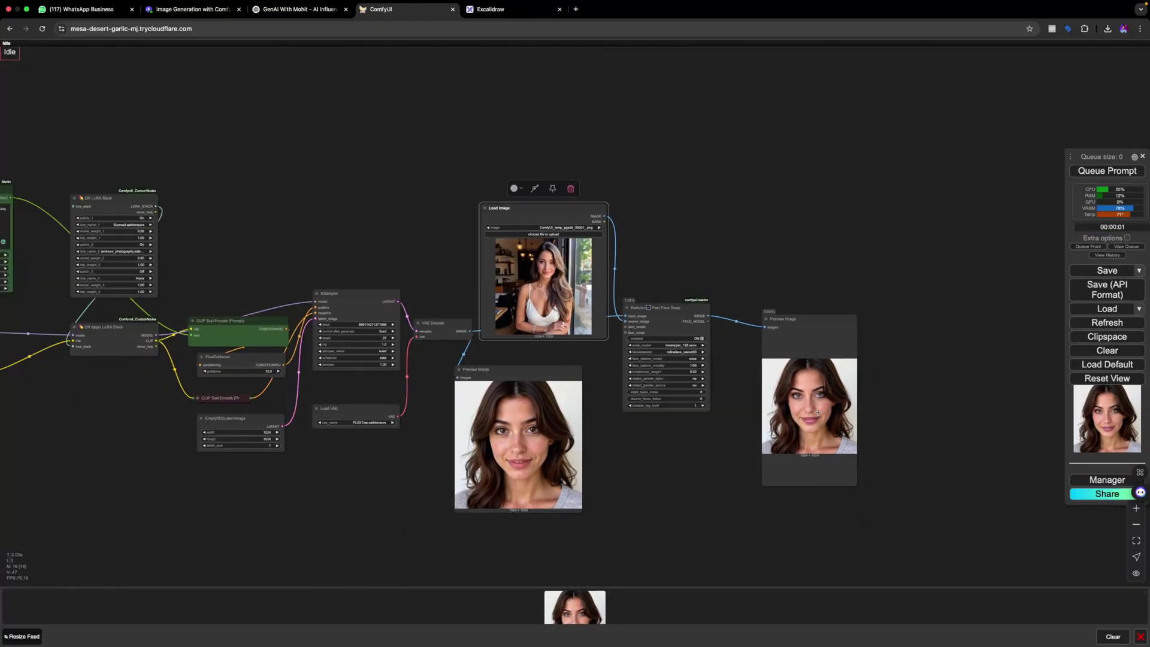
scroll(817, 412, down, 5)
scroll(817, 412, up, 15)
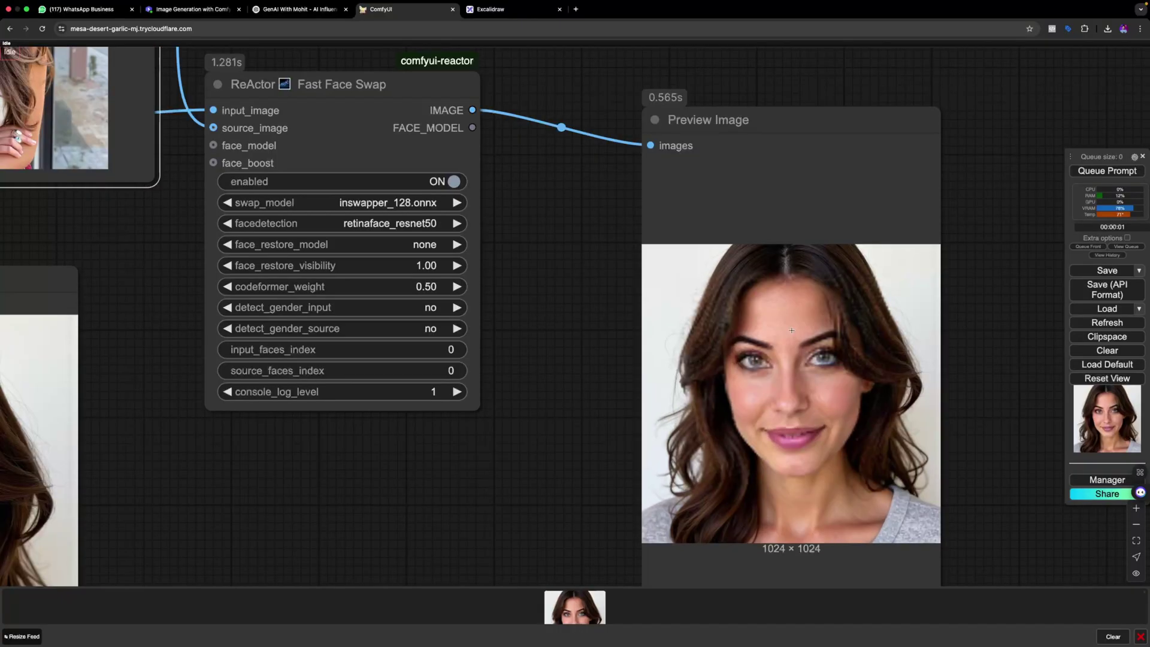
Set ReActor's face_restore_model to codeformer-v0.1.0.pth, rerun the workflow, and compare the swapped face with the reference portrait.
click(432, 244)
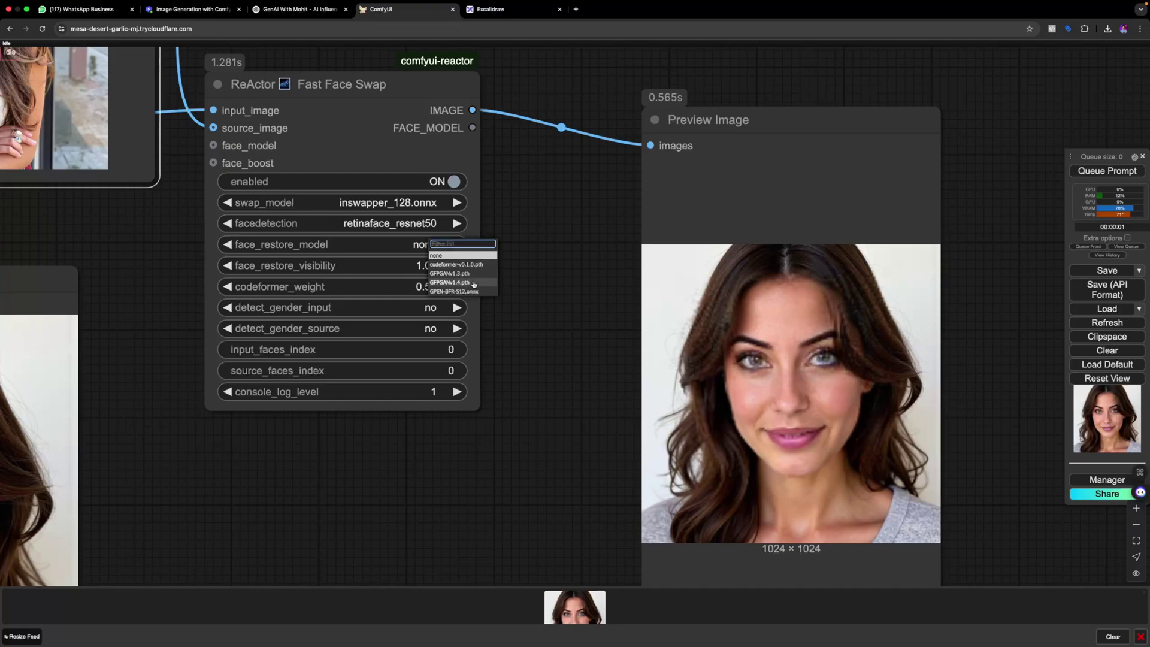
click(455, 264)
drag(536, 276, 621, 303)
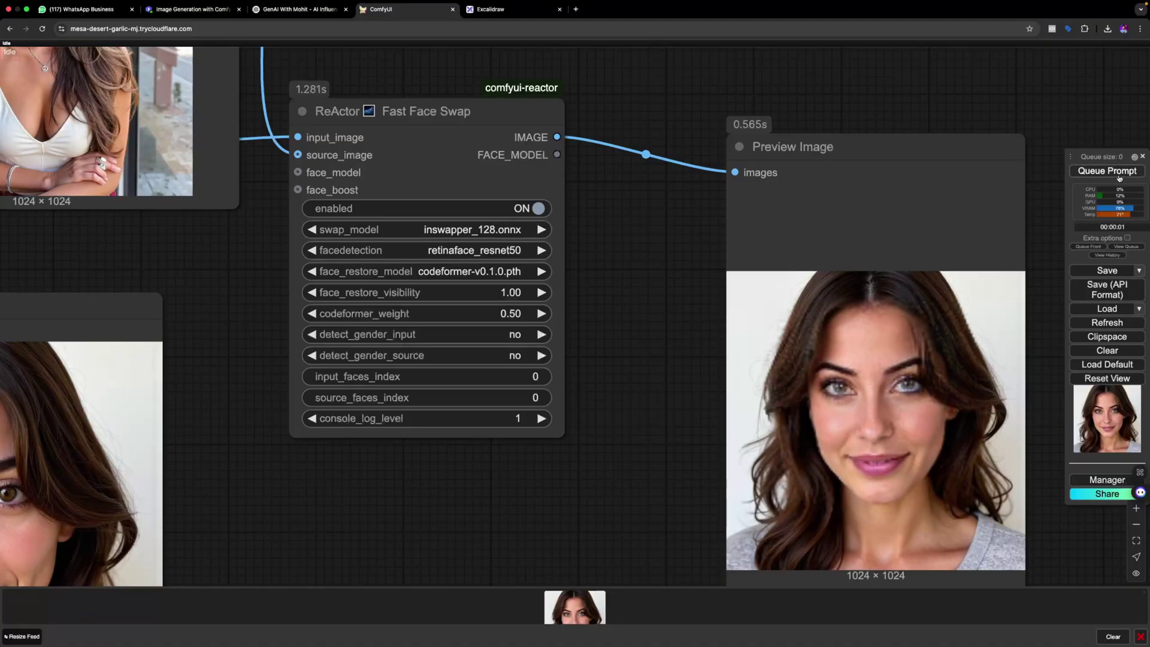
scroll(624, 314, up, 4)
key(ctrl+Return)
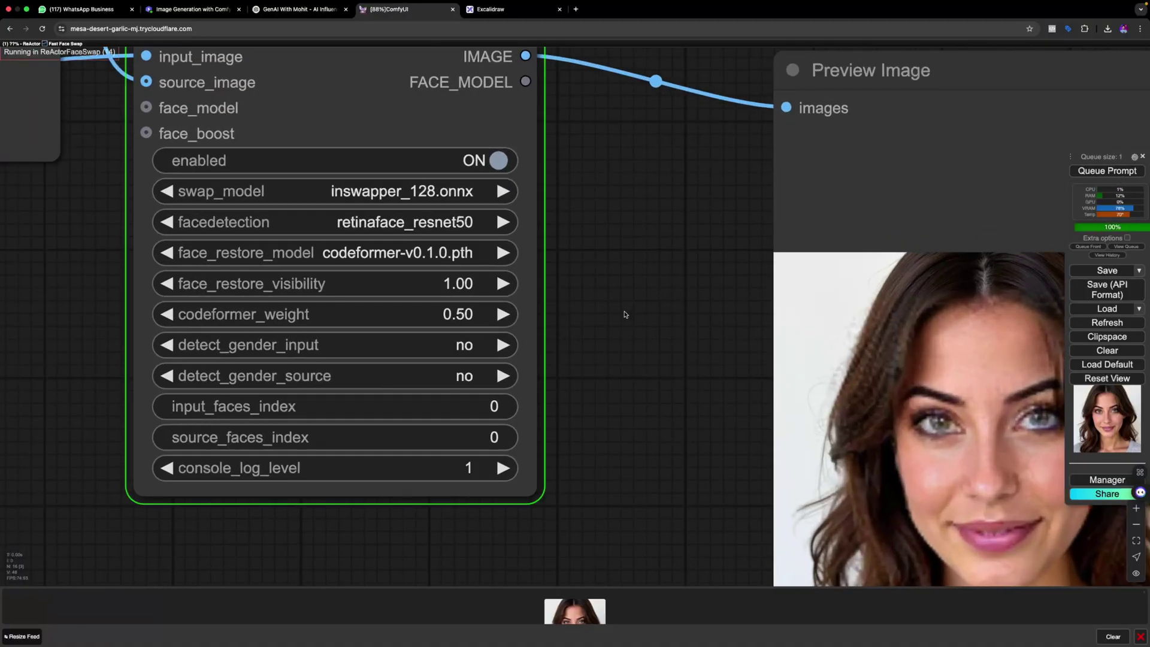
scroll(625, 314, down, 6)
drag(623, 314, 470, 329)
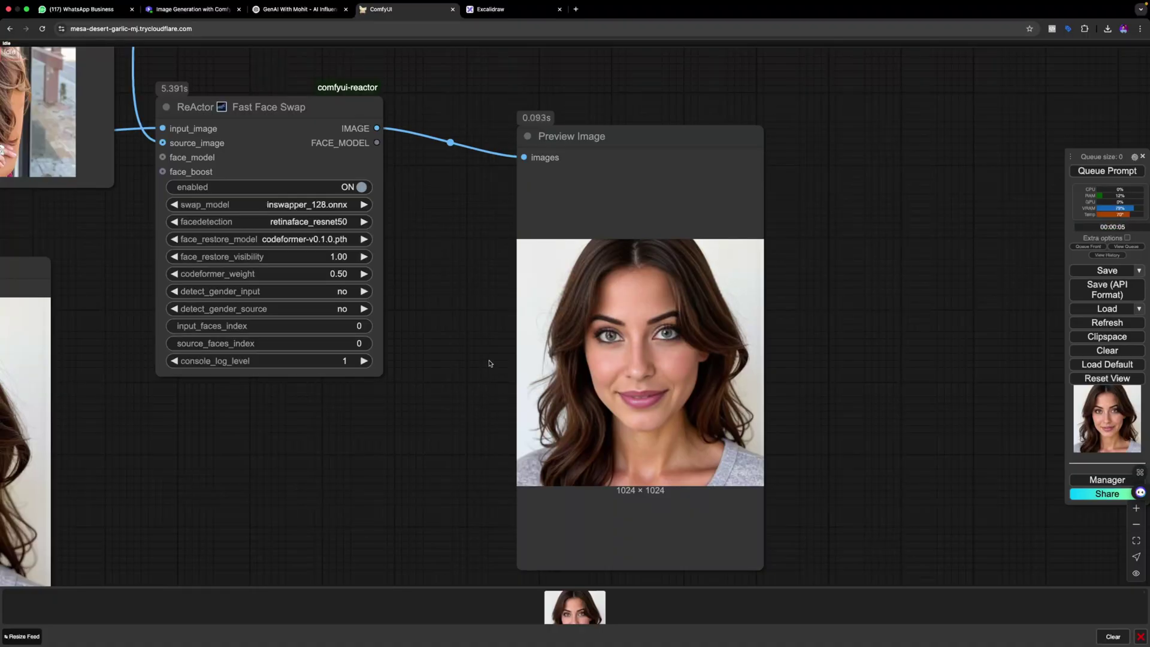
scroll(489, 363, up, 3)
scroll(473, 327, down, 6)
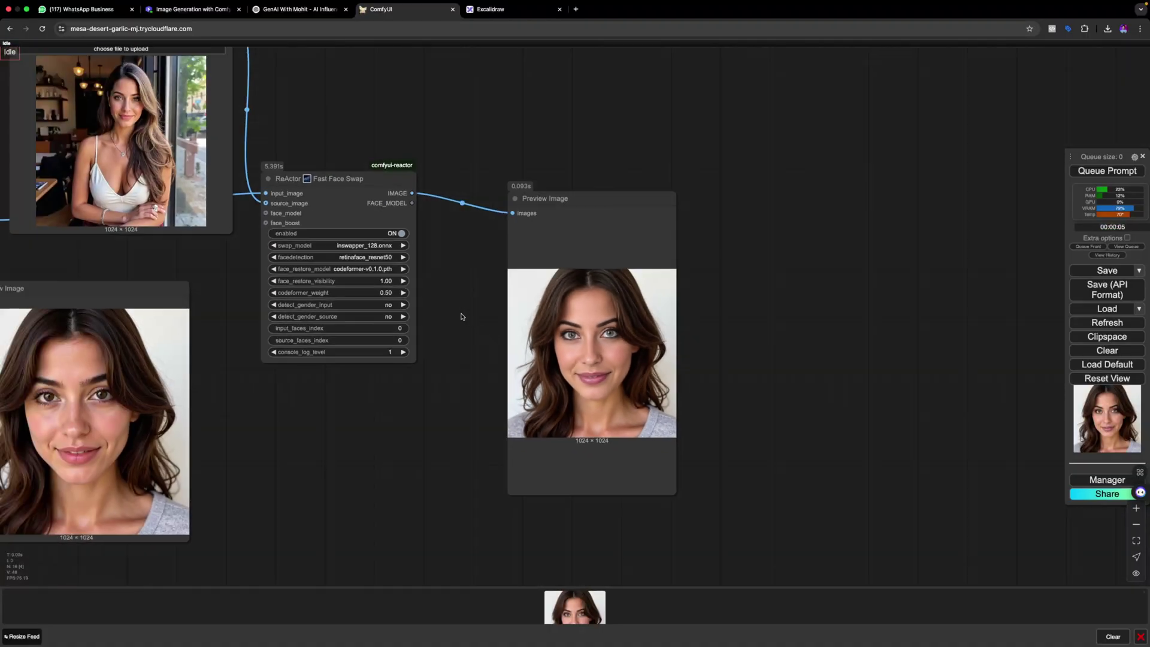
drag(461, 317, 493, 341)
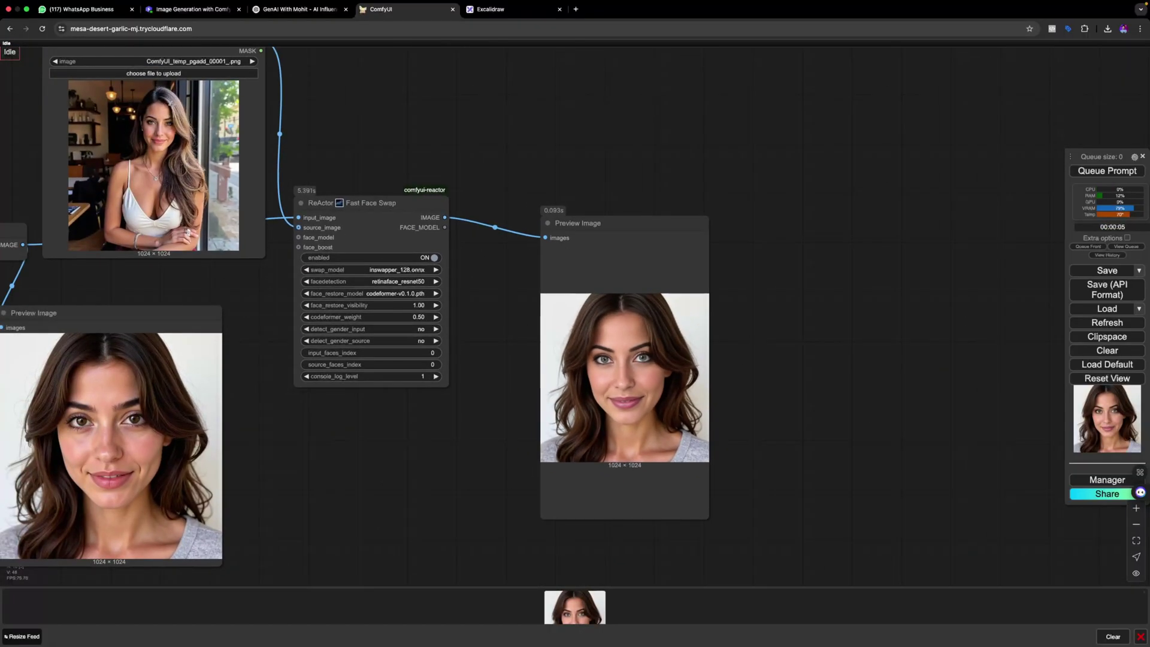
drag(452, 358, 547, 387)
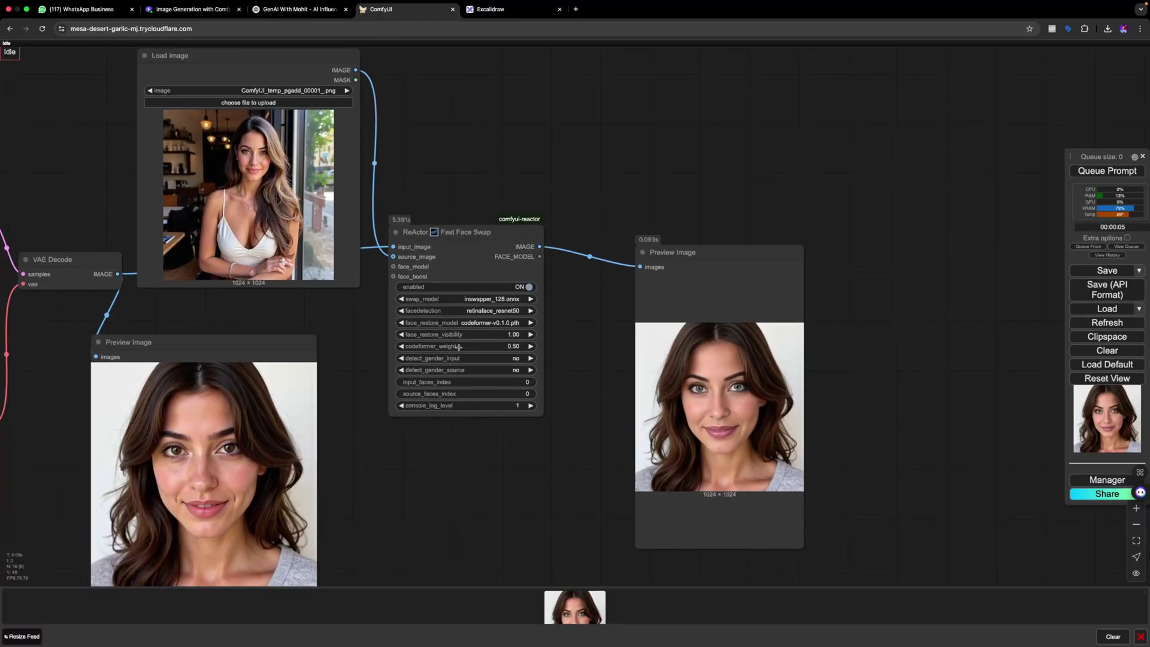
drag(392, 267, 473, 143)
click(503, 189)
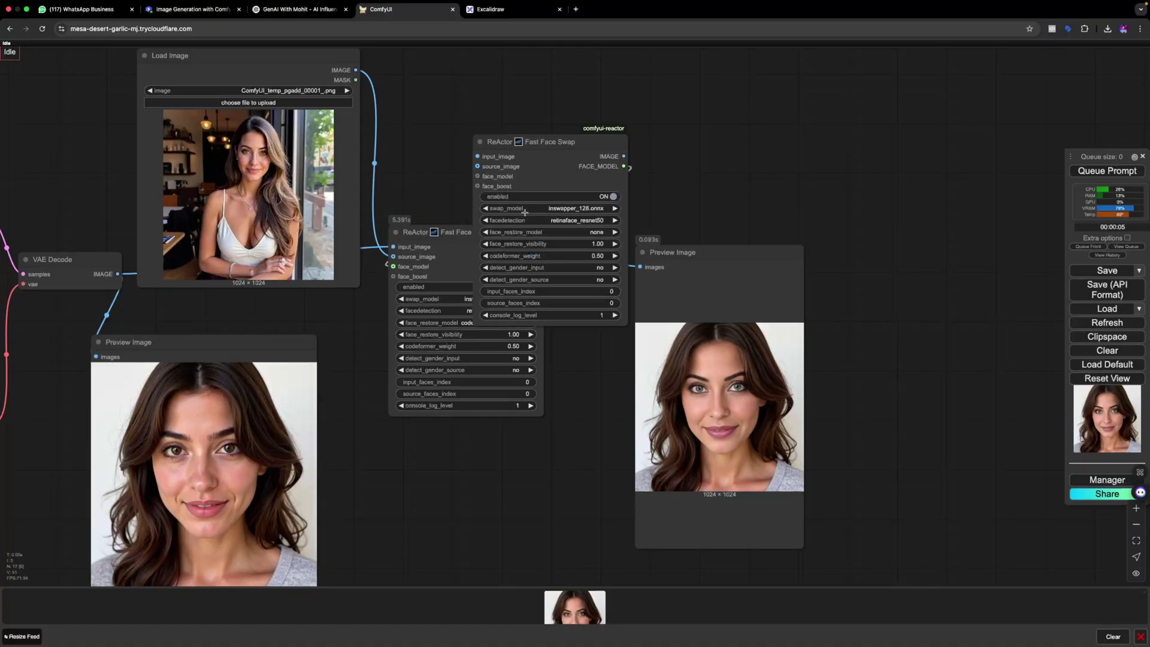
drag(585, 150, 514, 203)
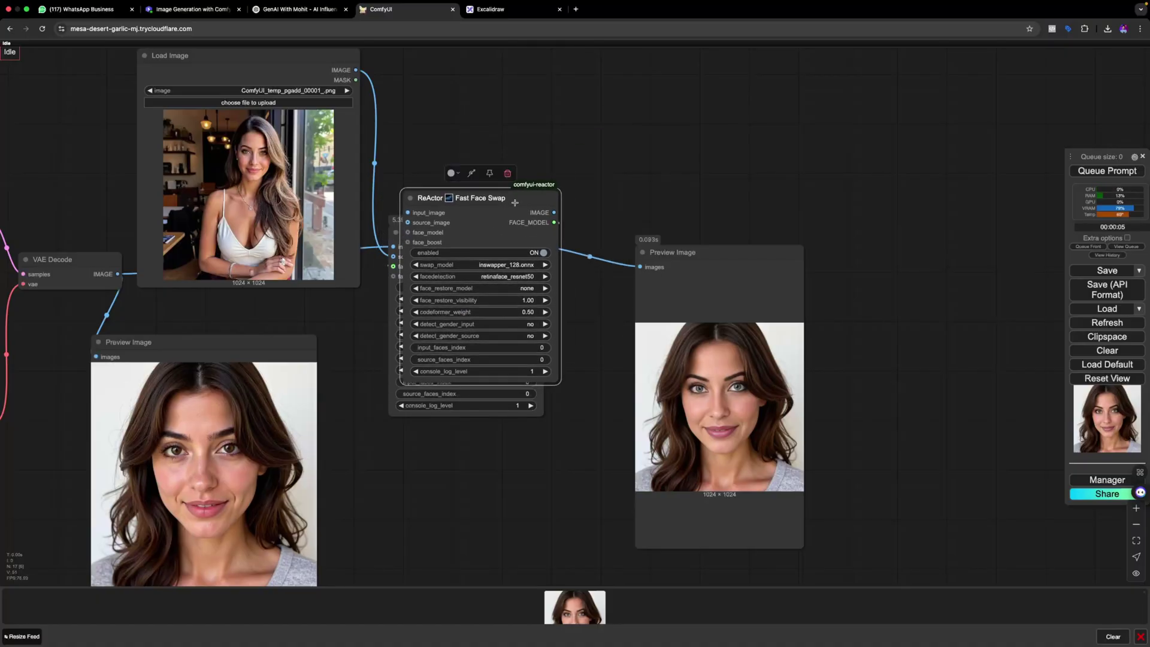
key(Delete)
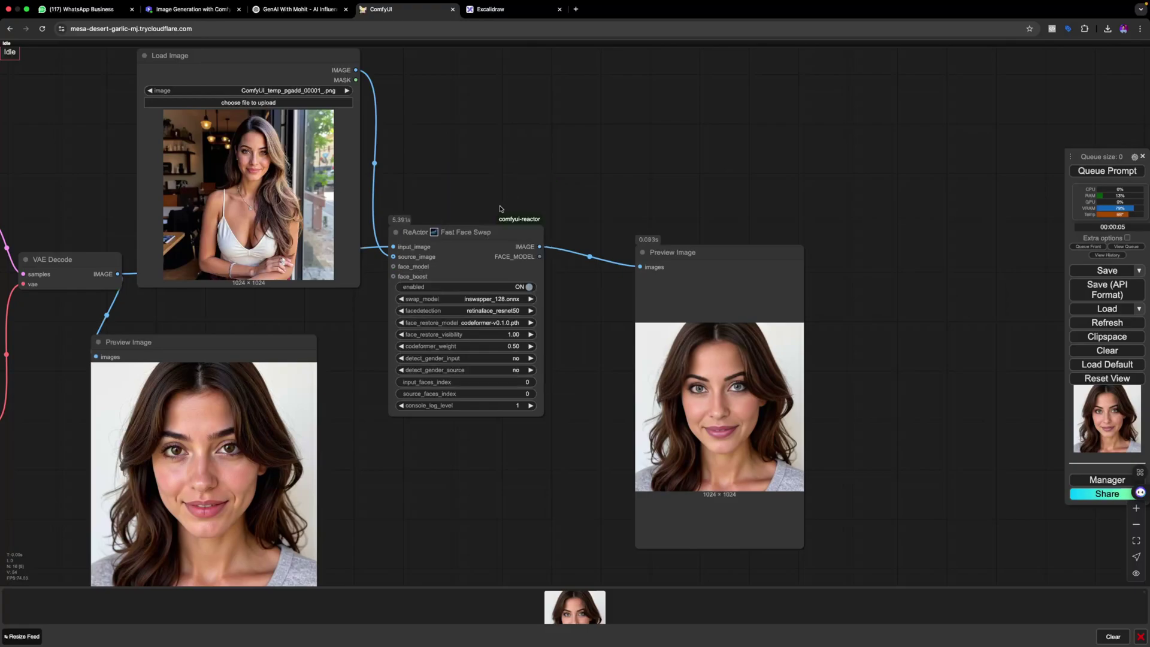
Attach a ReActorLoadFaceModel node to ReActor's face_model input, check its available face models, and delete the node.
drag(392, 267, 495, 136)
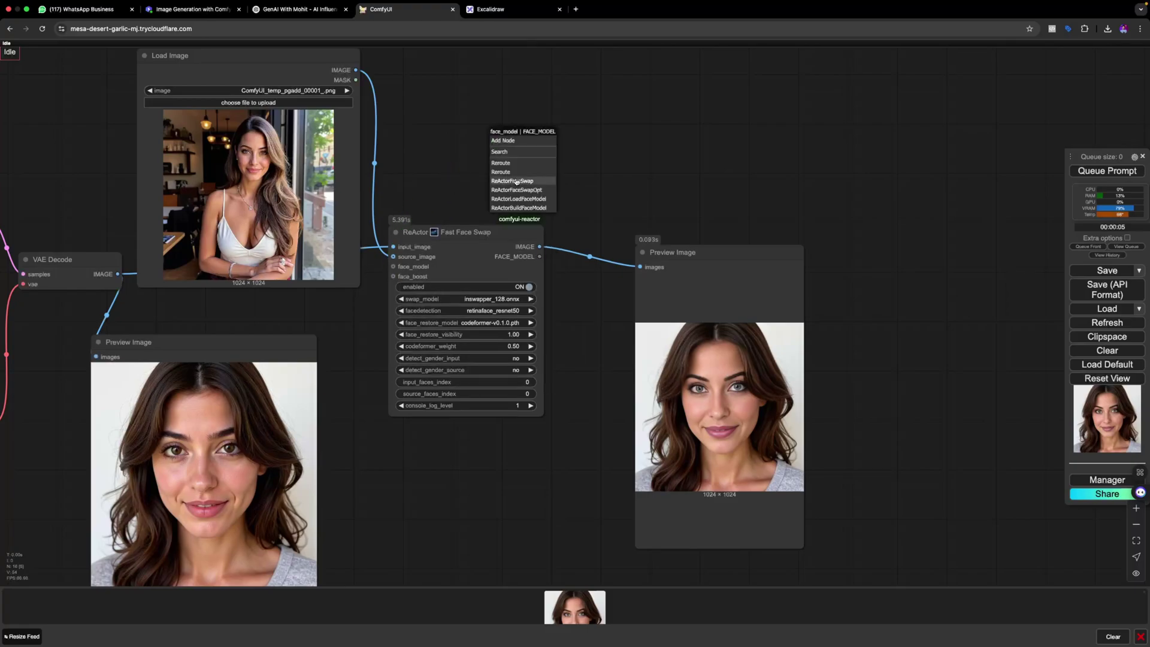
click(523, 199)
click(623, 159)
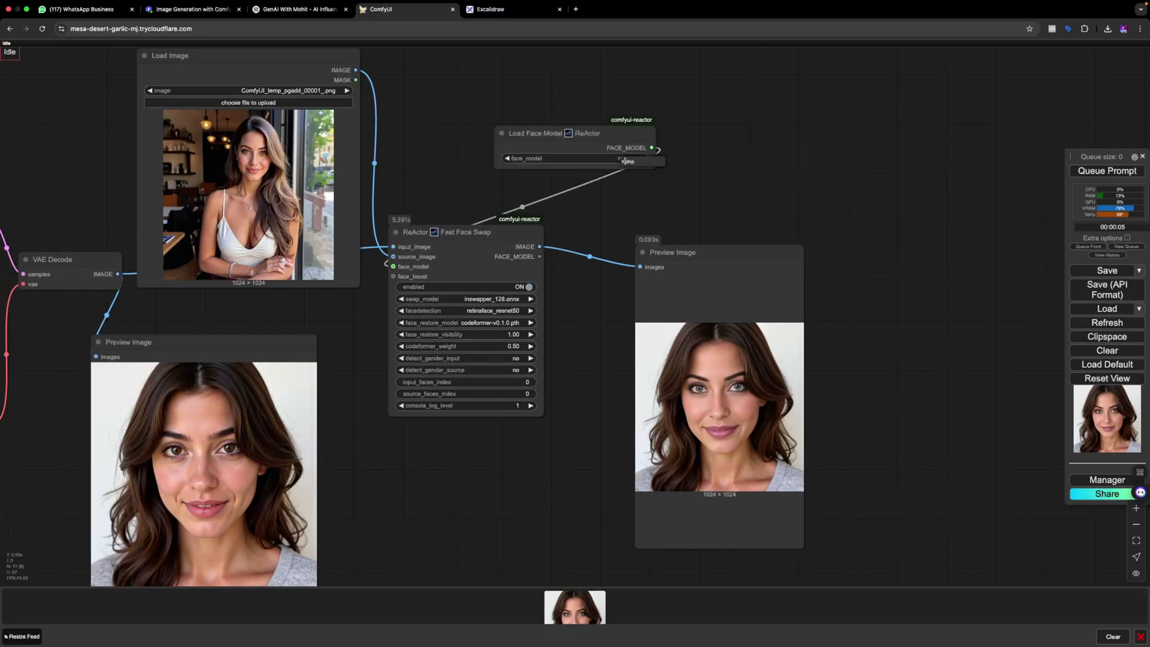
click(616, 137)
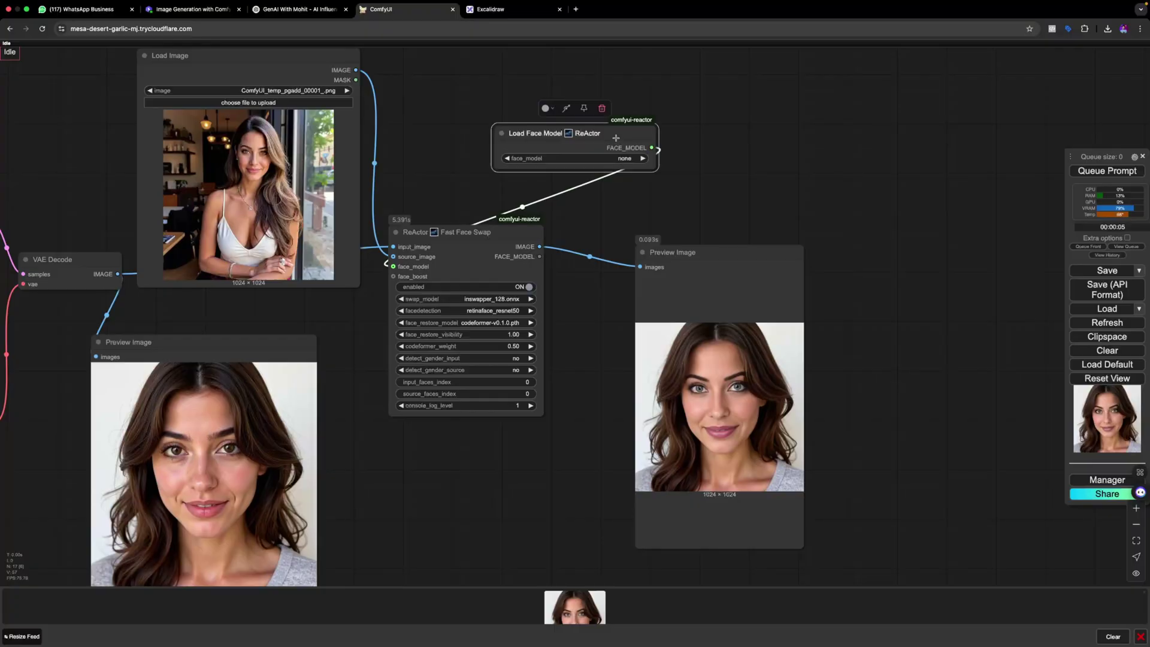
key(Delete)
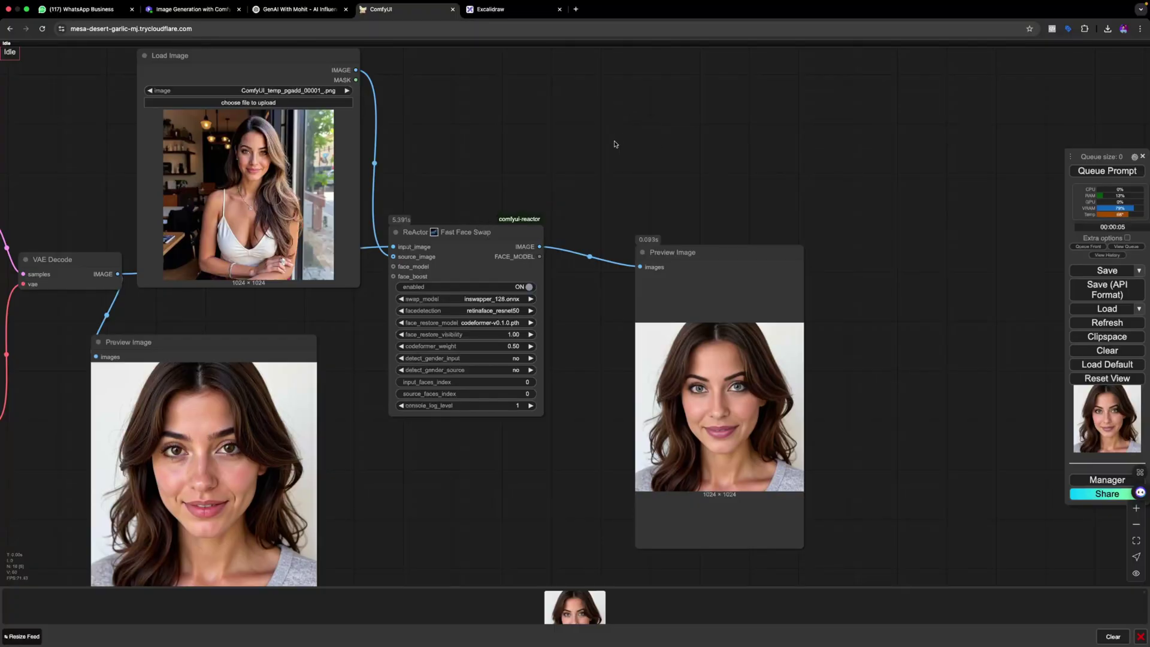
Move the face-swap result's Preview Image node farther from ReActor and resize it to fit the image.
drag(688, 395, 754, 395)
drag(867, 552, 922, 503)
drag(590, 479, 630, 412)
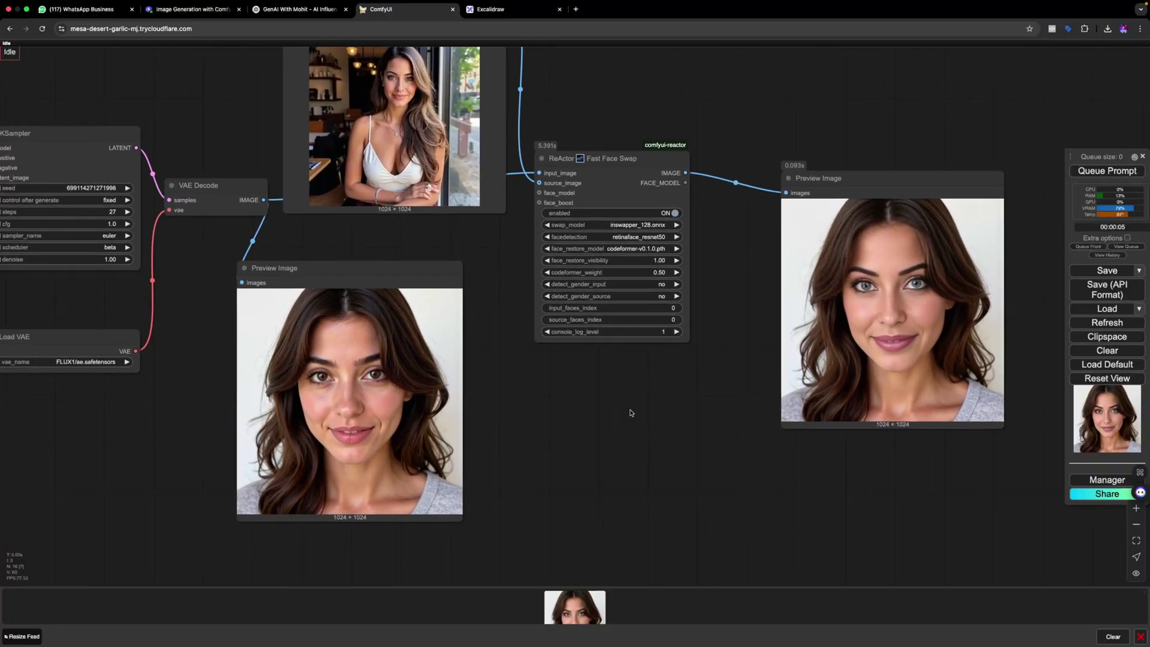
scroll(630, 413, up, 2)
scroll(630, 413, down, 5)
drag(584, 457, 860, 513)
drag(390, 240, 647, 328)
drag(718, 332, 287, 239)
drag(953, 440, 935, 478)
Save the original generated portrait from the Preview Image node below VAE Decode to Downloads.
right_click(926, 412)
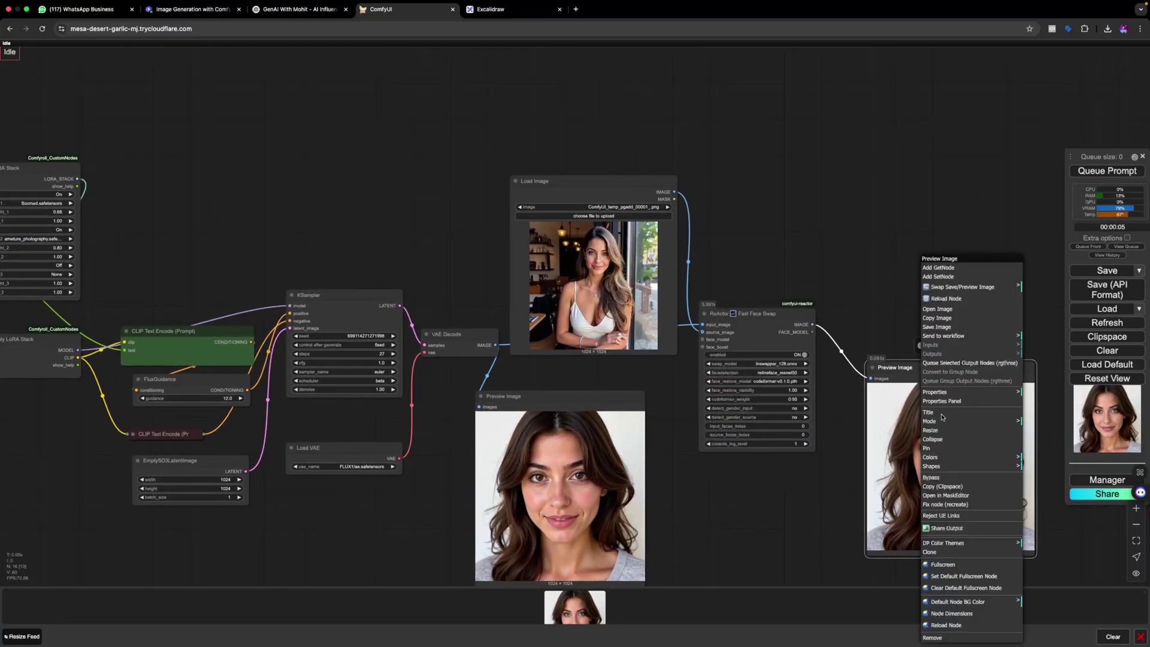
click(832, 294)
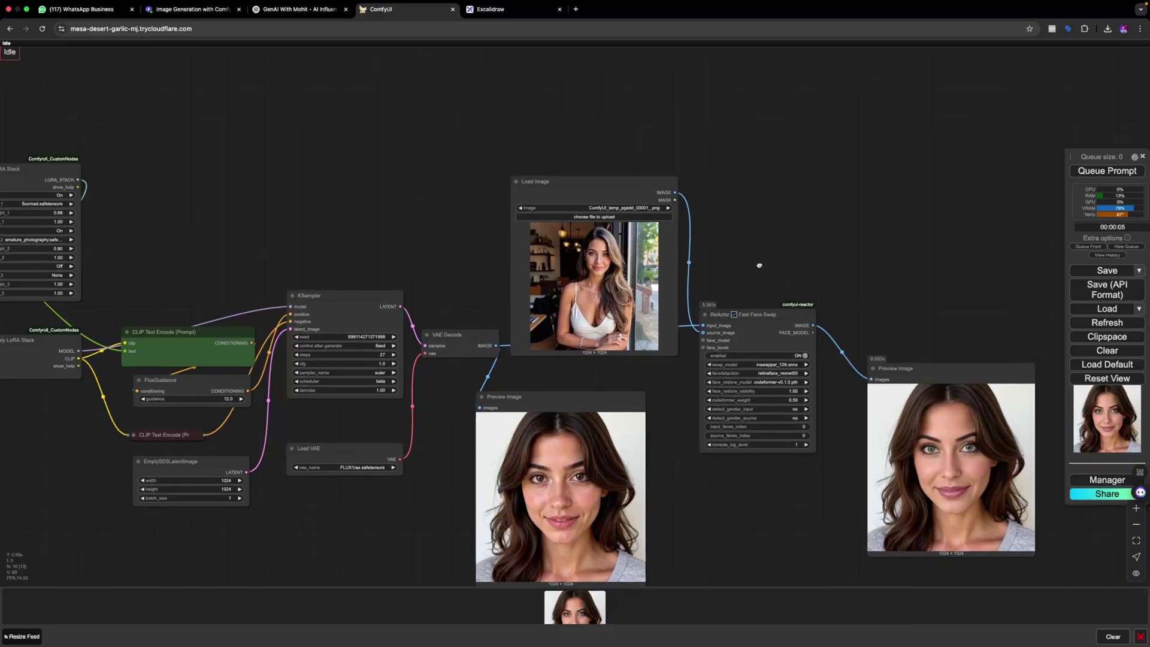
scroll(756, 264, up, 1)
scroll(570, 513, right, 5)
scroll(569, 514, down, 3)
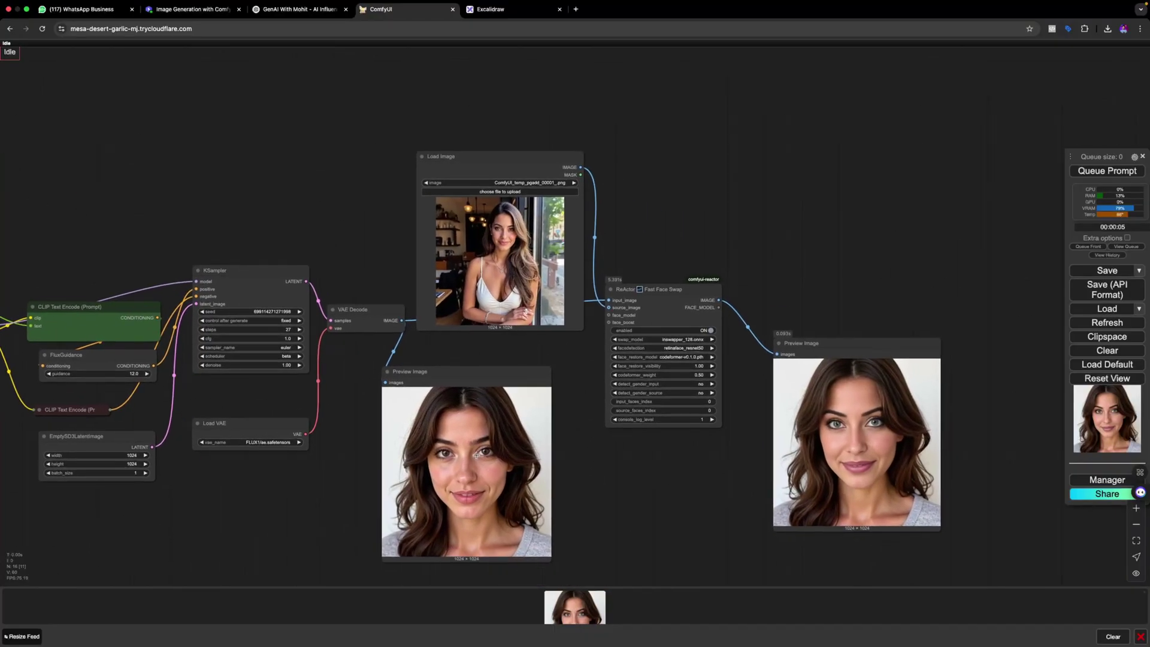
right_click(479, 384)
click(487, 326)
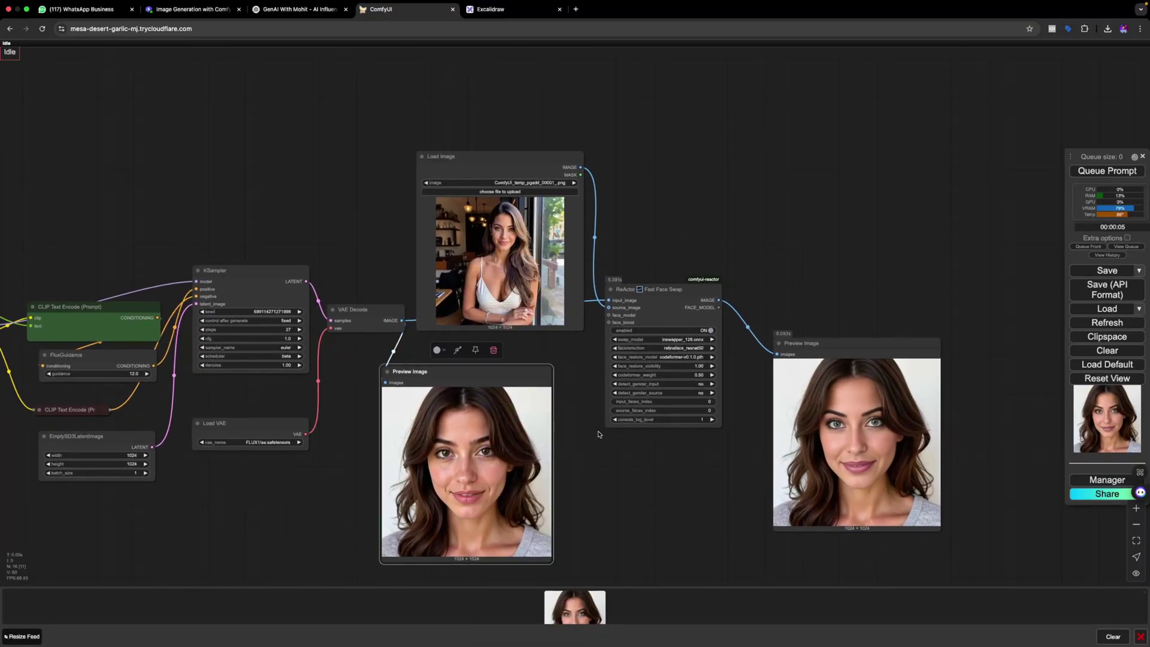
scroll(595, 449, up, 1)
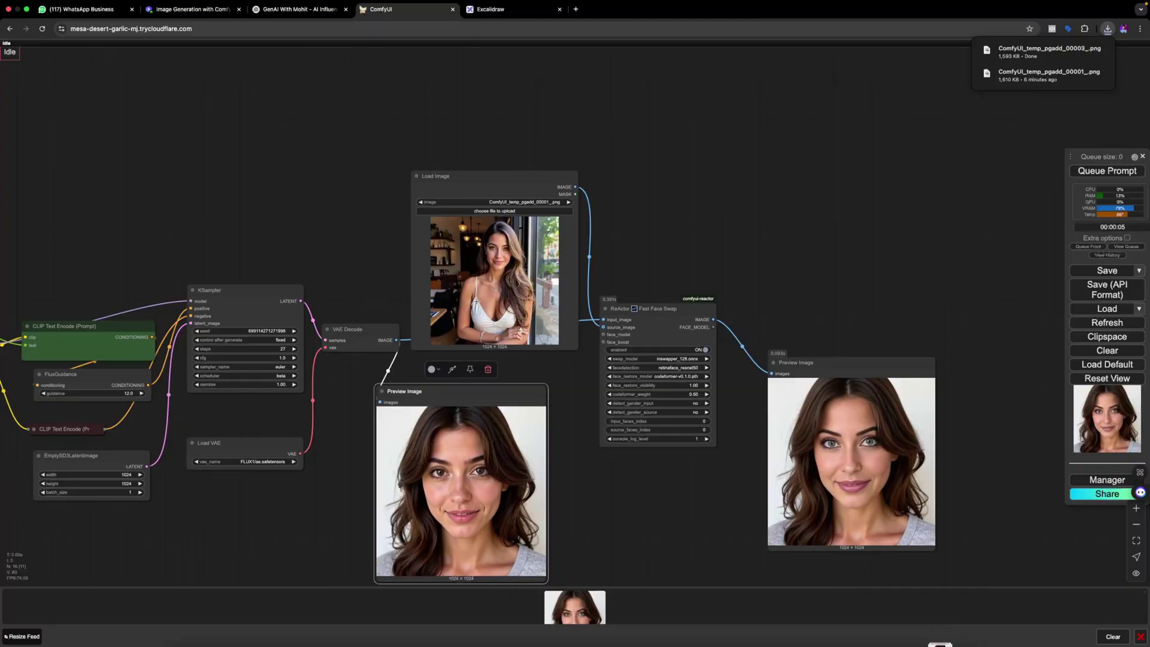
Choose ComfyUI_temp_pgadd_00003_.png from Downloads for the Load Image node and move the node above the VAE Decode link.
click(494, 211)
click(495, 348)
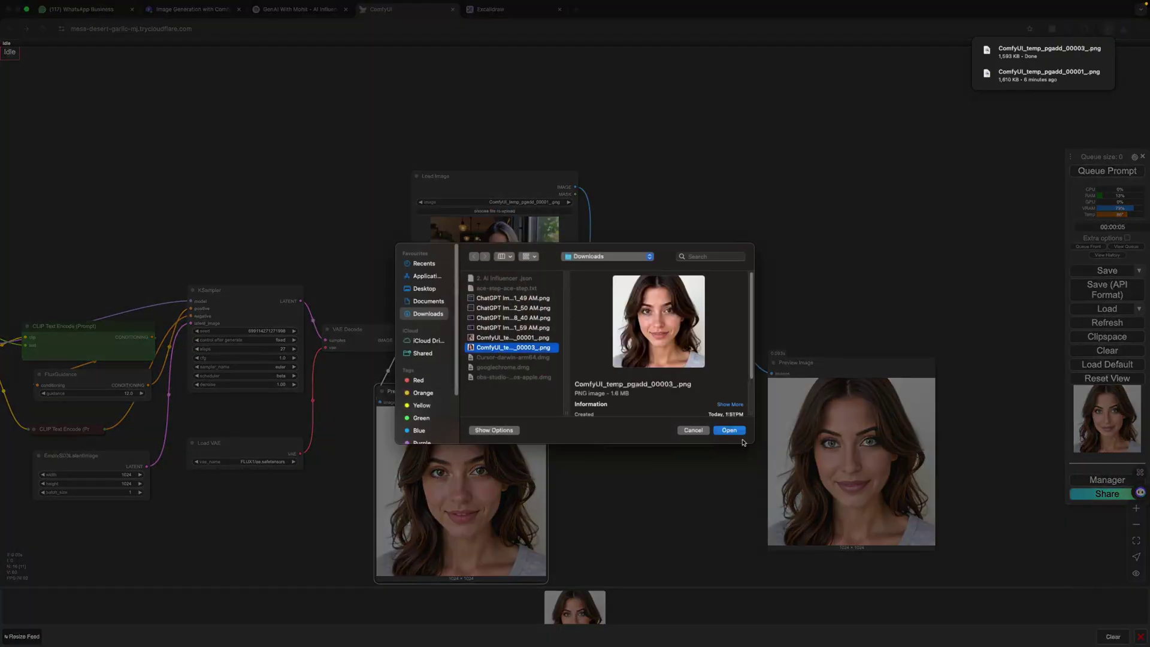
click(736, 431)
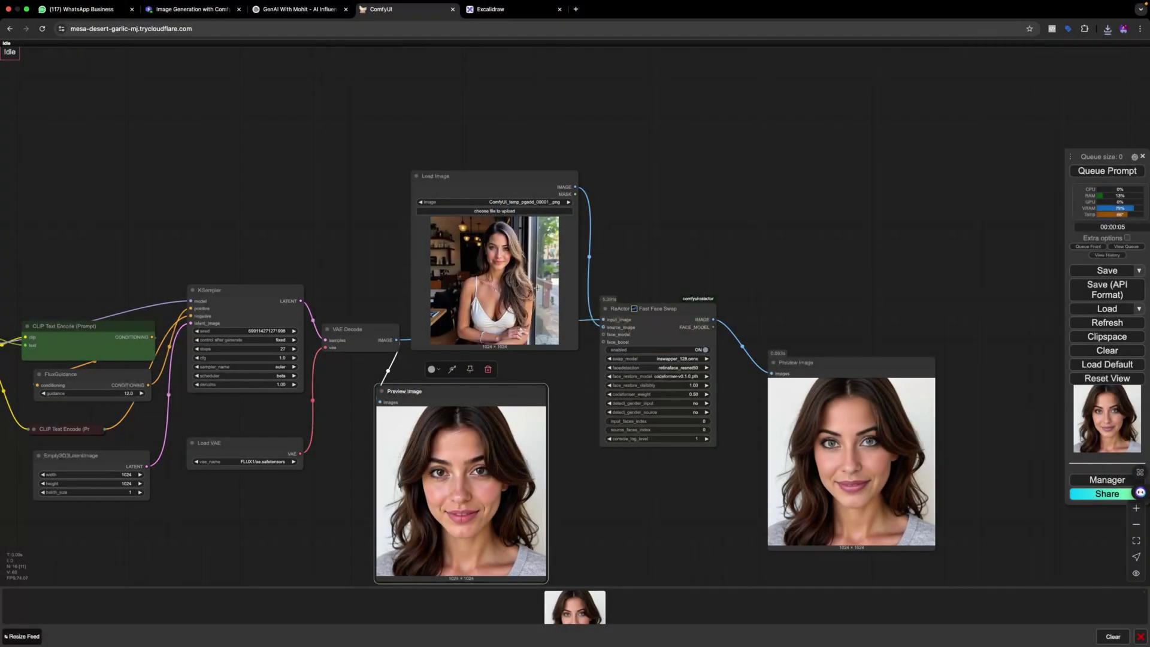
drag(495, 185, 483, 140)
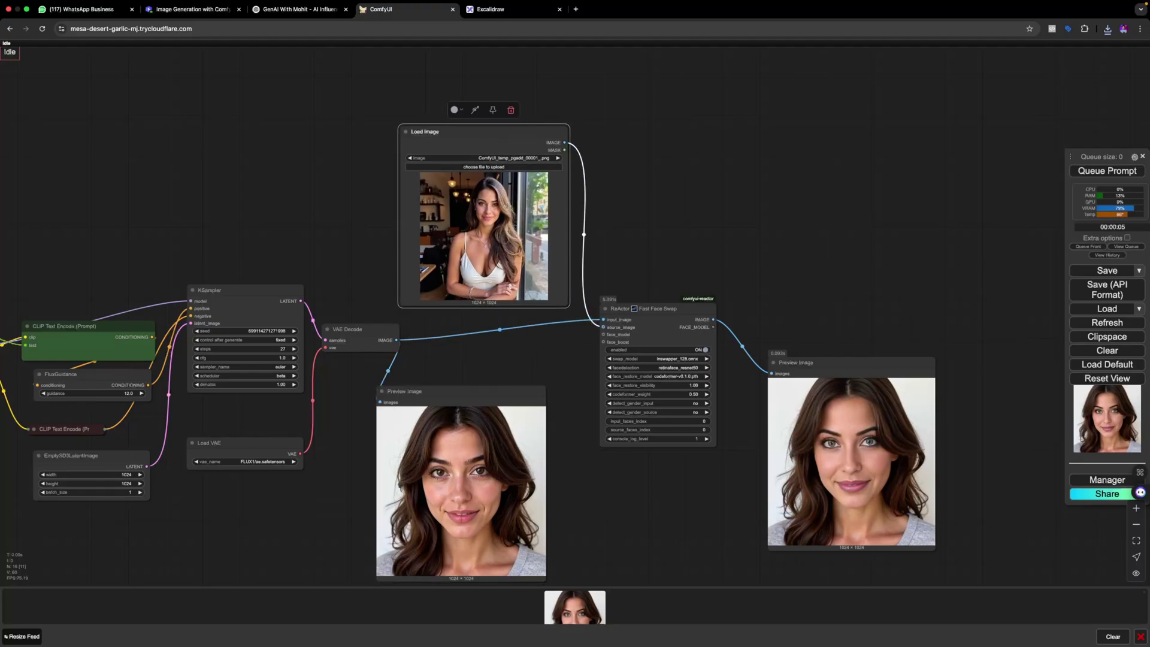
Switch to the ChatGPT conversation and copy prompt 2, "Portrait, side view, natural light", with its description.
scroll(545, 353, down, 3)
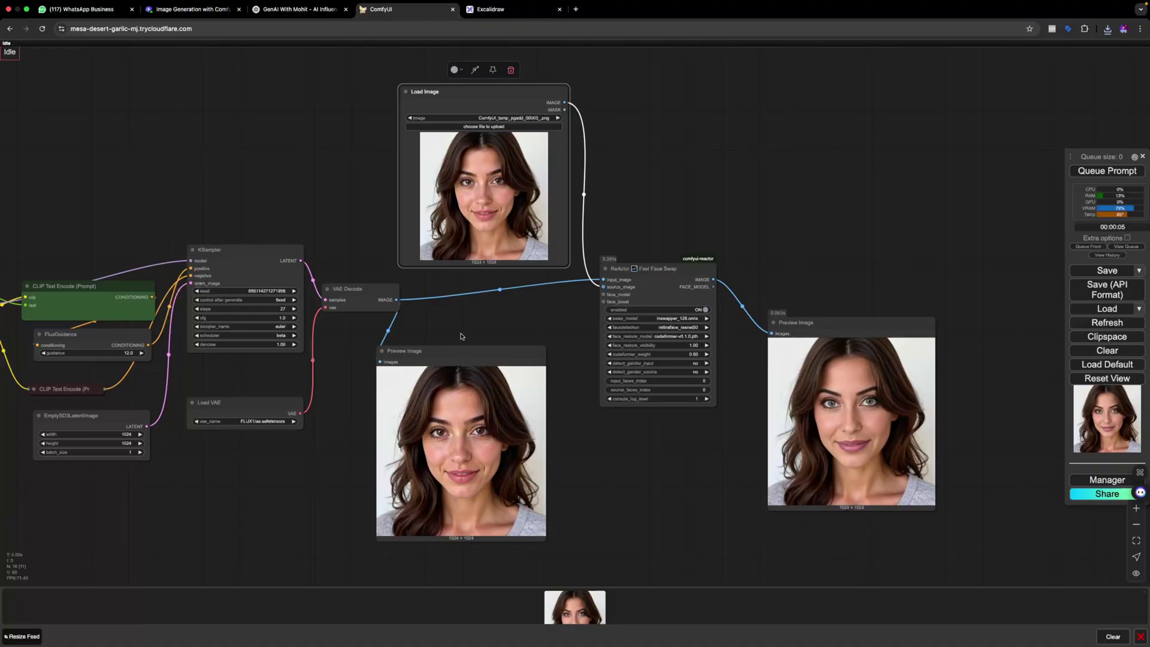
scroll(461, 336, left, 3)
click(346, 298)
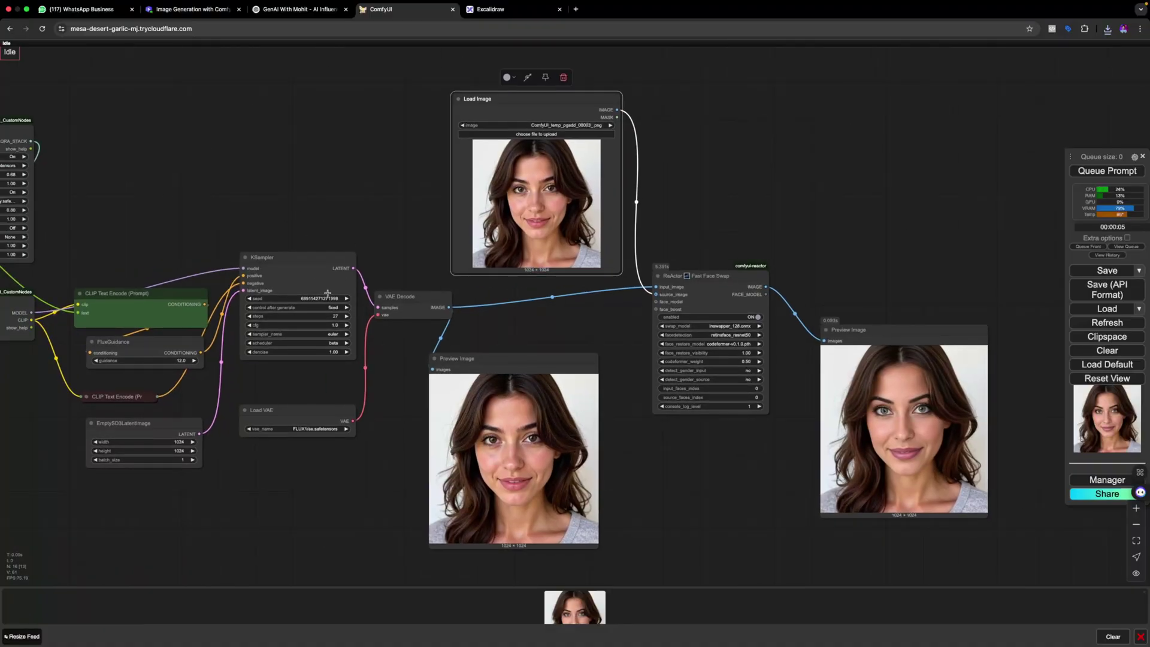
click(276, 11)
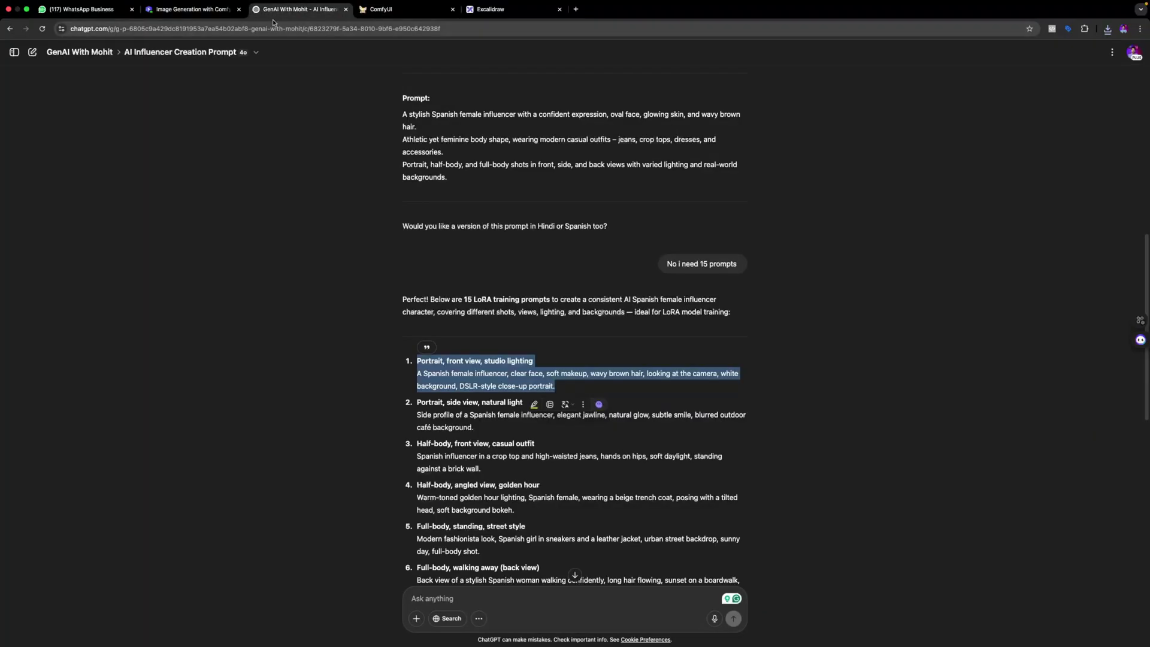
click(479, 433)
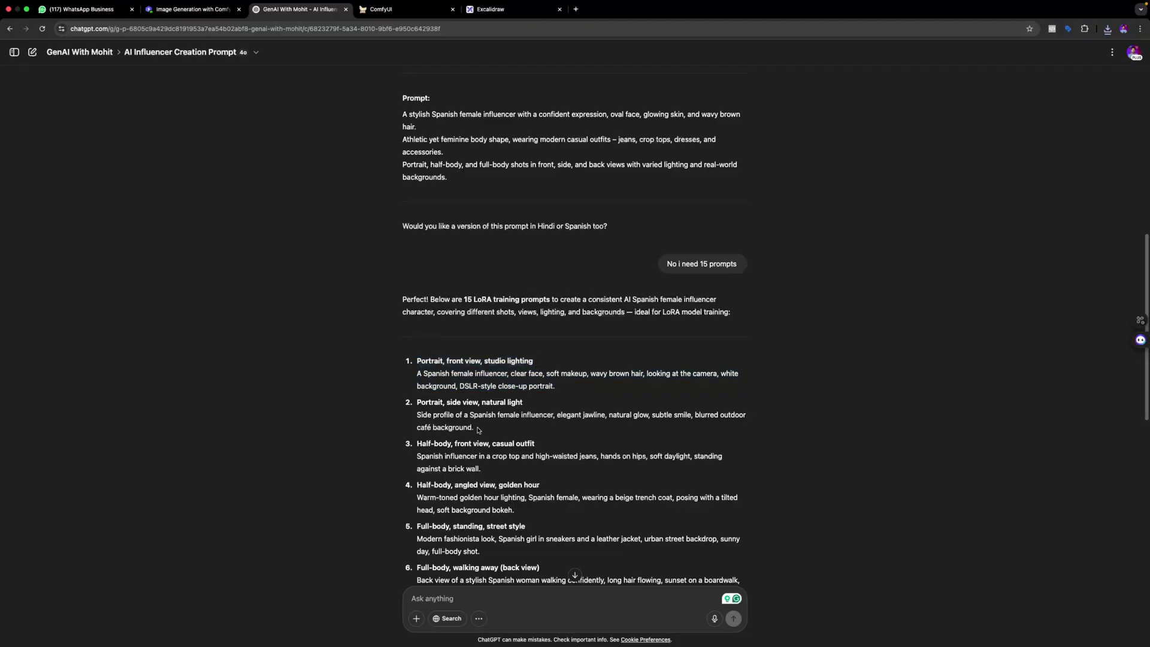
drag(476, 431, 418, 400)
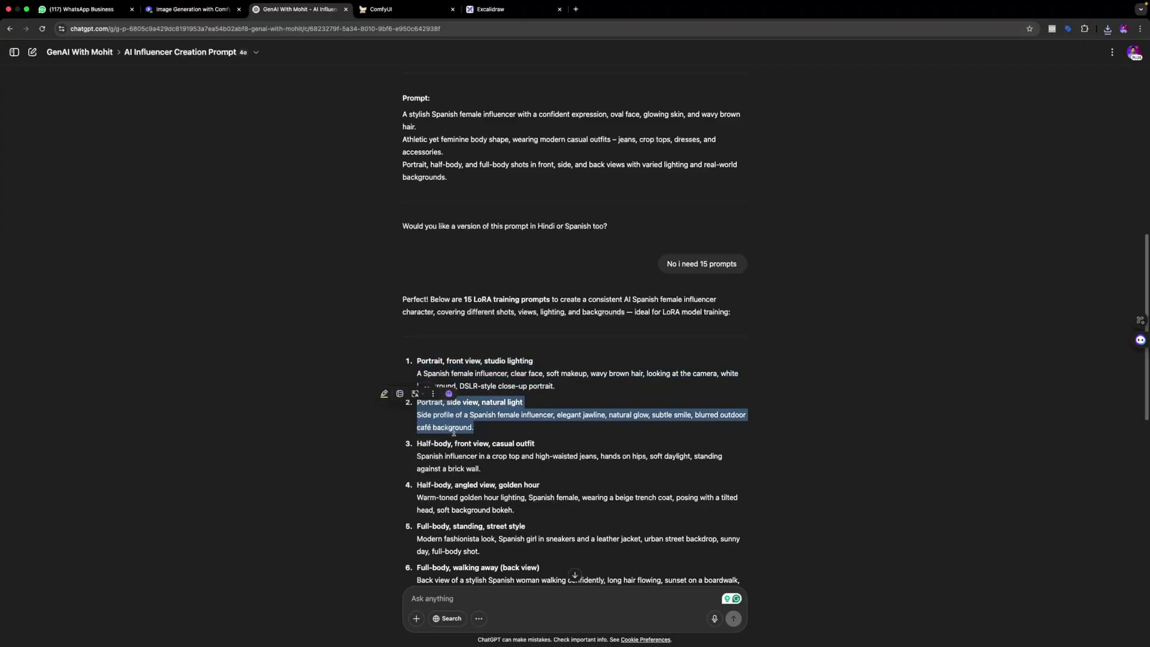
click(482, 427)
drag(473, 428, 418, 404)
key(ctrl+c)
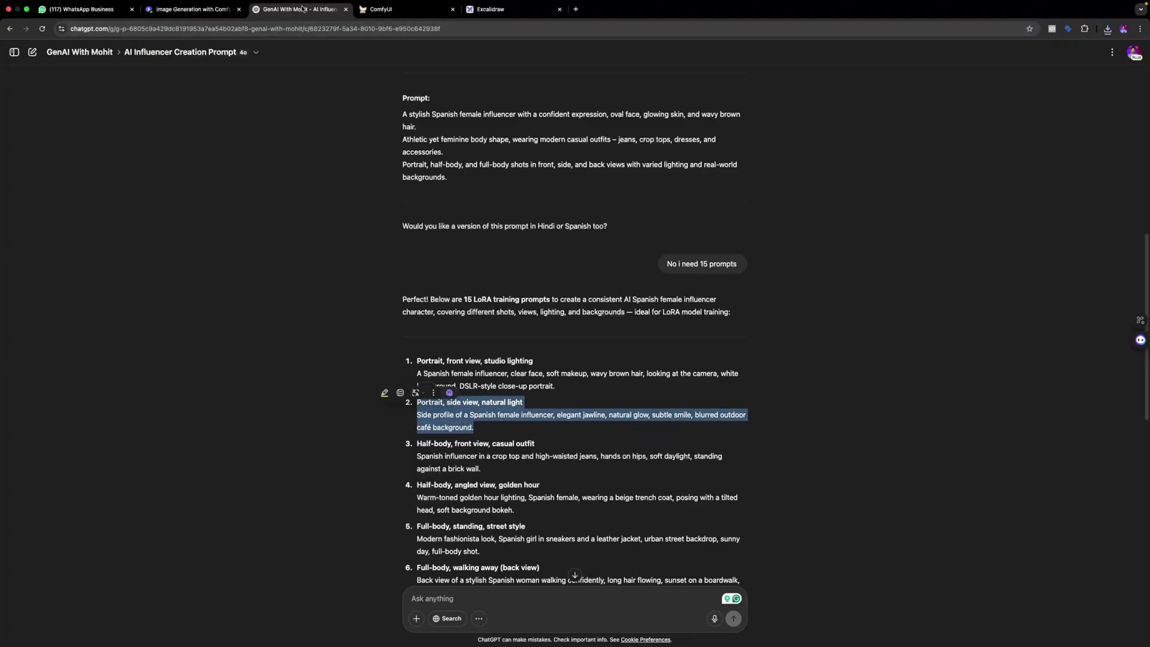
Back in ComfyUI, replace the Magic Photo Prompter's front-view text with the copied side-view prompt, keeping the Socmed line directly below it.
click(384, 9)
drag(408, 230, 680, 265)
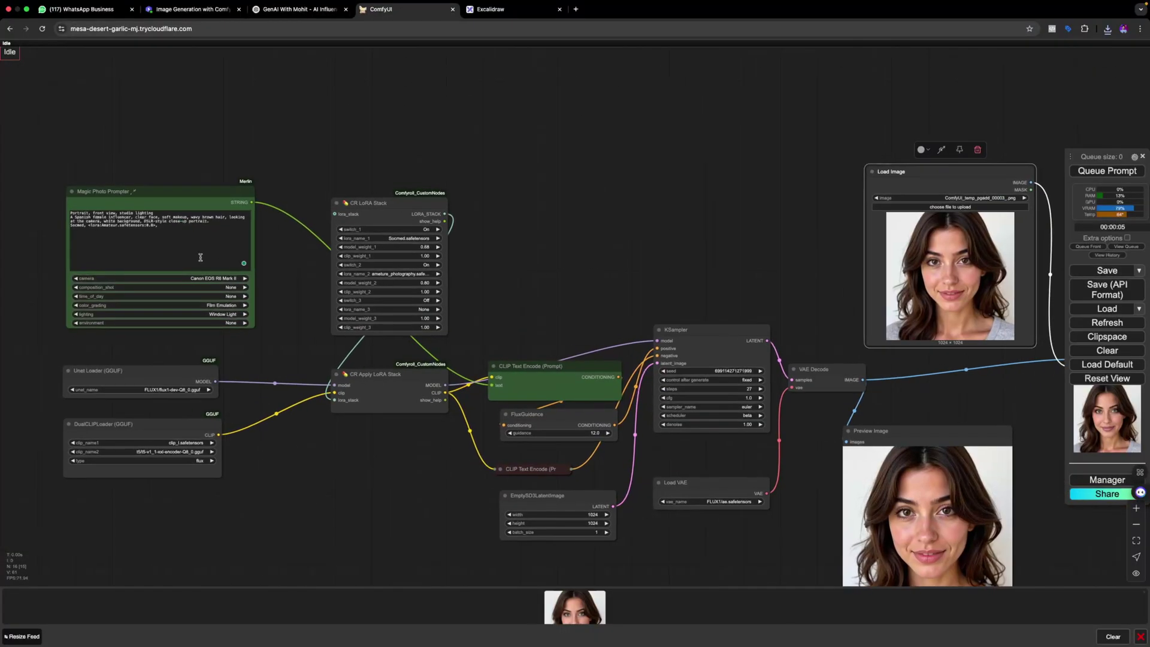
drag(157, 225, 63, 209)
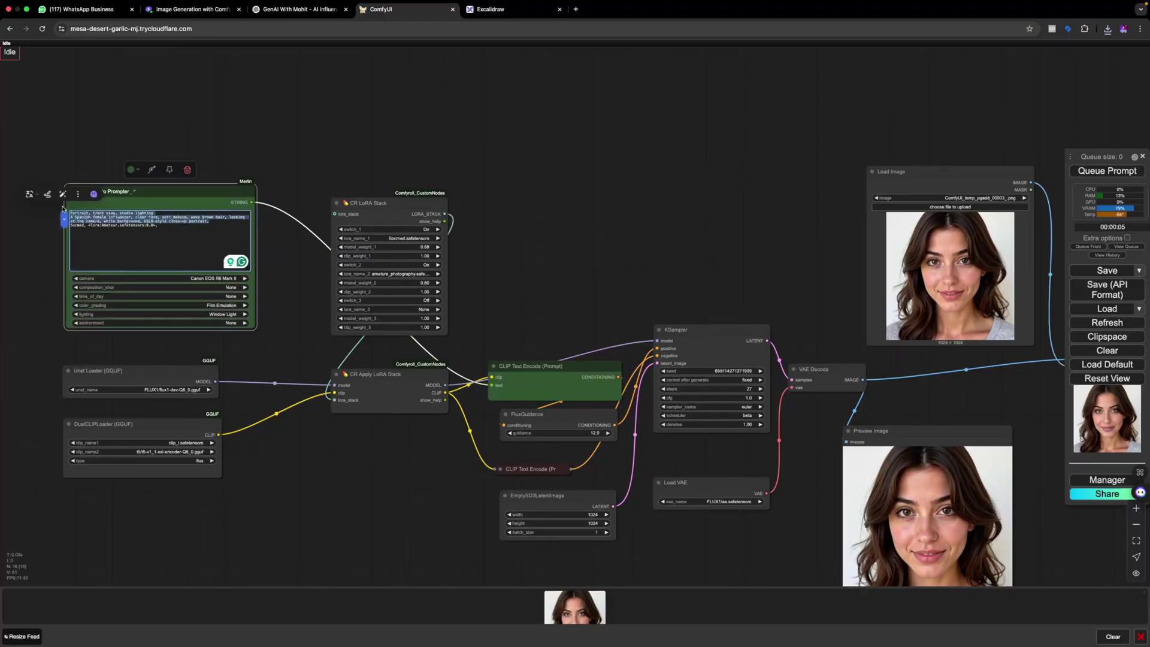
key(ctrl+v)
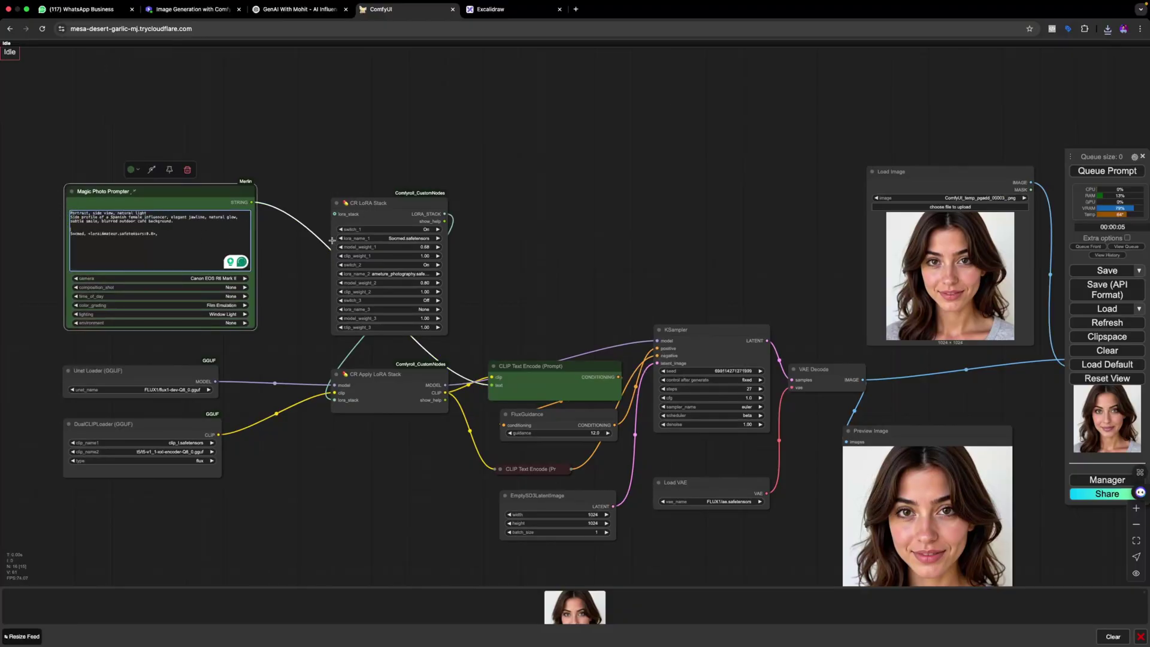
key(BackSpace)
key(BackSpace)
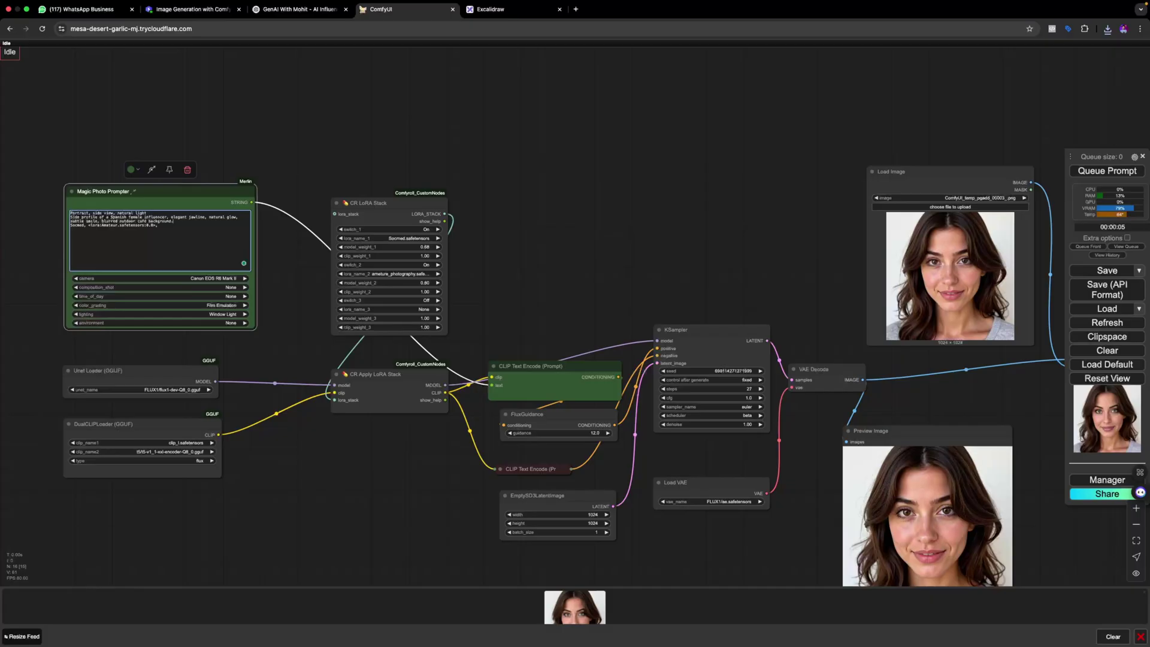
Queue the side-view prompt for generation and enlarge the Preview Image node below VAE Decode.
drag(555, 285, 528, 275)
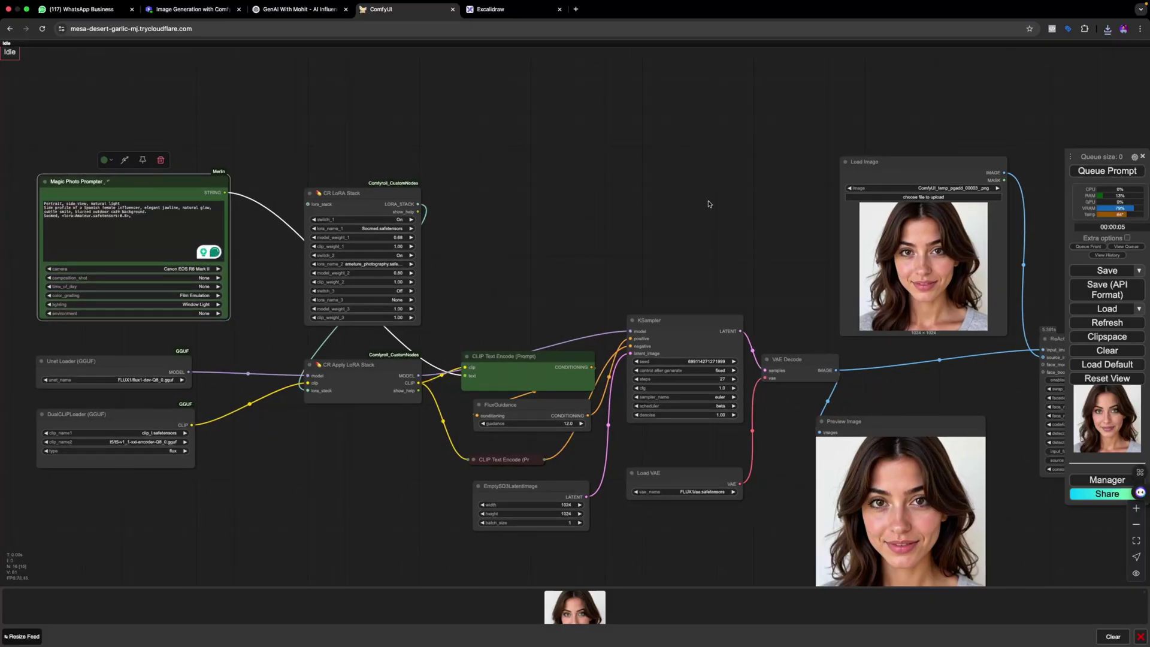
key(ctrl+Return)
drag(749, 221, 514, 165)
drag(735, 407, 599, 410)
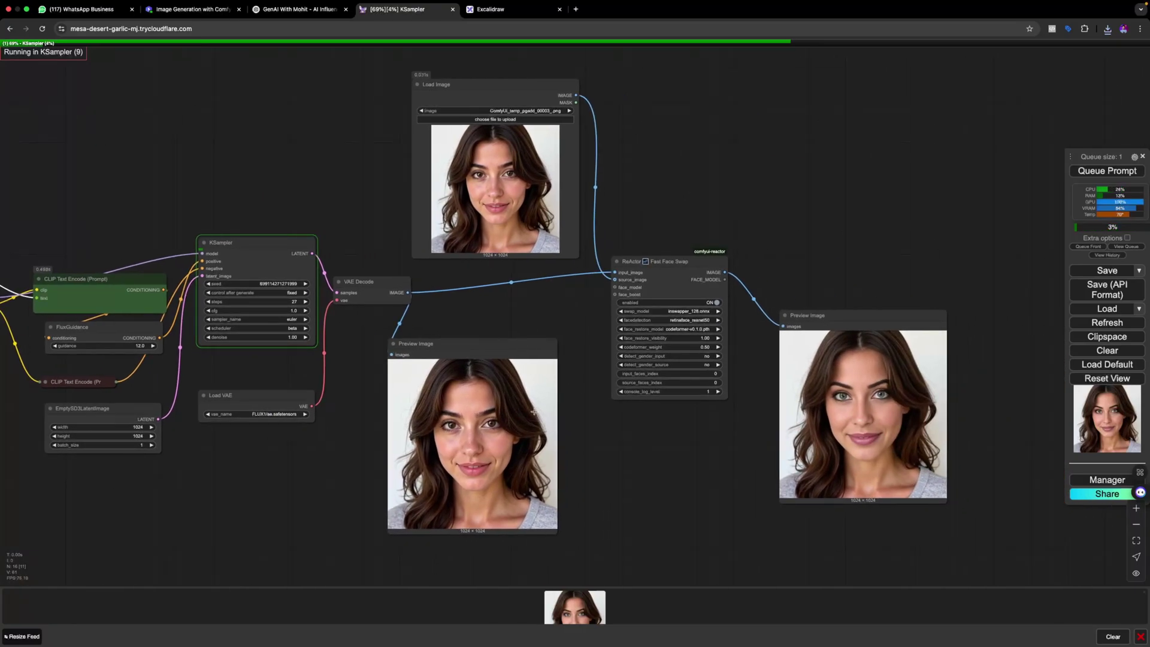
drag(555, 533, 595, 581)
drag(655, 521, 650, 464)
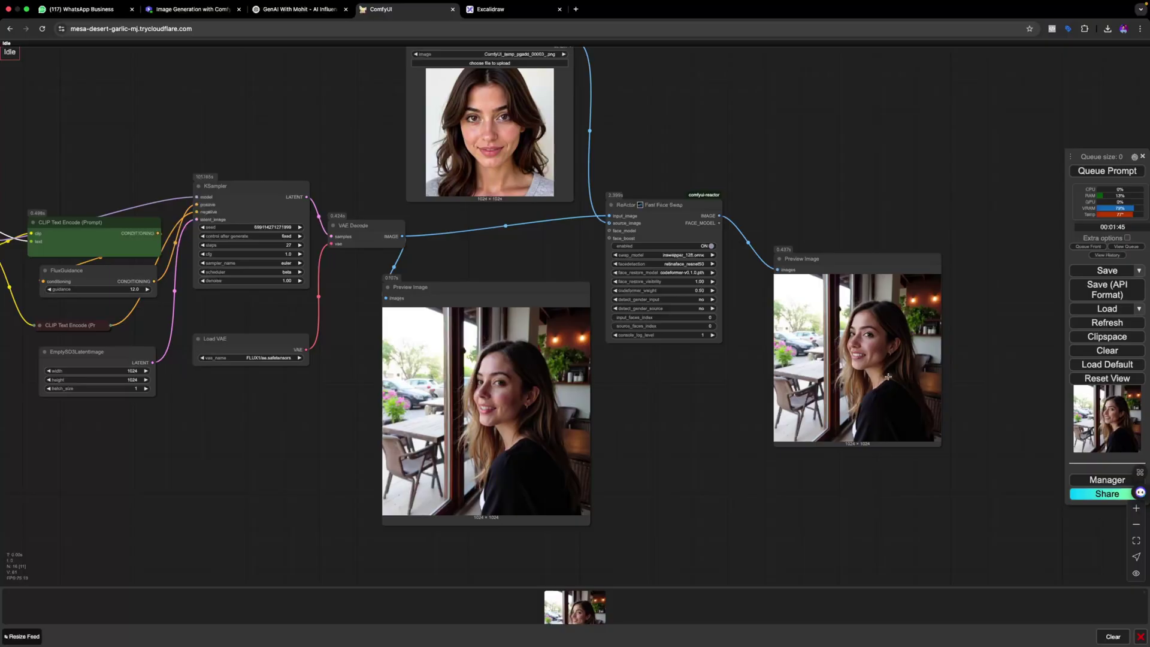
Move the ReActor Fast Face Swap node slightly lower, level with the VAE Decode node.
drag(827, 171, 798, 175)
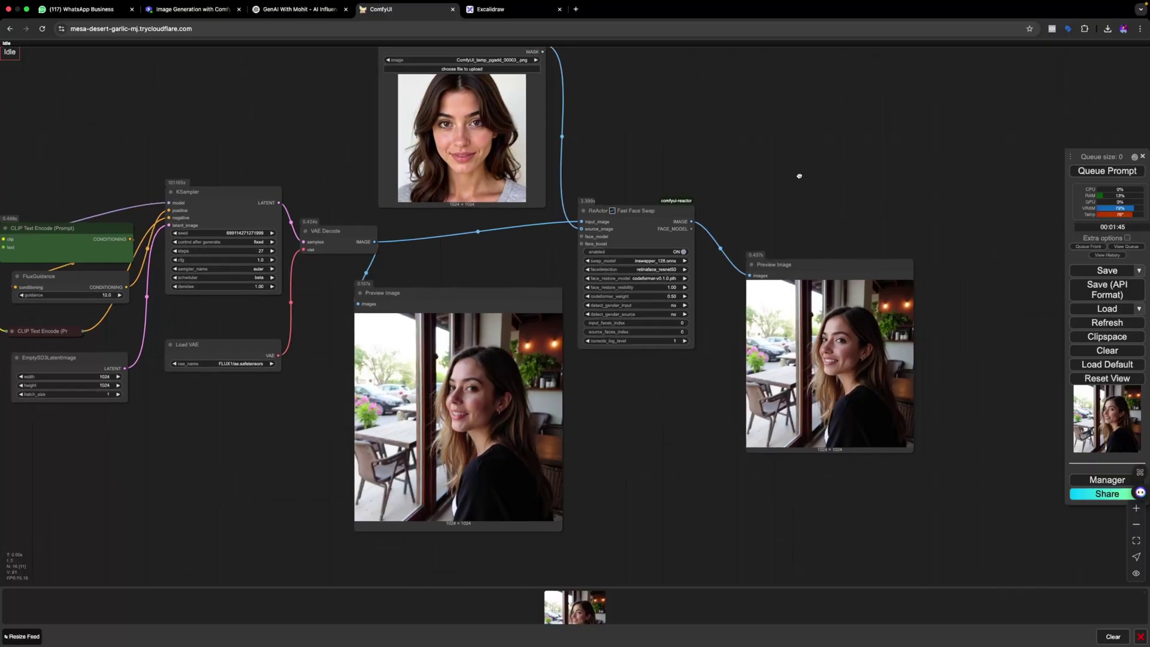
drag(619, 218, 623, 239)
drag(707, 160, 699, 177)
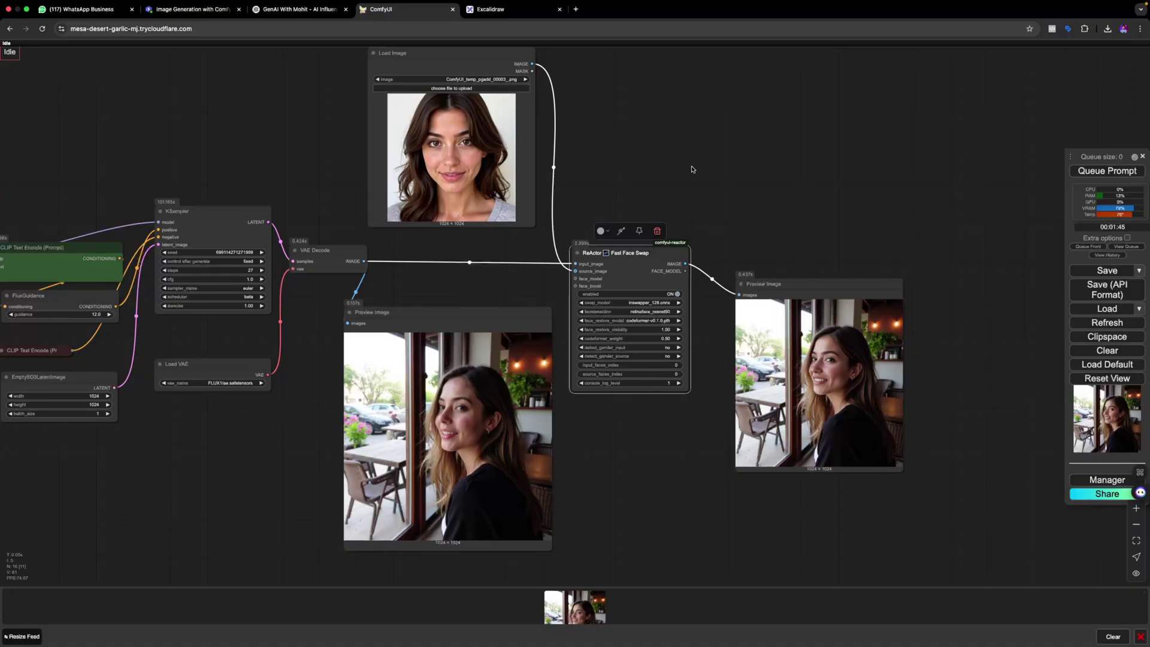
Look through the remaining LoRA training prompts in the ChatGPT conversation and return to ComfyUI.
scroll(655, 175, left, 15)
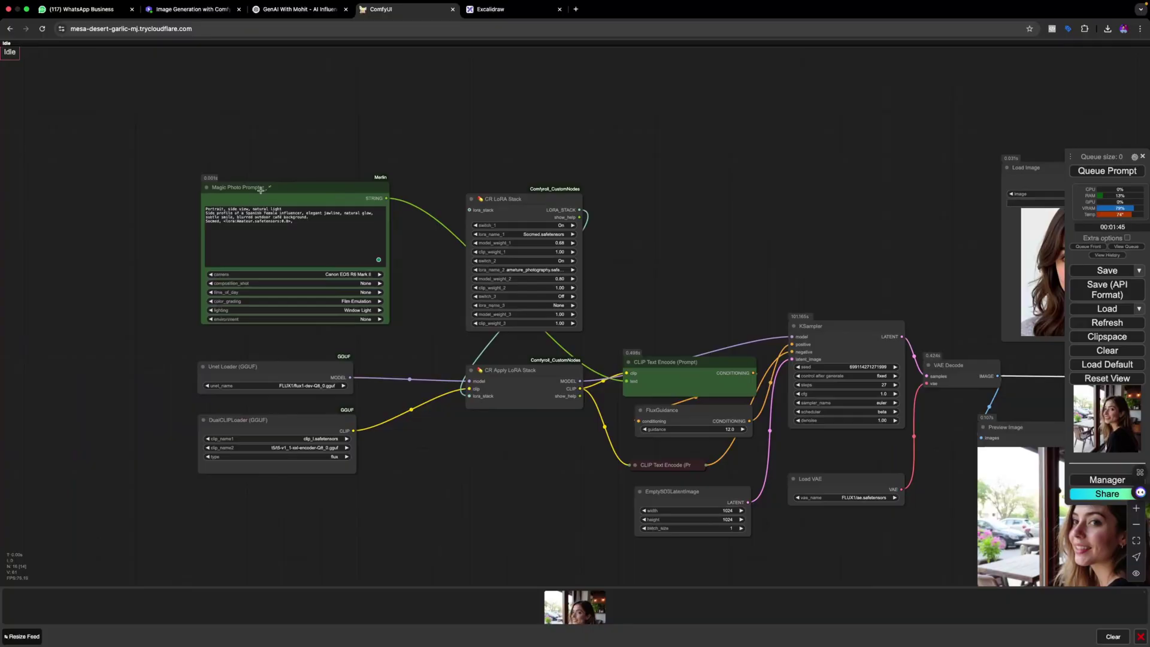
click(277, 9)
scroll(573, 405, down, 4)
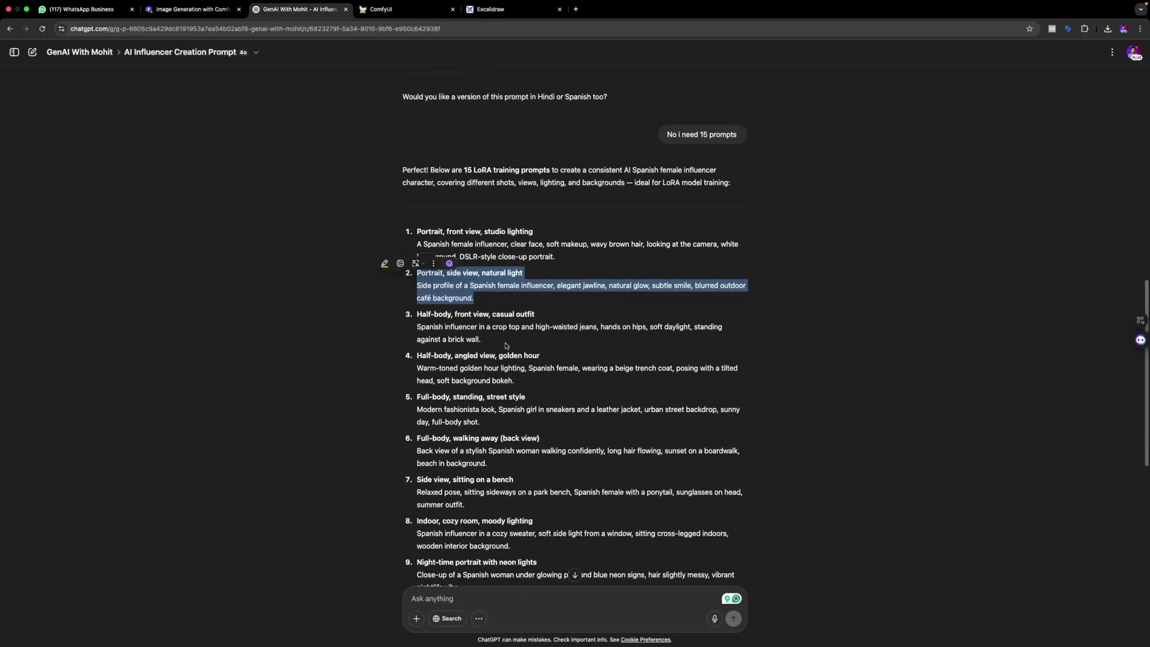
click(402, 16)
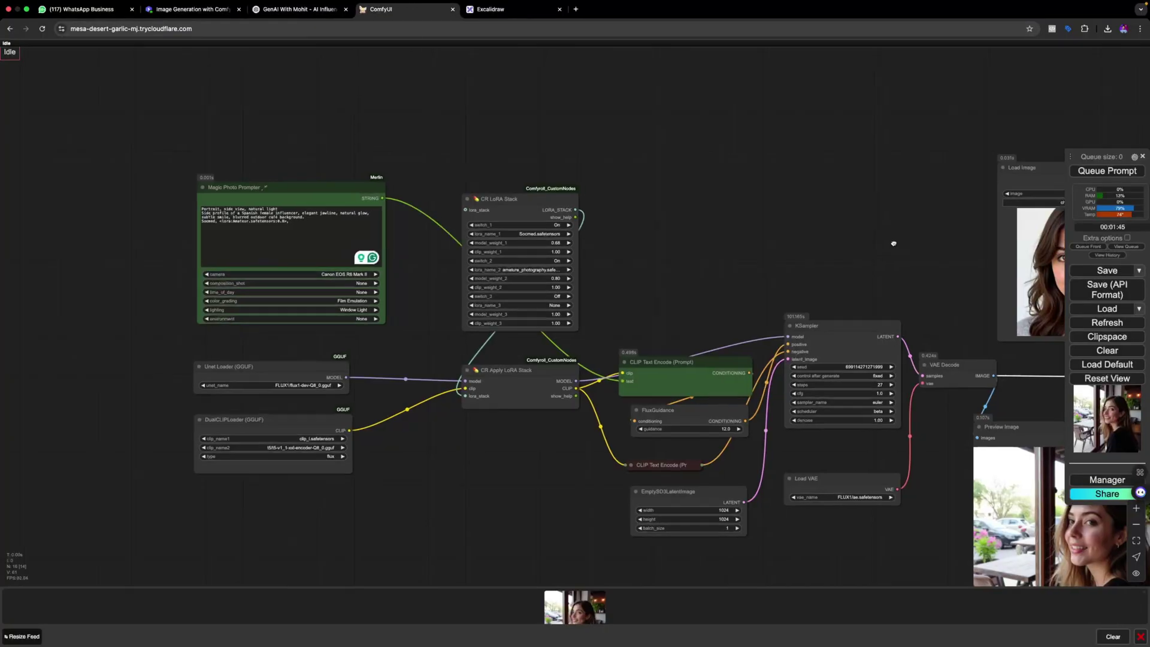
Set both the width and the height of the EmptySD3LatentImage node to 1280.
scroll(837, 392, up, 5)
scroll(612, 368, down, 3)
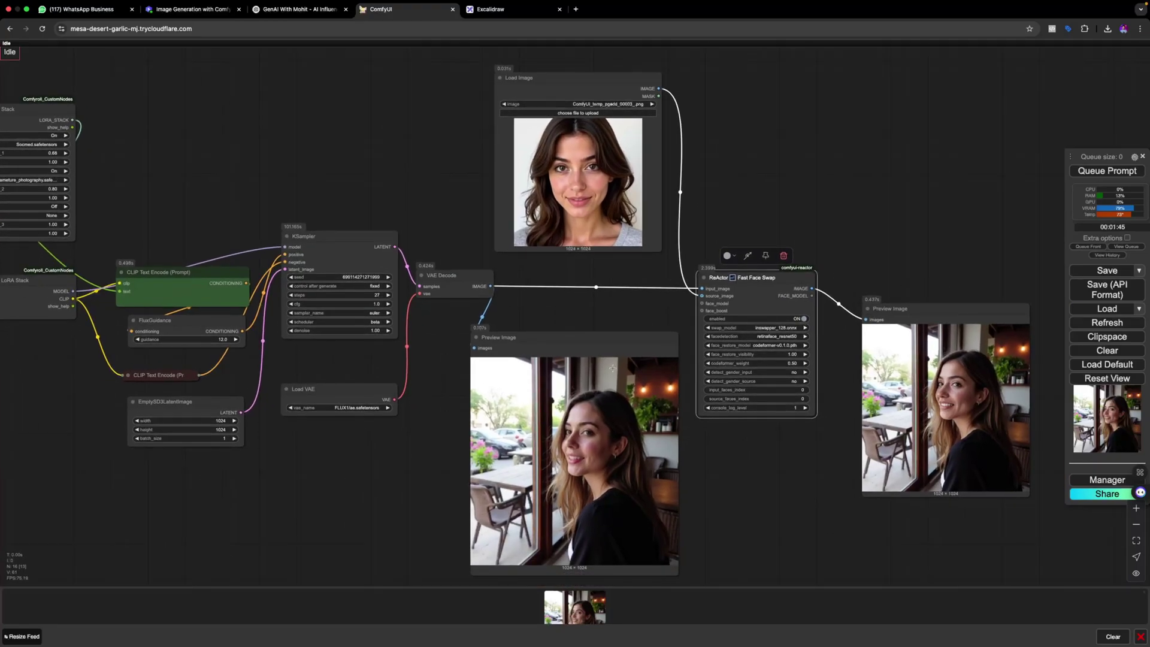
drag(298, 453, 446, 449)
scroll(382, 442, down, 2)
scroll(383, 442, up, 3)
scroll(361, 450, up, 2)
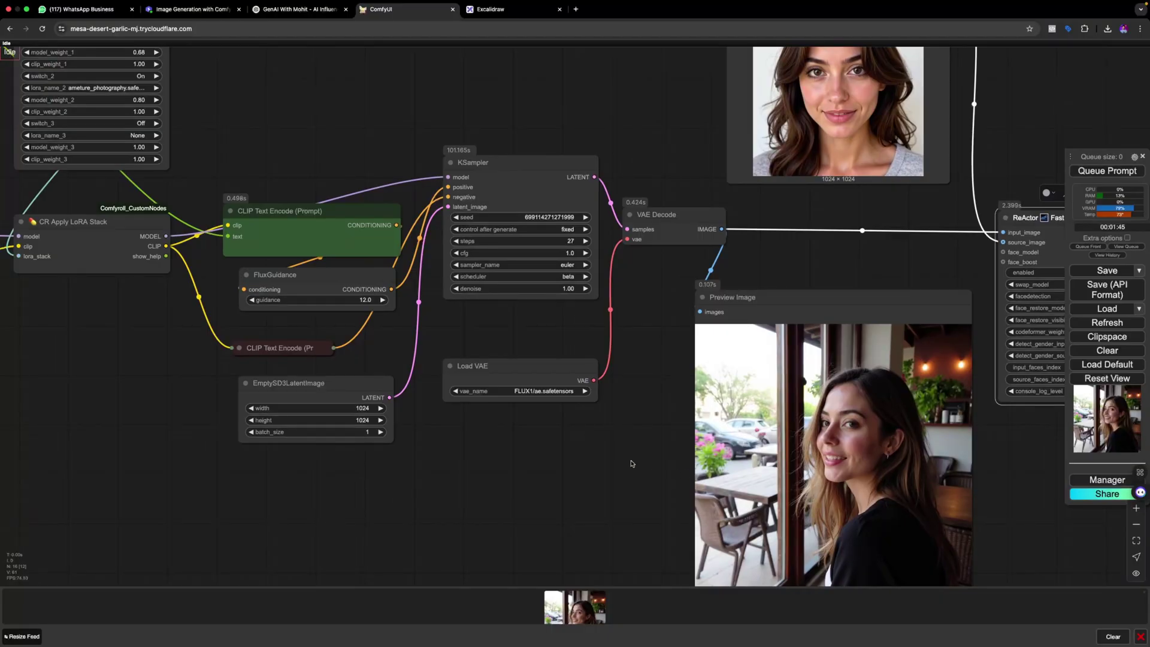
click(364, 408)
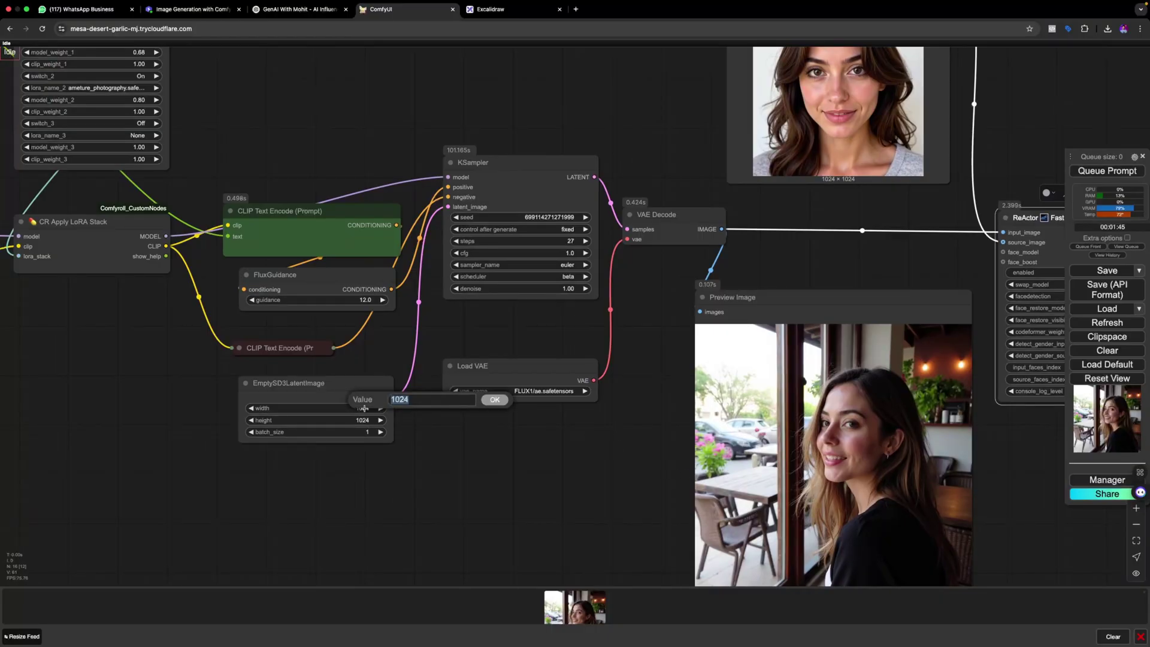
text(128)
click(493, 399)
click(362, 420)
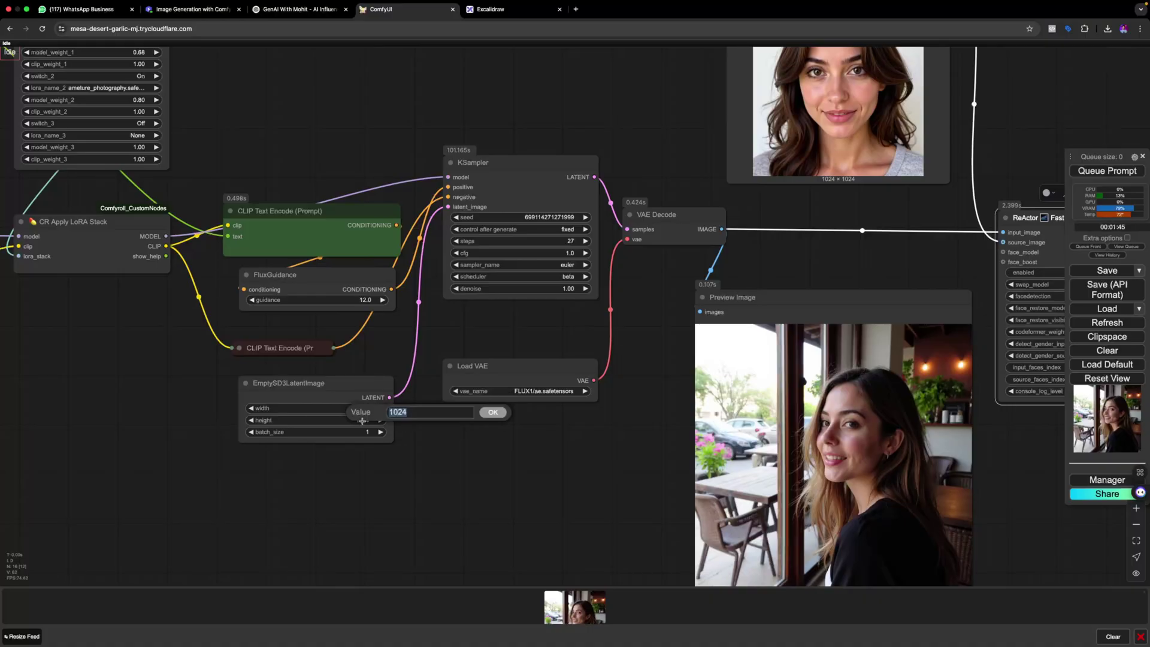
text(12)
key(Return)
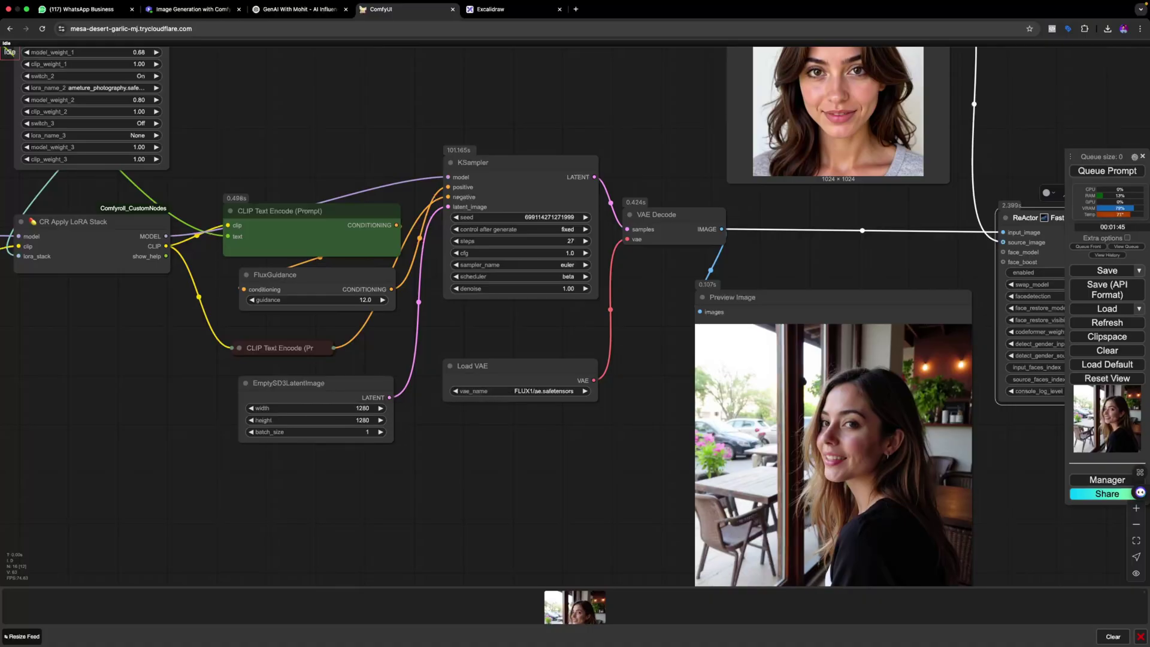
Change the EmptySD3LatentImage width to 768 for a vertical image format.
click(355, 409)
text(7)
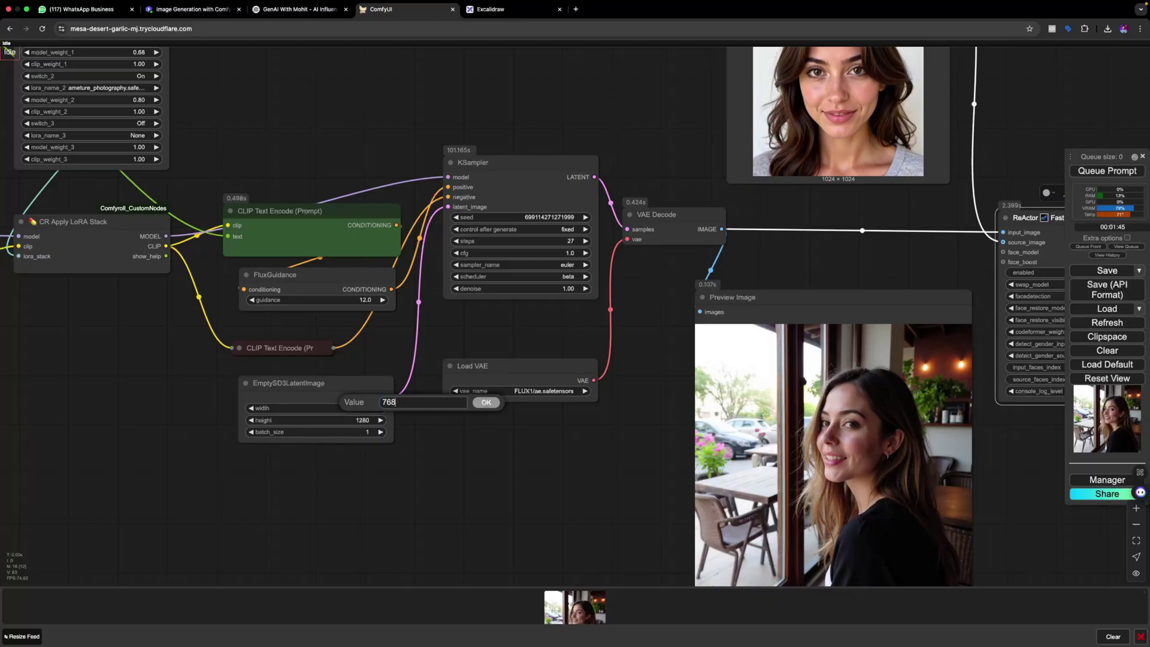
text(68)
click(484, 402)
Switch to the ChatGPT conversation and copy prompt 4, "Half-body, angled view, golden hour", with its description.
scroll(419, 239, left, 10)
scroll(419, 239, up, 3)
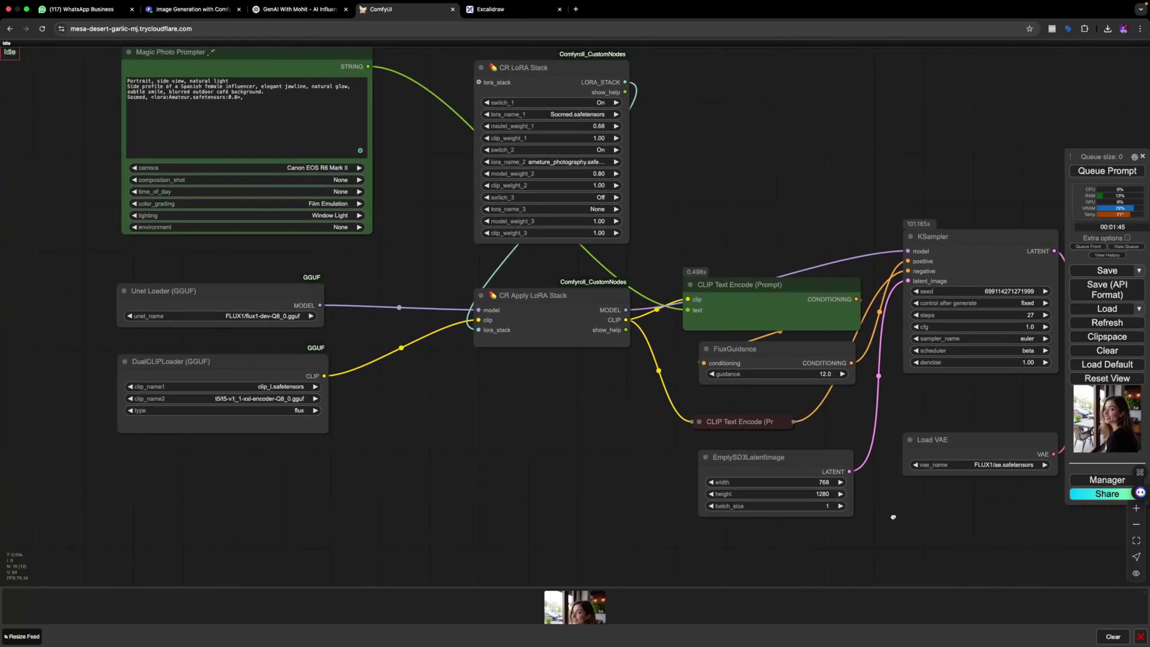
click(296, 9)
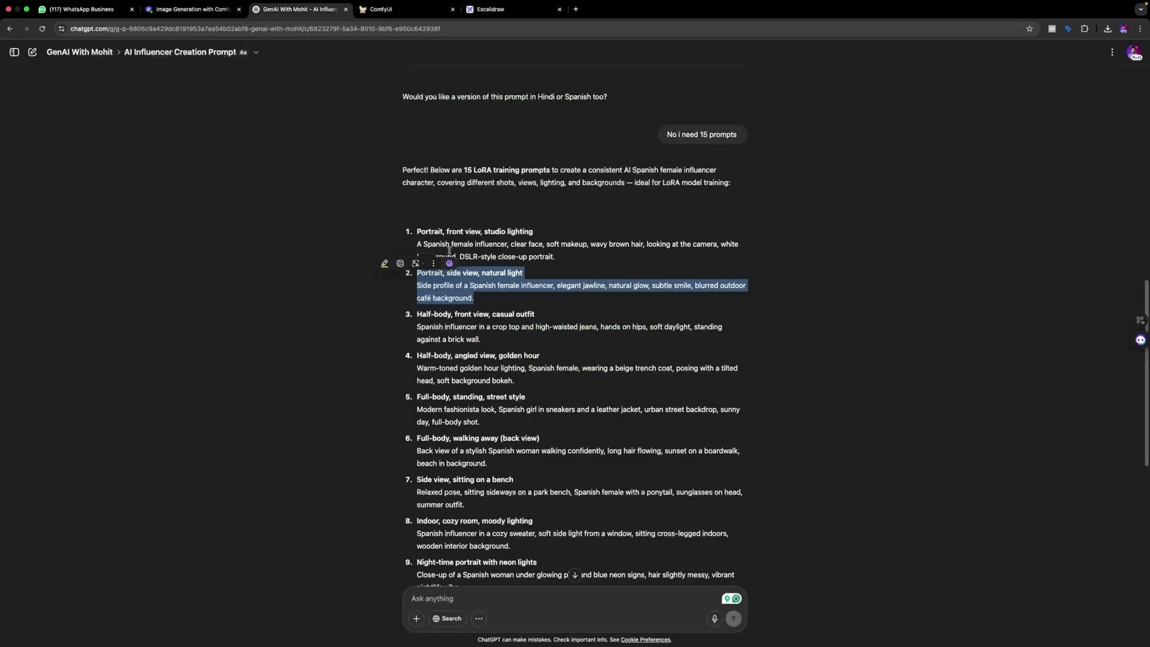
scroll(459, 411, down, 1)
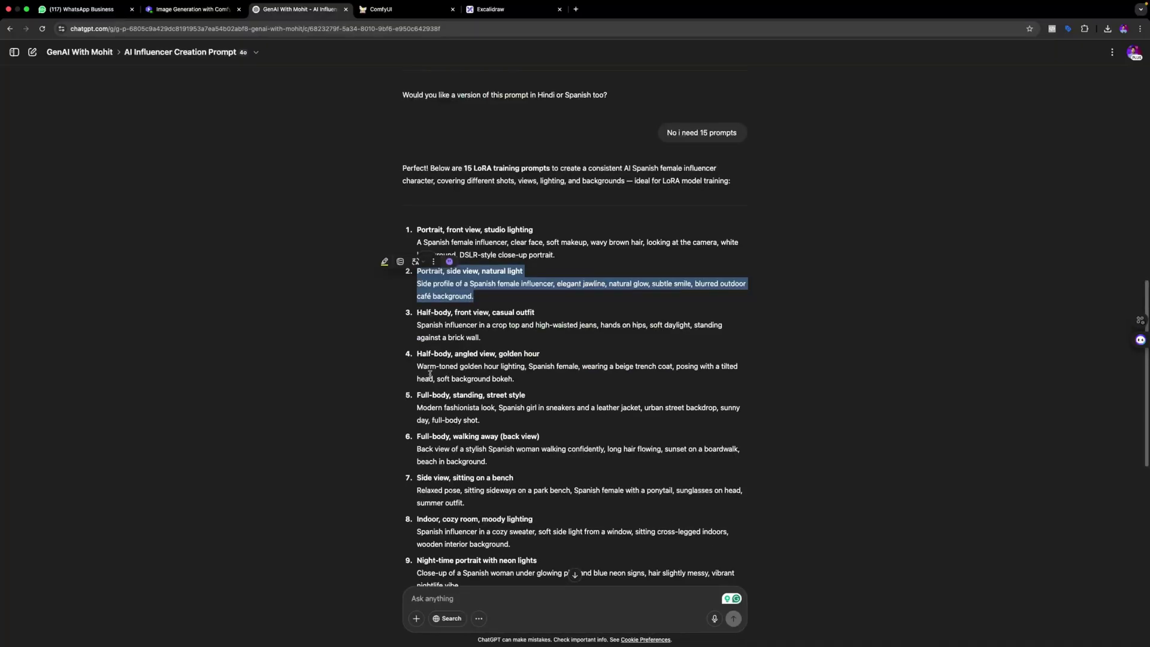
drag(419, 357, 526, 380)
key(ctrl+c)
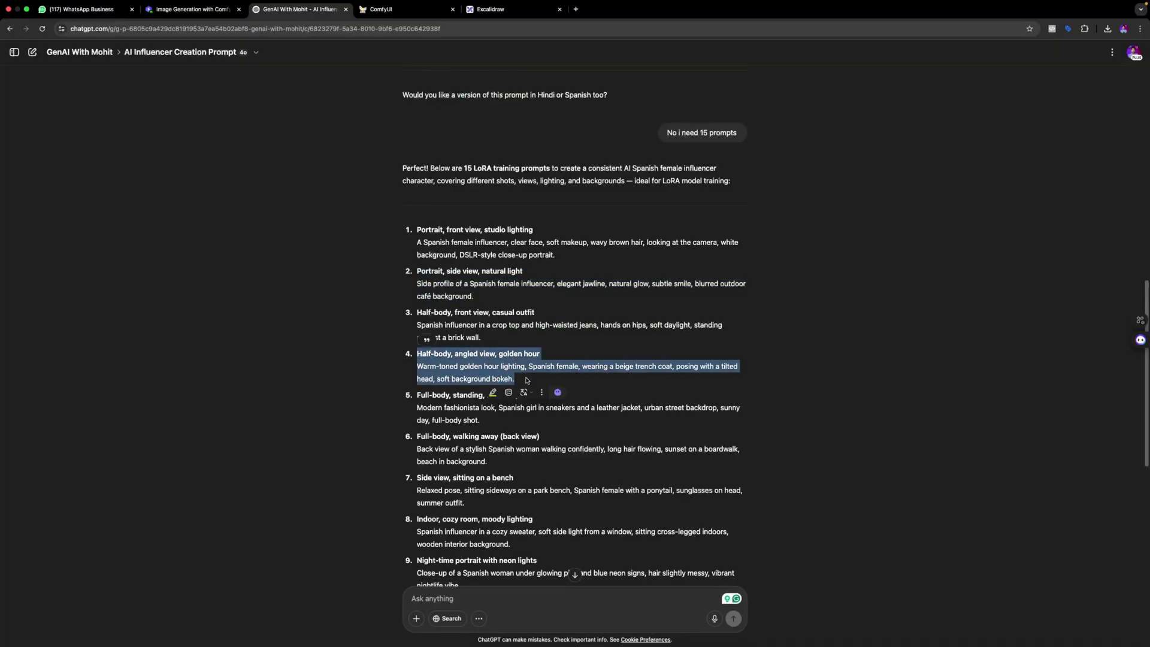
Return to ComfyUI and replace the side-view text in Magic Photo Prompter with the copied golden-hour prompt, keeping the Socmed line.
click(383, 10)
drag(261, 141, 129, 118)
key(ctrl+v)
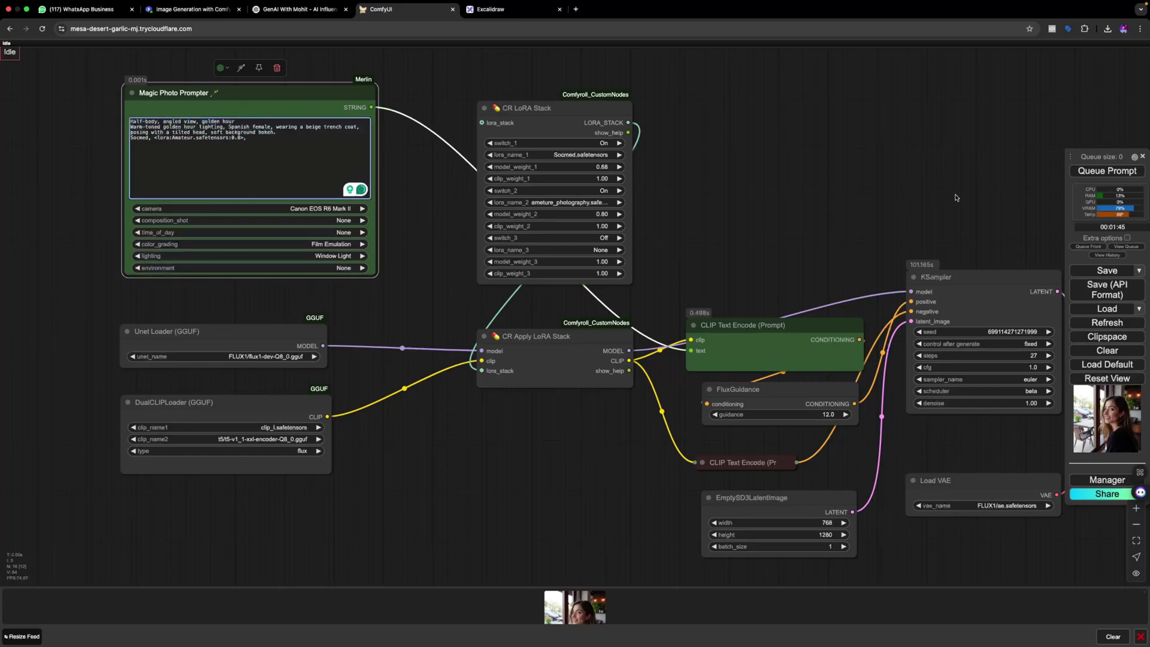
Queue the golden-hour prompt and bring the whole face-swap section of the workflow into view.
click(1100, 172)
drag(866, 197, 498, 187)
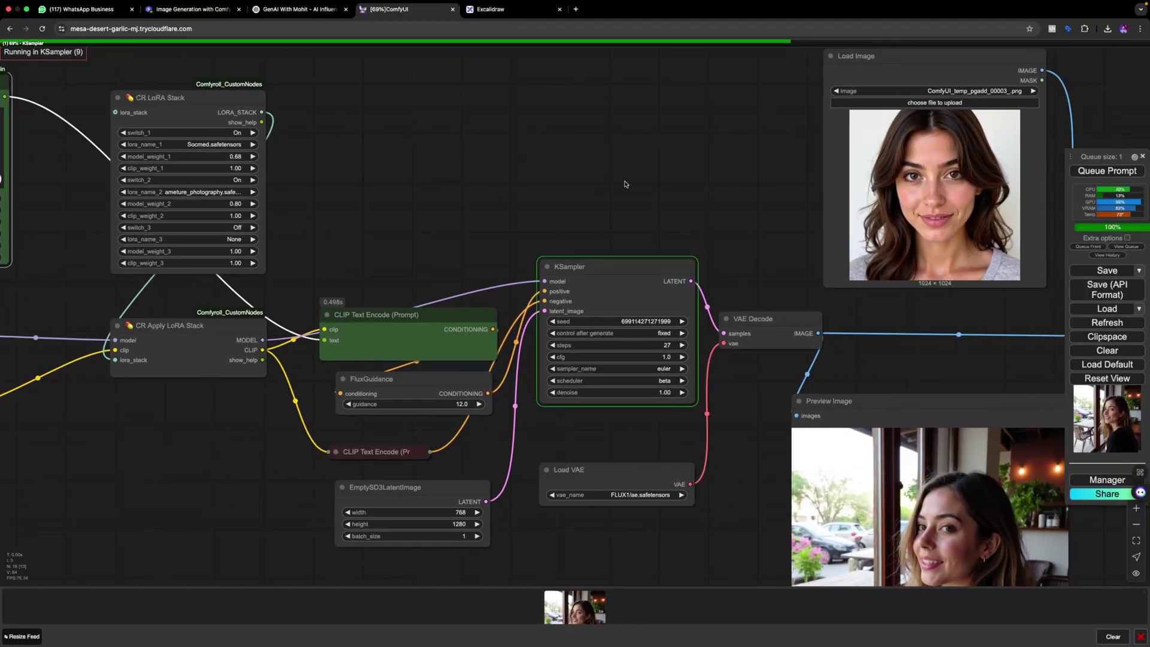
drag(626, 184, 503, 174)
scroll(505, 174, down, 3)
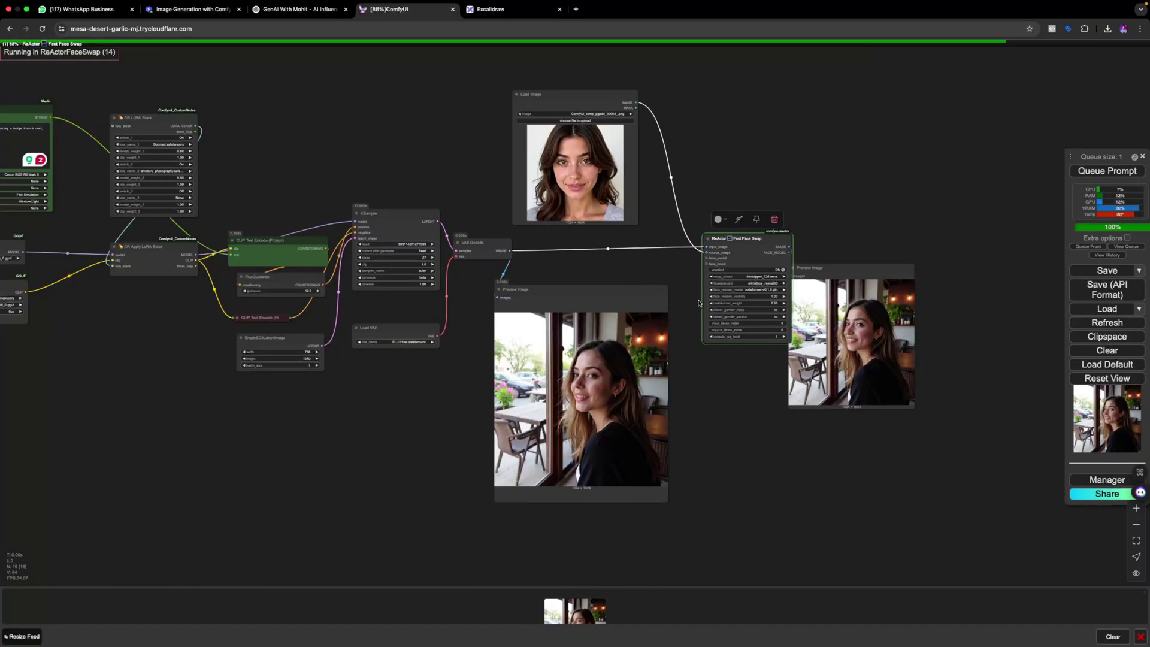
Move the ReActor node clear of the face-swap result's Preview Image node and enlarge that preview to fit the vertical image.
drag(743, 242, 723, 232)
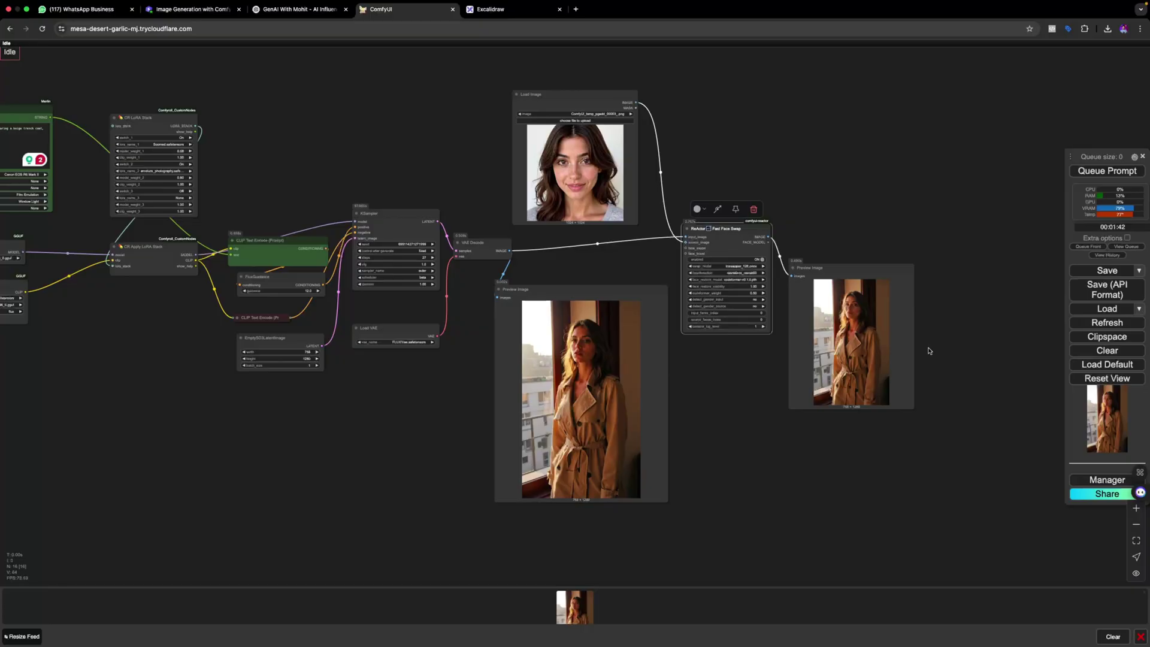
drag(912, 413, 932, 509)
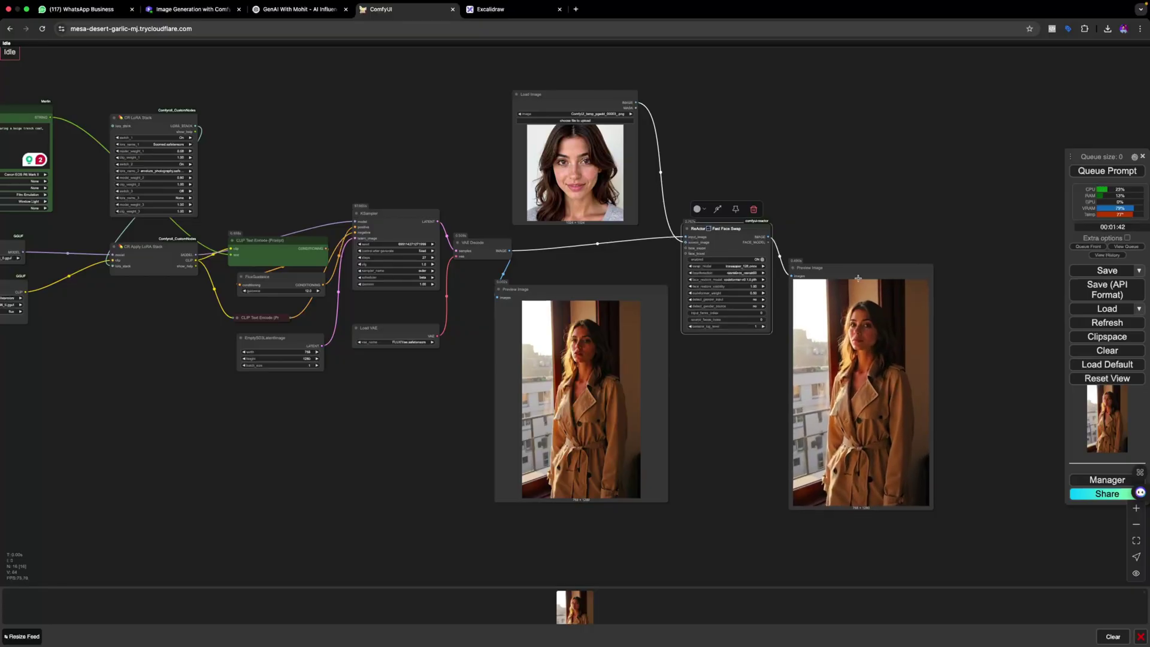
drag(853, 232, 849, 248)
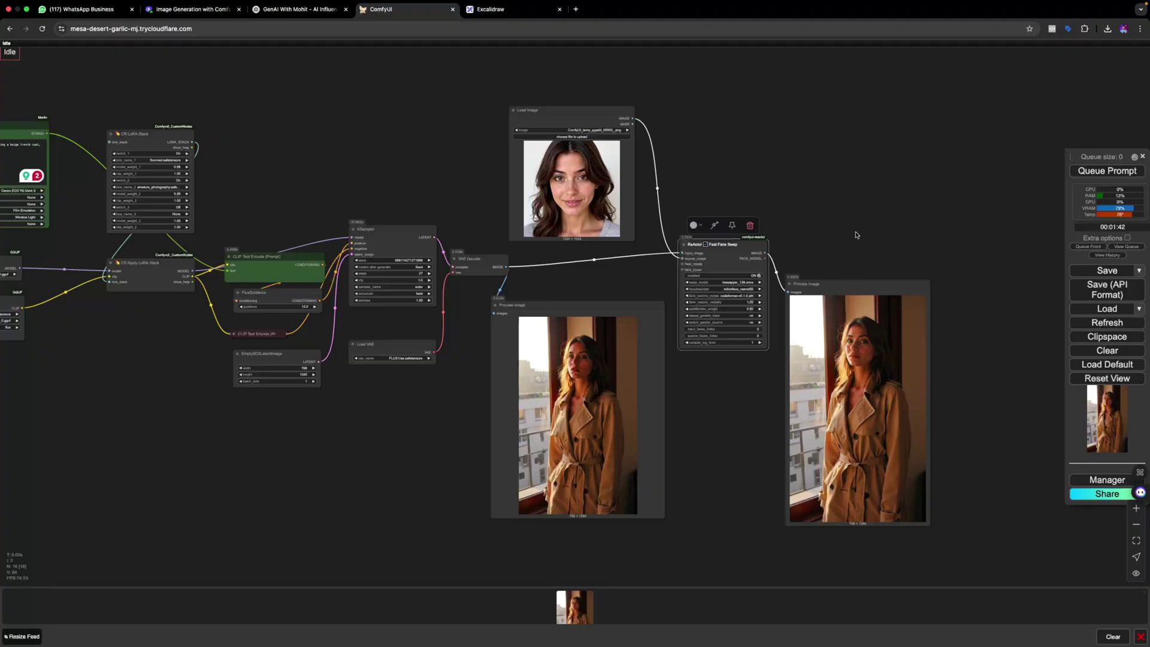
drag(419, 389, 442, 385)
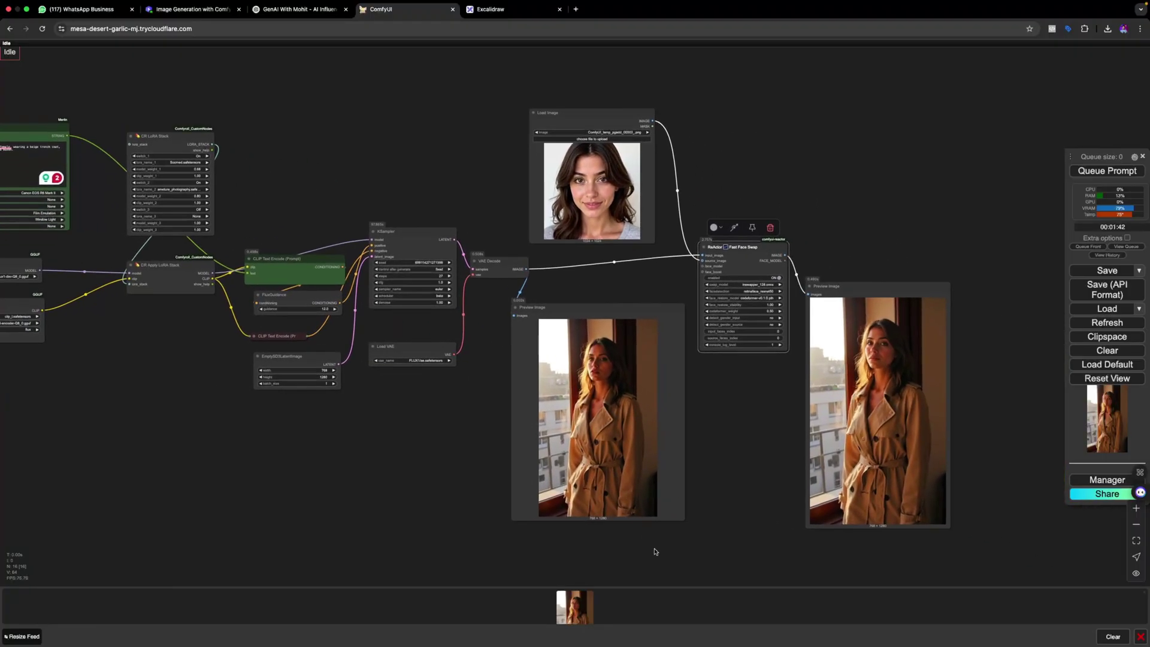
Examine the original golden-hour image beside its face-swapped preview.
scroll(607, 530, down, 4)
scroll(606, 530, up, 8)
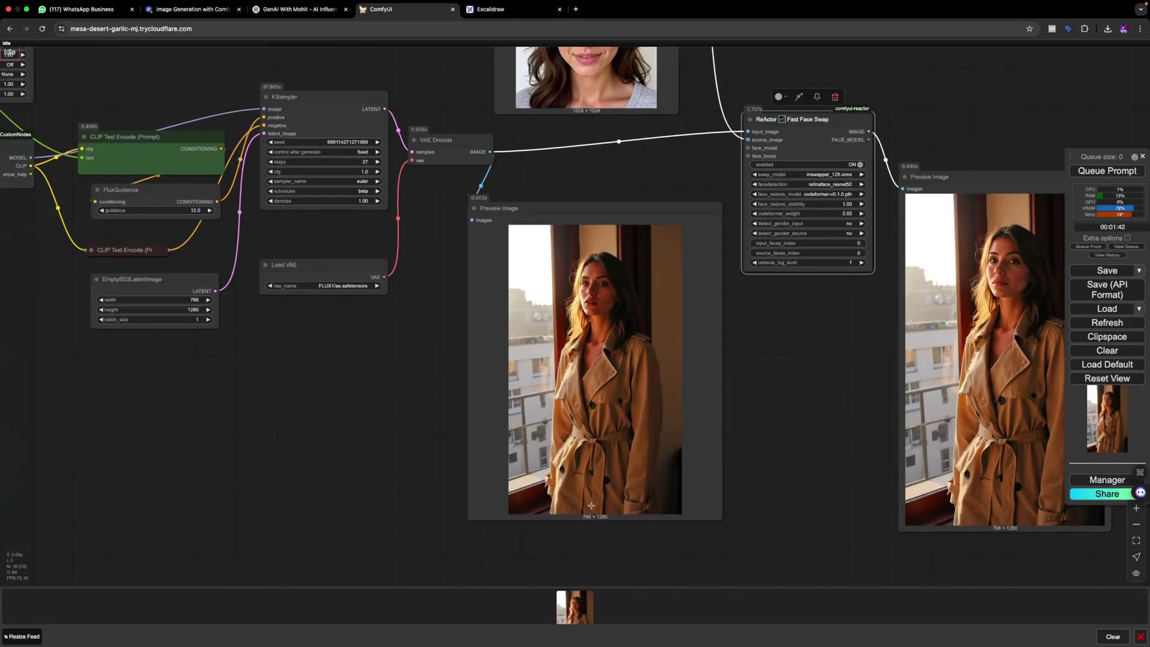
scroll(612, 527, right, 1)
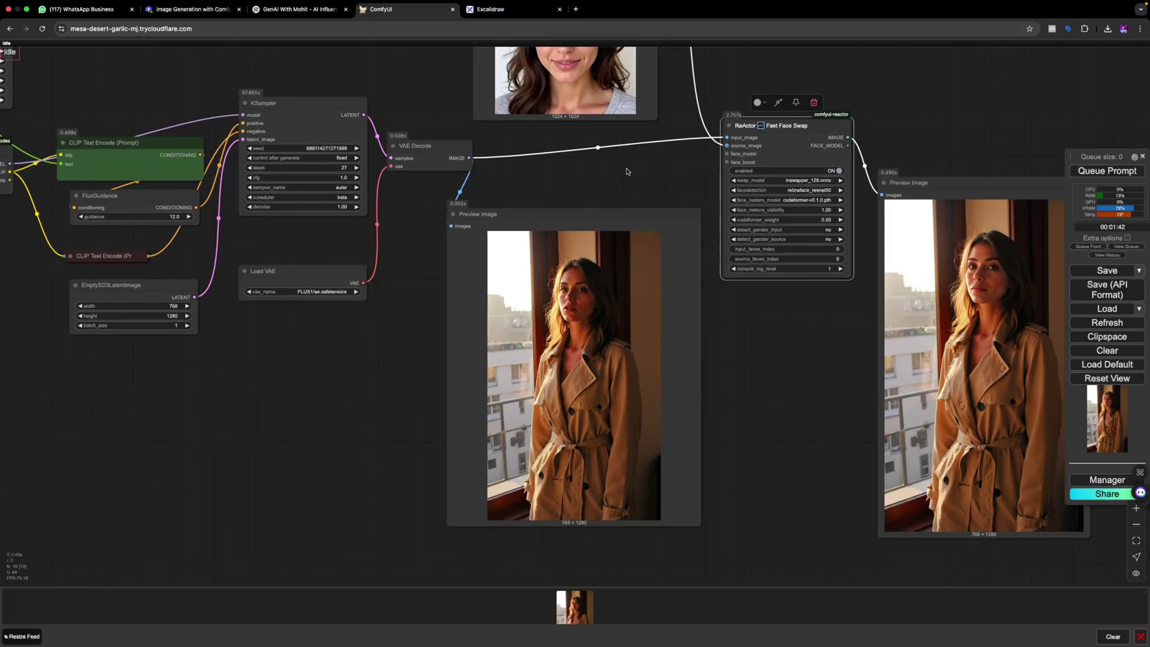
scroll(578, 199, up, 2)
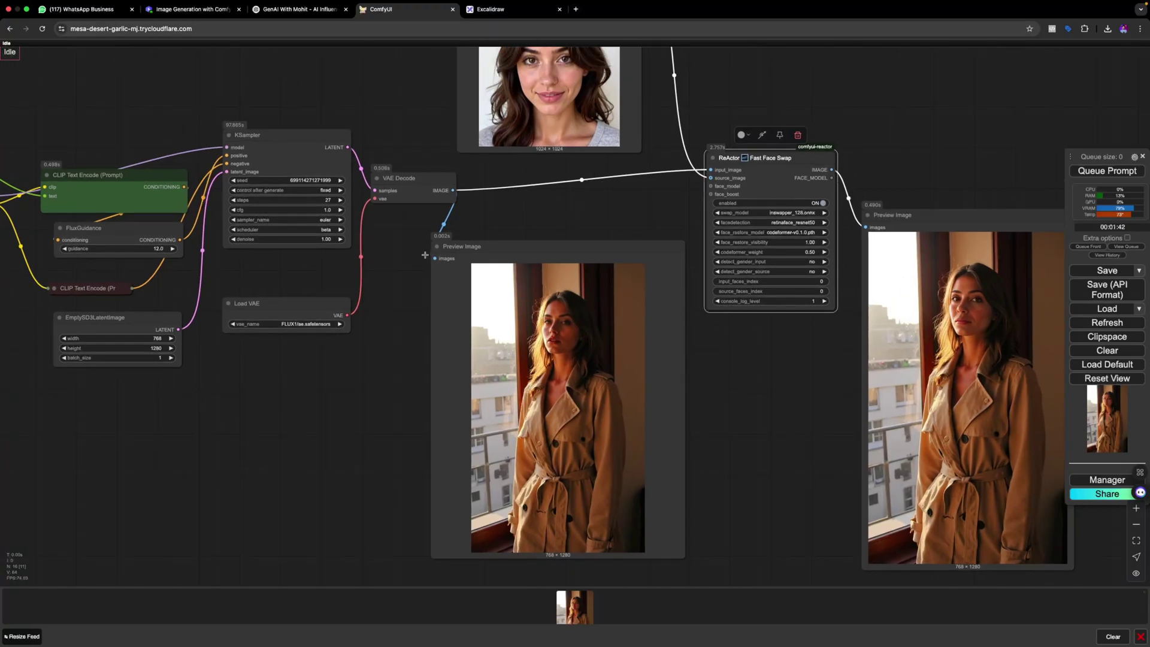
Open the BIRME bulk image resizer in a new browser tab and set the output size to 1024 × 1024 px.
click(576, 10)
text(bi)
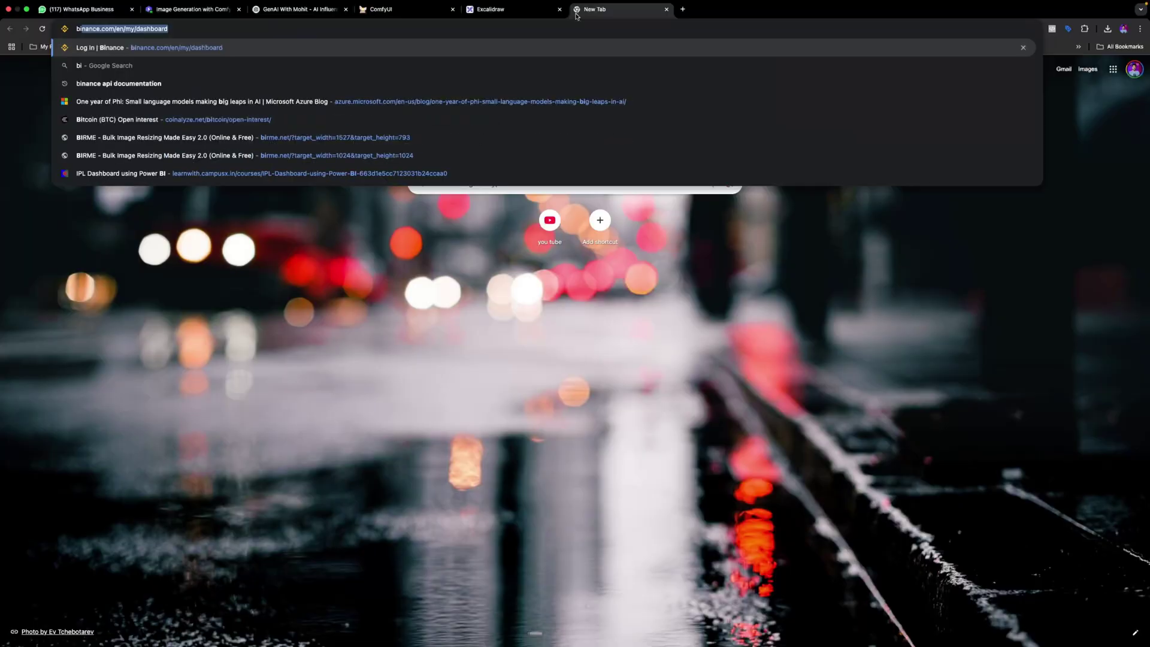
text(rmr)
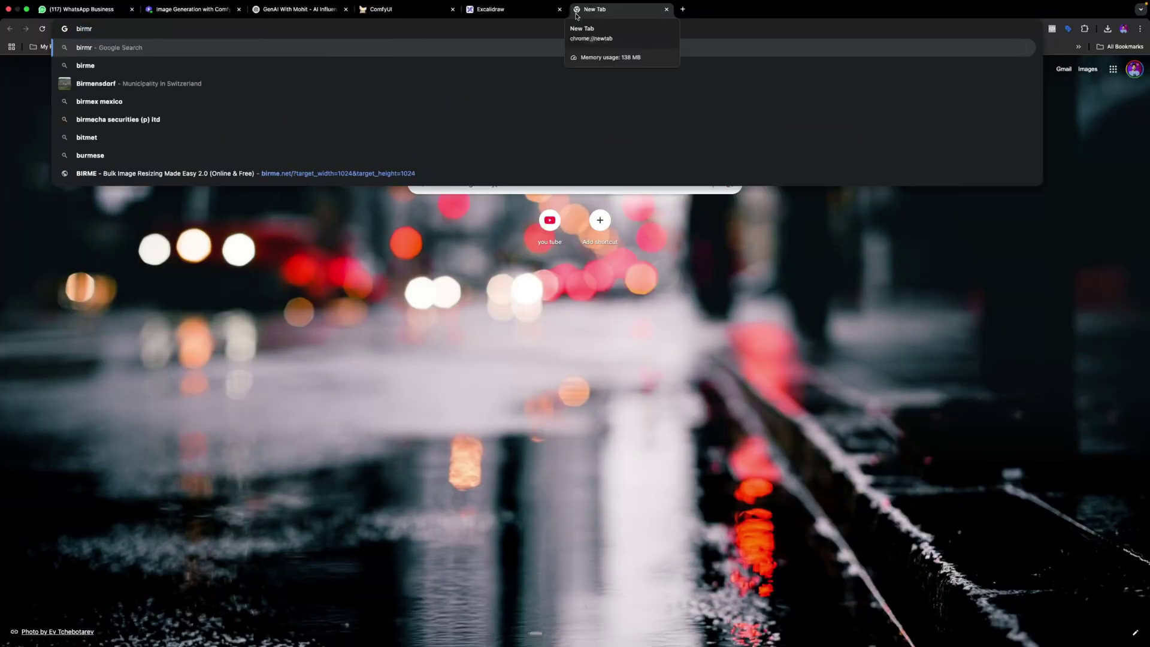
key(BackSpace)
text(e)
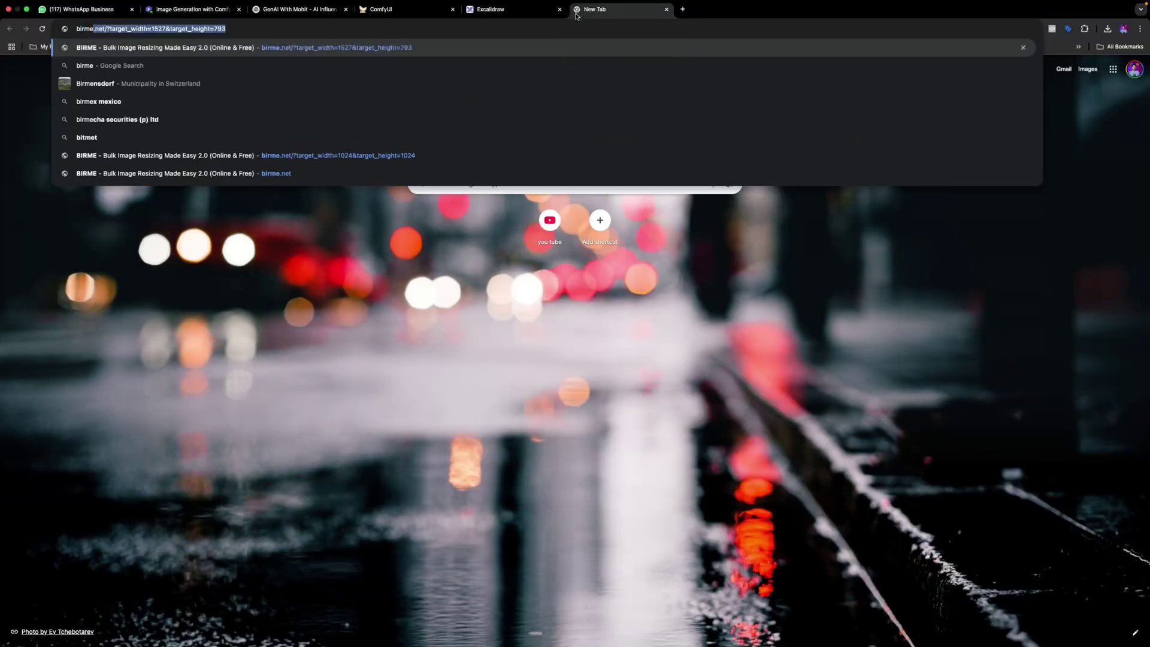
click(210, 53)
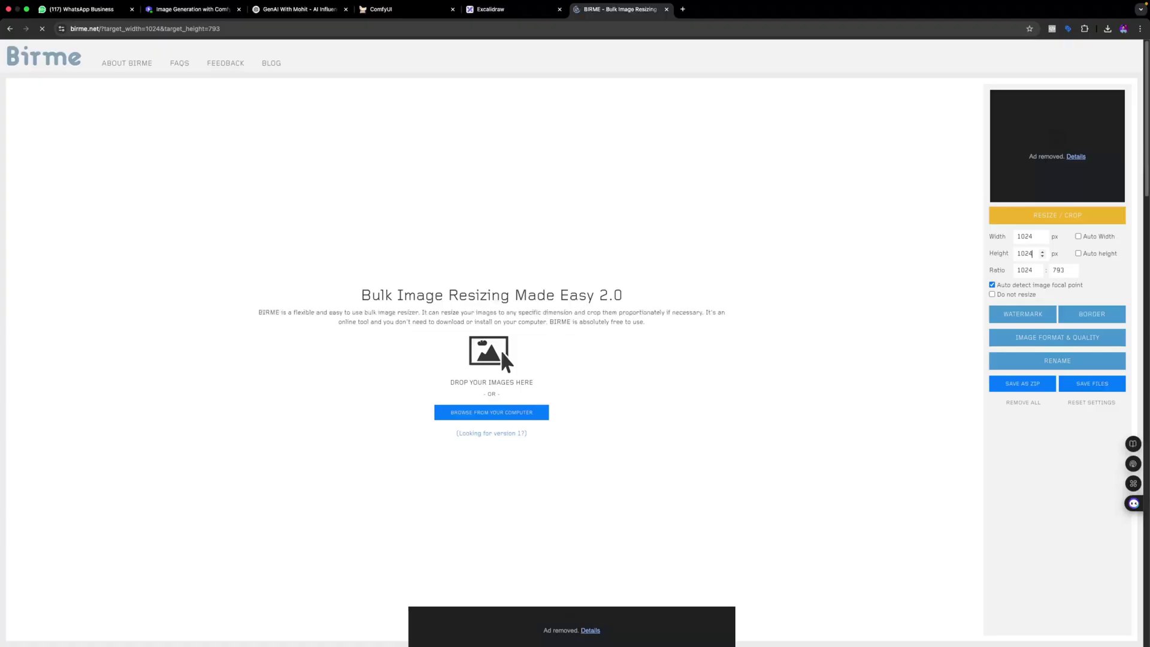
Load the ACE-Step image, ChatGPT Image May 15, 2025, 10_51_59 AM.png, from Downloads into BIRME and move its square crop area to the middle.
click(505, 415)
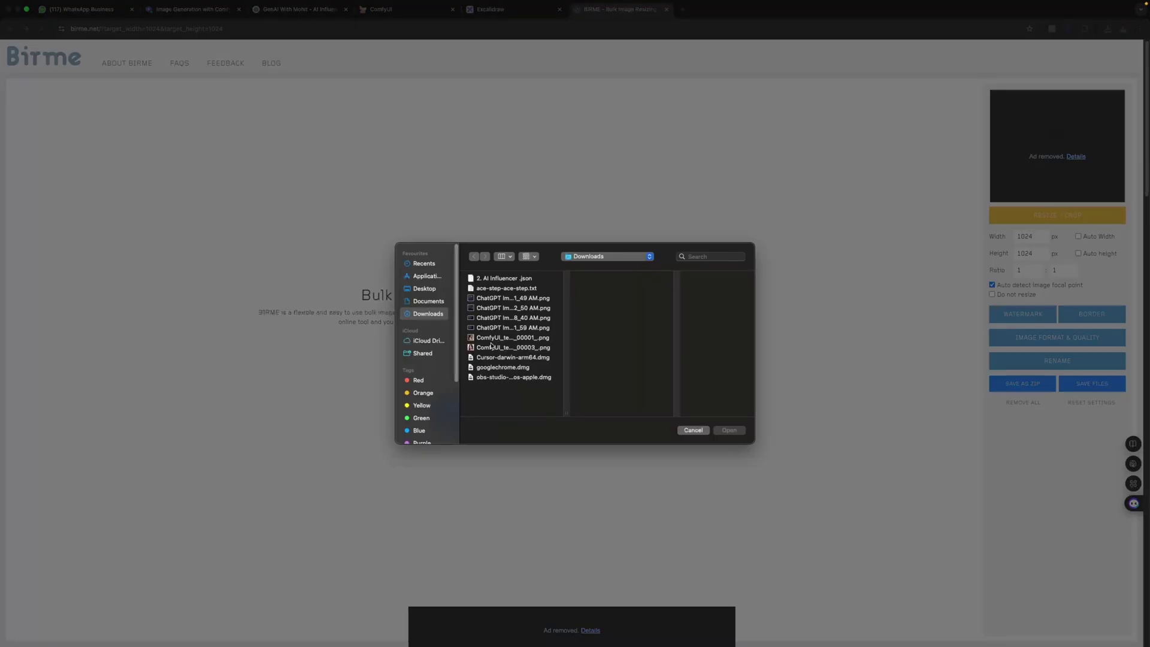
click(493, 339)
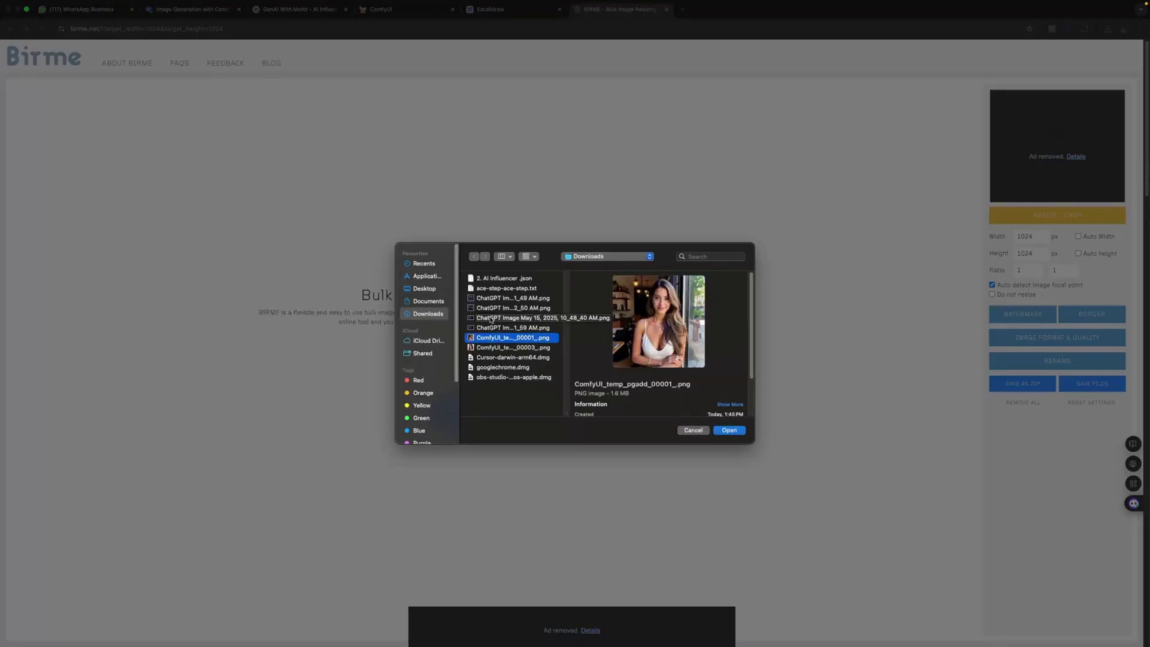
right_click(497, 329)
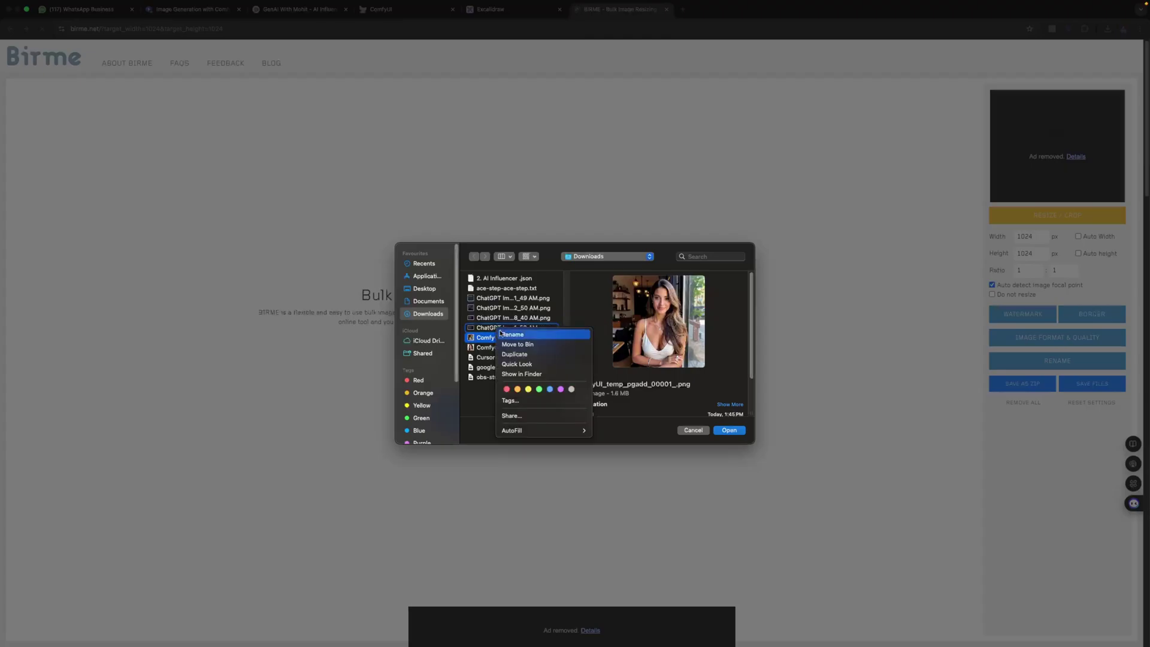
click(489, 331)
click(492, 328)
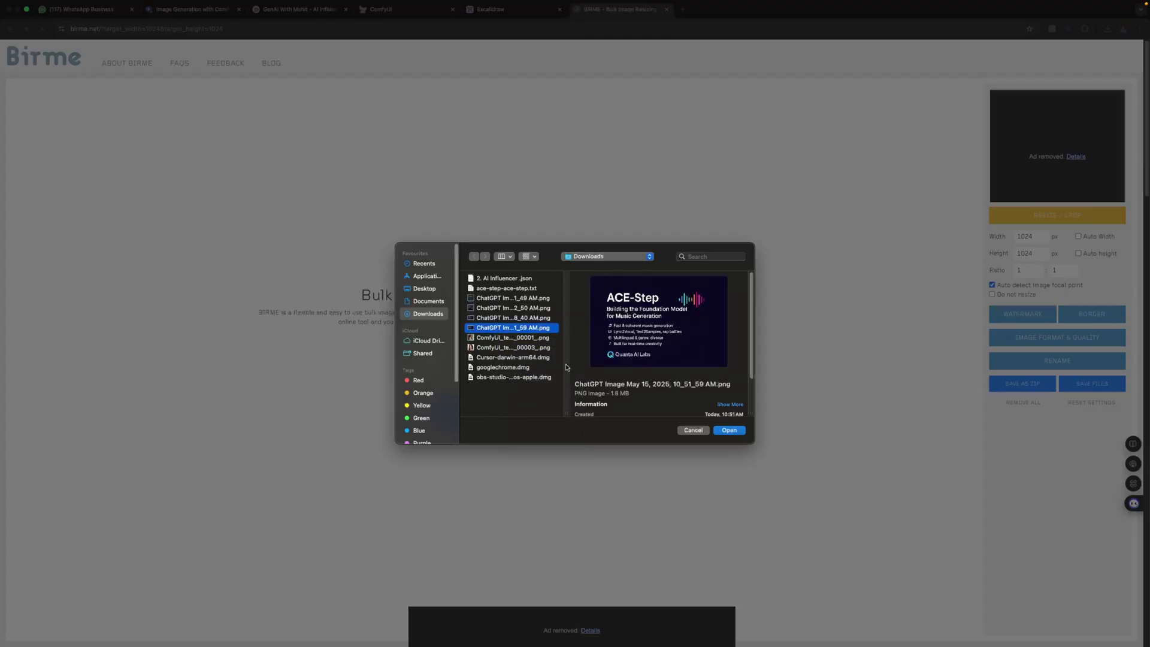
click(728, 430)
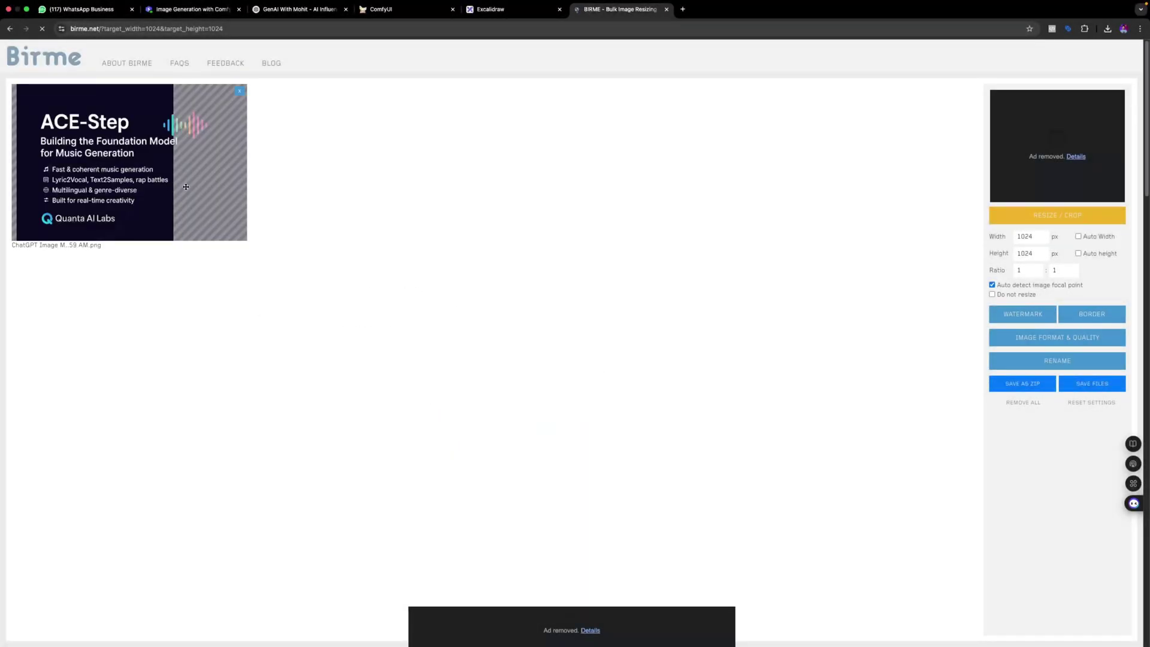
drag(111, 177, 155, 188)
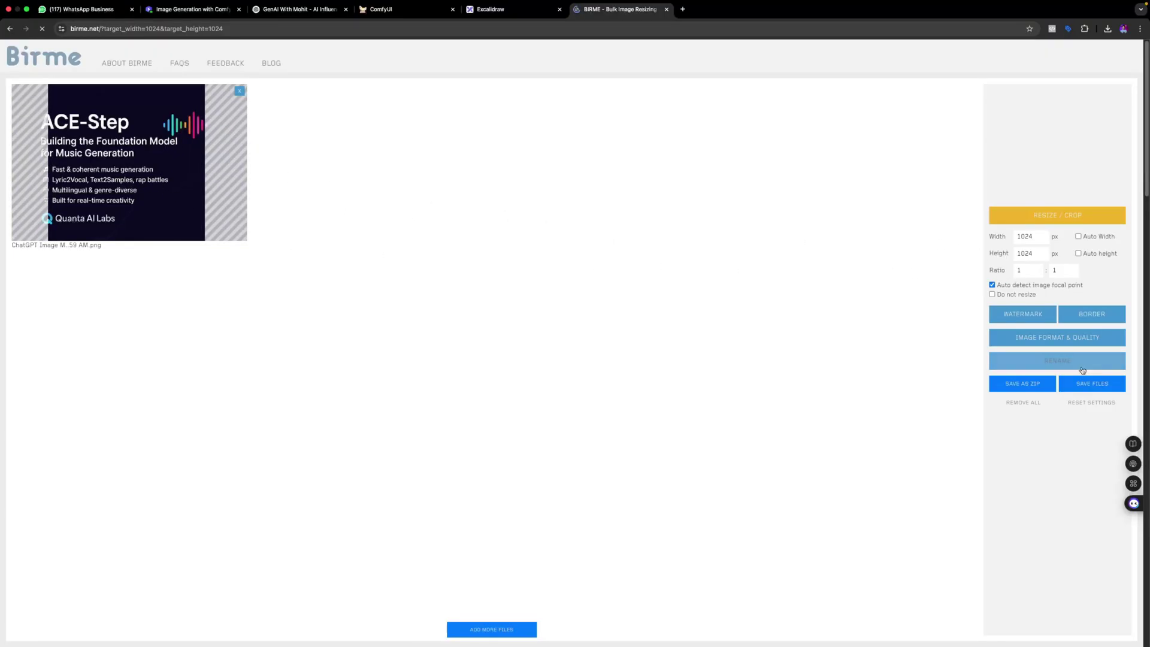
click(1036, 389)
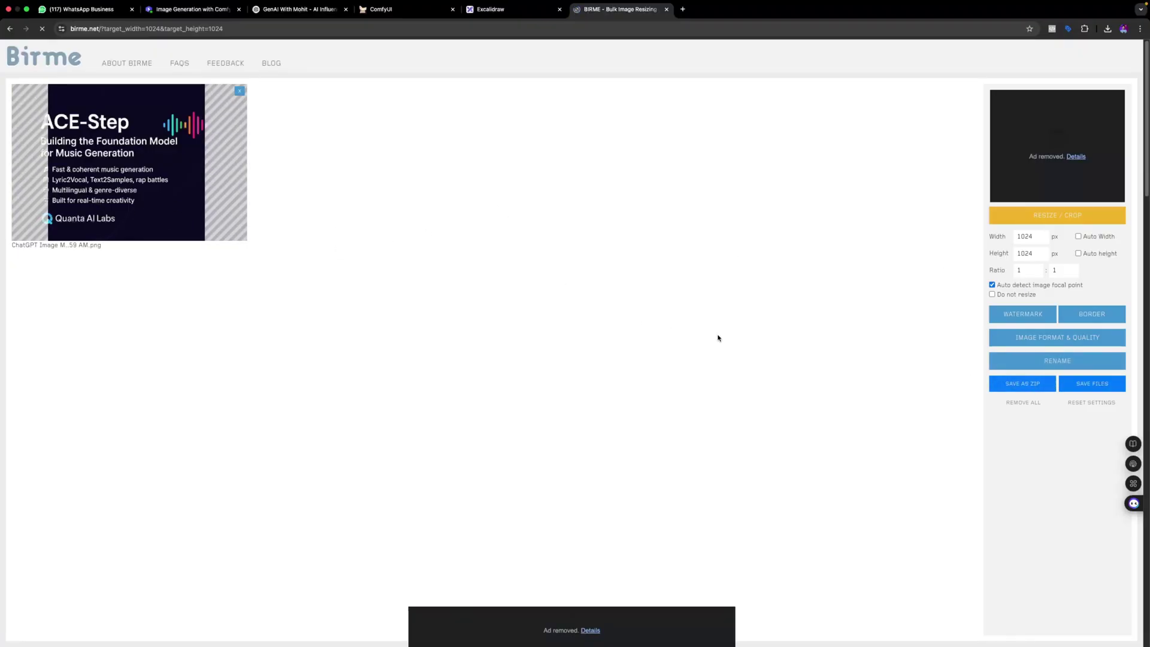
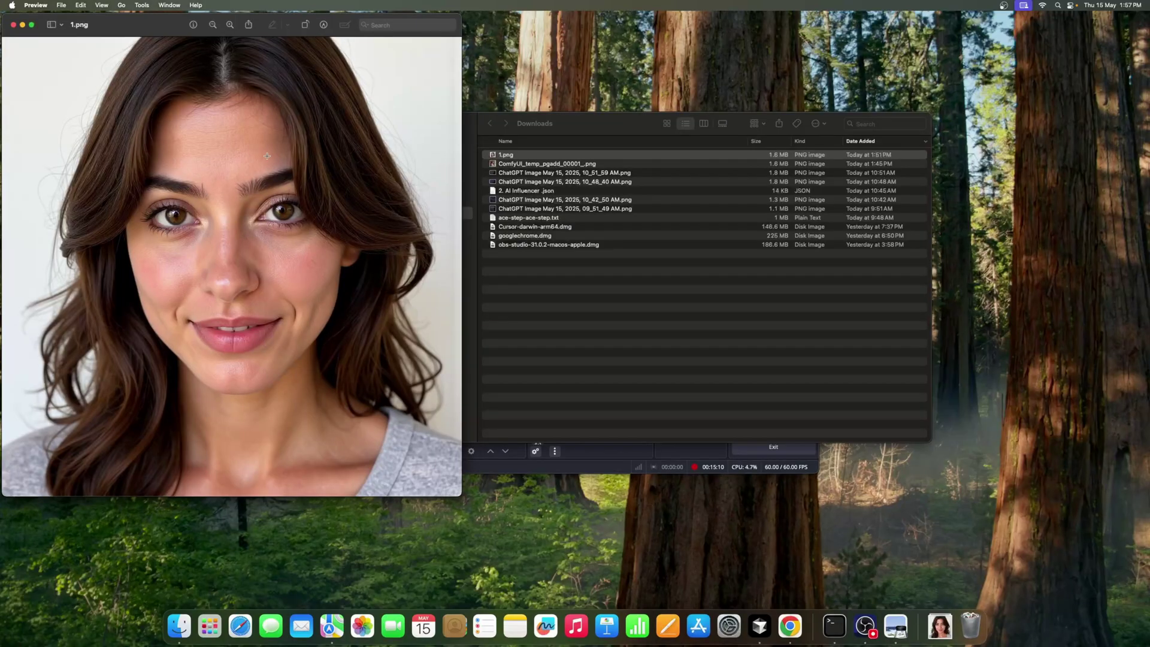
click(552, 286)
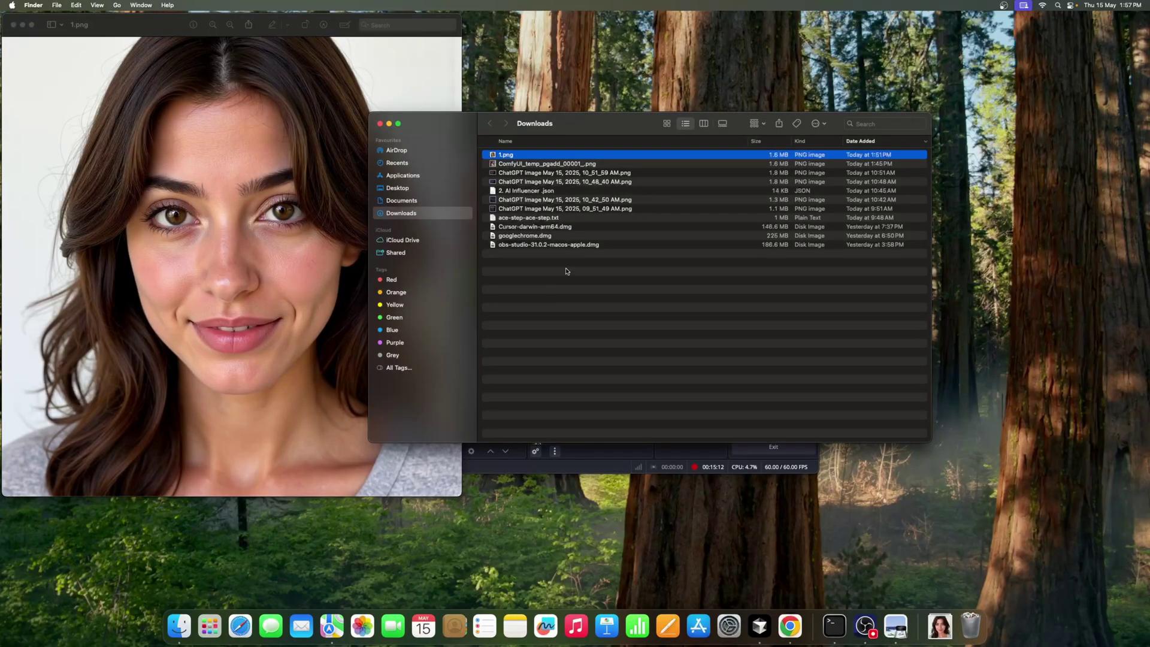
right_click(565, 277)
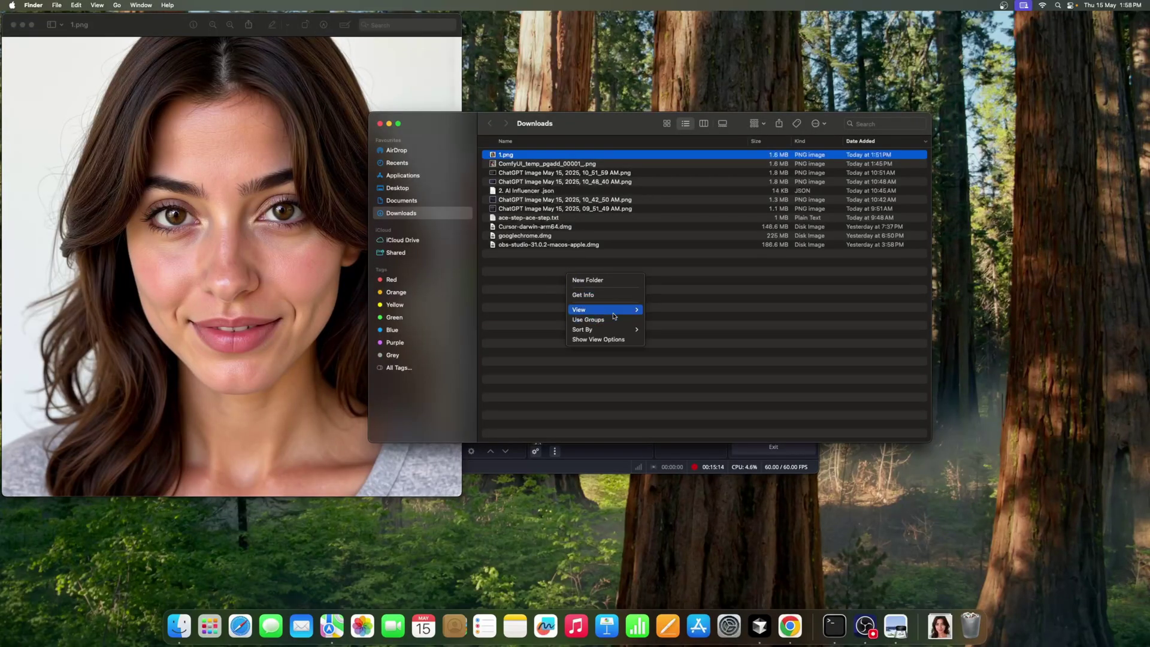
mouse_move(604, 328)
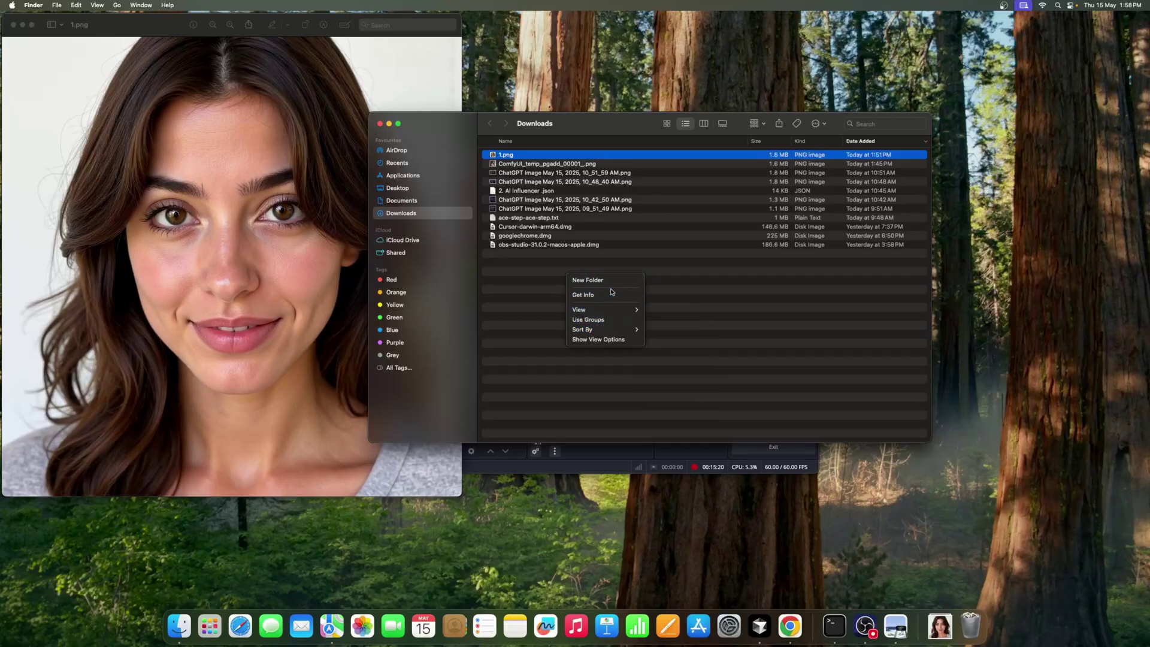
click(520, 287)
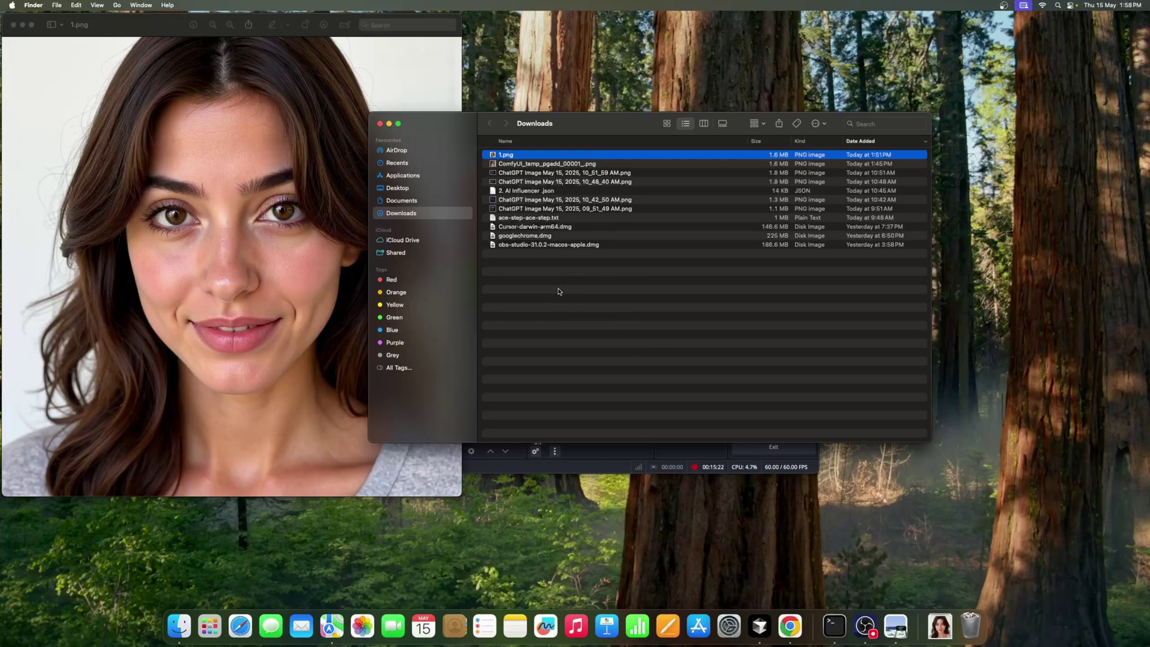
right_click(558, 291)
click(528, 310)
Open the Notes app, get past its welcome screen and create a new note.
click(514, 626)
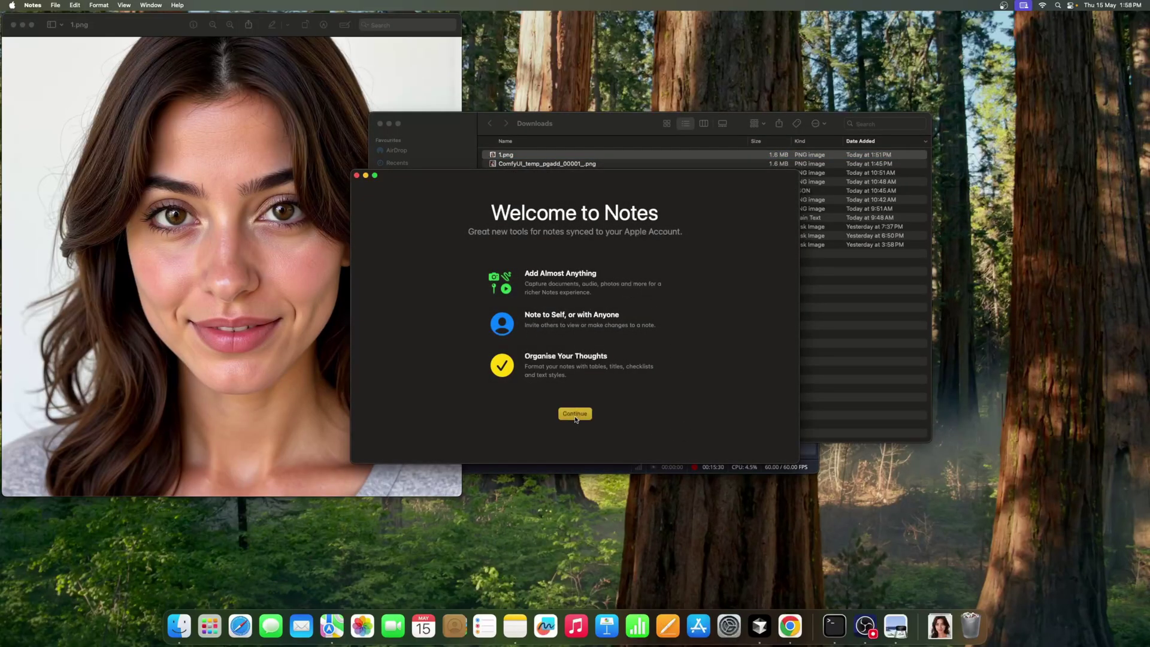
click(575, 414)
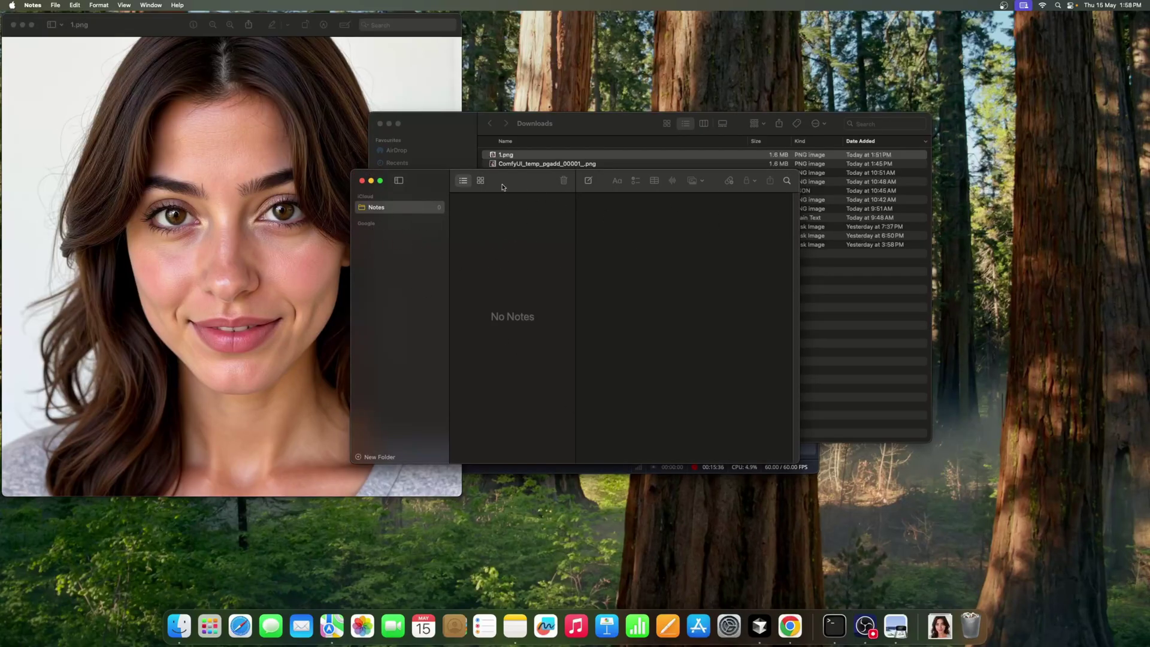
key(super+n)
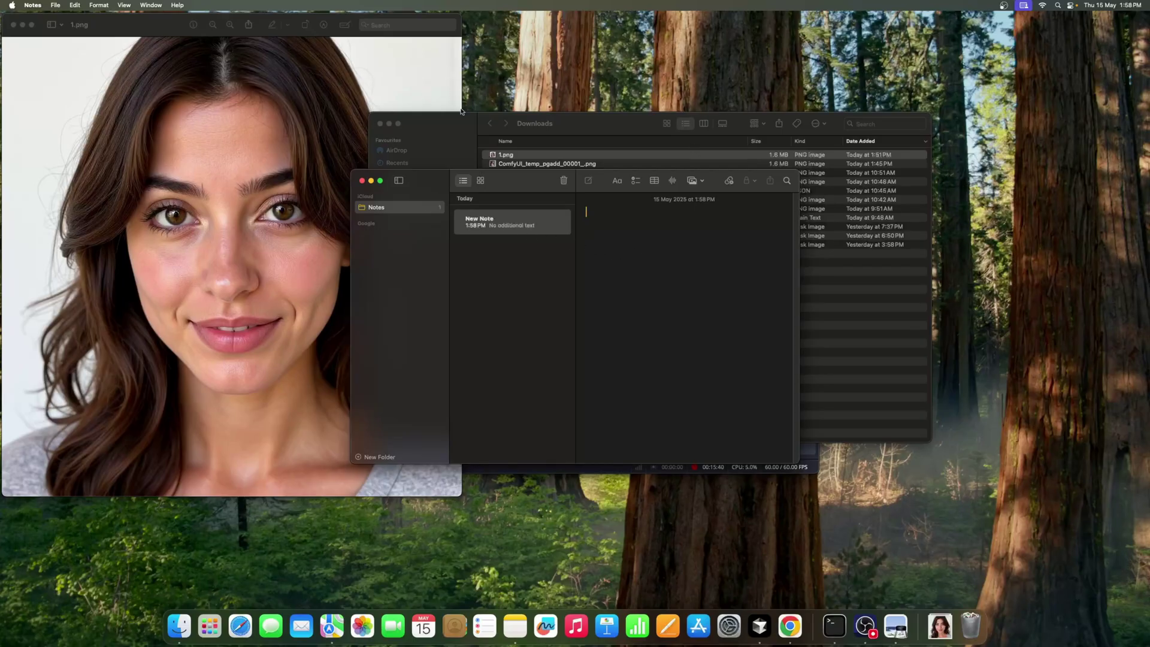
Switch to the ChatGPT conversation in the browser and select prompt 1, "Portrait, front view, studio lighting", with its description.
click(788, 630)
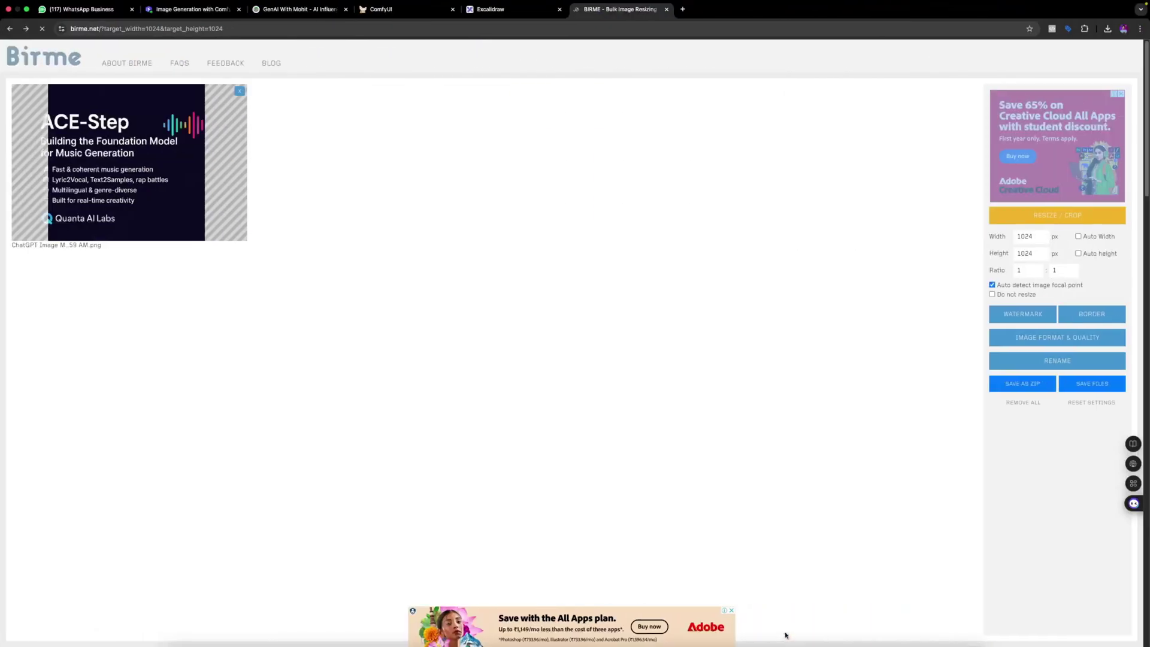
click(301, 9)
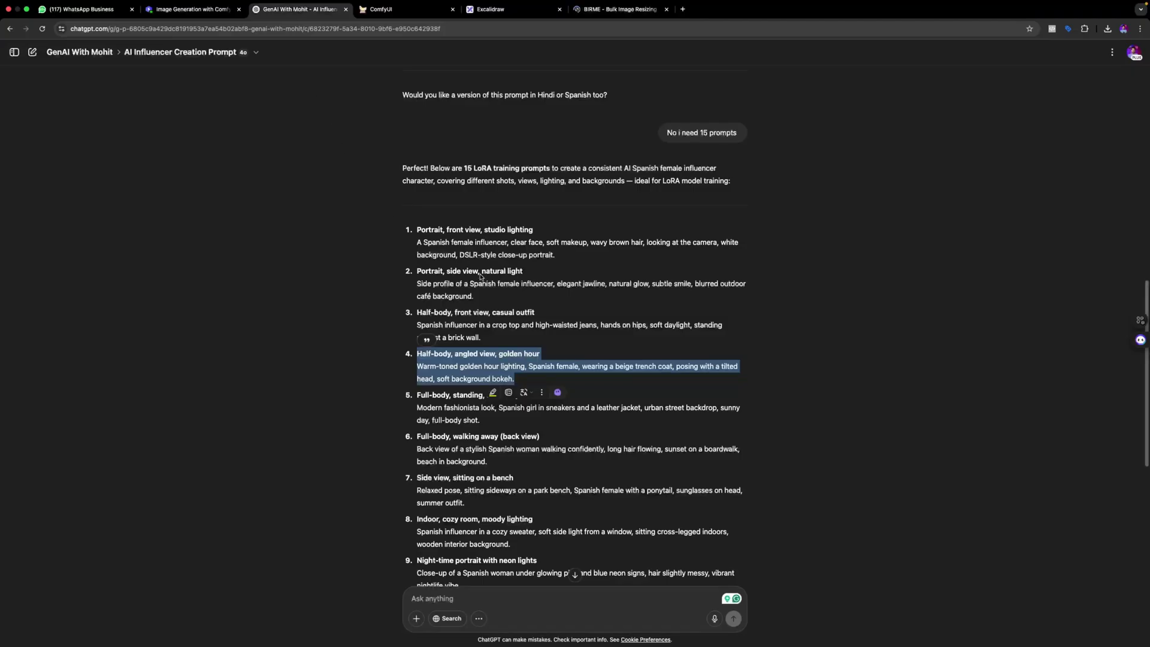
drag(556, 256, 418, 229)
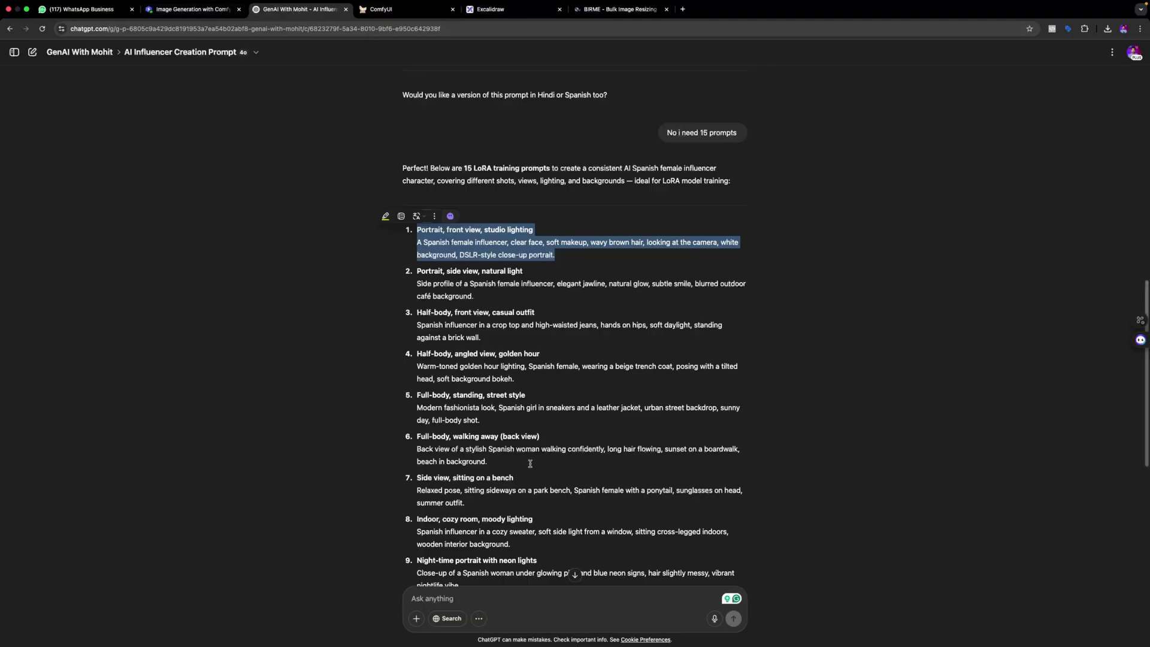
click(530, 9)
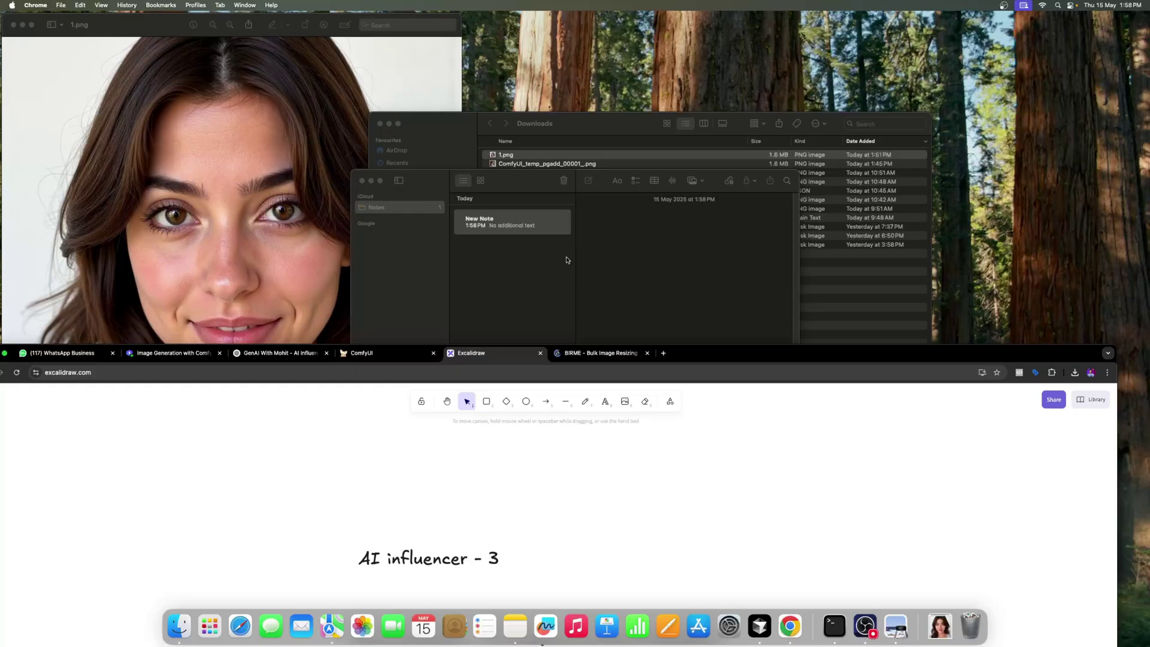
click(641, 235)
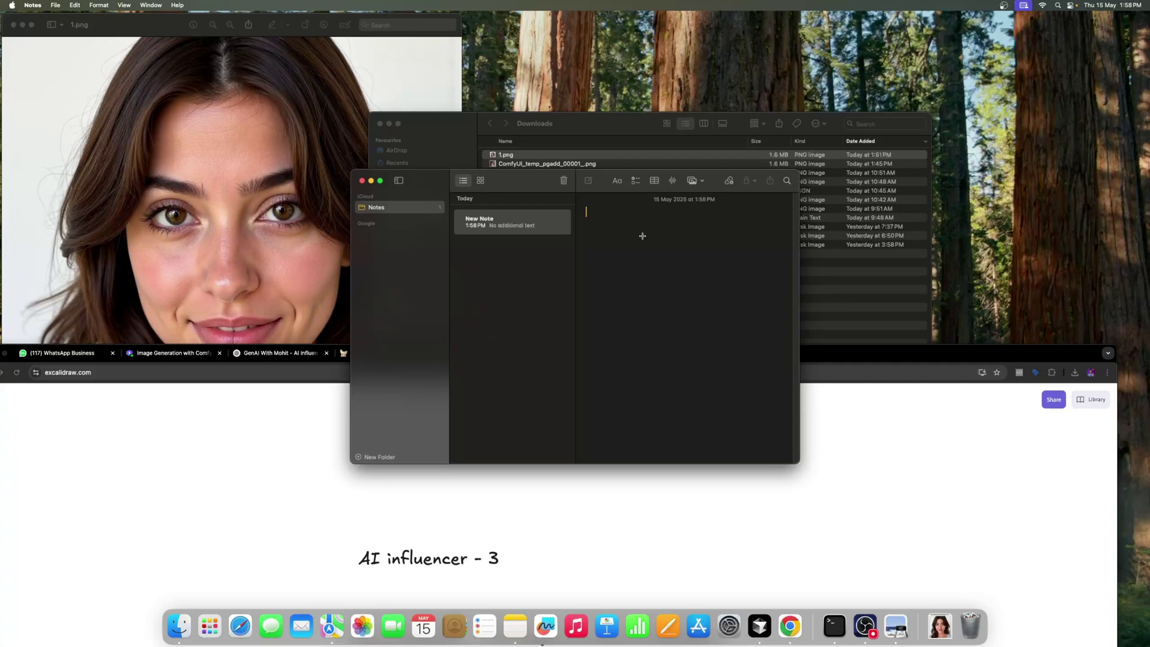
text(-)
key(BackSpace)
right_click(639, 231)
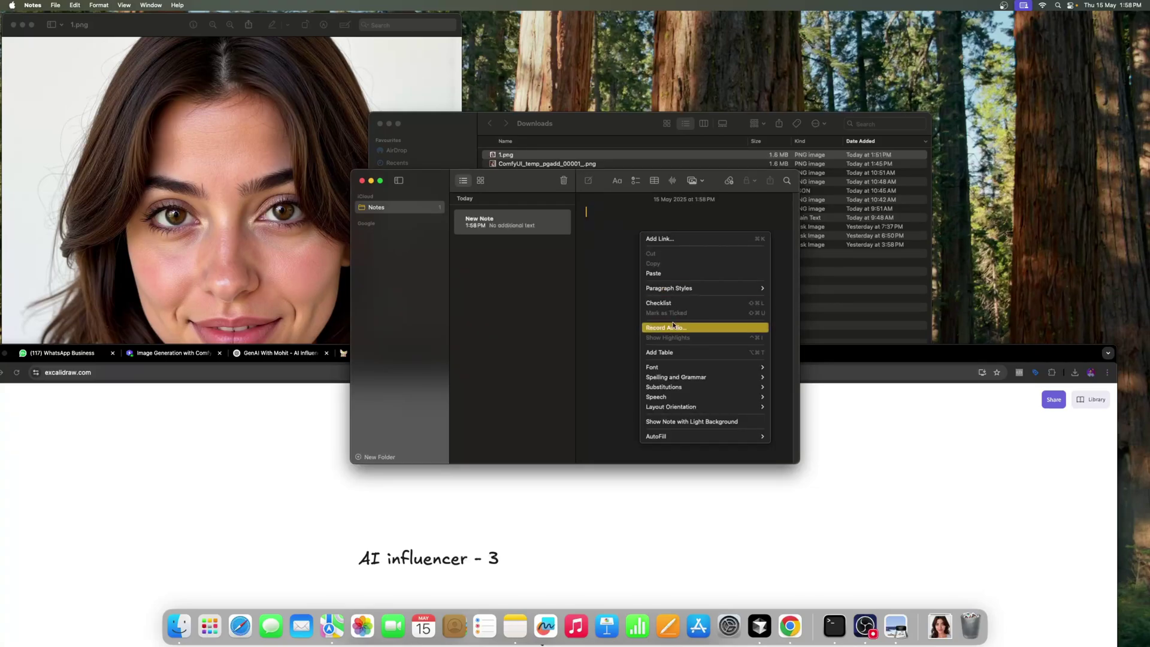
click(612, 331)
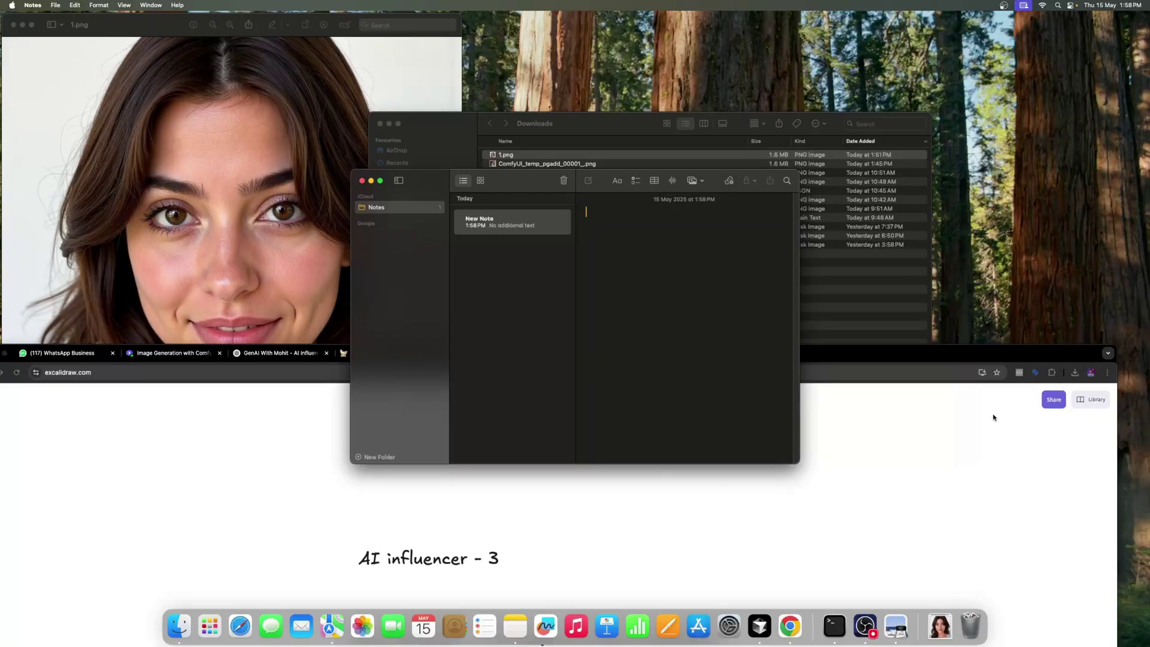
Copy the selected prompt 1 text from the ChatGPT conversation and paste it into the empty note in Notes.
click(916, 358)
click(279, 353)
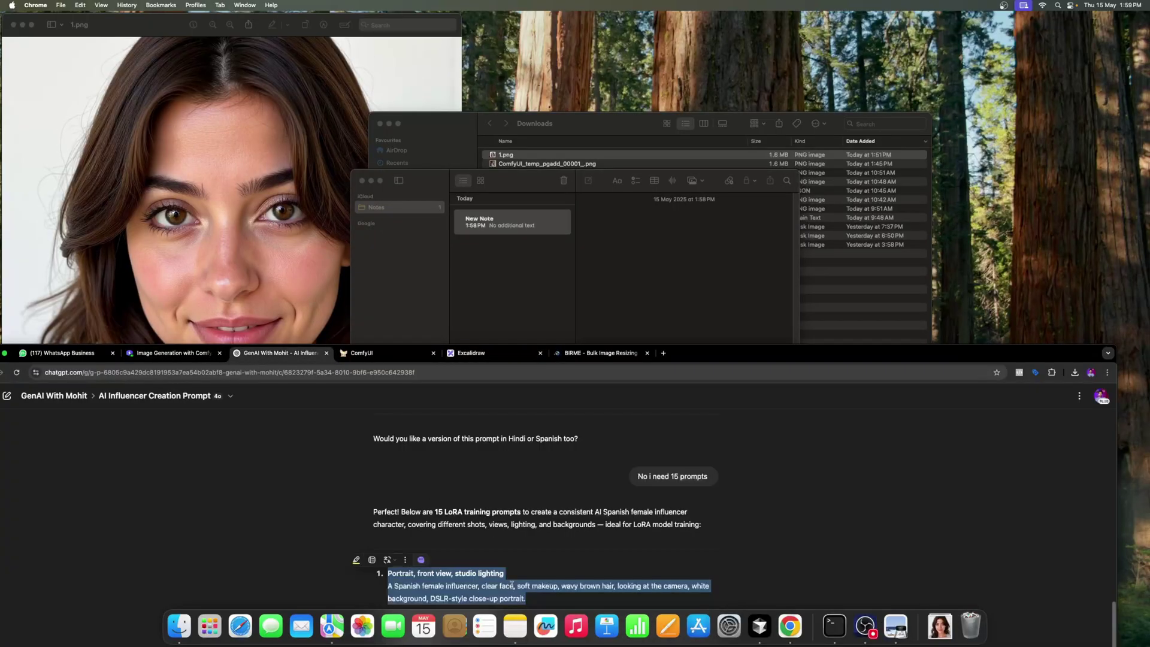
key(super+c)
click(626, 270)
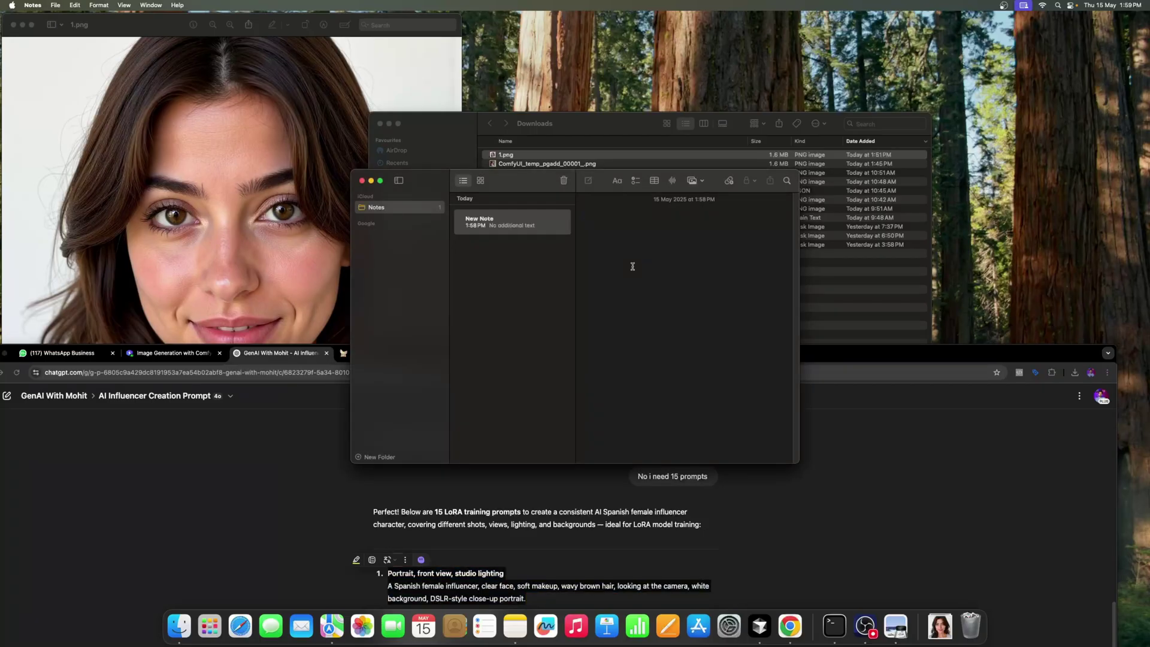
key(super+v)
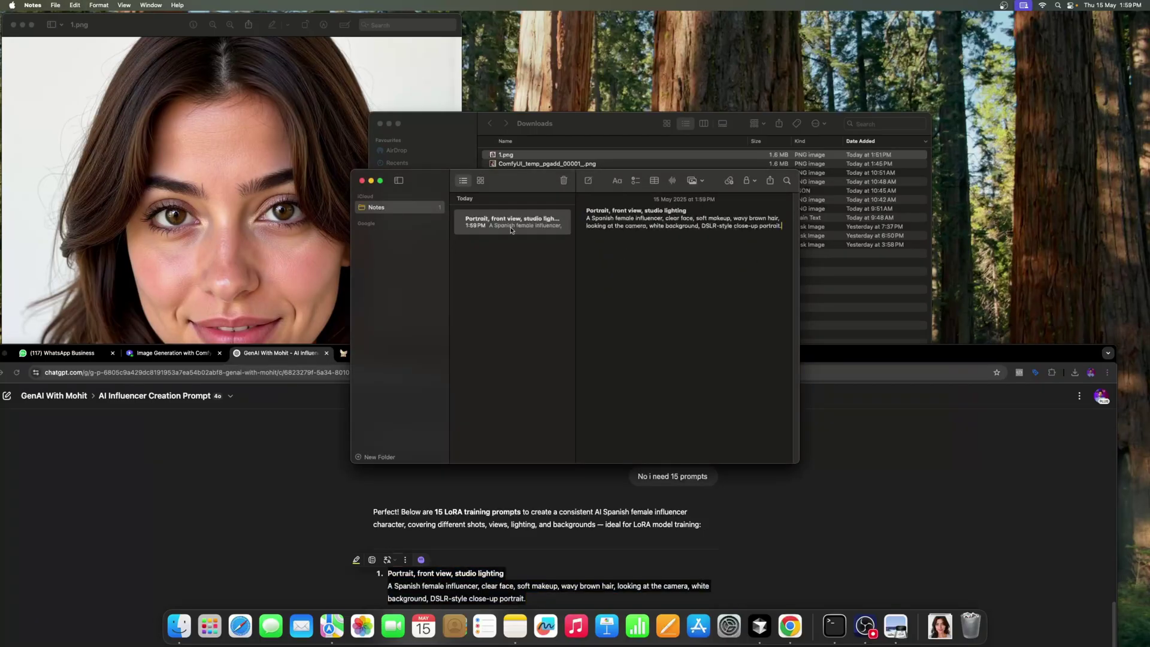
right_click(511, 230)
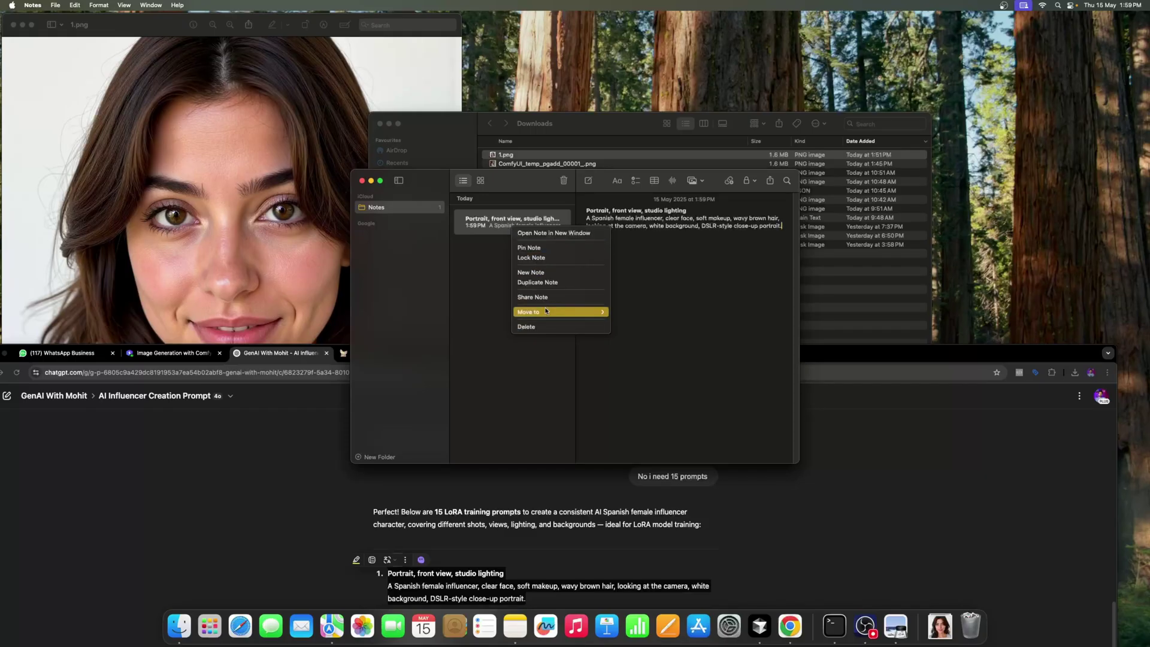
mouse_move(546, 311)
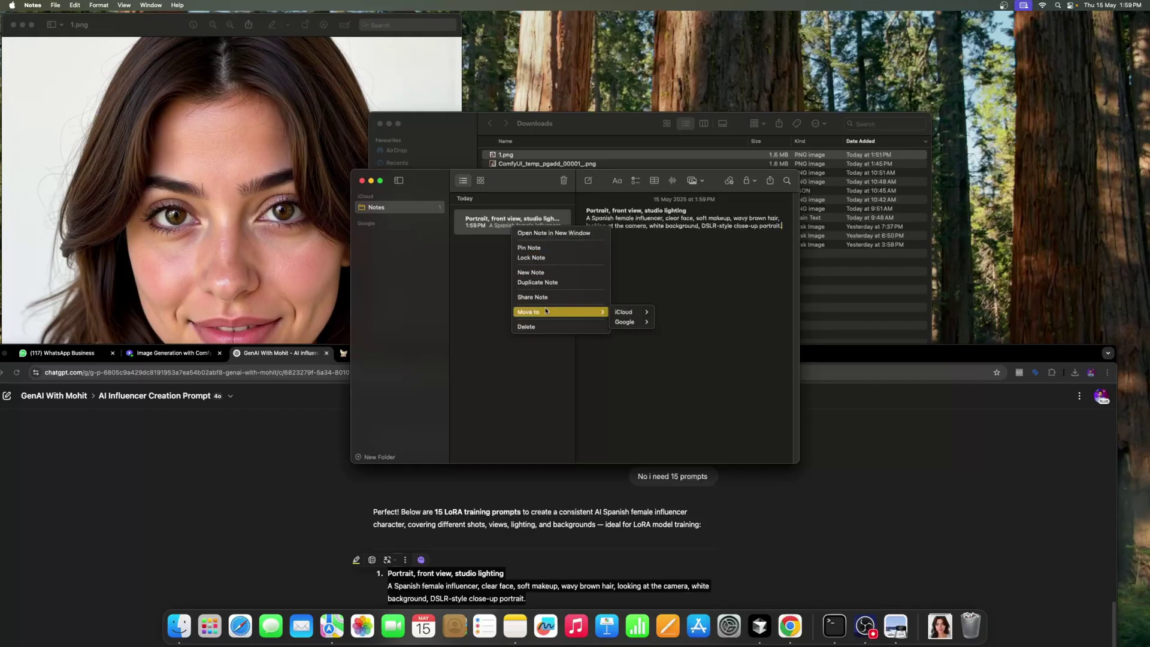
click(709, 286)
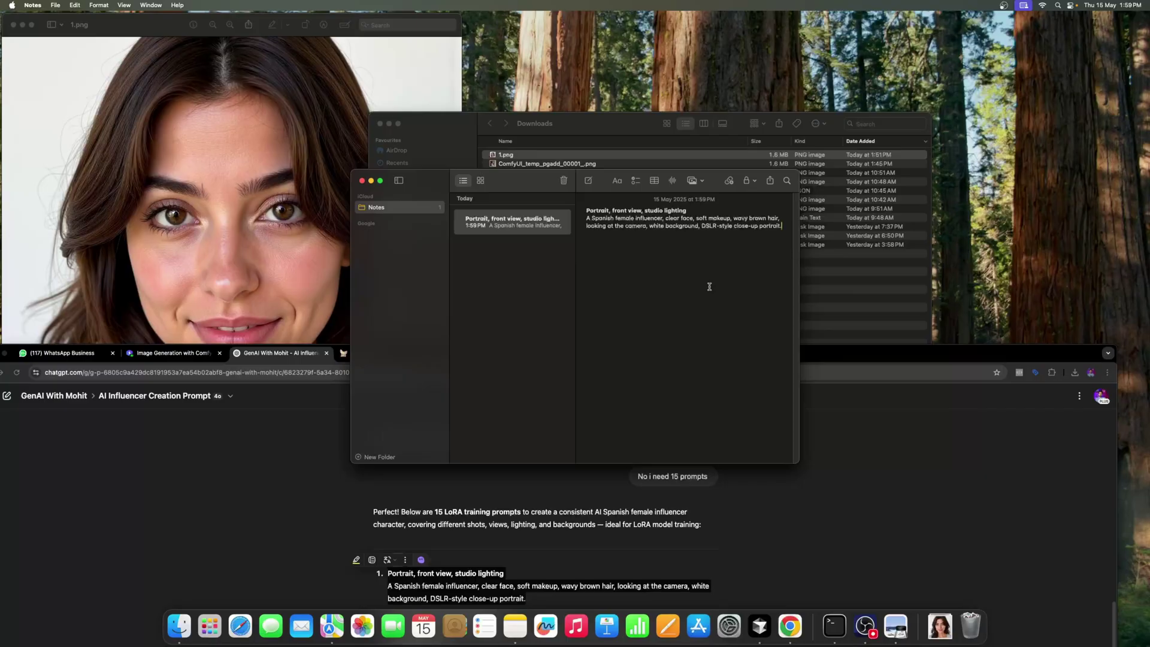
click(829, 290)
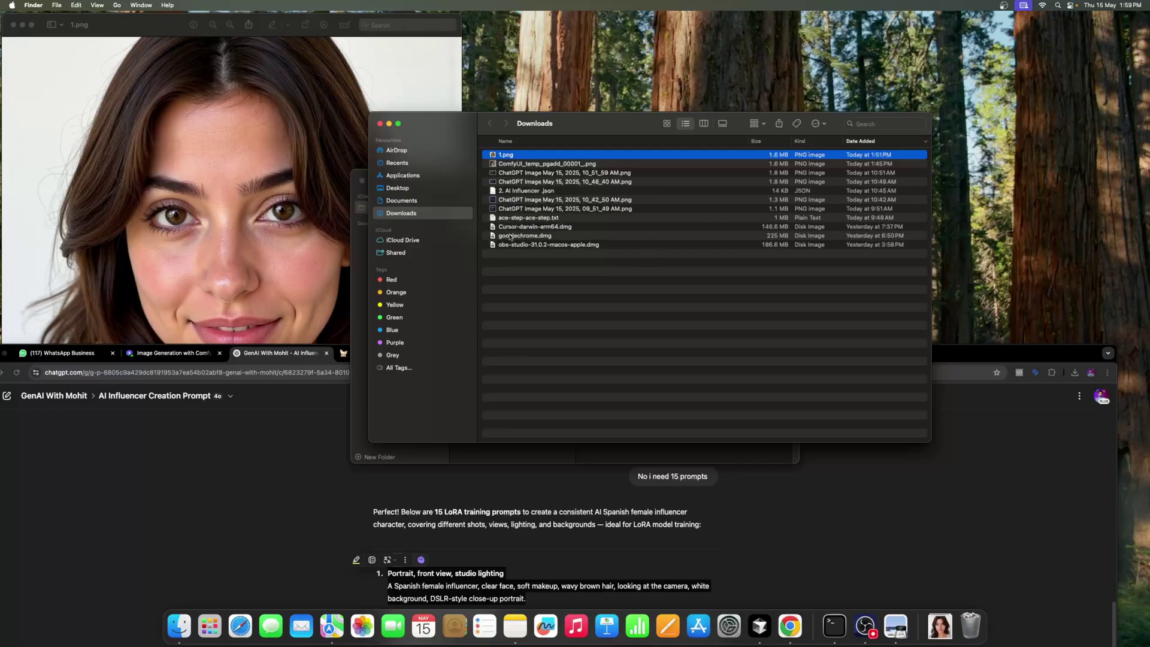
click(269, 112)
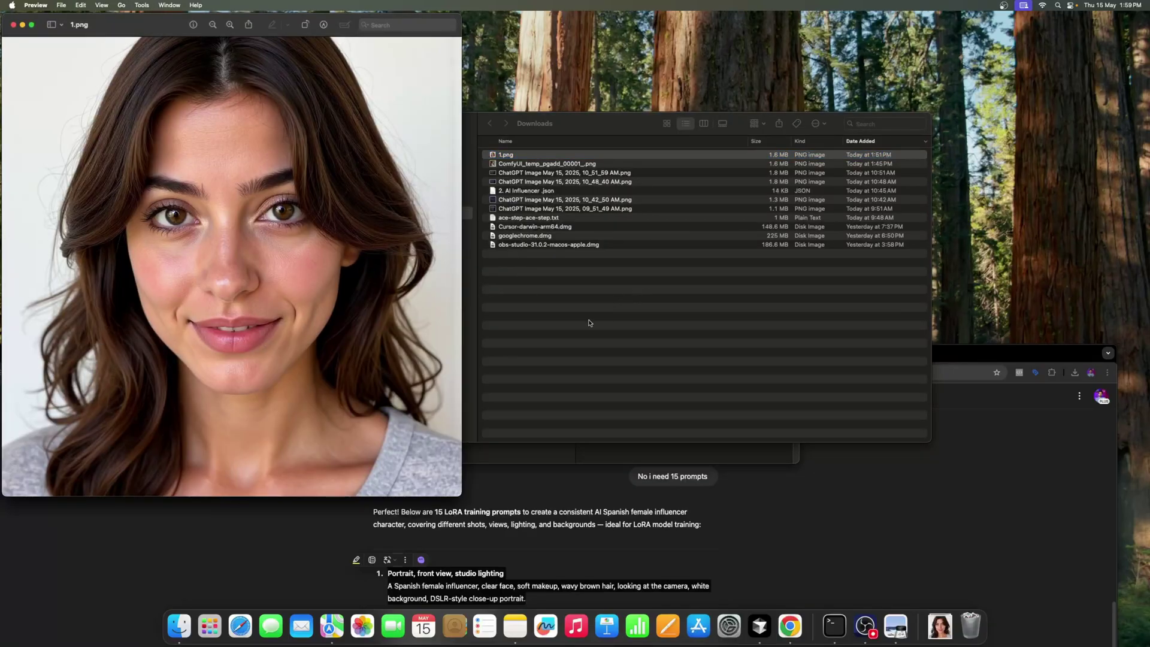
click(605, 346)
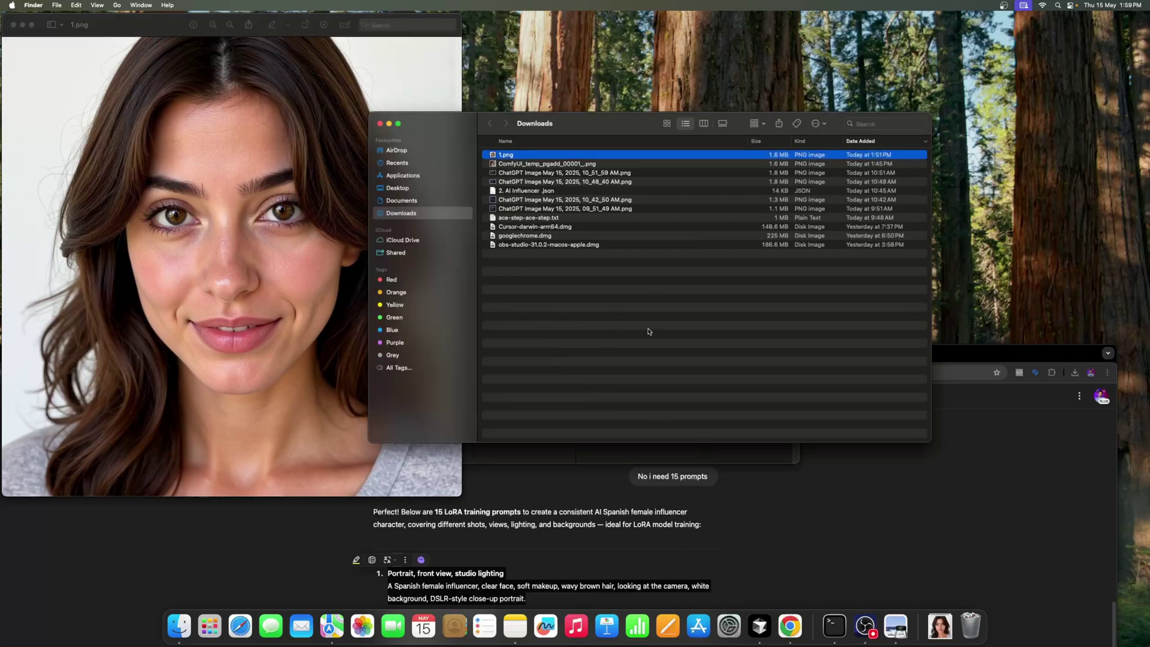
click(832, 512)
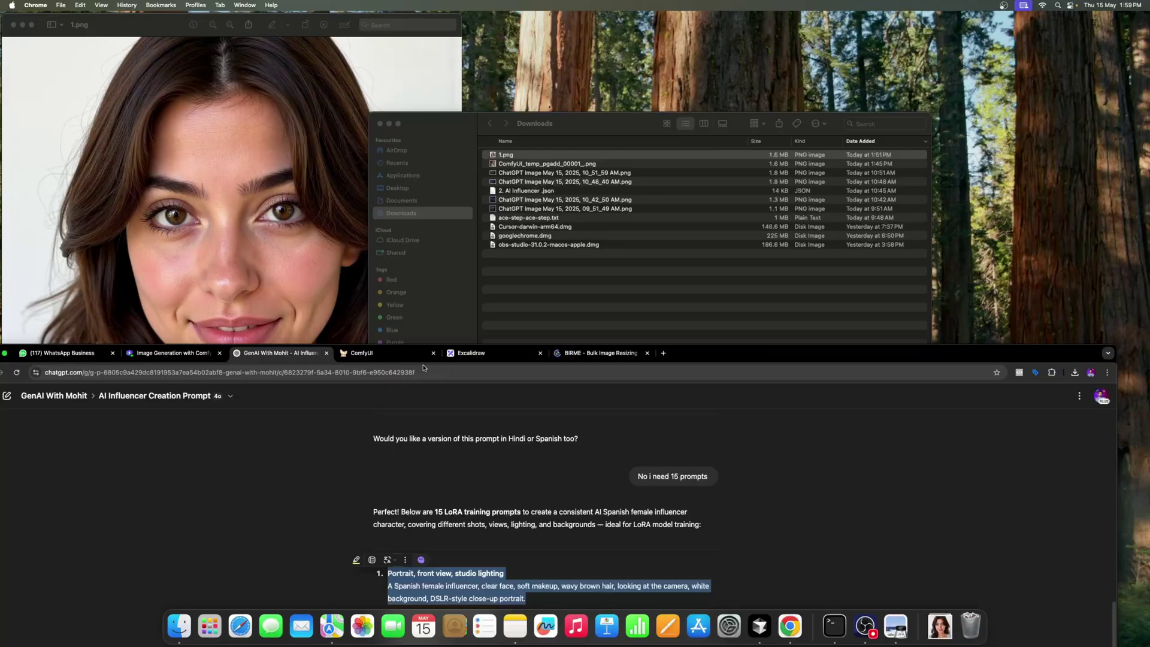
drag(775, 358, 799, 358)
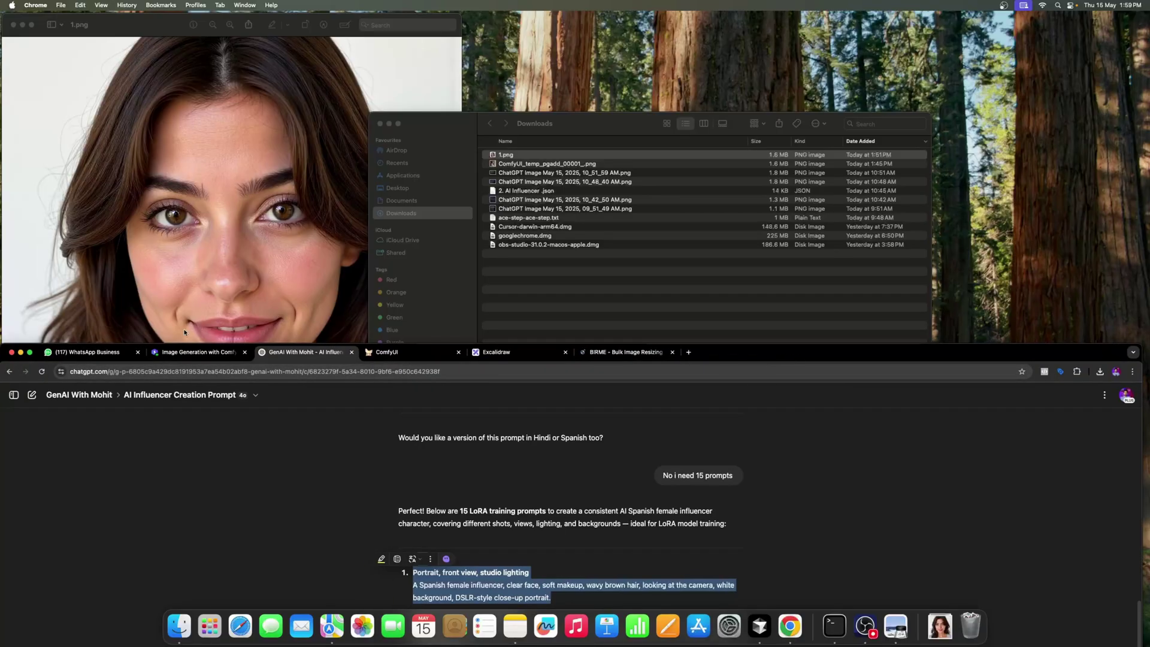
click(29, 353)
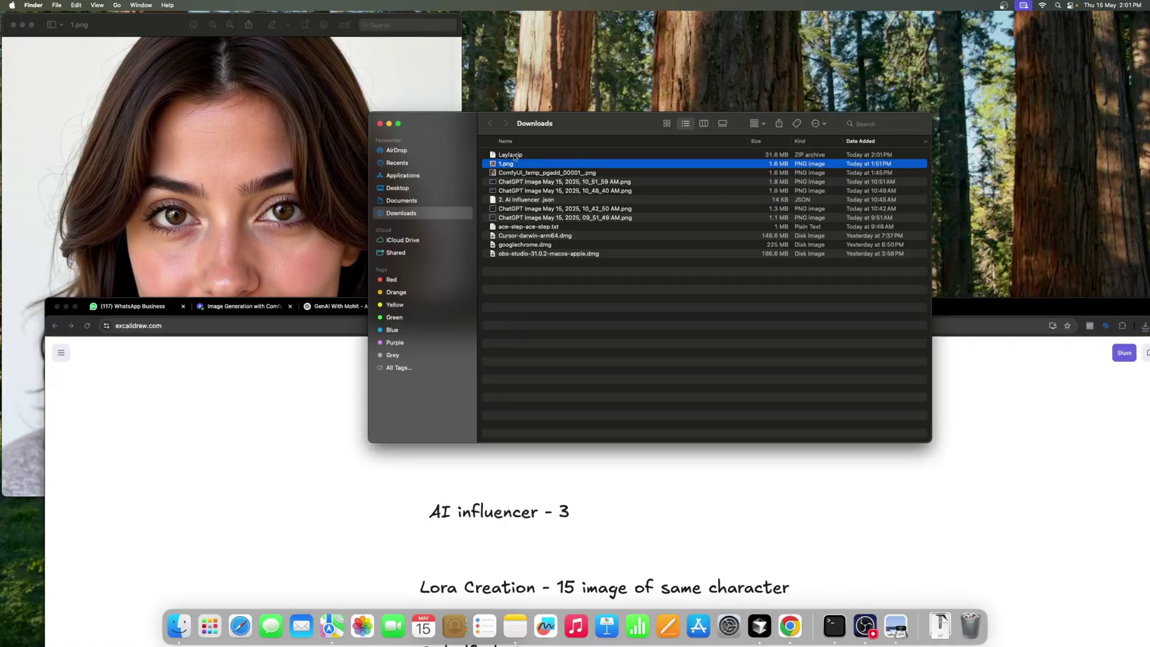
Extract the Layla.zip archive in Downloads with Archive Utility.
click(518, 156)
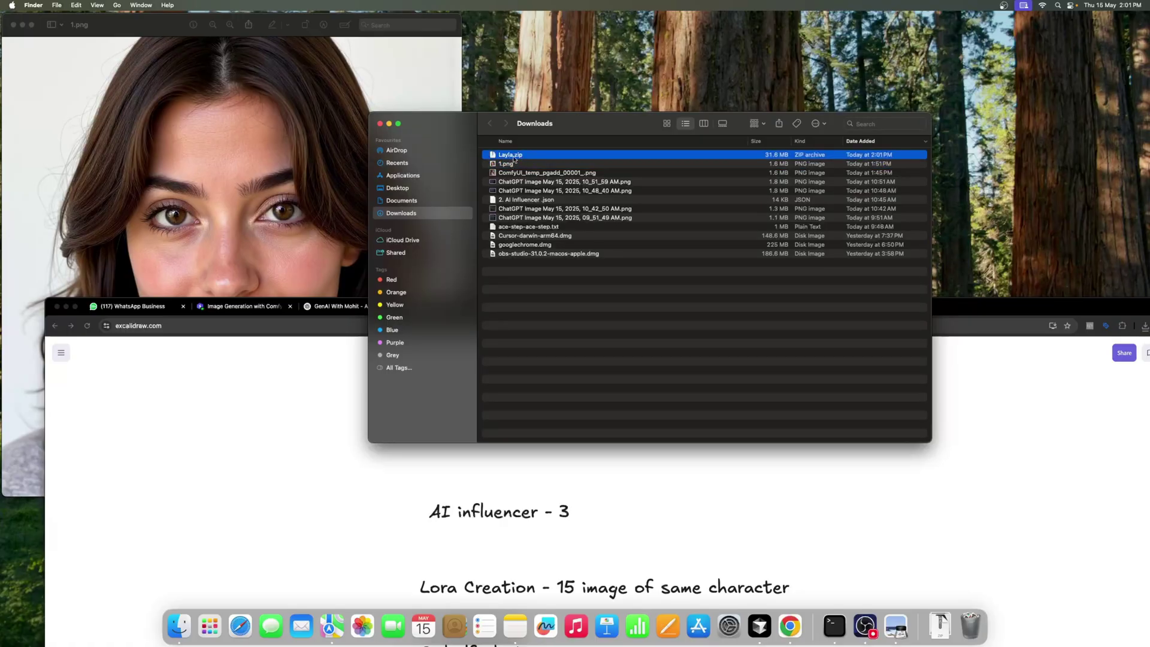
right_click(513, 159)
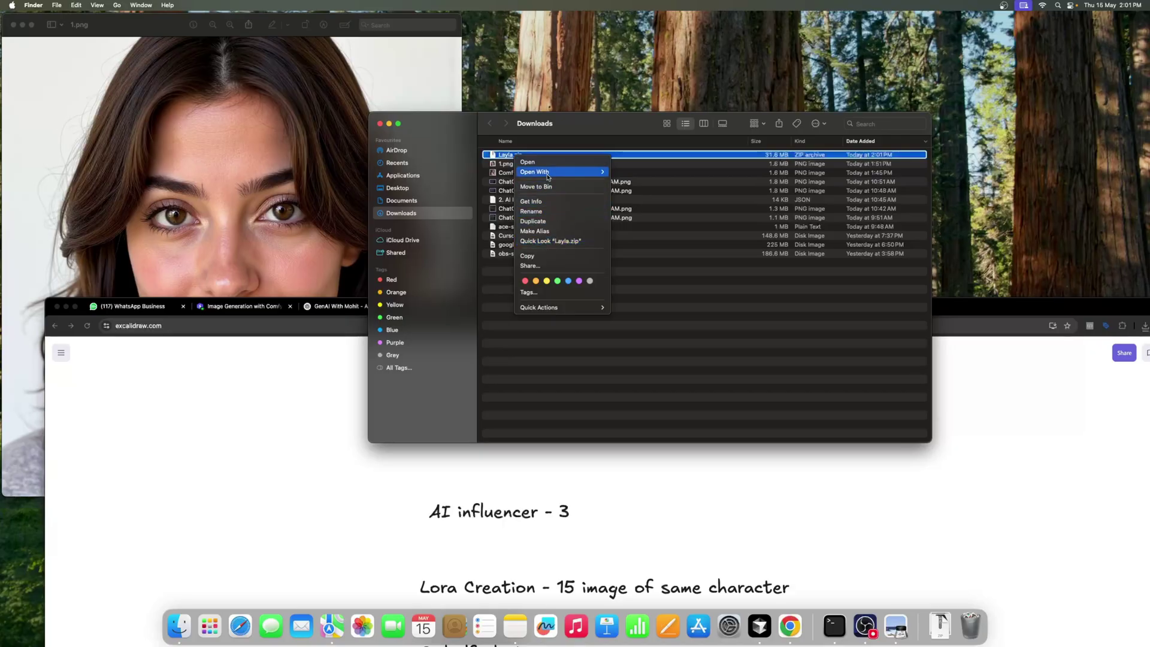
mouse_move(547, 177)
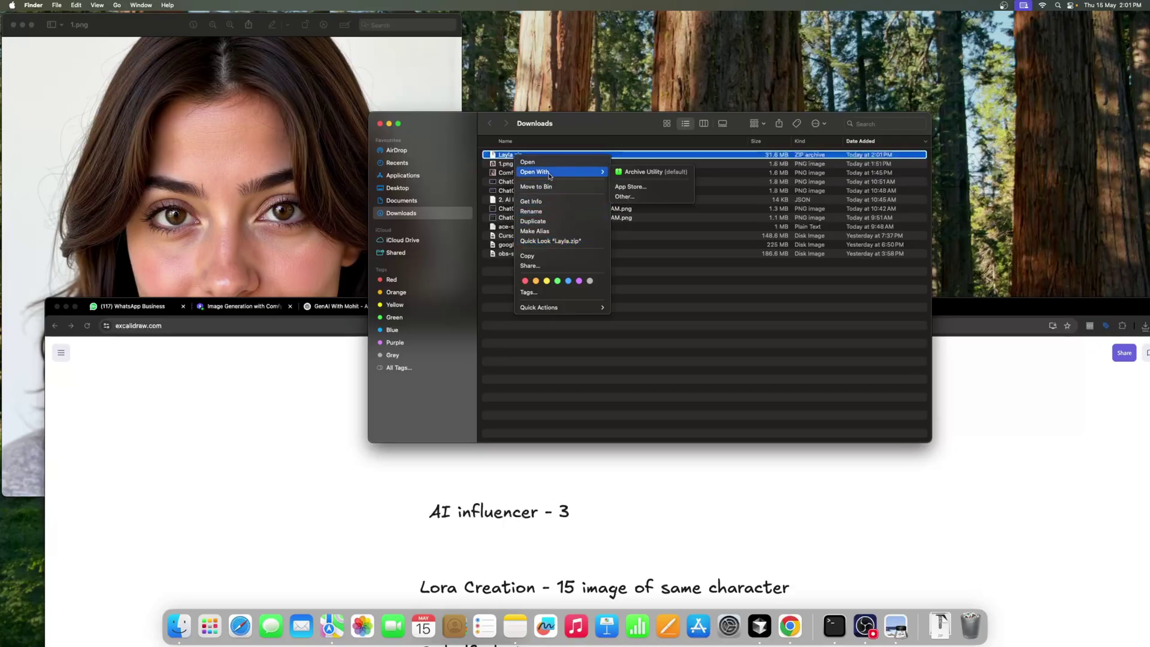
click(653, 174)
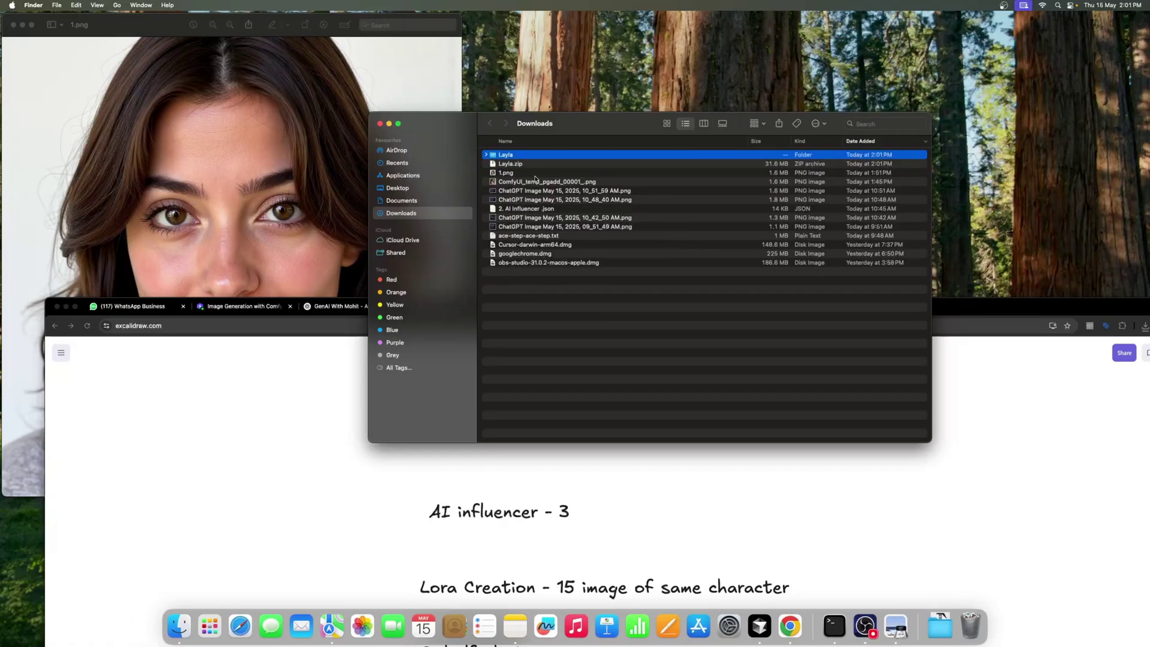
Open the extracted Layla folder in Finder and show its contents as icons.
double_click(510, 156)
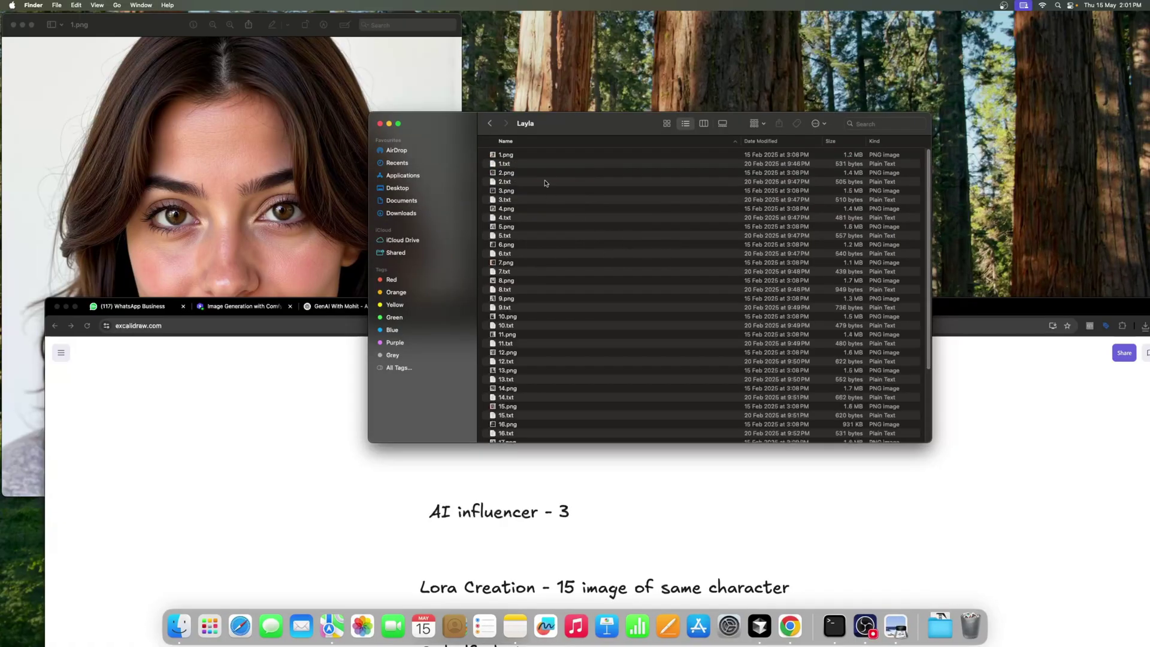
click(699, 125)
click(685, 124)
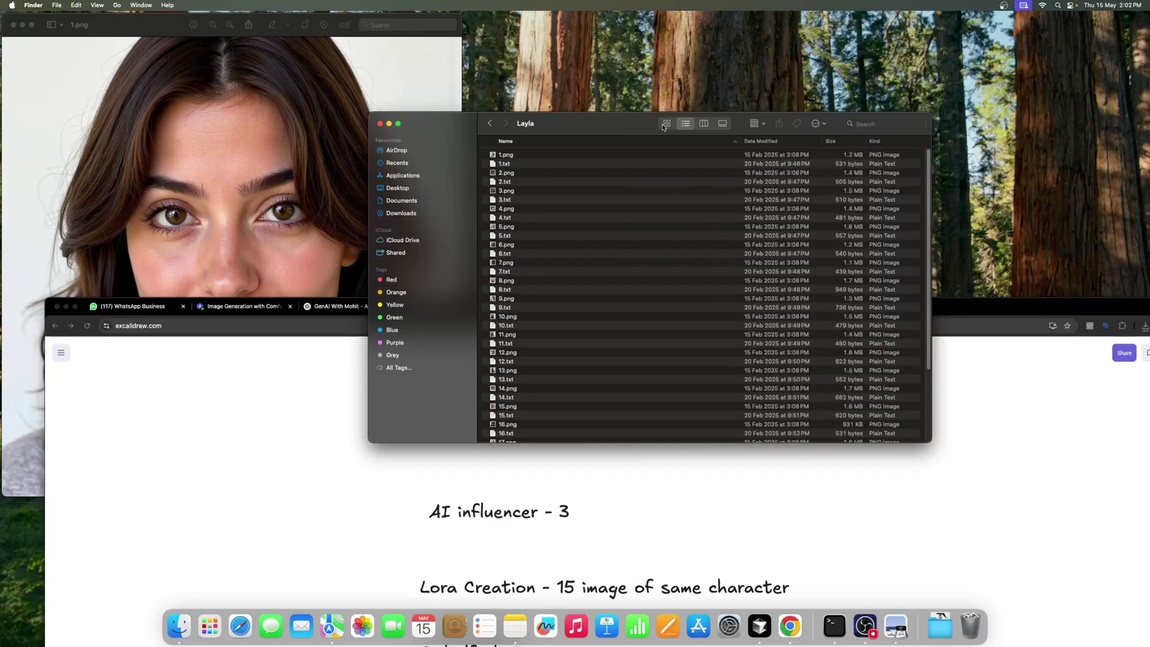
click(667, 124)
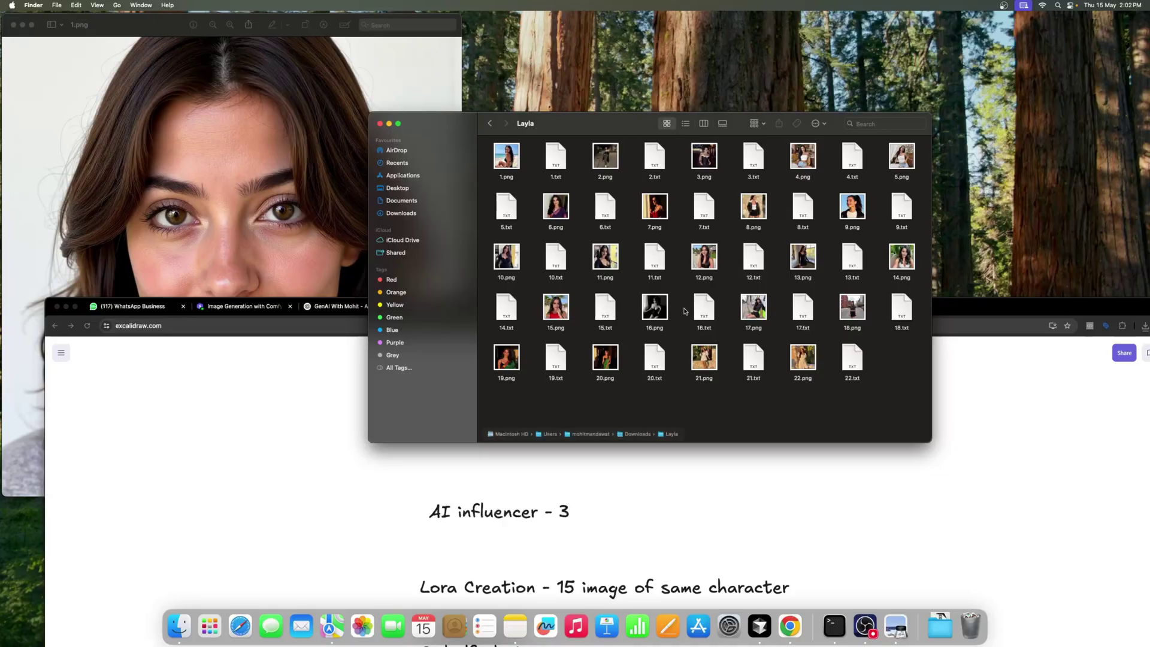
View 1.png and its caption file 1.txt from the Layla folder, enlarging the text window to read it, and close both.
click(512, 161)
double_click(512, 160)
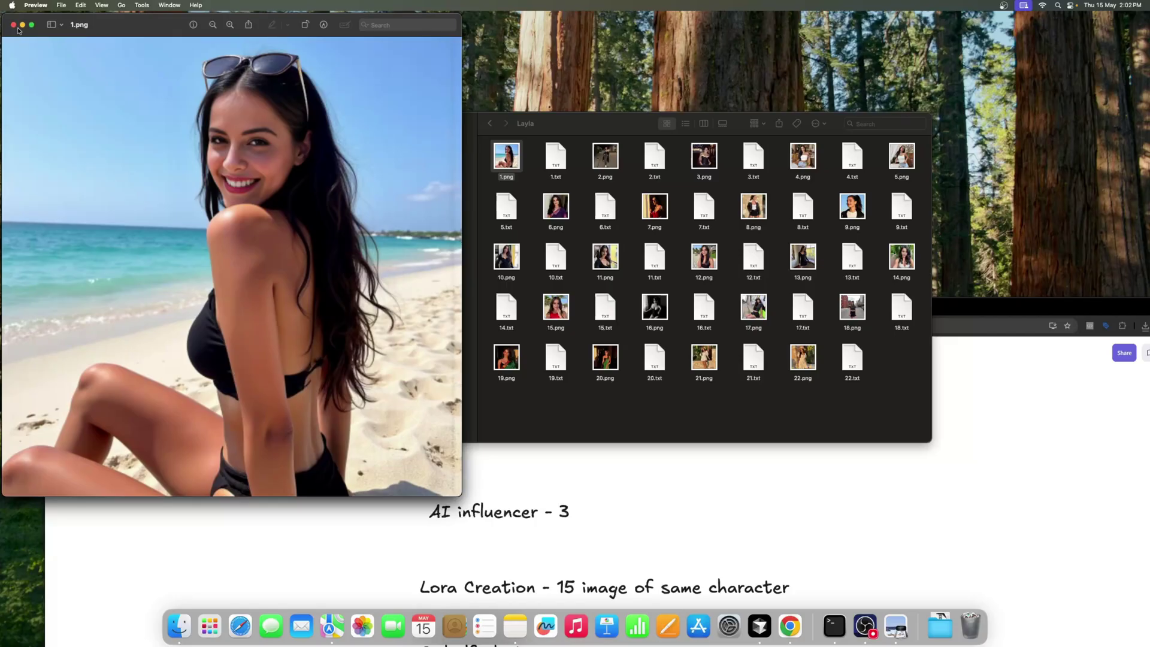
click(555, 159)
double_click(554, 159)
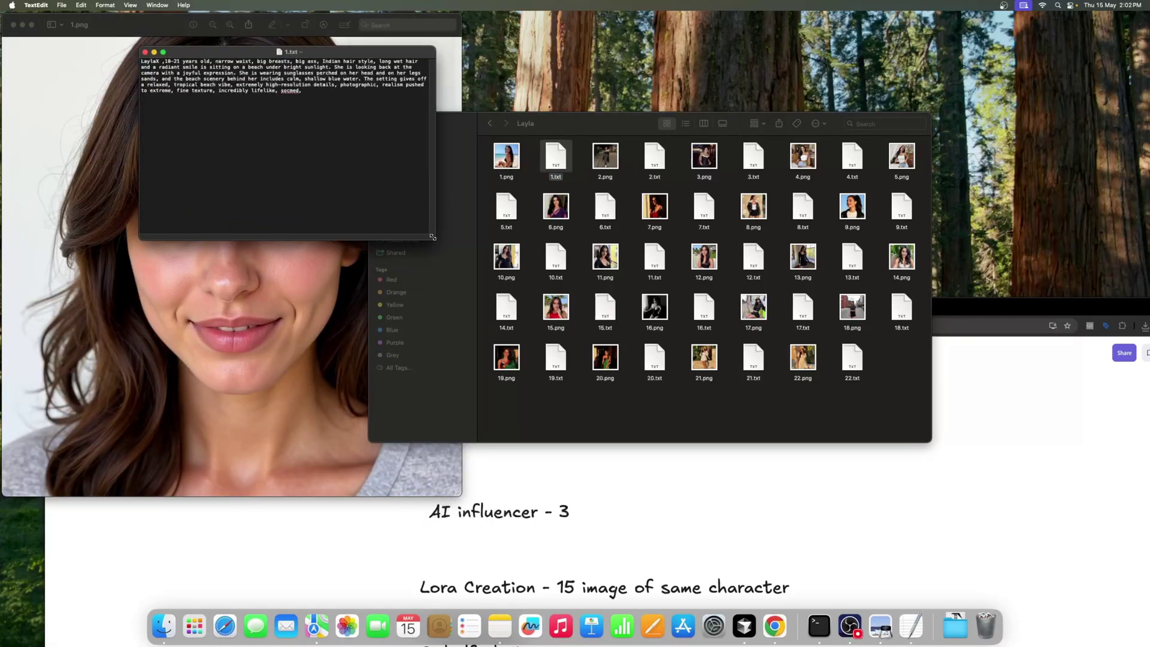
drag(436, 239, 718, 453)
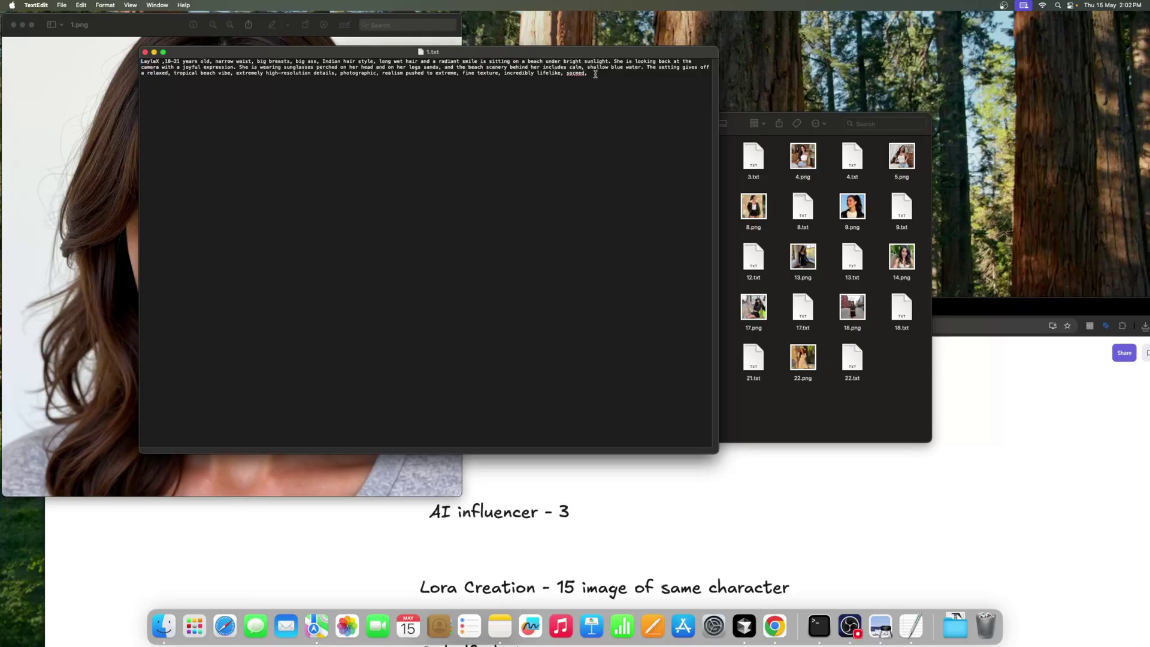
click(145, 52)
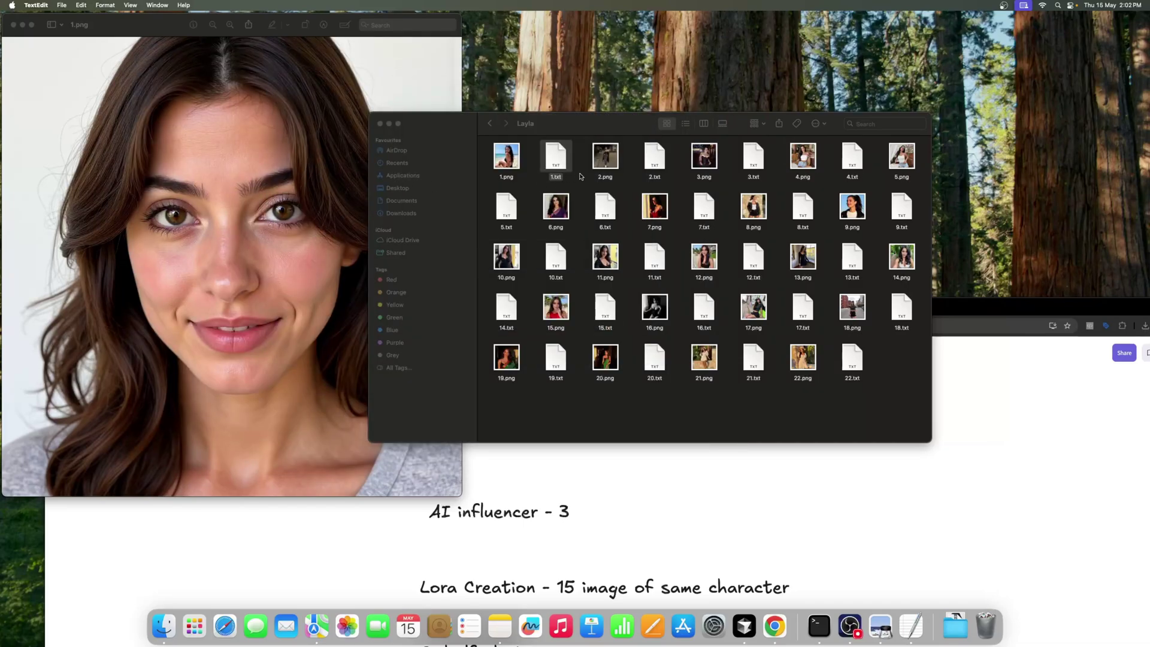
click(569, 172)
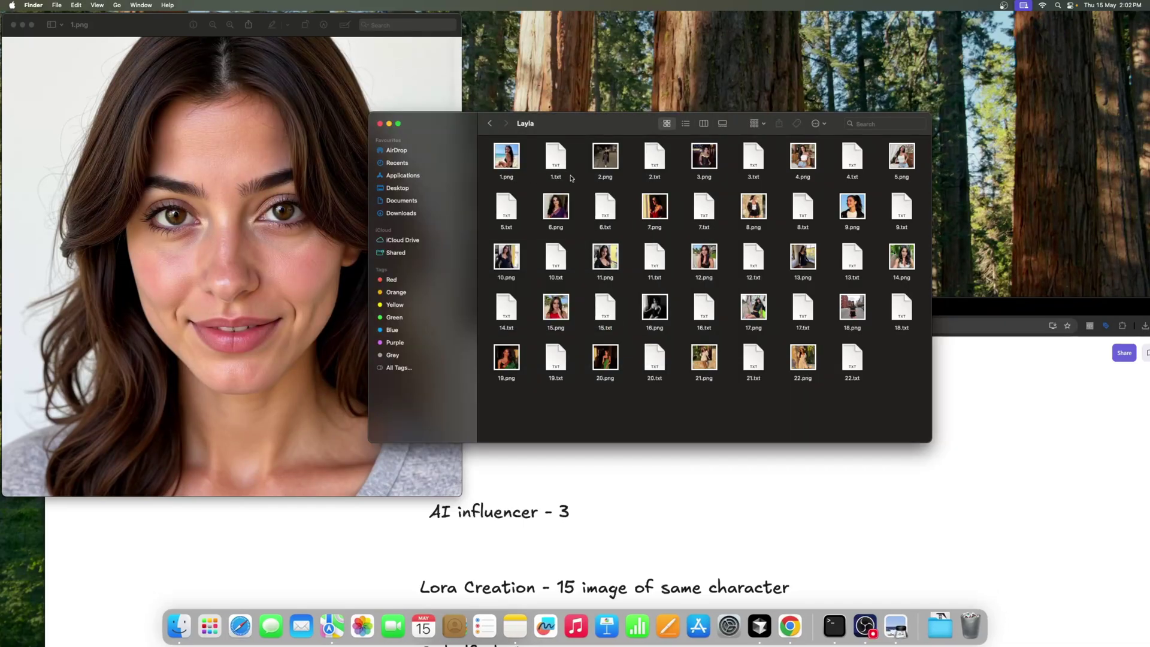
View the sample images 2.png and 8.png and the caption file 8.txt from the Layla folder, closing each one.
double_click(606, 161)
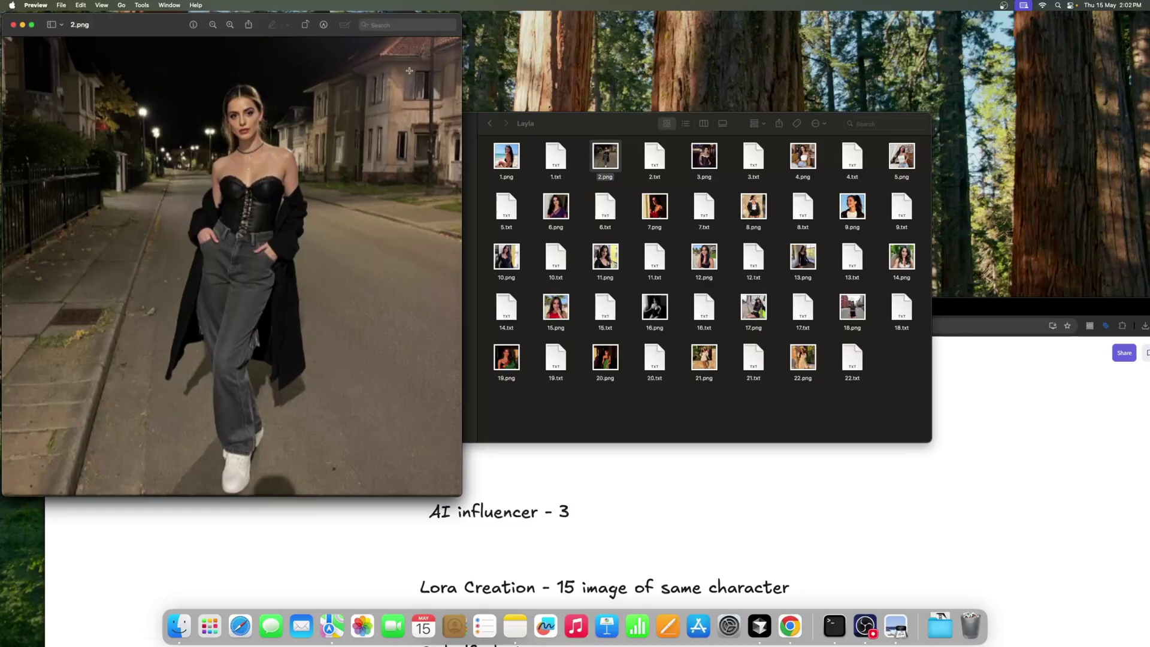
click(14, 24)
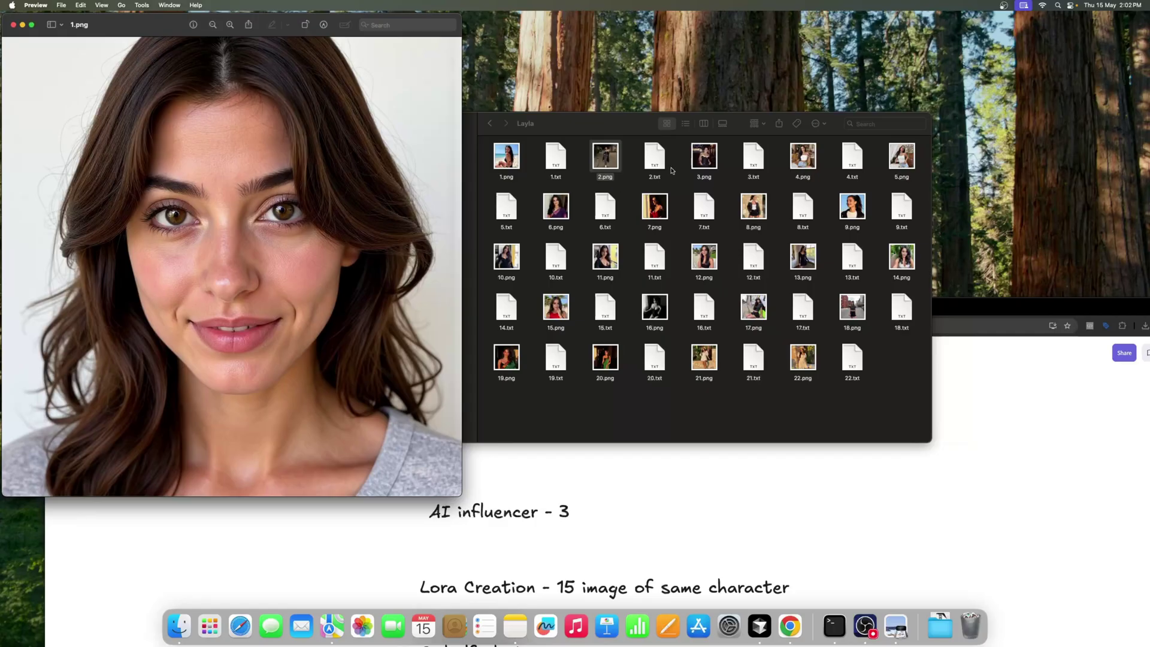
double_click(753, 206)
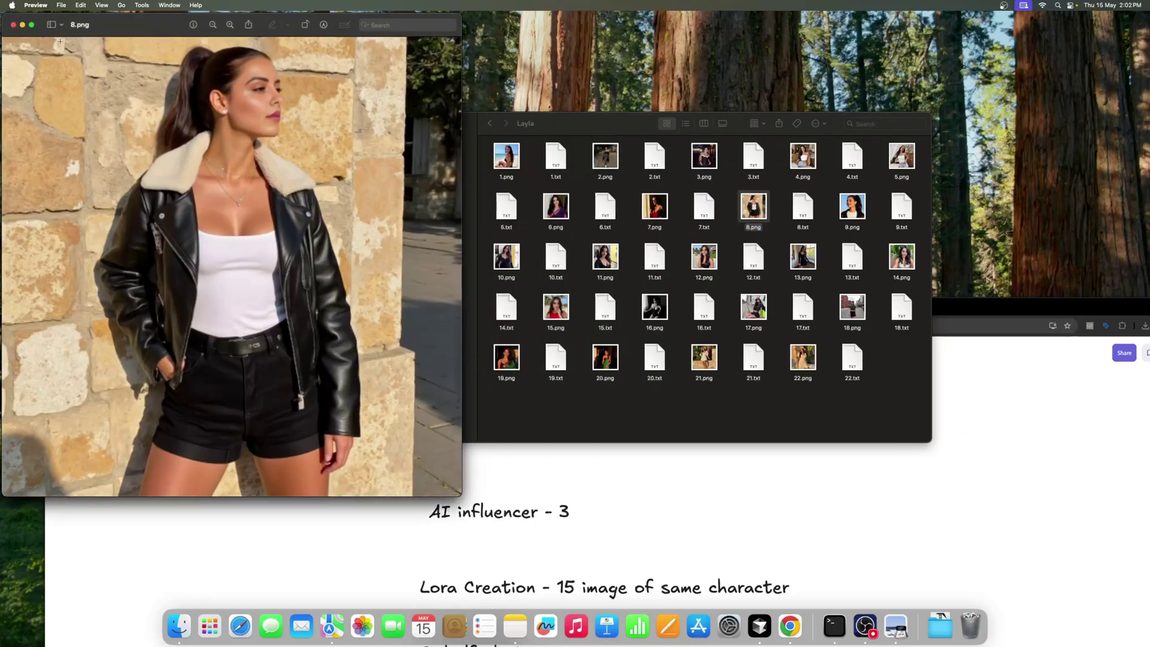
click(14, 26)
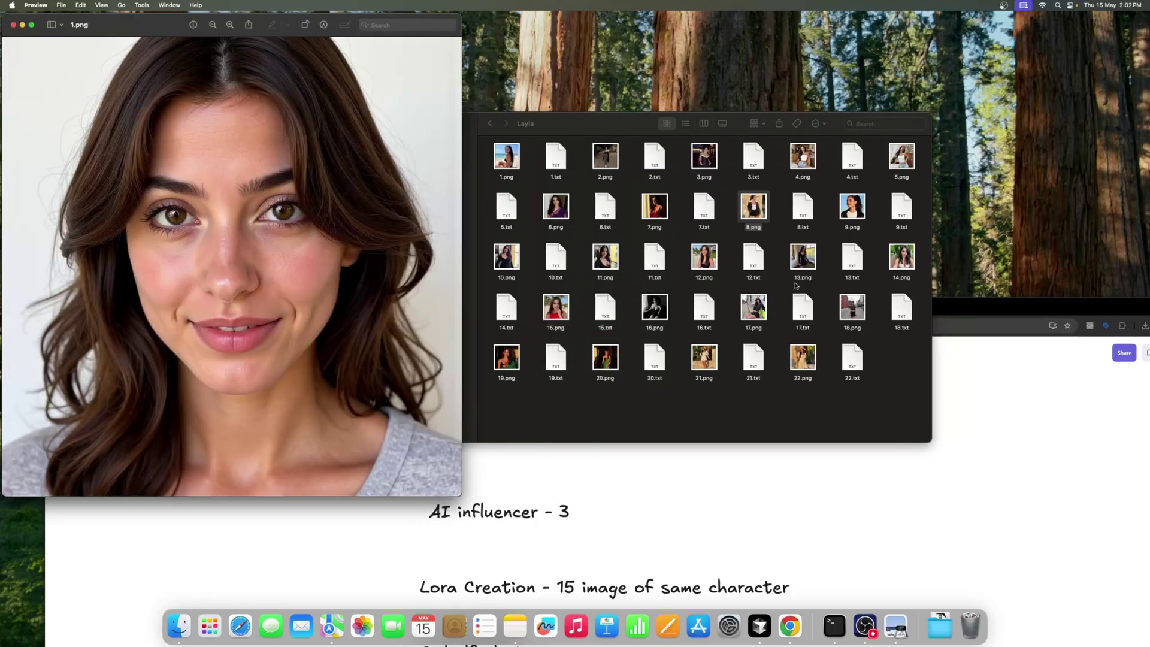
double_click(806, 211)
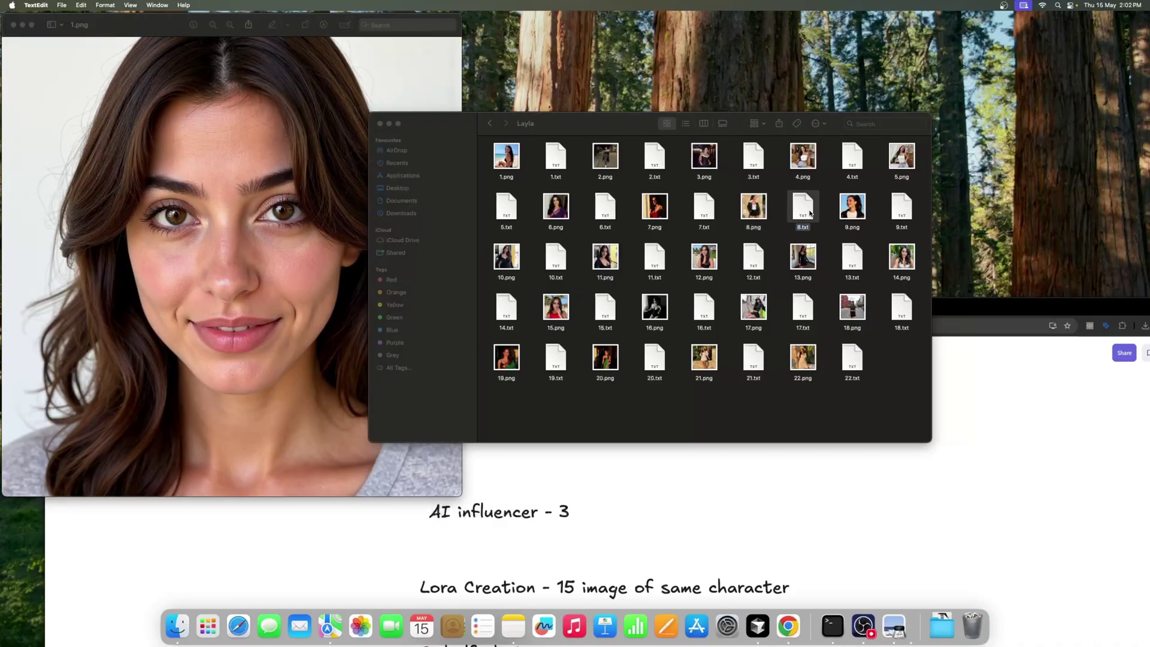
click(145, 52)
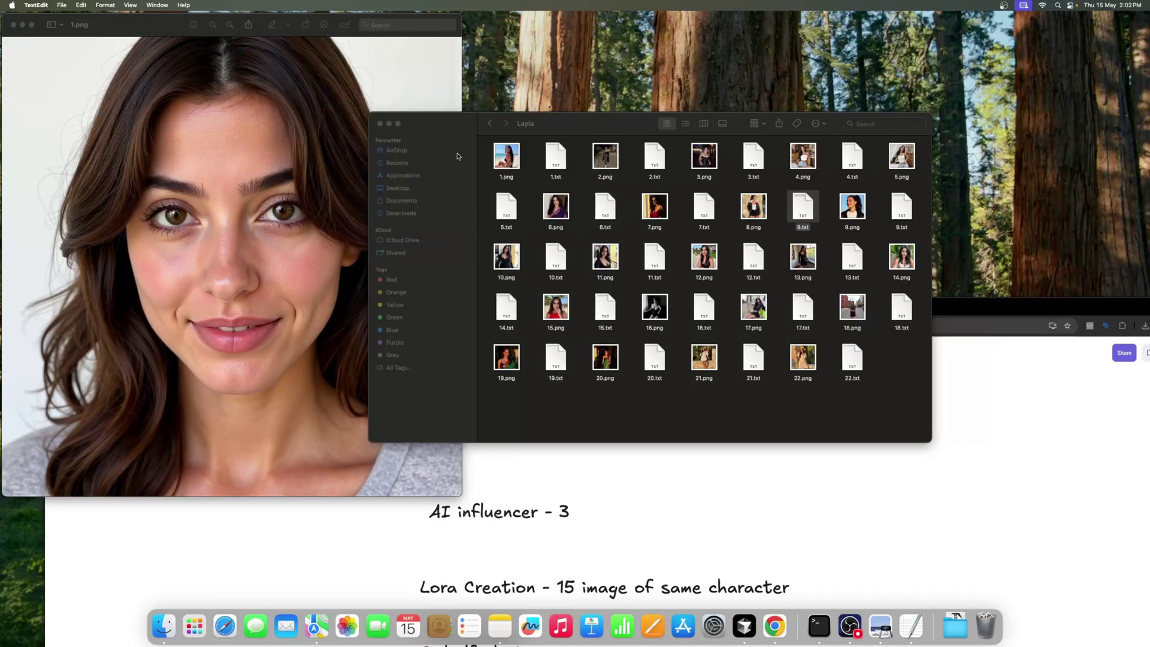
Close the Layla folder window, bring the browser to full screen and switch to the ComfyUI workflow.
click(381, 124)
click(830, 312)
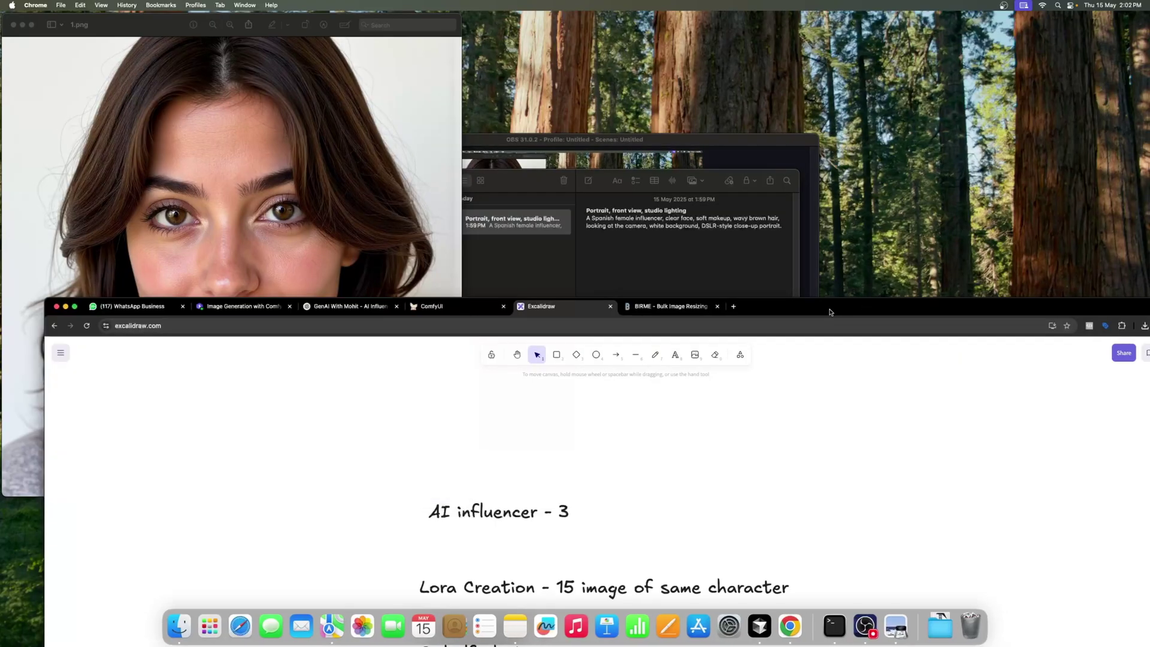
drag(830, 312, 756, 67)
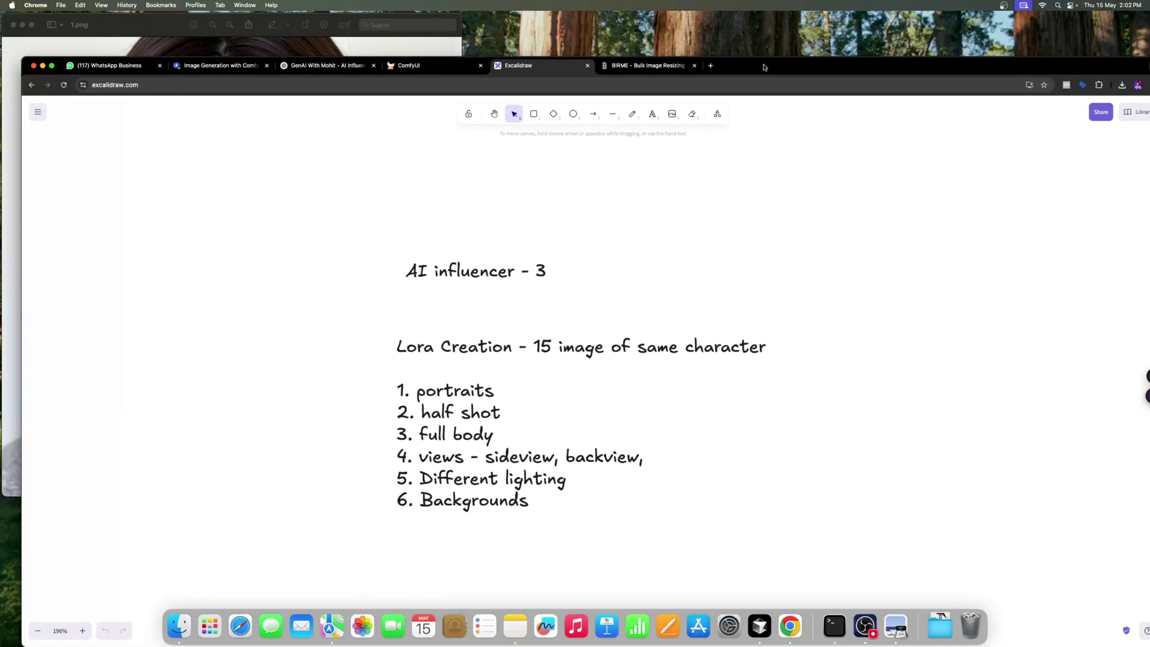
click(52, 70)
click(383, 8)
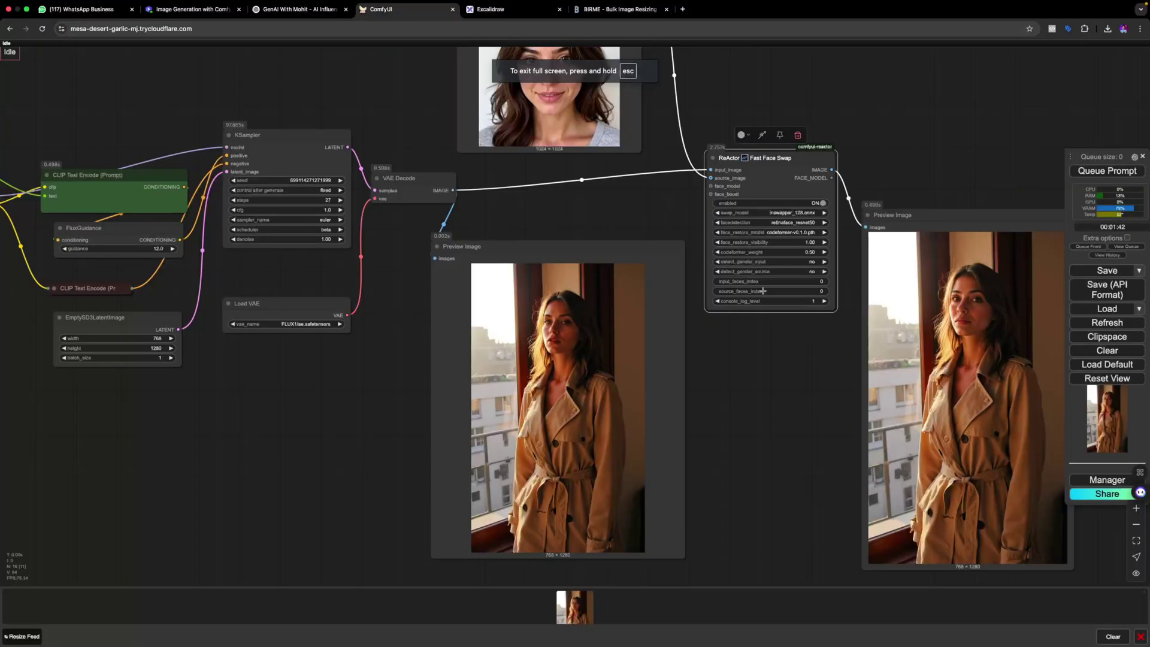
Check prompt 1 in ChatGPT, return to ComfyUI, raise the KSampler seed by one and queue the face-swap workflow.
scroll(625, 371, right, 3)
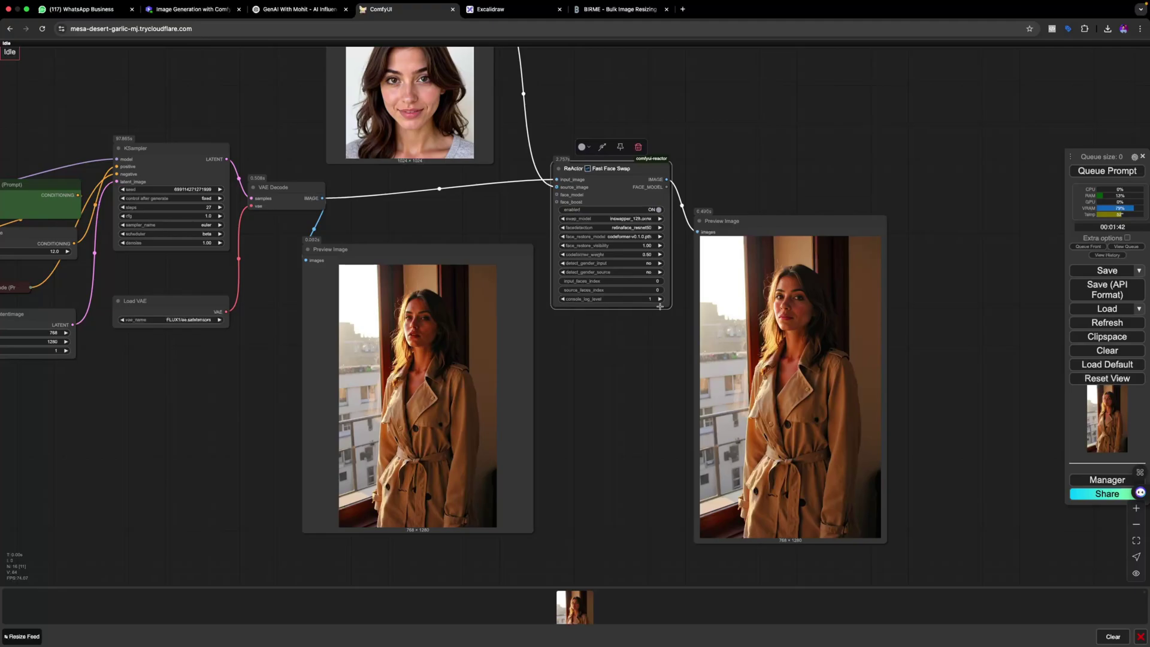
click(301, 13)
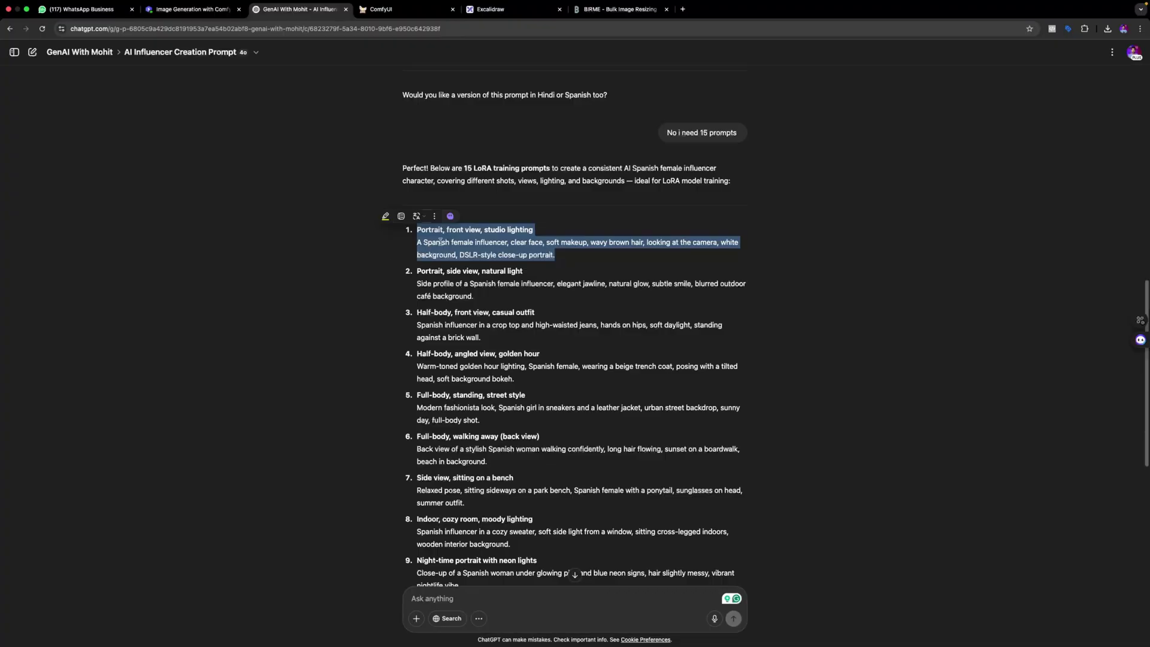
click(398, 13)
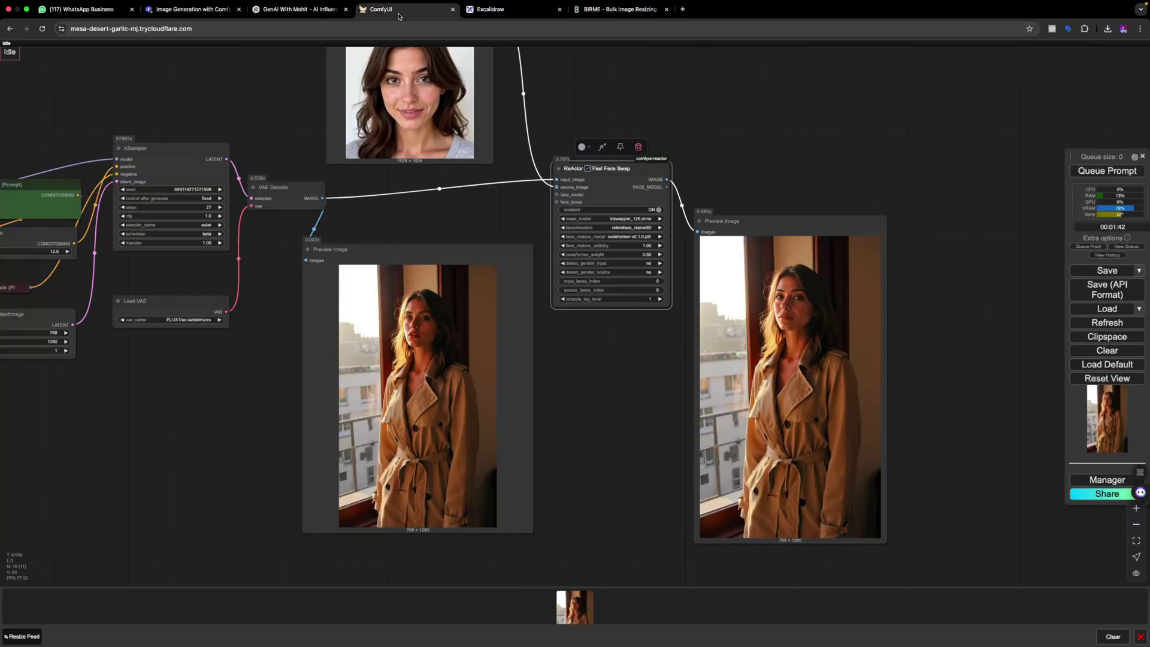
scroll(870, 211, up, 3)
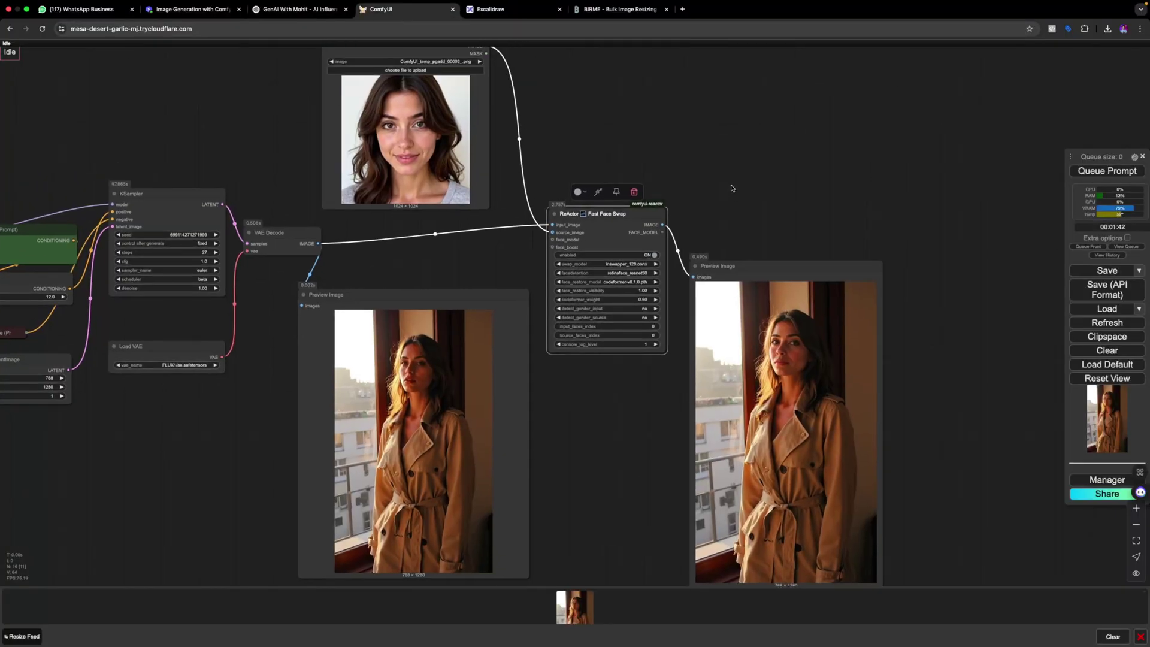
drag(731, 188, 809, 212)
scroll(826, 203, up, 2)
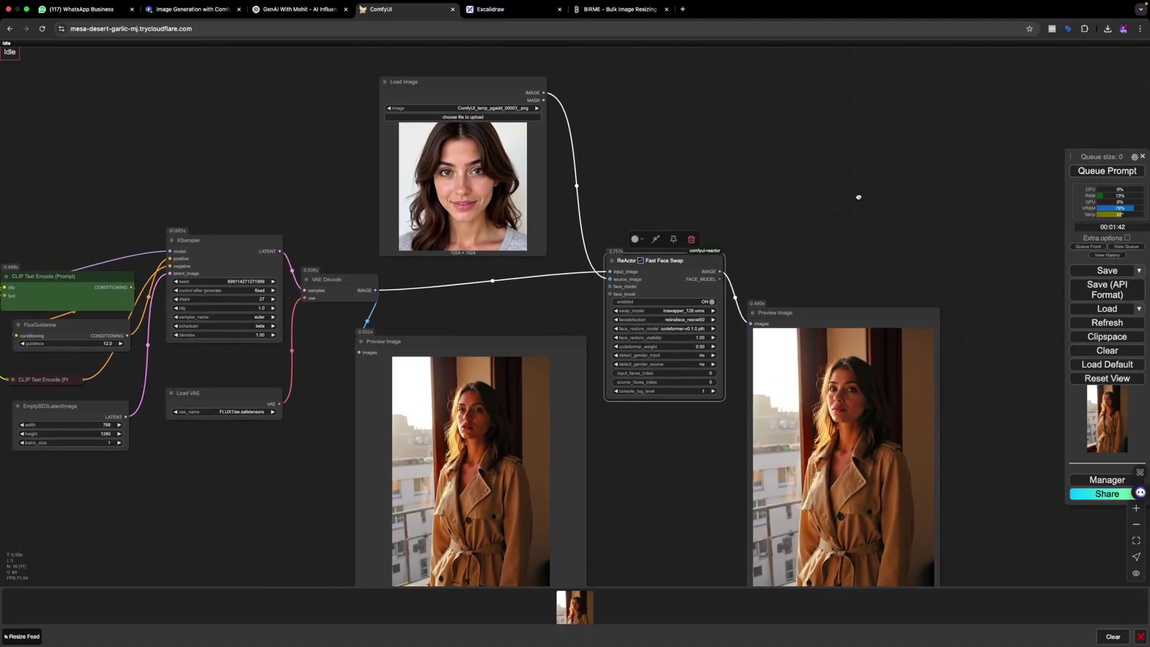
scroll(719, 217, up, 2)
key(ctrl+Return)
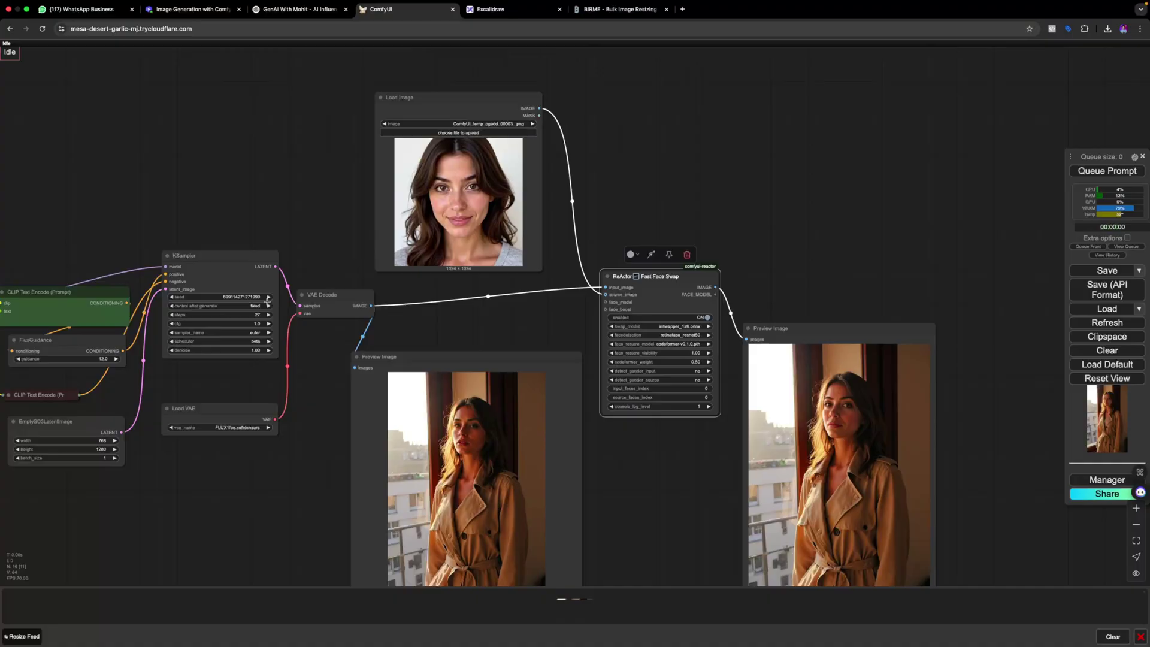
click(1107, 171)
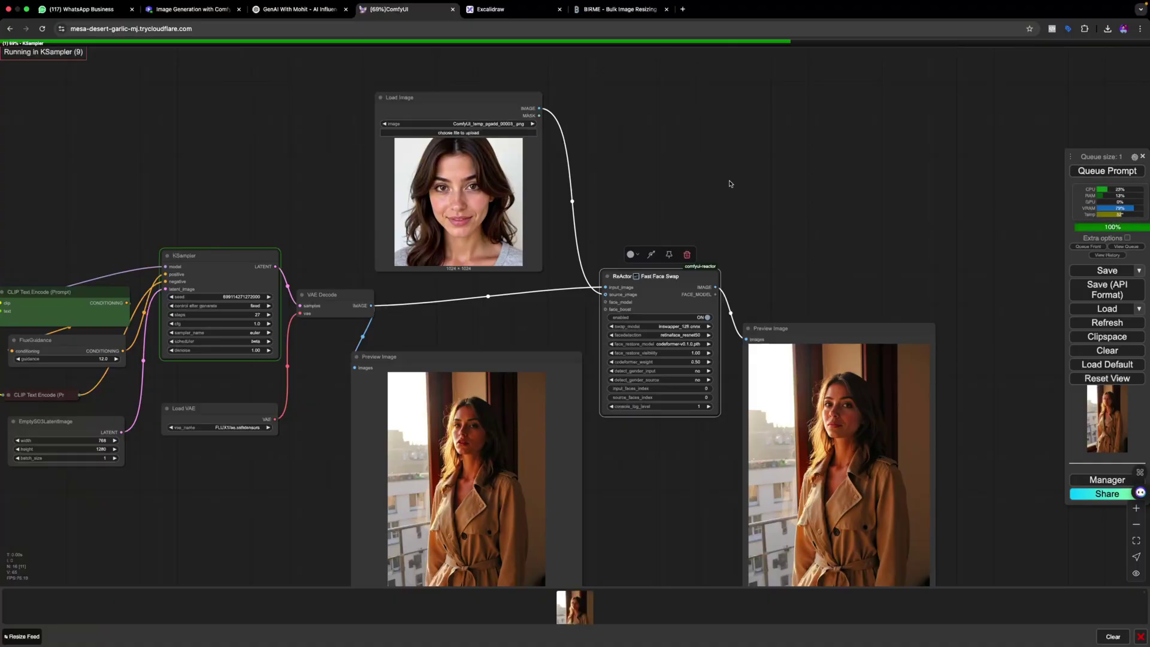
drag(744, 174, 713, 231)
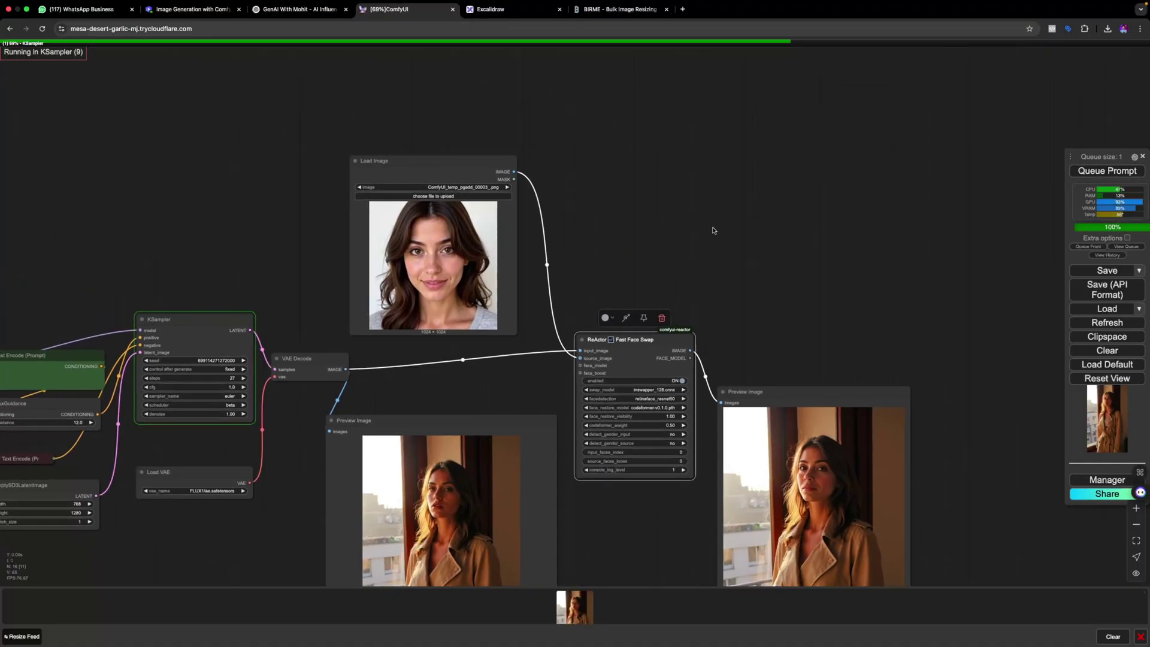
Review the LoRA image checklist in Excalidraw and the BIRME resizing page, and return to the running ComfyUI workflow.
click(489, 13)
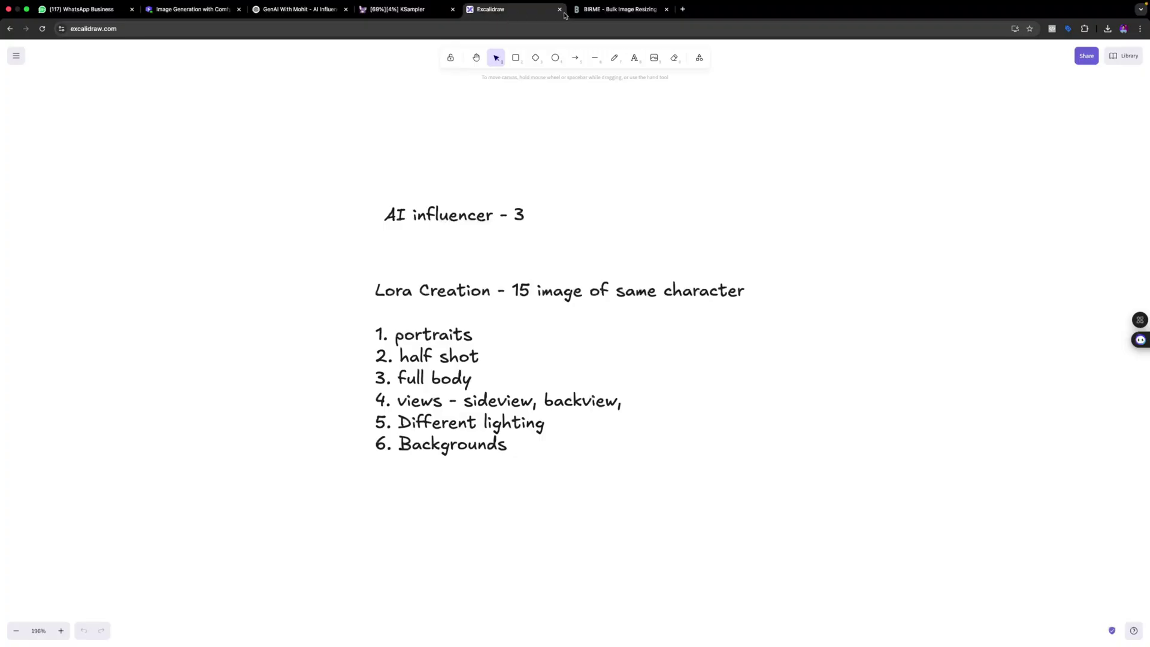
click(619, 9)
click(514, 13)
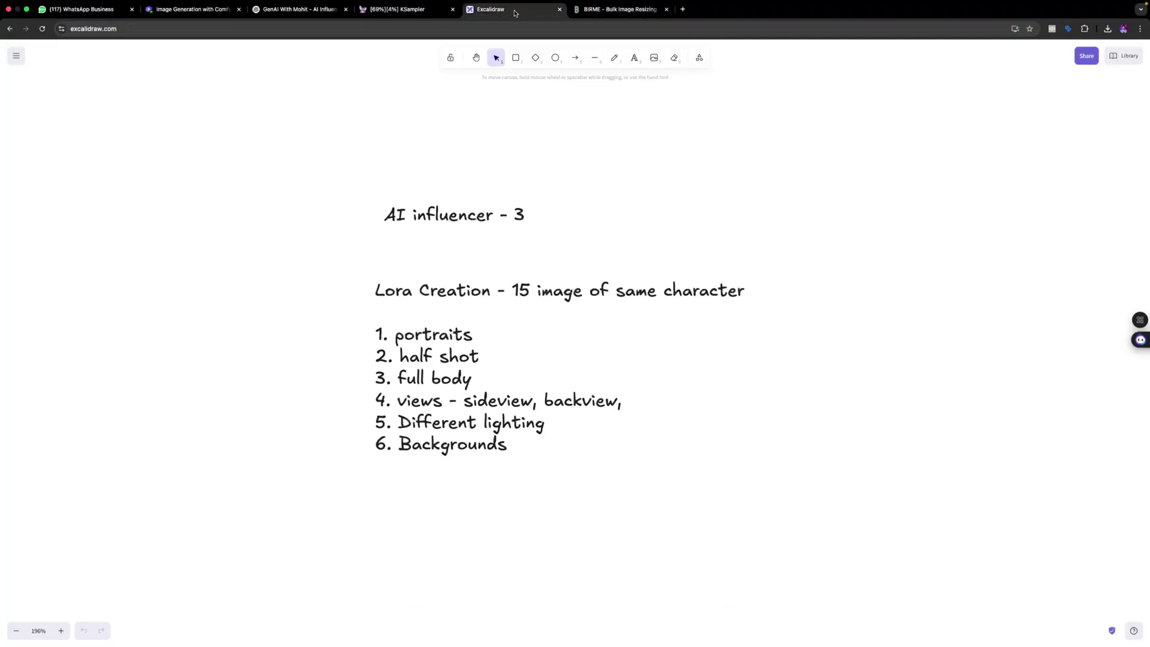
click(618, 9)
click(495, 9)
click(397, 9)
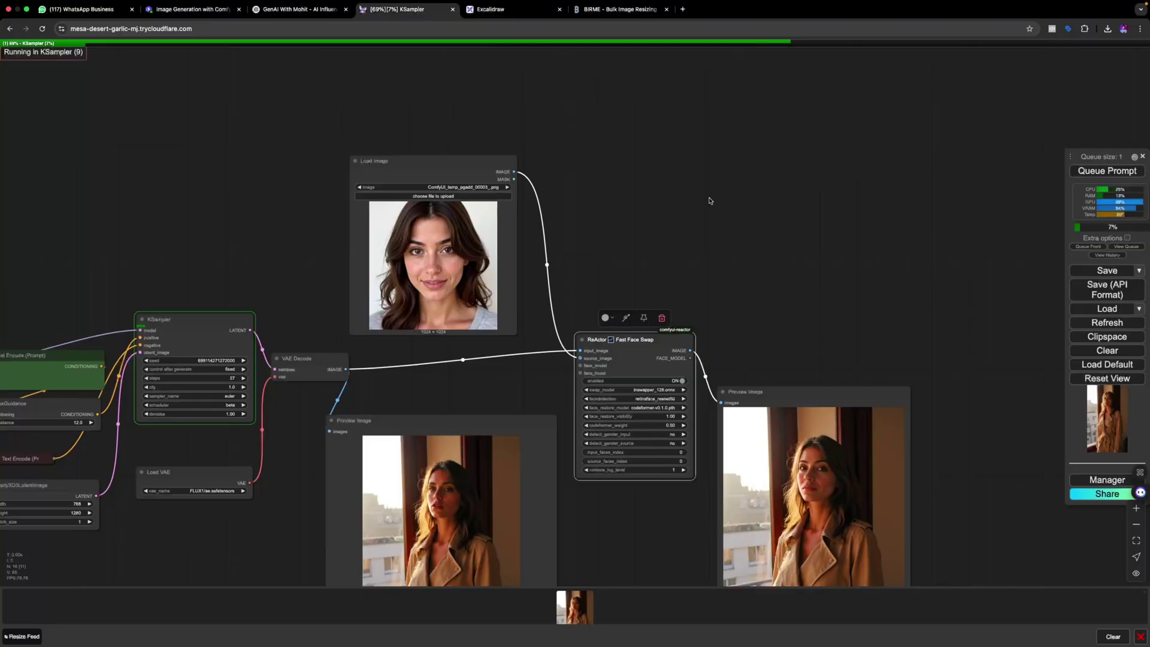
Take the browser out of full screen and open the Downloads folder to view the Layla folder and Layla.zip.
click(27, 10)
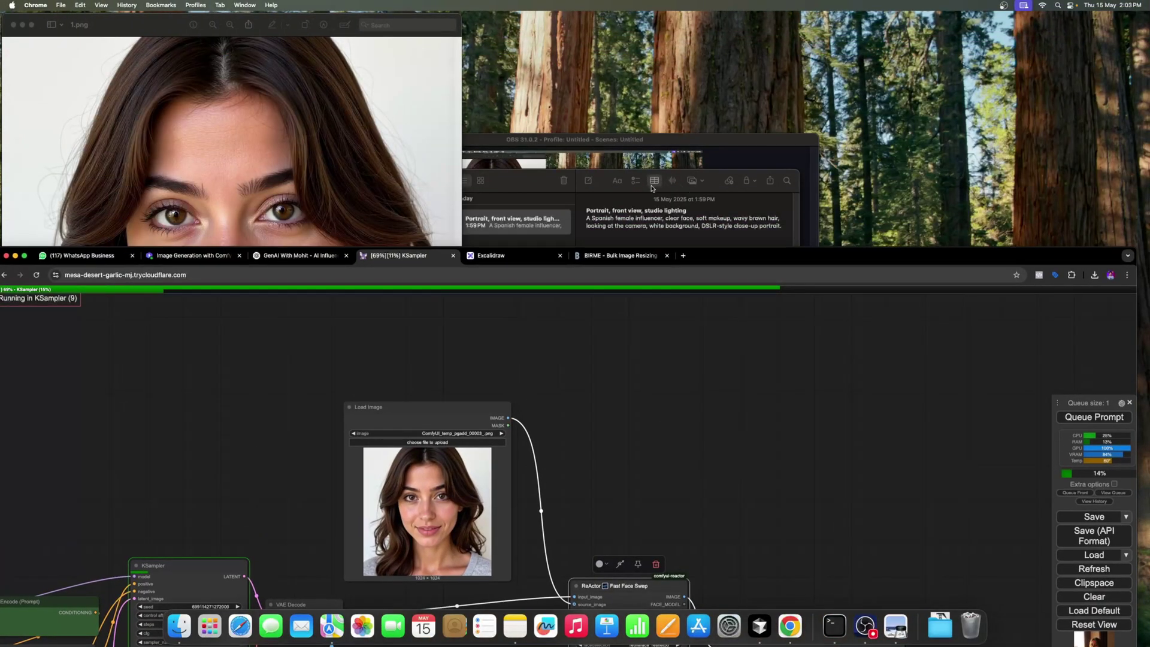
click(735, 147)
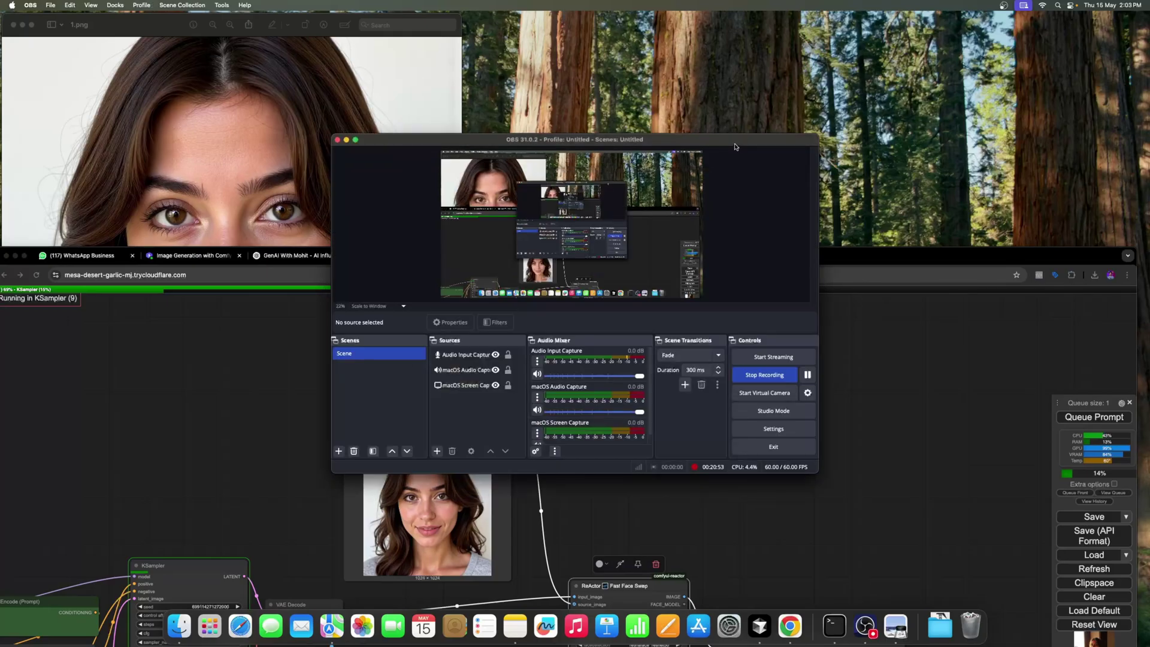
click(861, 232)
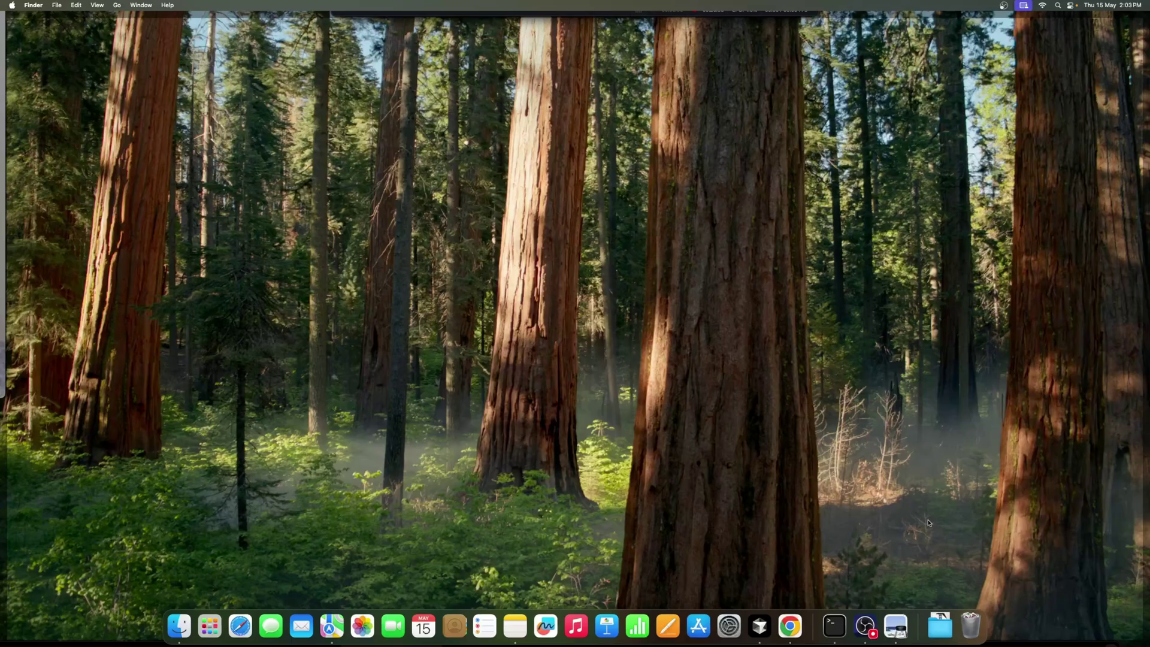
click(939, 626)
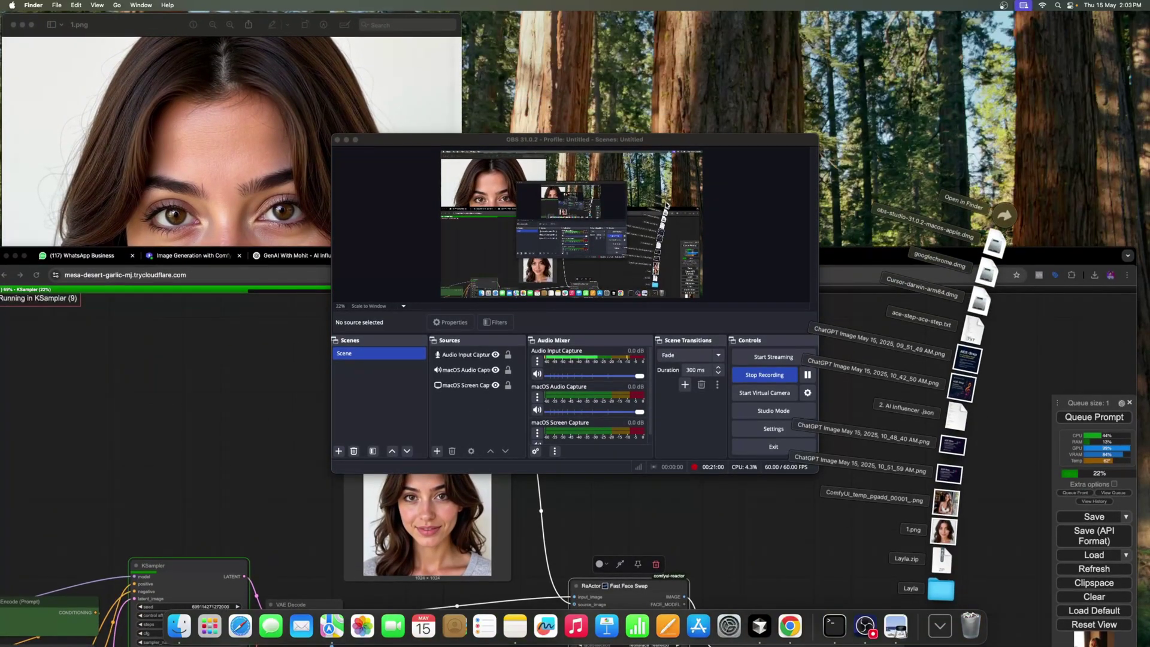
click(863, 271)
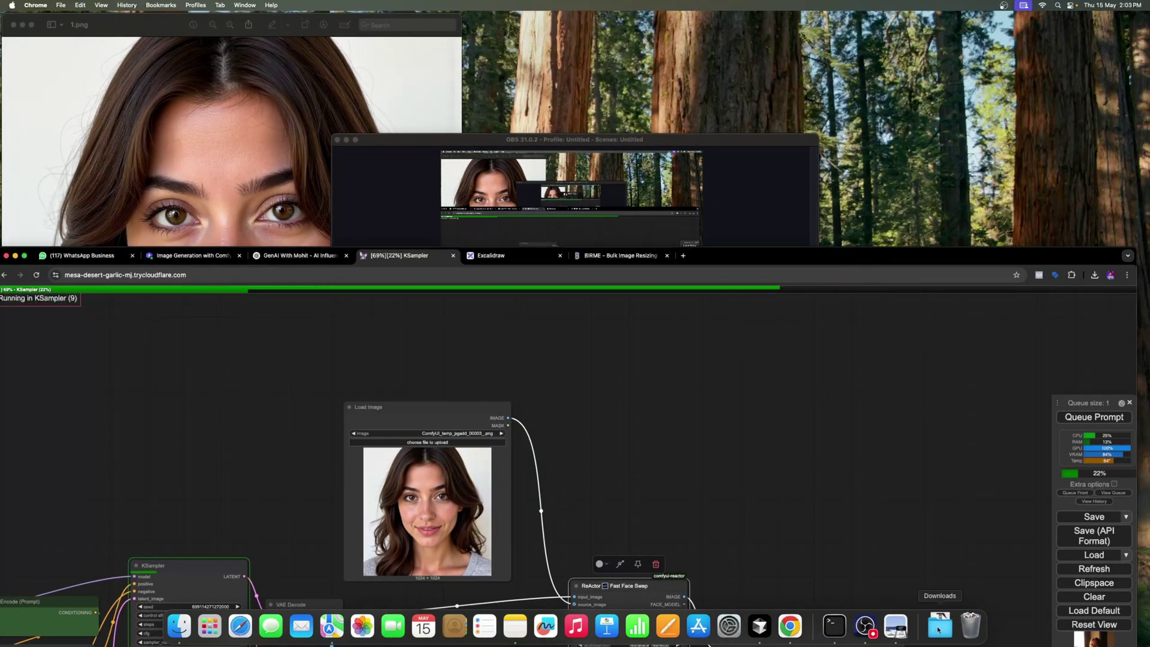
click(1057, 6)
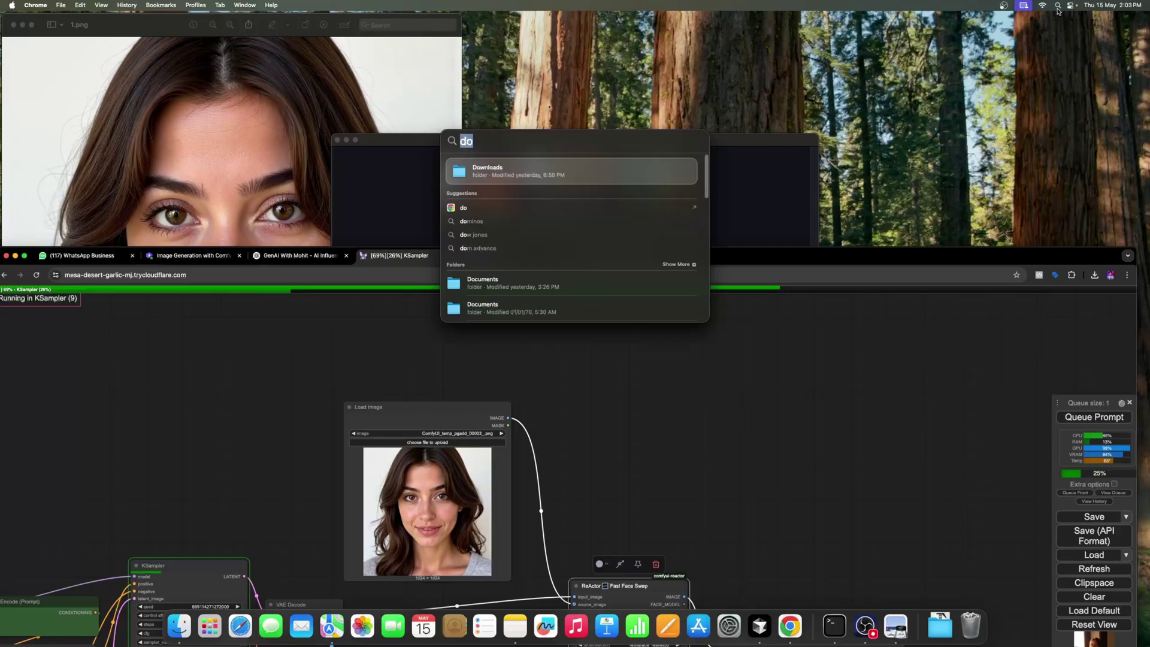
click(693, 170)
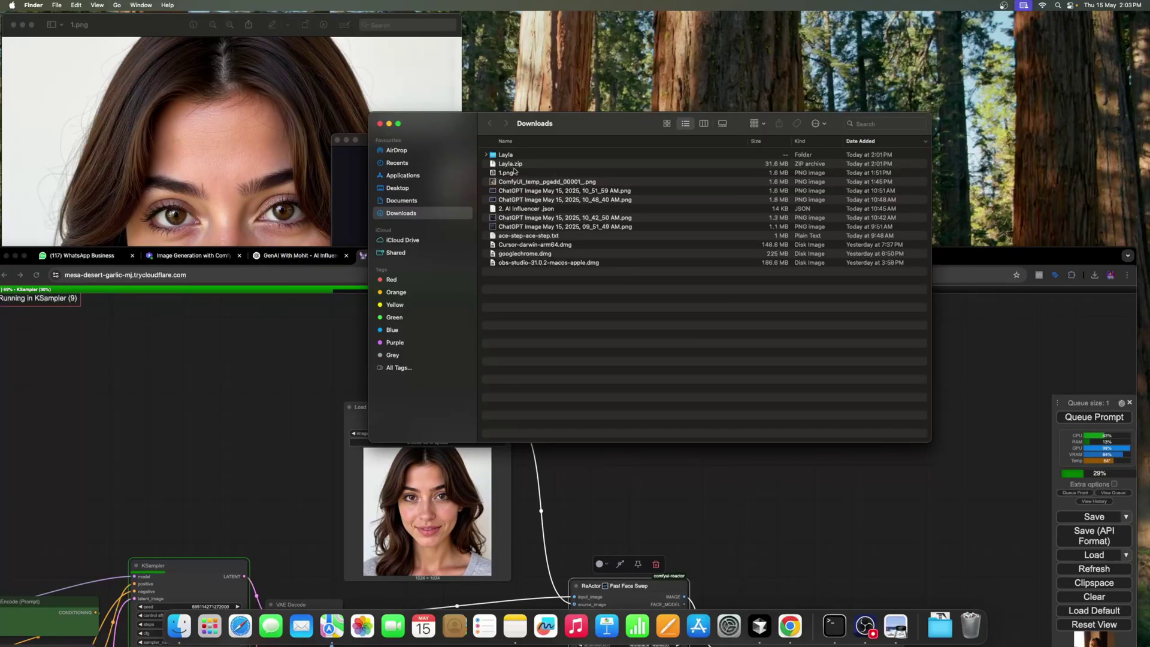
key(F11)
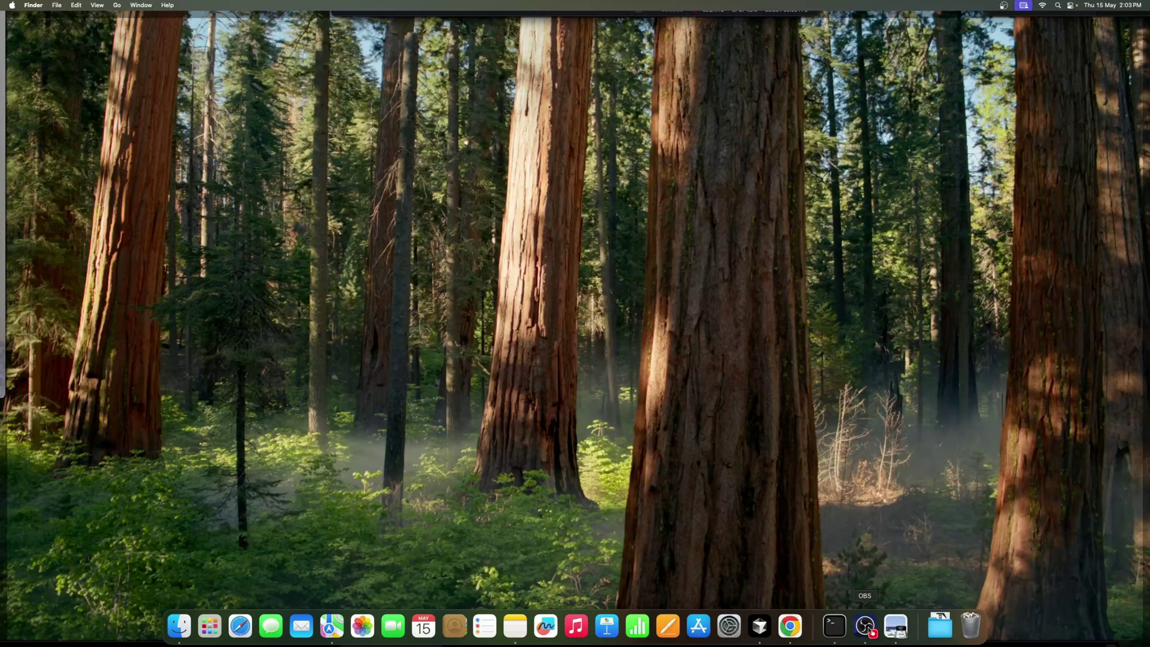
key(F11)
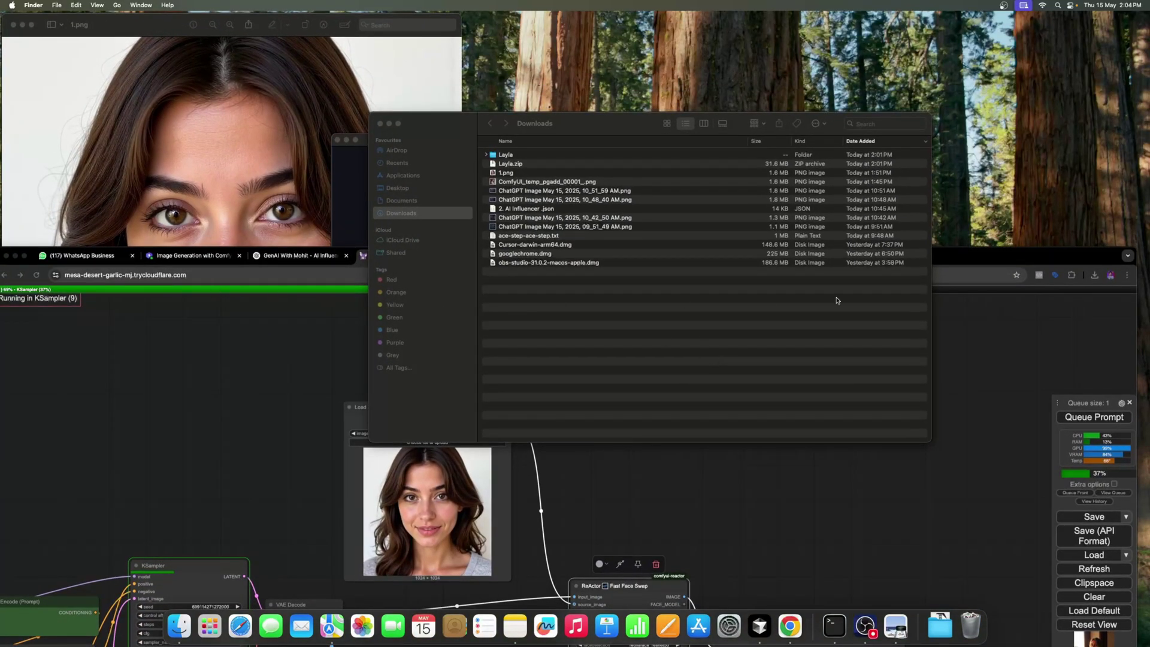
Bring the browser window back into view and open Replicate and fal.ai in two new tabs.
click(989, 329)
drag(801, 265, 831, 19)
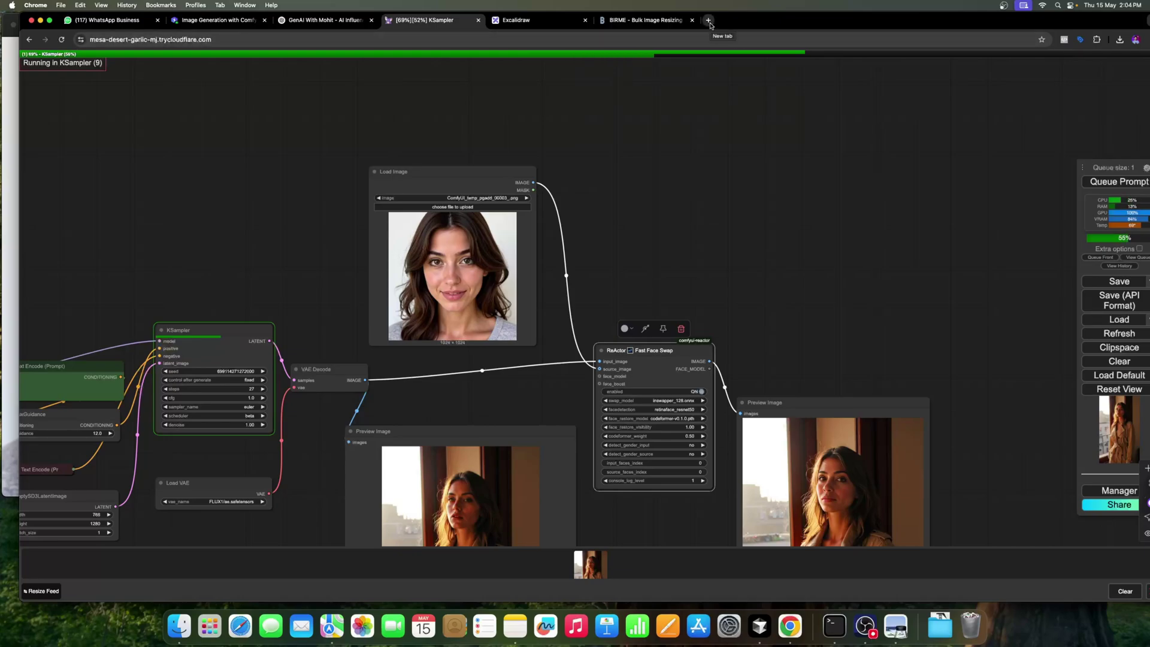
click(709, 20)
text(re)
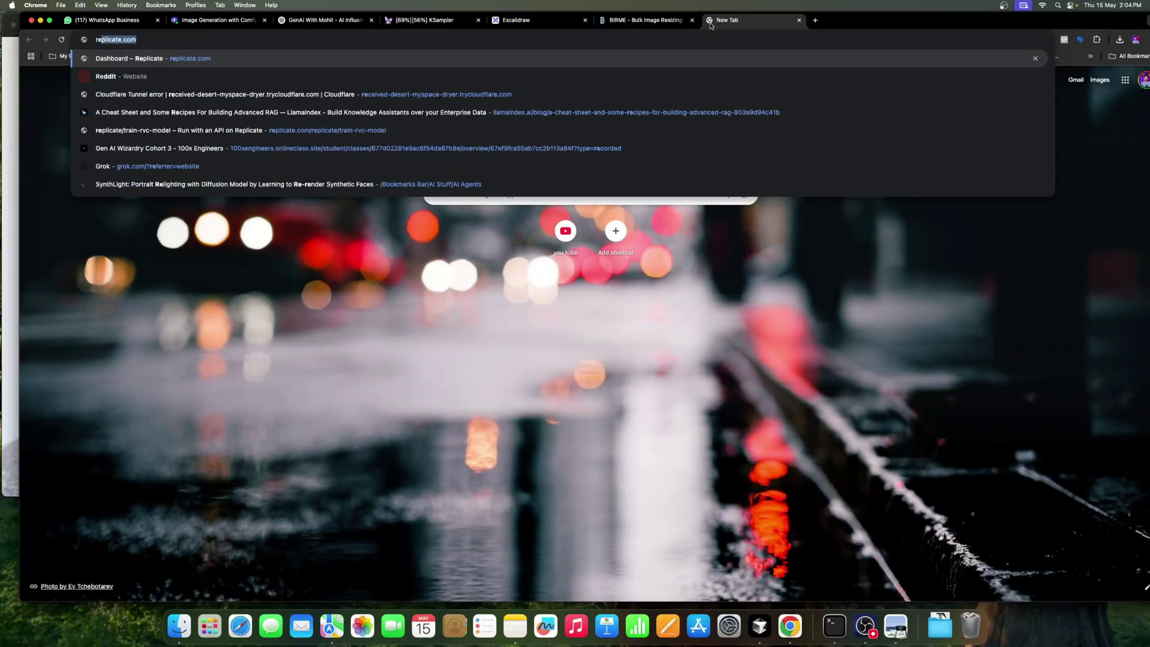
click(214, 62)
click(815, 20)
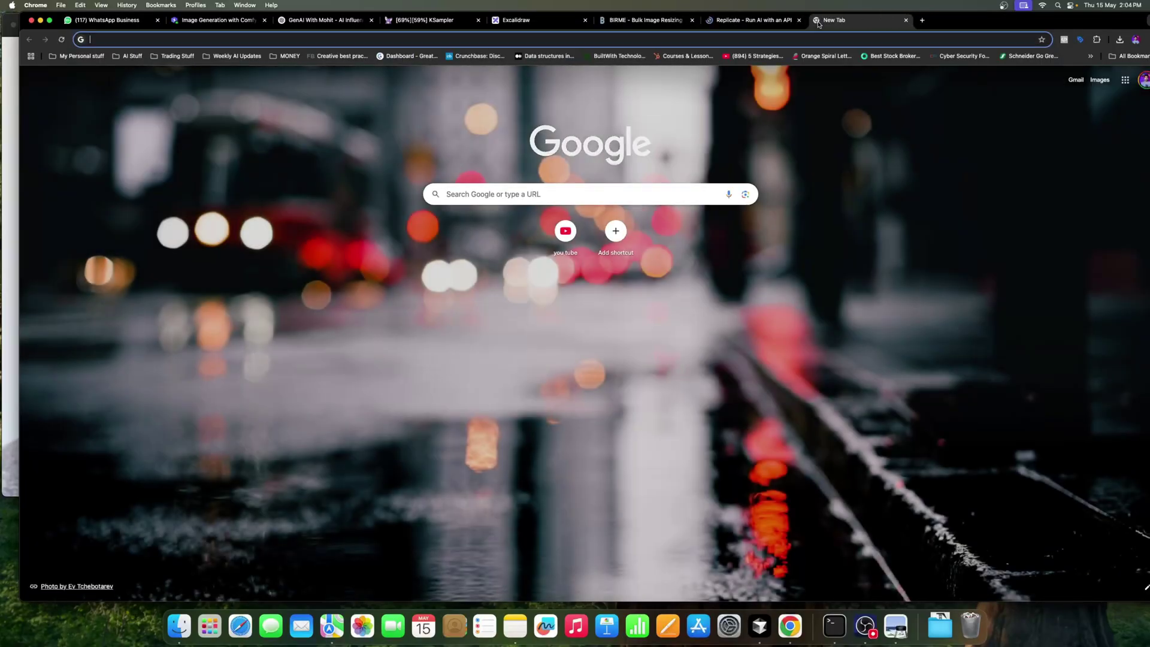
text(fal.ai)
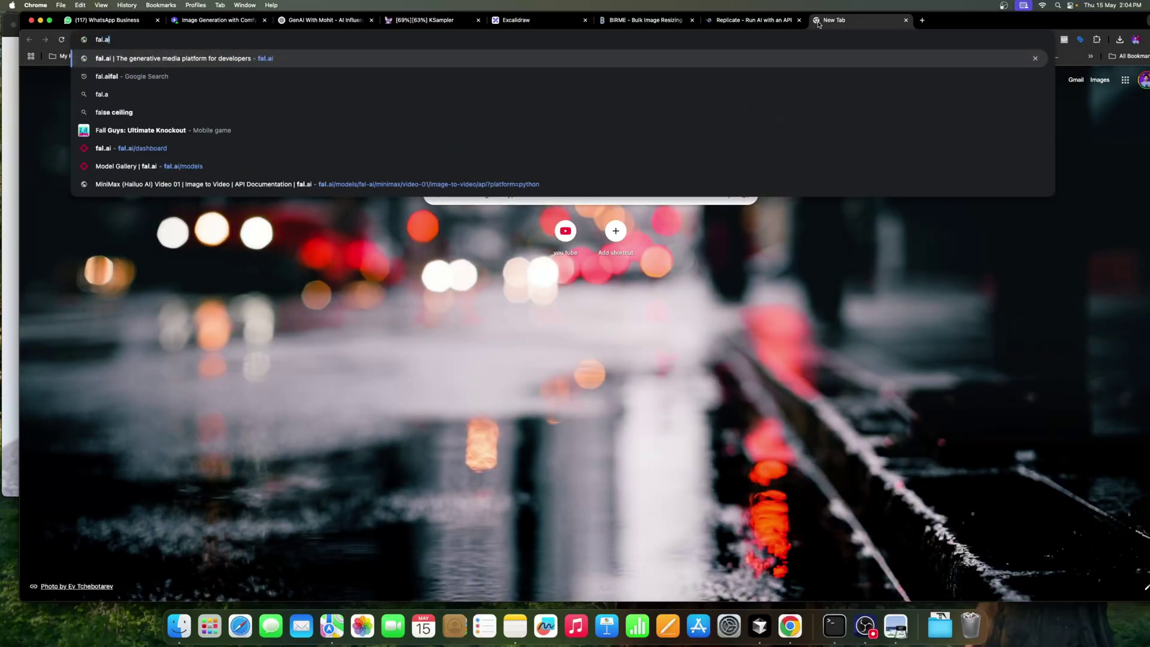
click(855, 62)
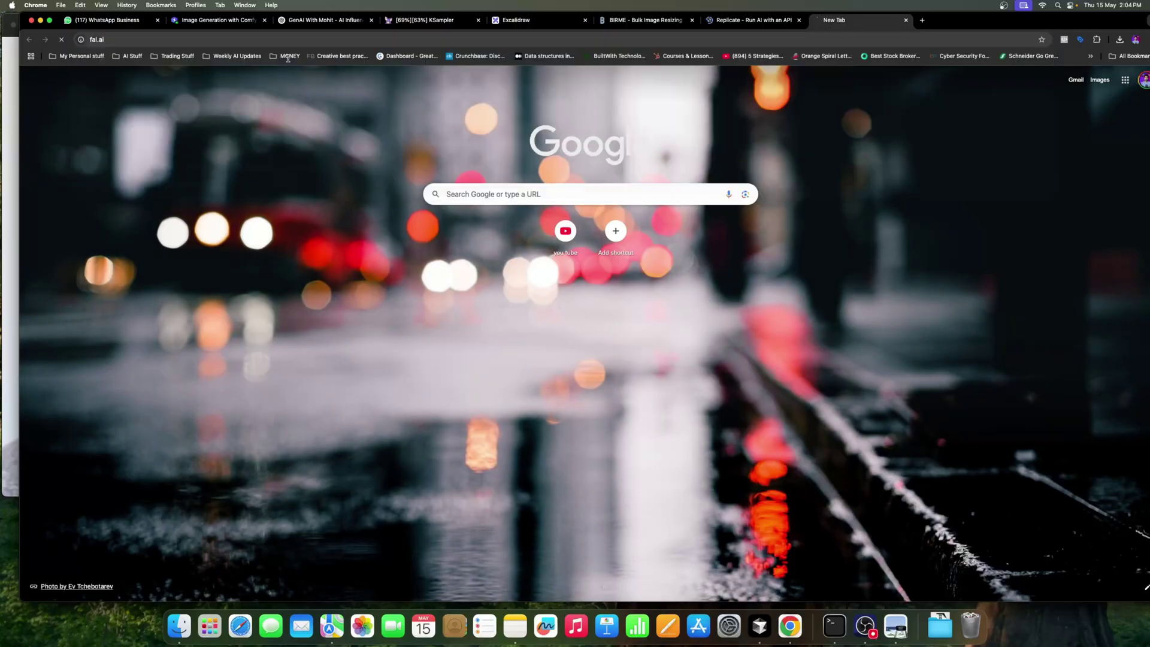
click(755, 23)
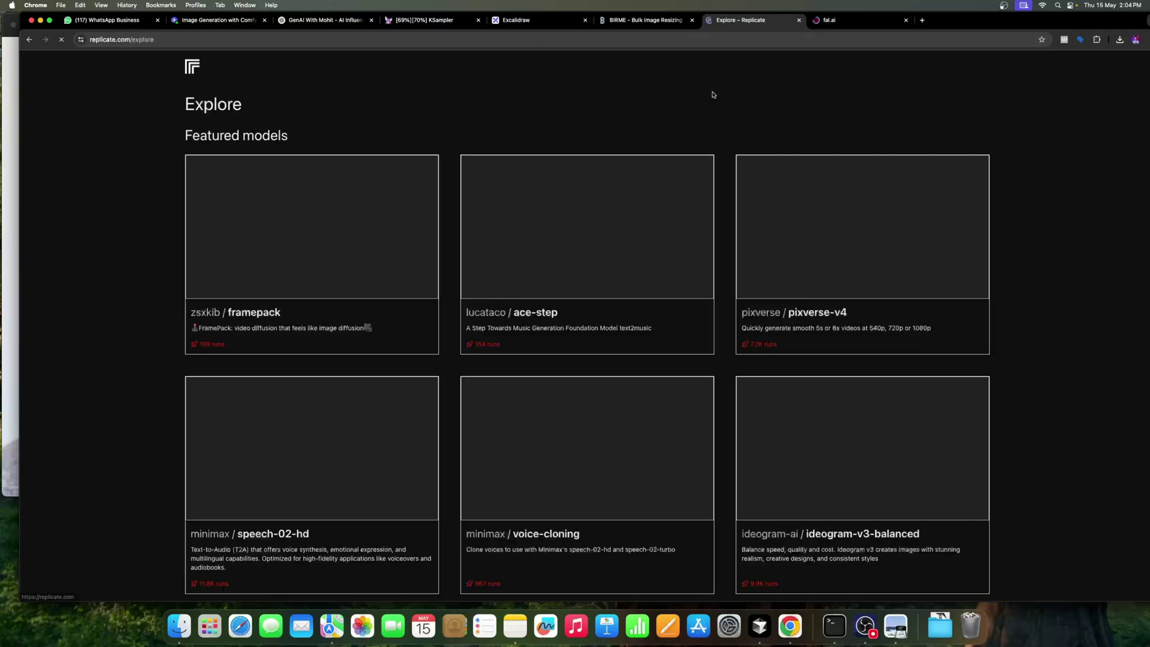
Search fal.ai for flux and open the flux-lora-fast-training model.
click(835, 20)
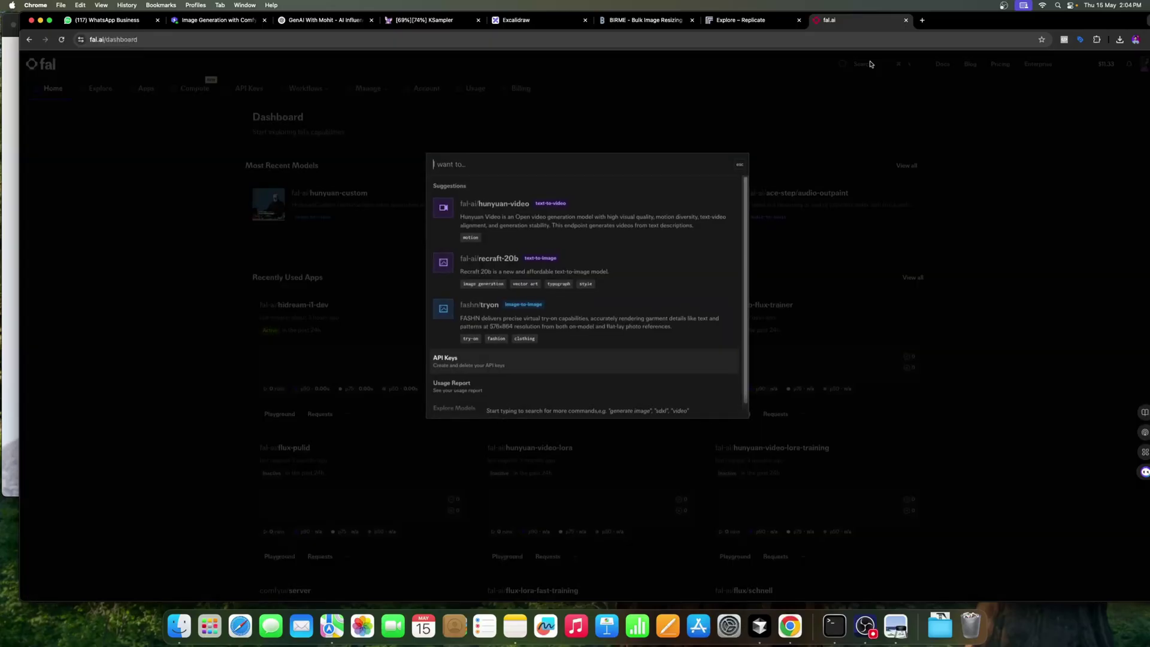
click(869, 63)
text(flux)
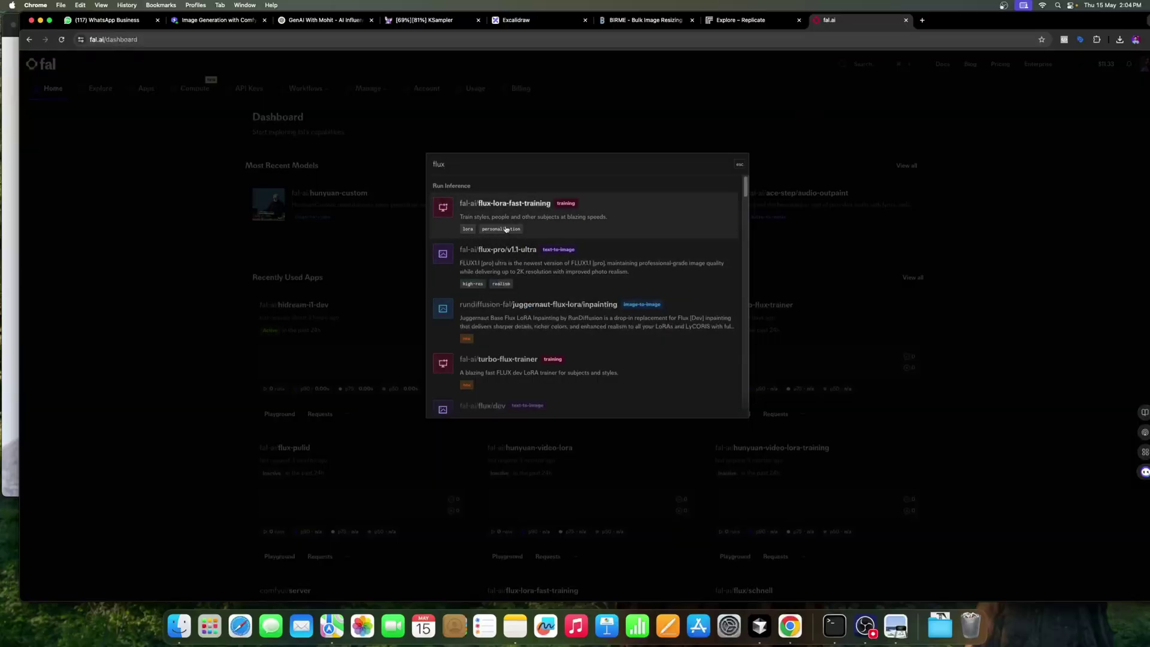
click(543, 228)
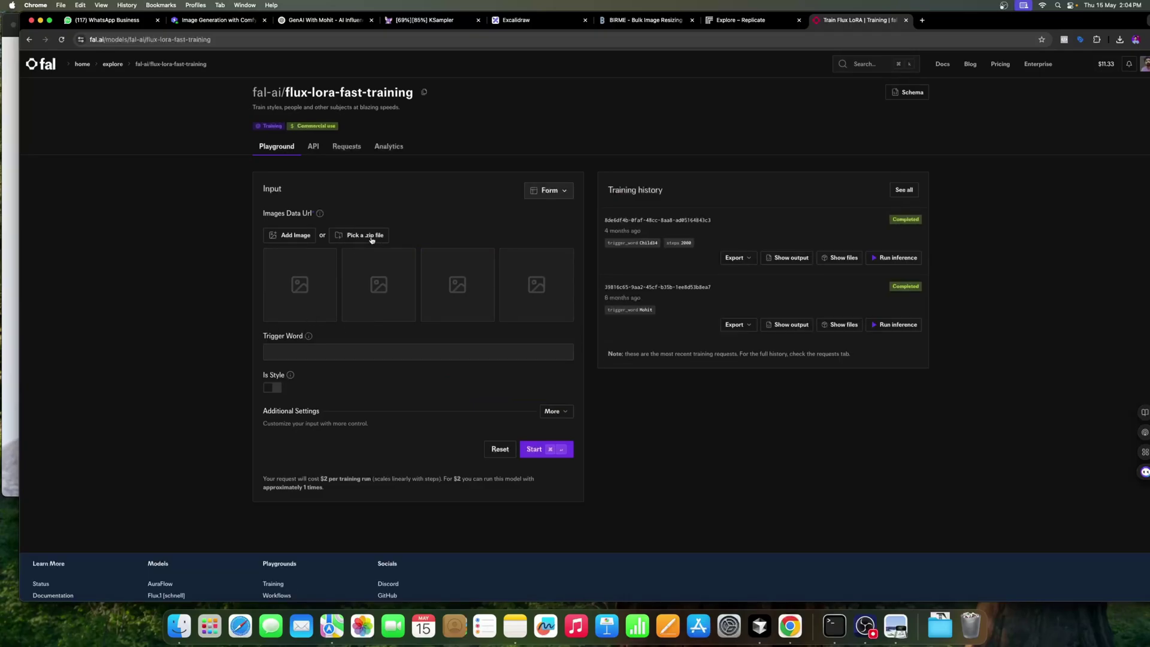
Load Layla.zip from the Downloads folder as the training images and set the trigger word to LaylaX.
click(372, 239)
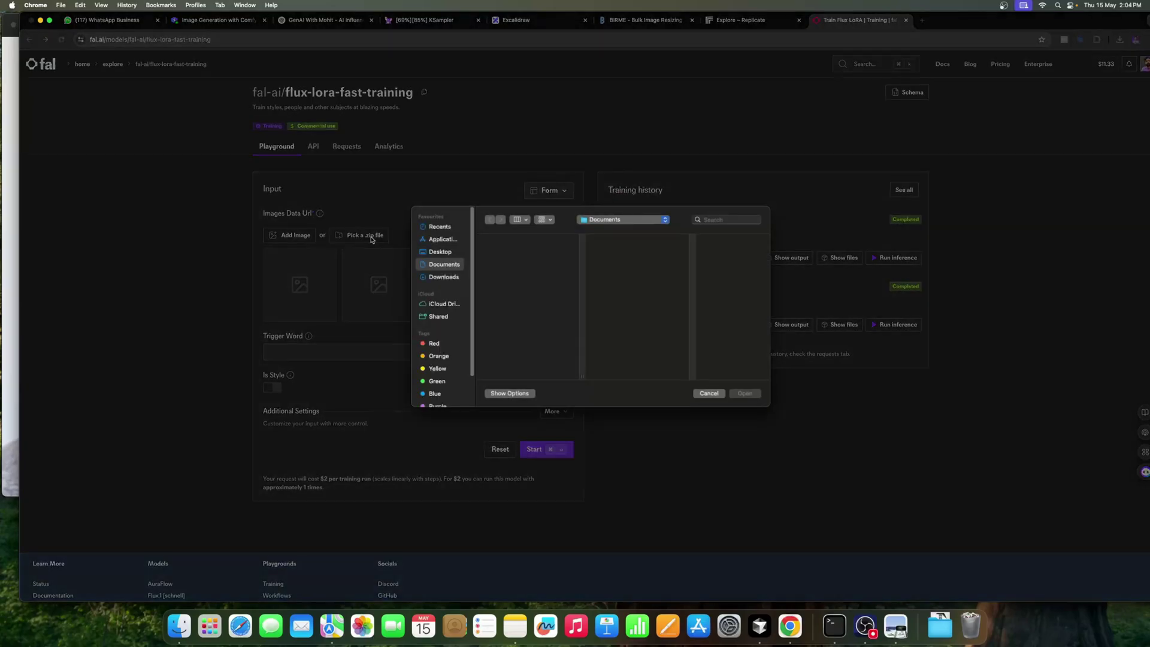
click(440, 277)
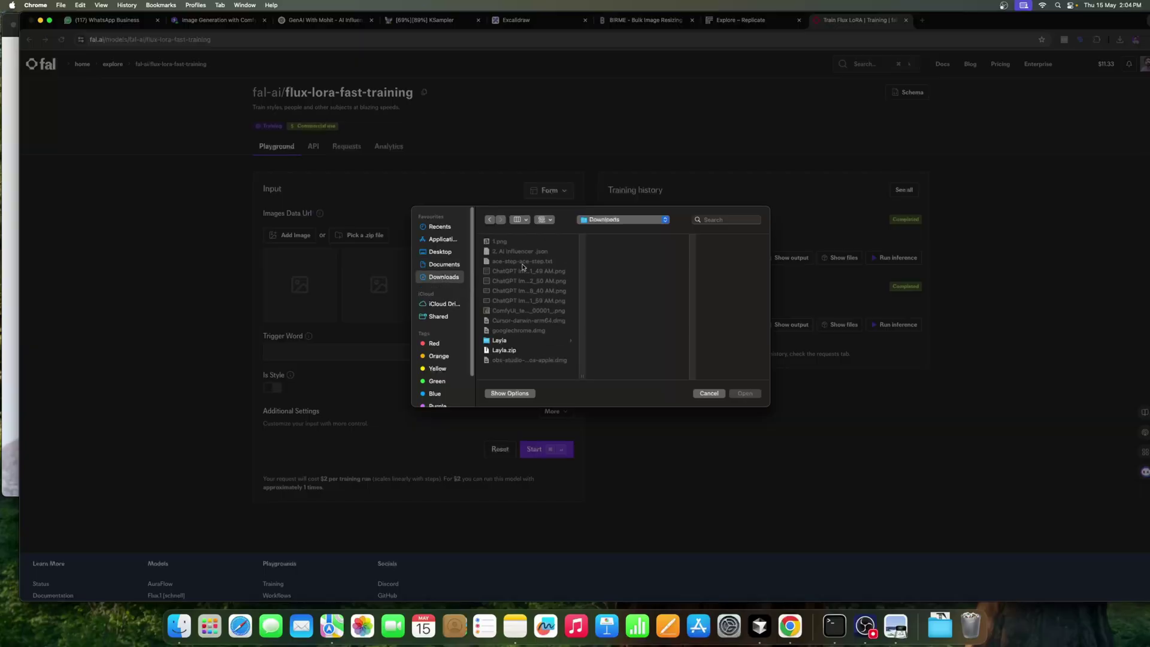
click(498, 350)
click(746, 393)
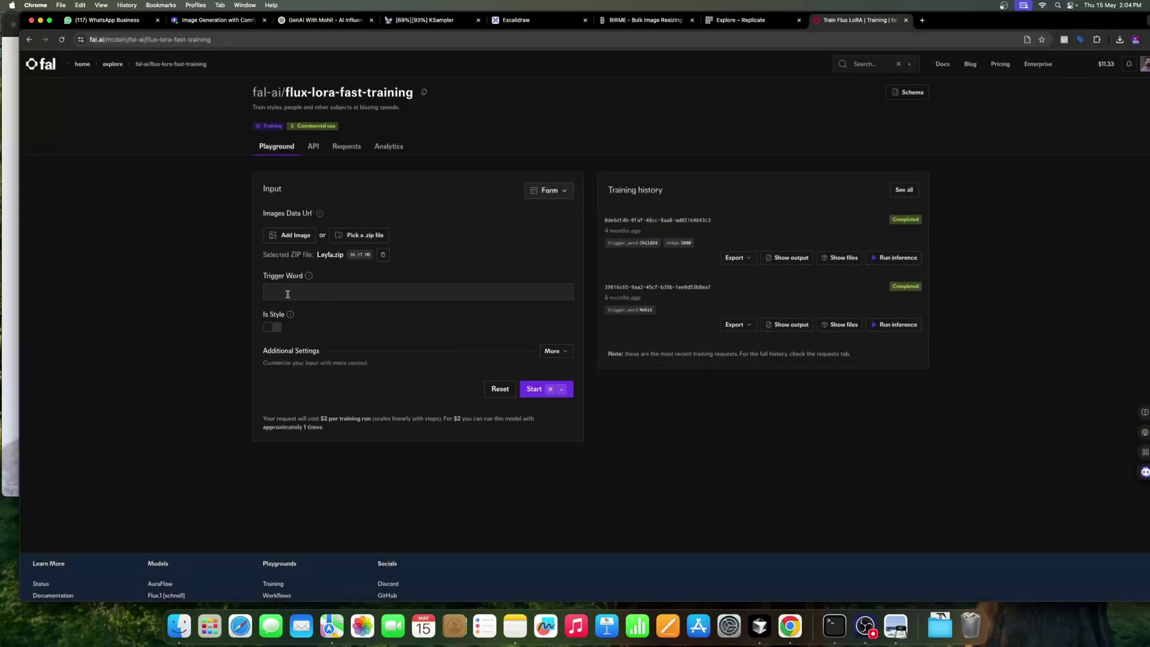
click(318, 294)
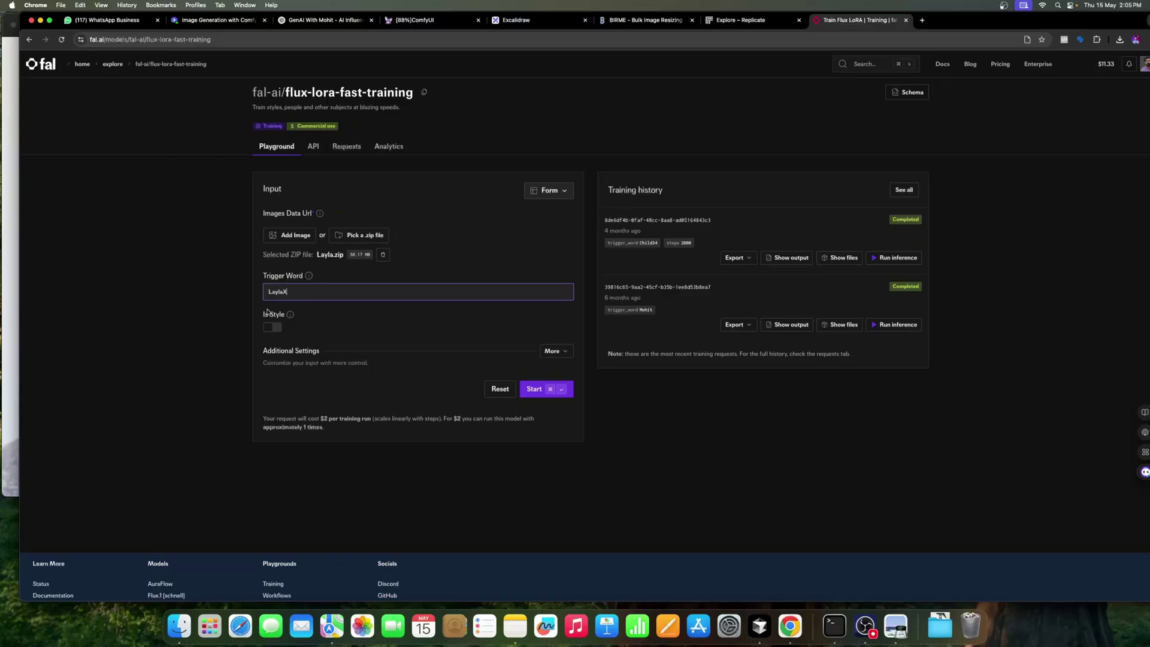
Expand the additional training settings and set the number of steps to 2000.
click(560, 352)
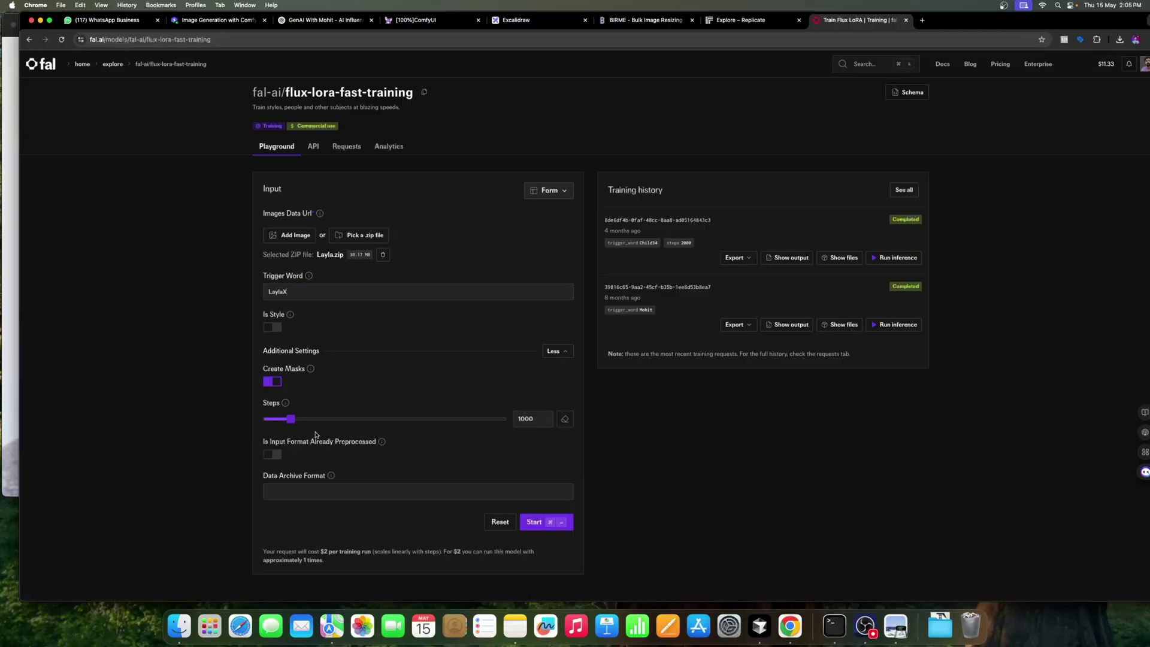
drag(291, 420, 317, 423)
double_click(536, 420)
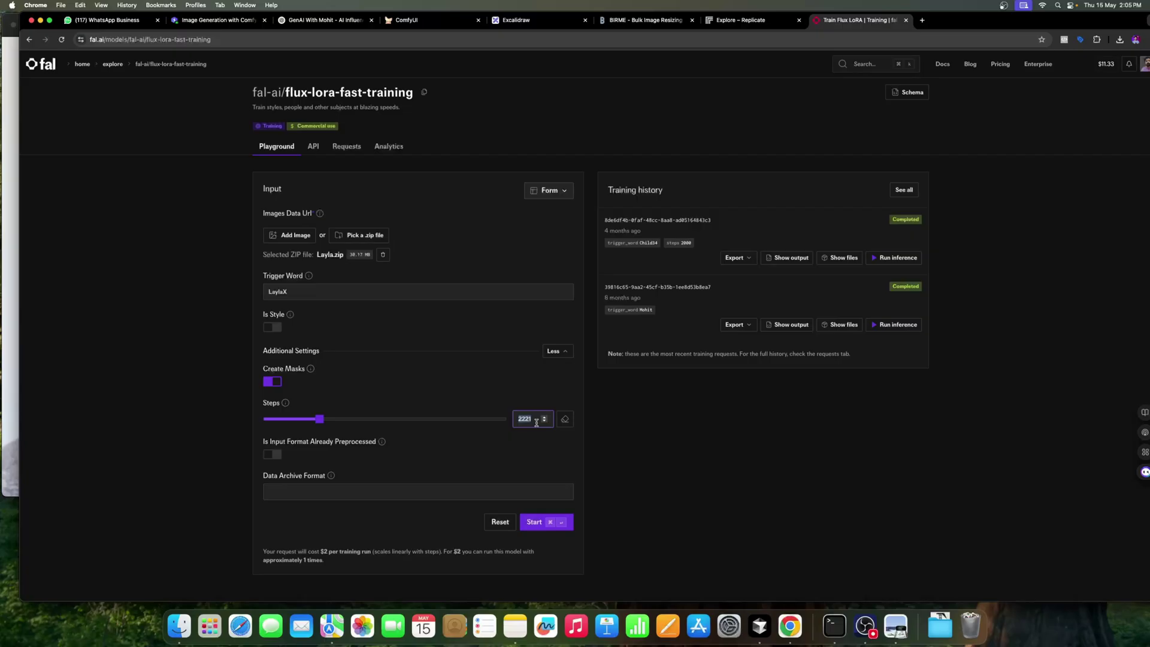
text(2000)
Examine the export options, output and downloadable files of the most recent run in the training history.
click(748, 259)
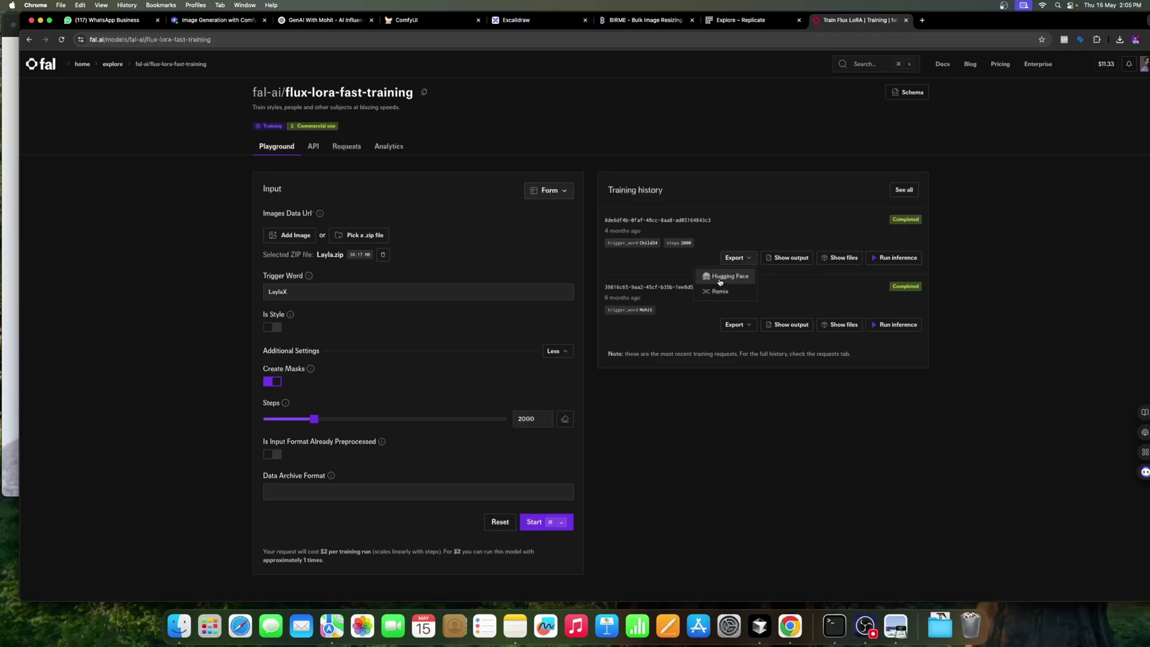
click(792, 262)
click(798, 261)
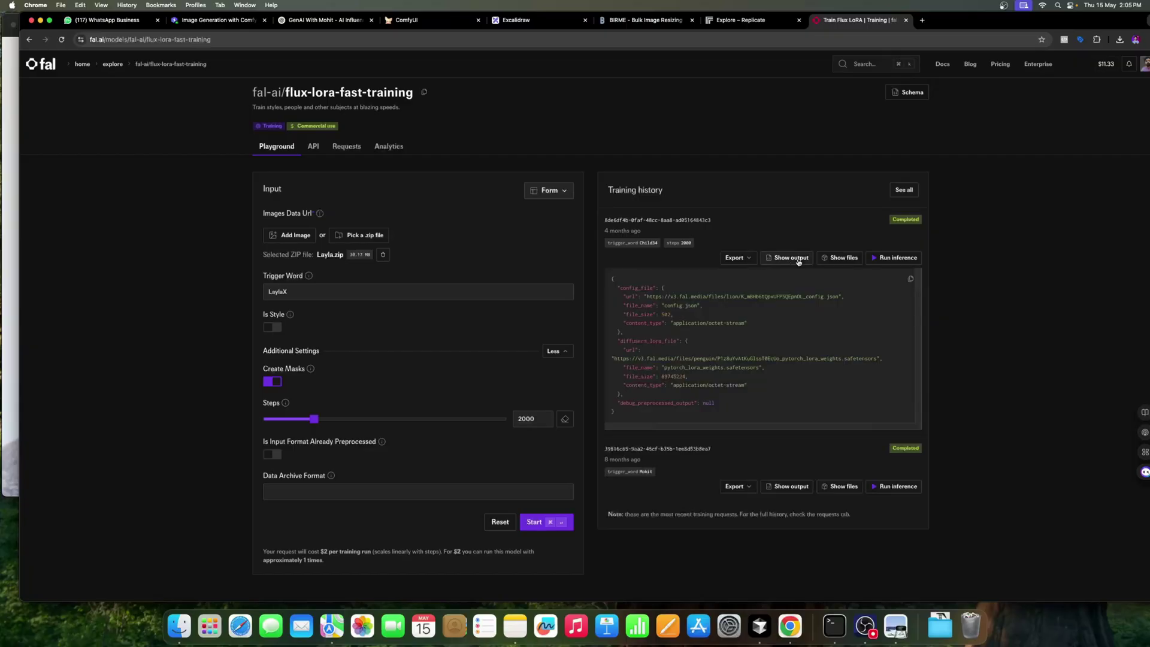
click(831, 259)
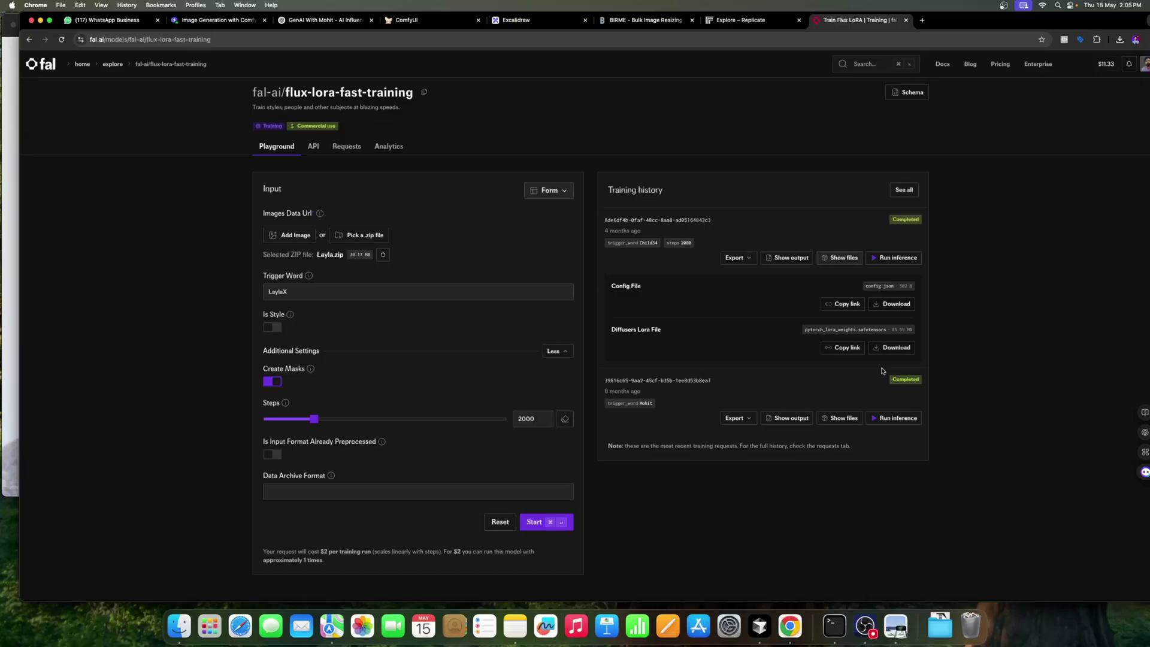
Return to the ComfyUI workflow and view the newly generated face-swap image.
click(428, 20)
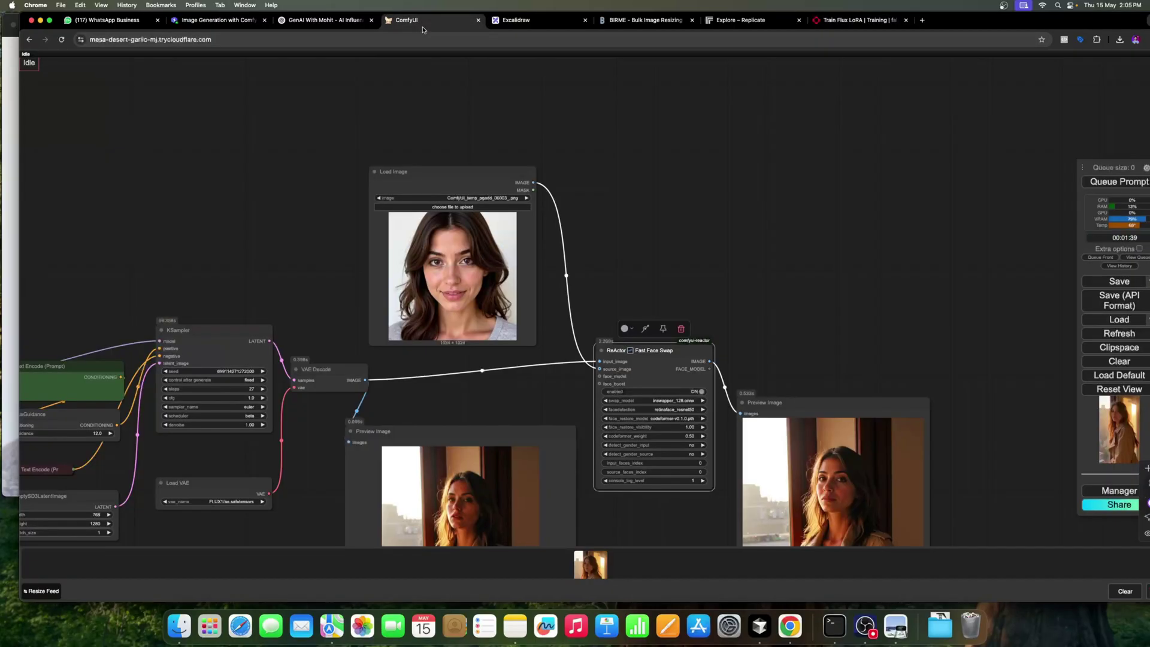
click(335, 19)
click(428, 20)
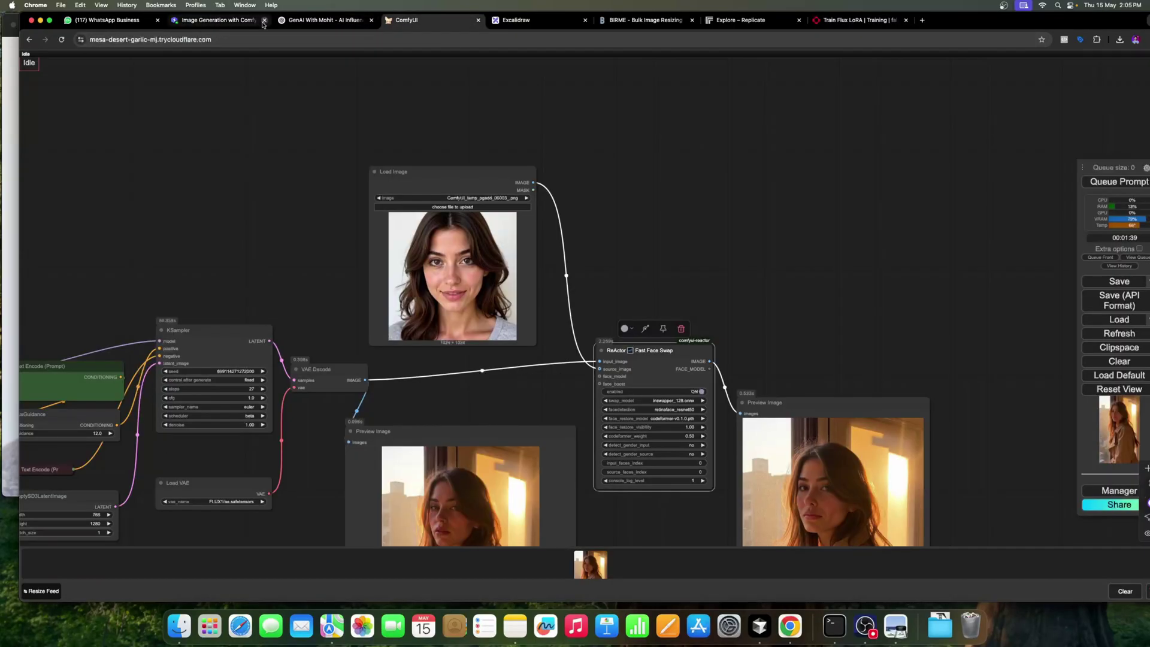
Switch to the Lightning AI studio and open the loras folder inside the ComfyUI models folder.
click(237, 21)
double_click(54, 153)
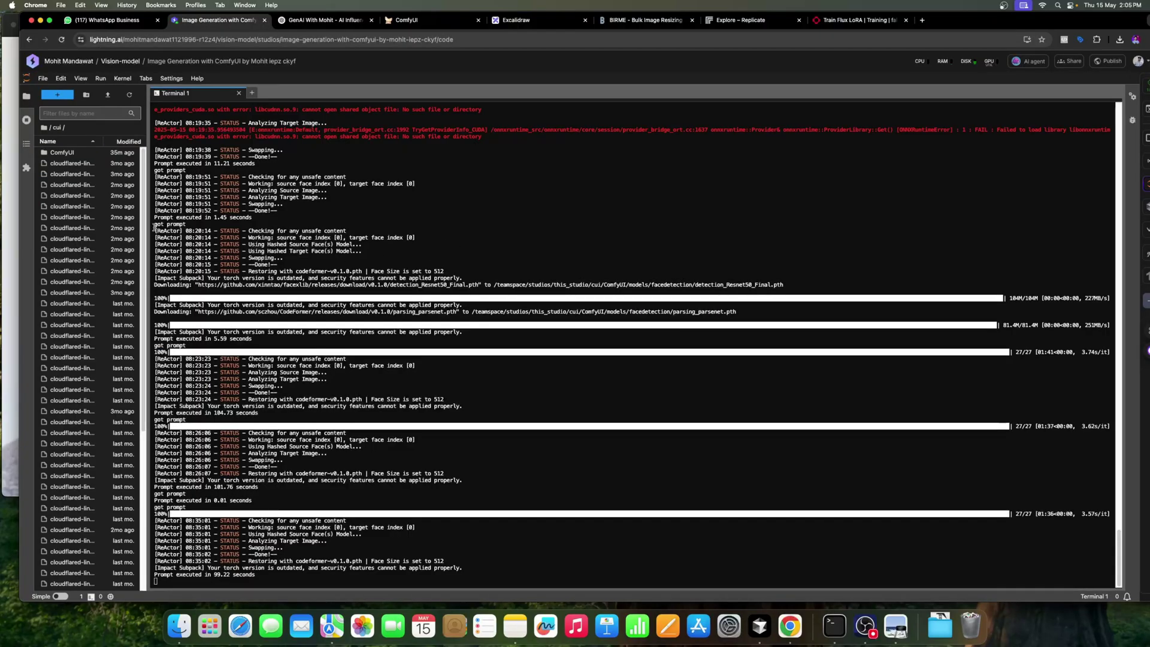
double_click(83, 163)
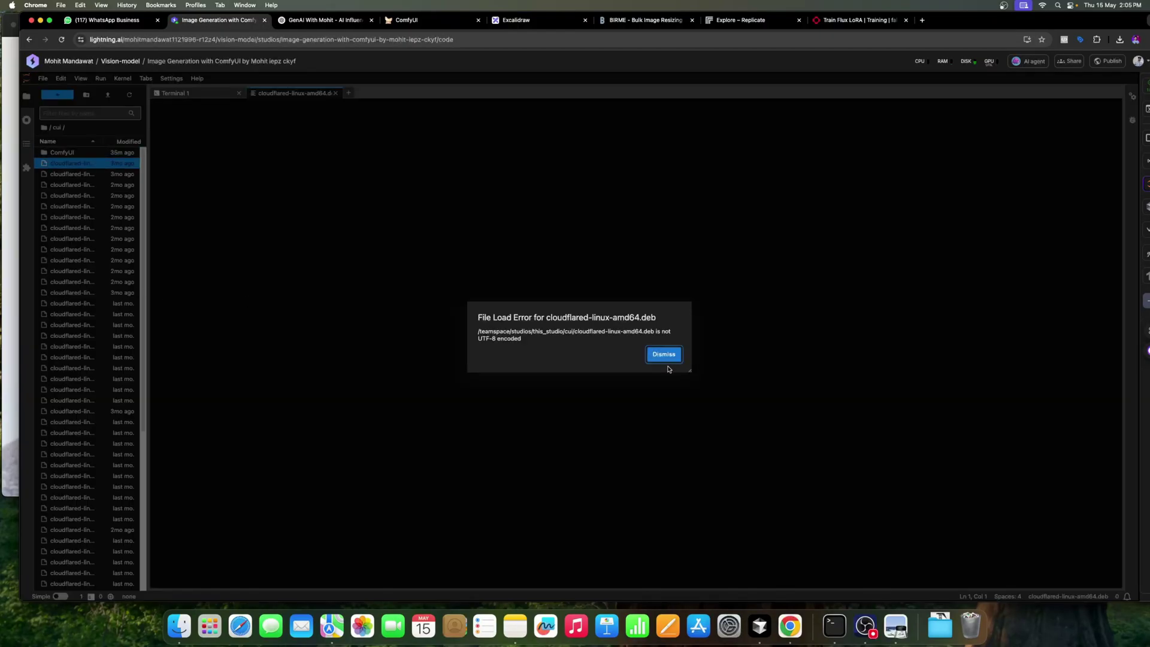
click(663, 355)
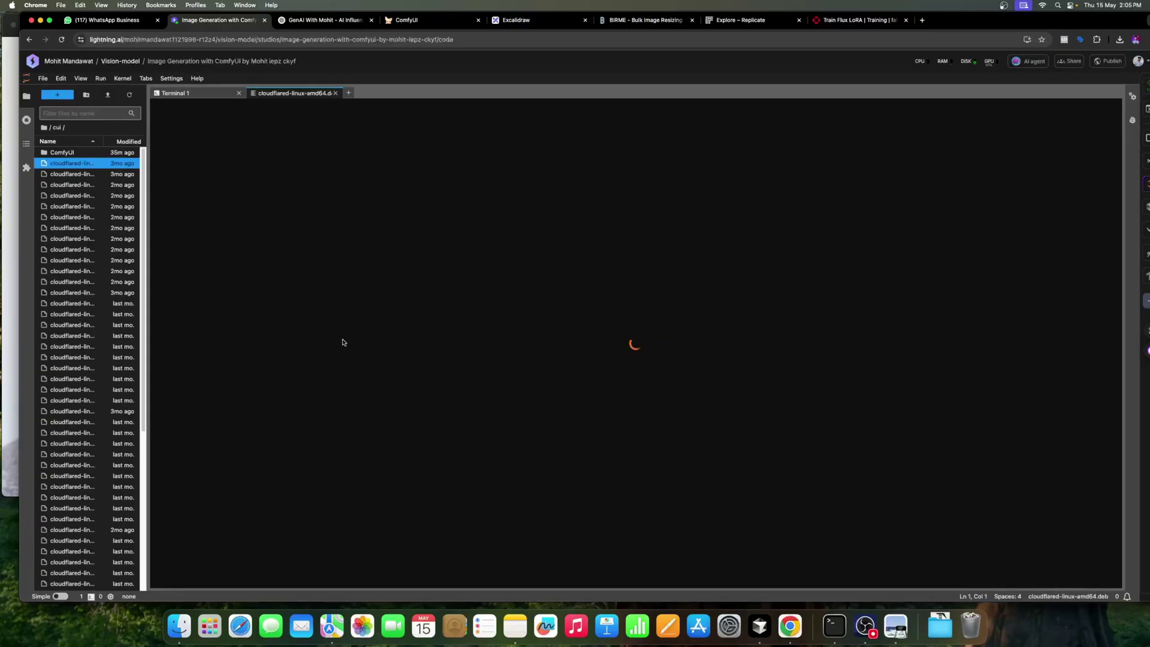
click(73, 153)
double_click(73, 154)
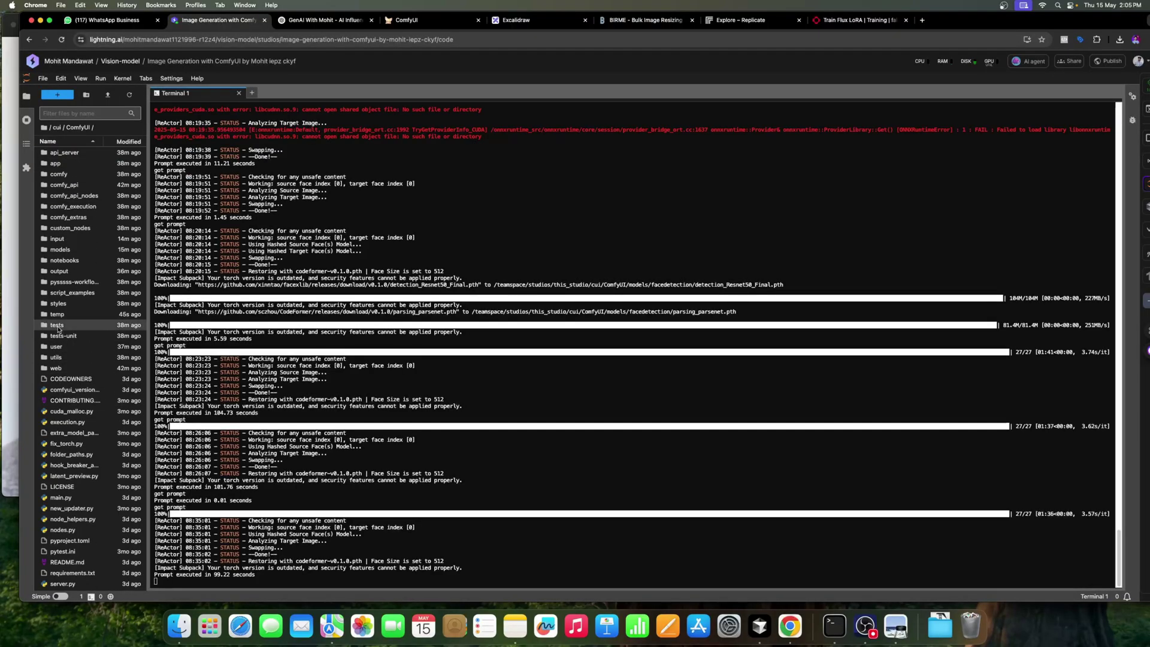
click(65, 251)
double_click(65, 250)
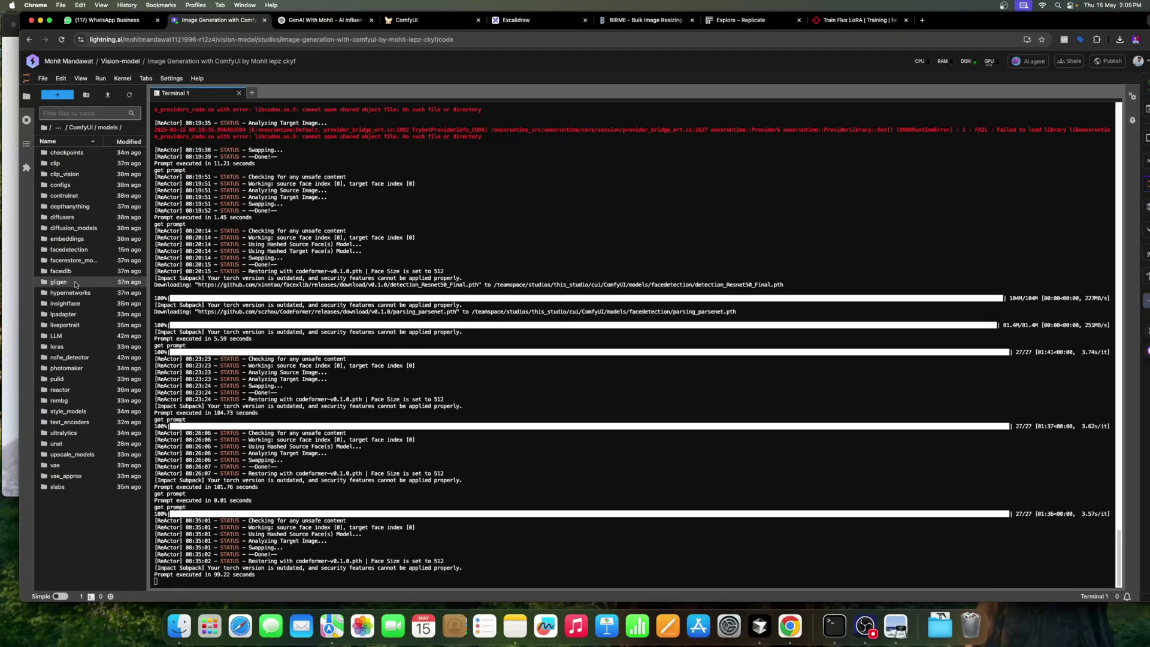
double_click(60, 347)
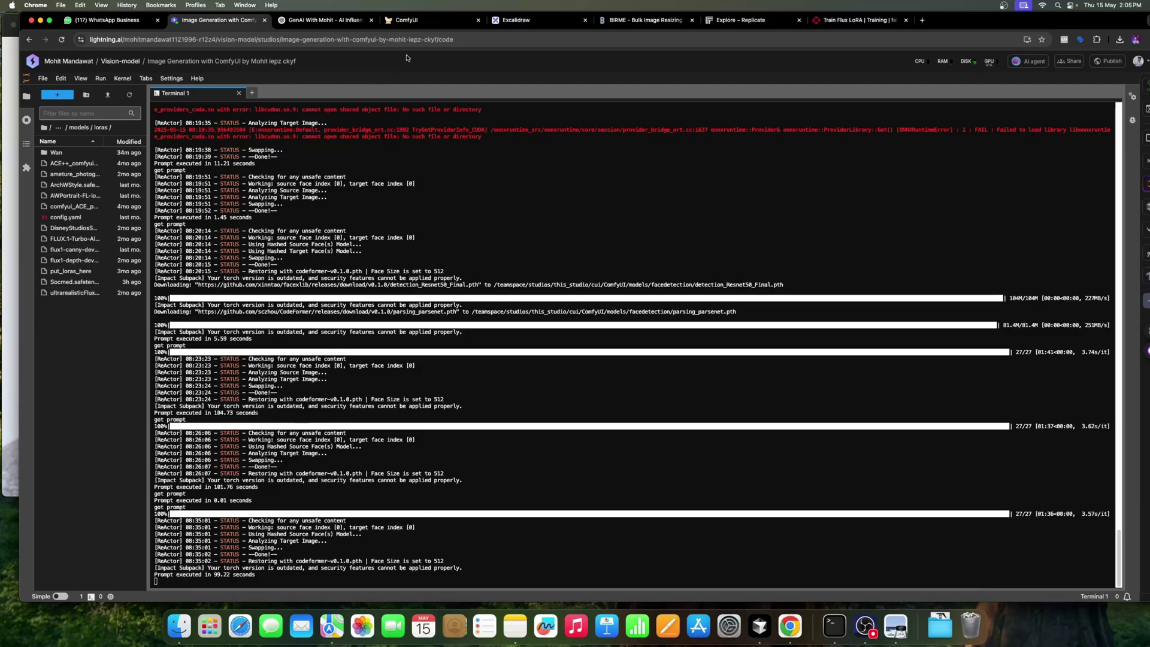
Return to the ComfyUI workflow and examine the CR LoRA Stack and its connected nodes.
click(423, 26)
drag(304, 272, 411, 223)
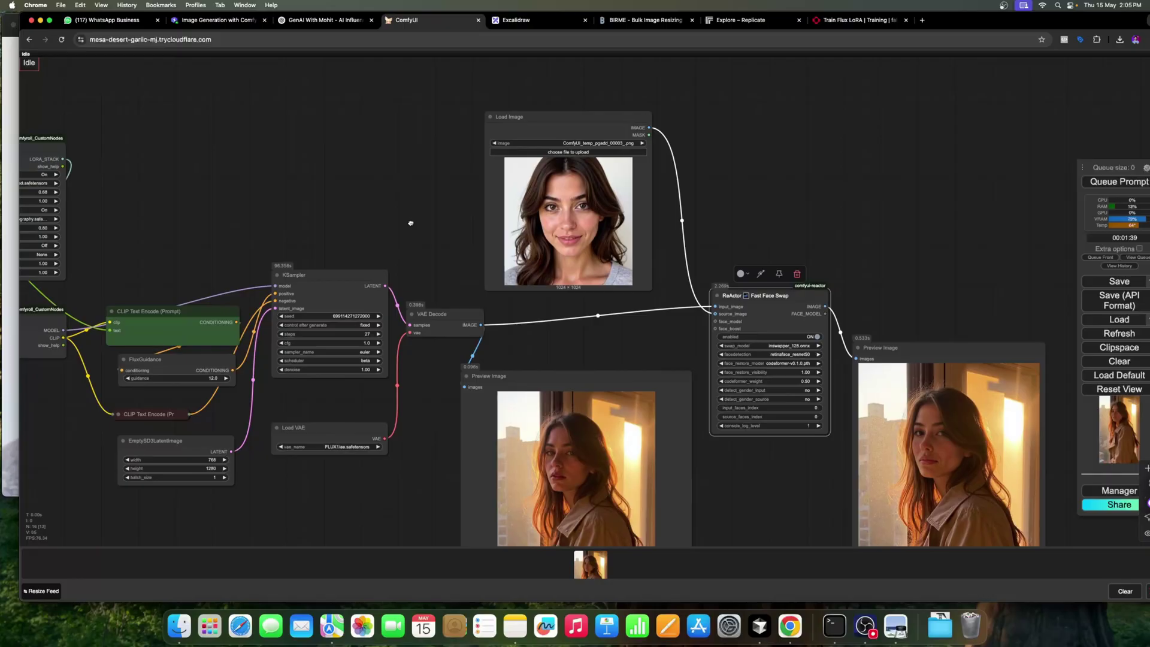
drag(339, 243, 365, 274)
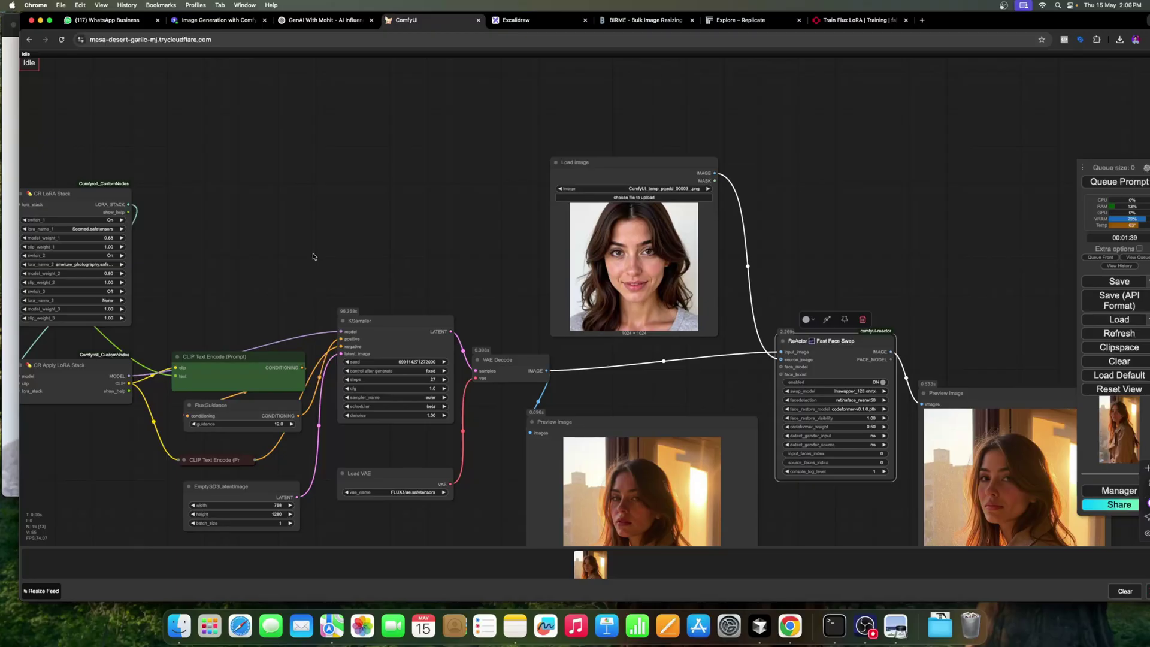
Switch to Replicate, search its models for "flux lora" and open ostris/flux-dev-lora-trainer.
click(732, 22)
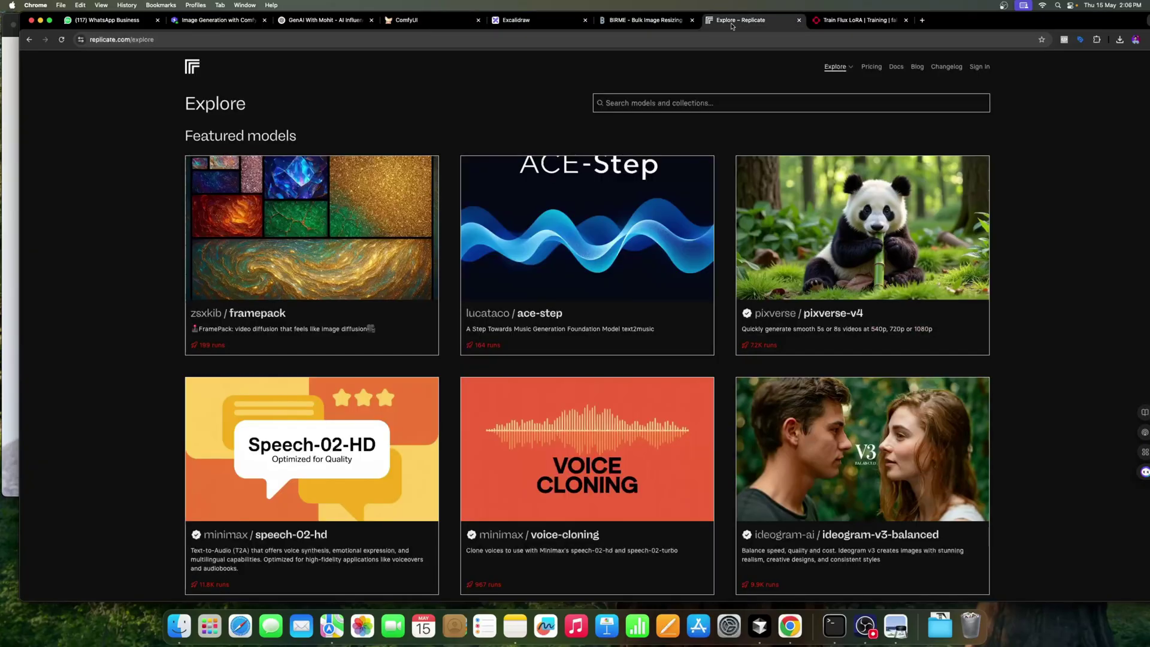
click(643, 103)
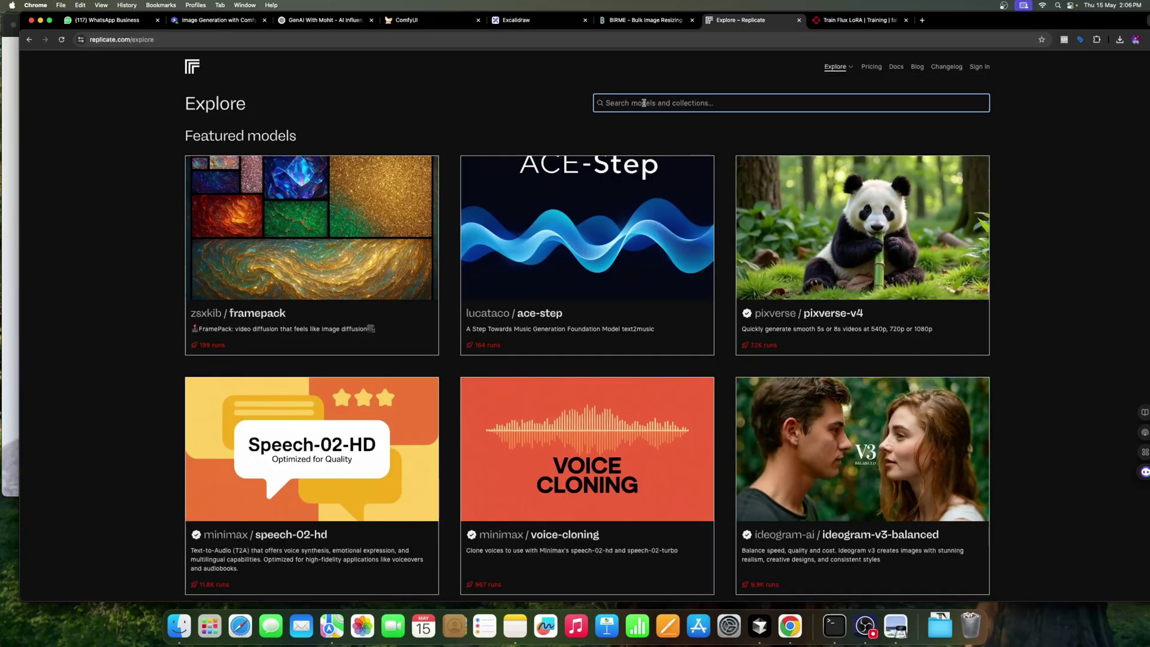
text(flux)
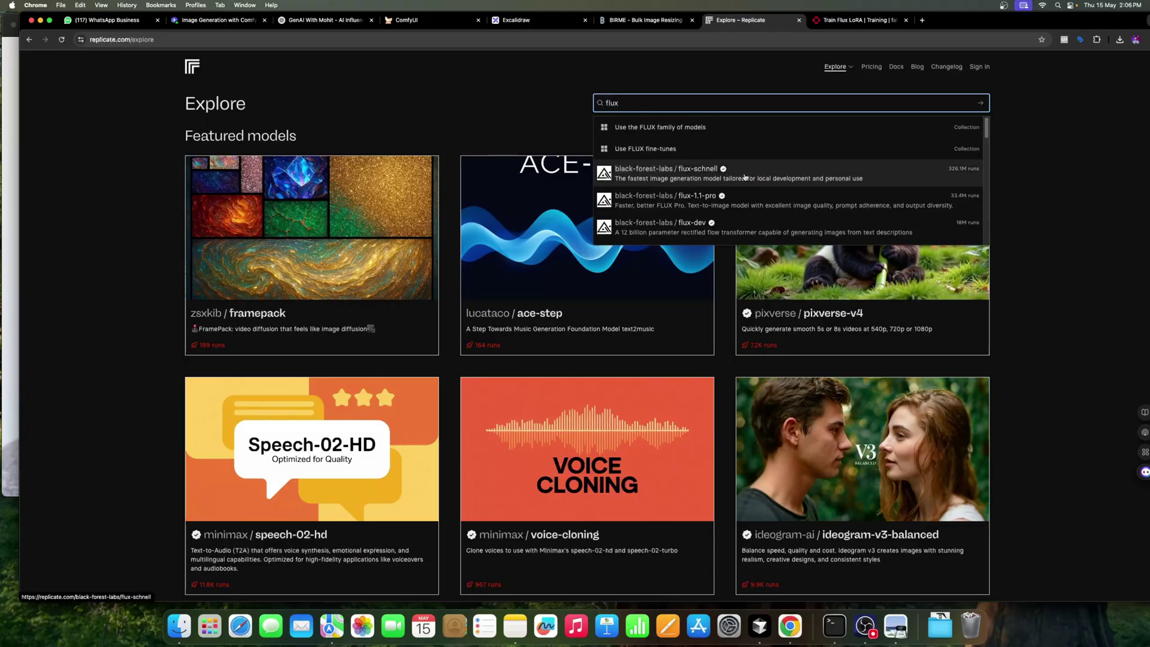
text( lora)
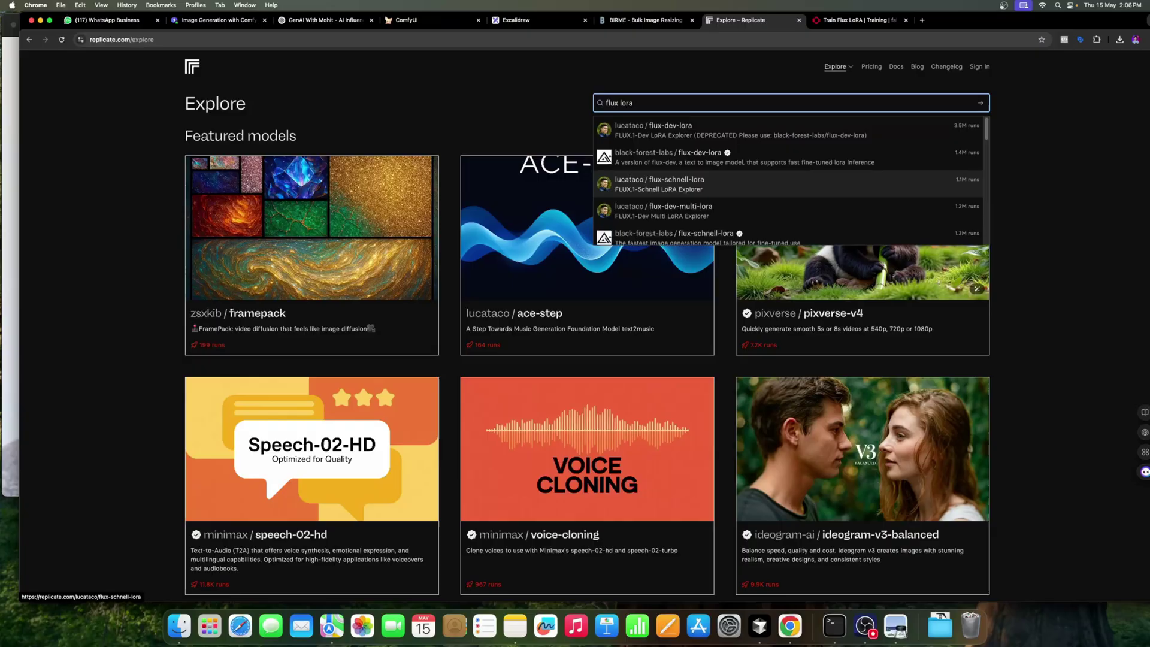
scroll(750, 165, down, 1)
scroll(750, 165, down, 1)
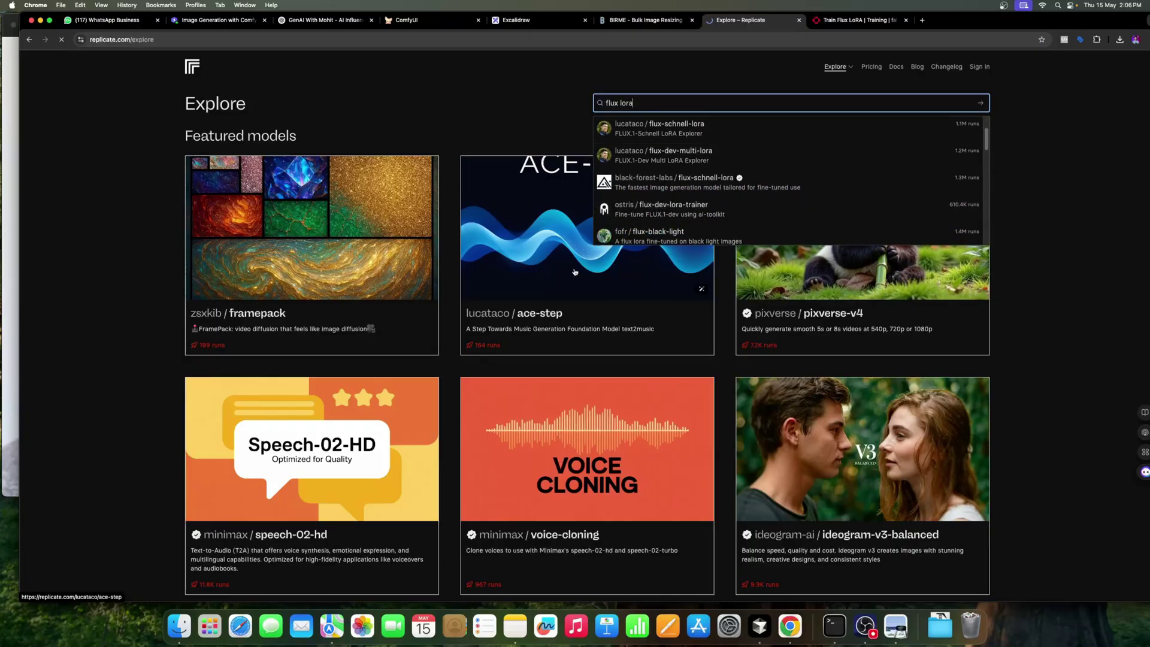
click(678, 215)
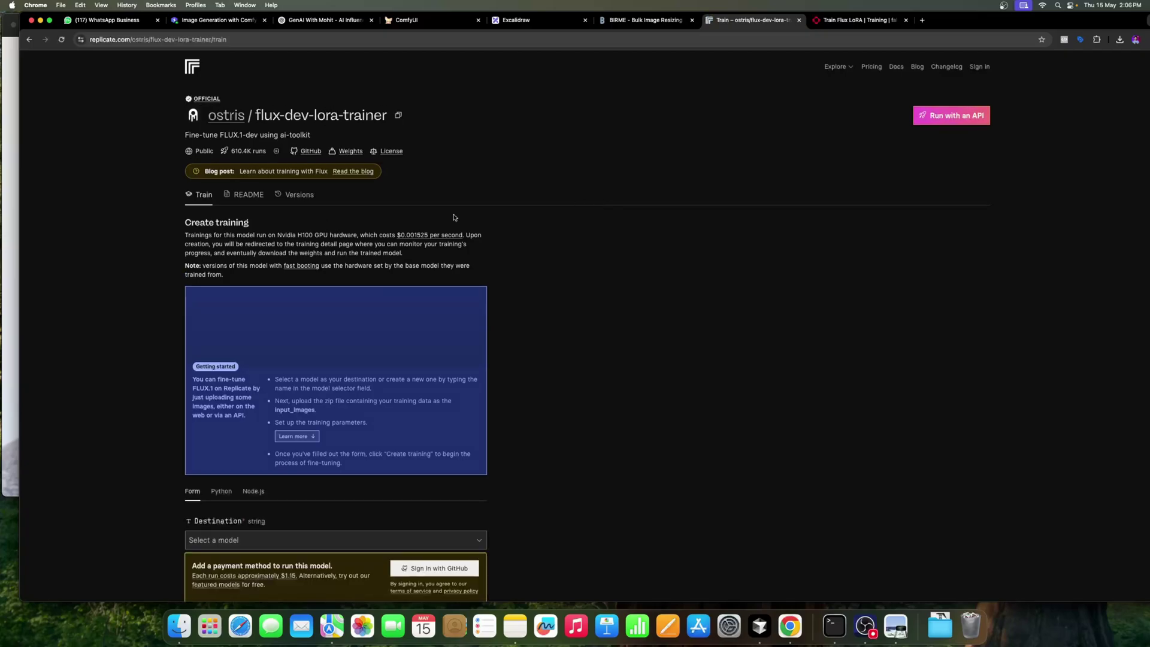
Examine the trainer's form fields, including destination, input images, trigger word, autocaption, steps and LoRA rank.
scroll(618, 264, down, 3)
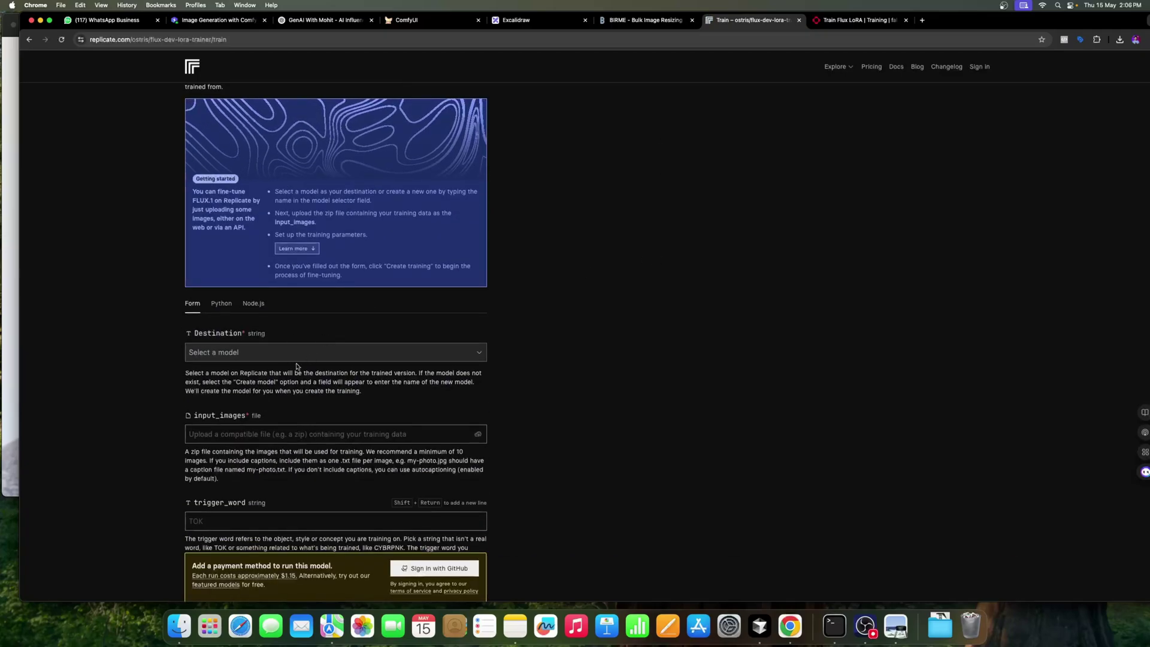
scroll(442, 267, down, 5)
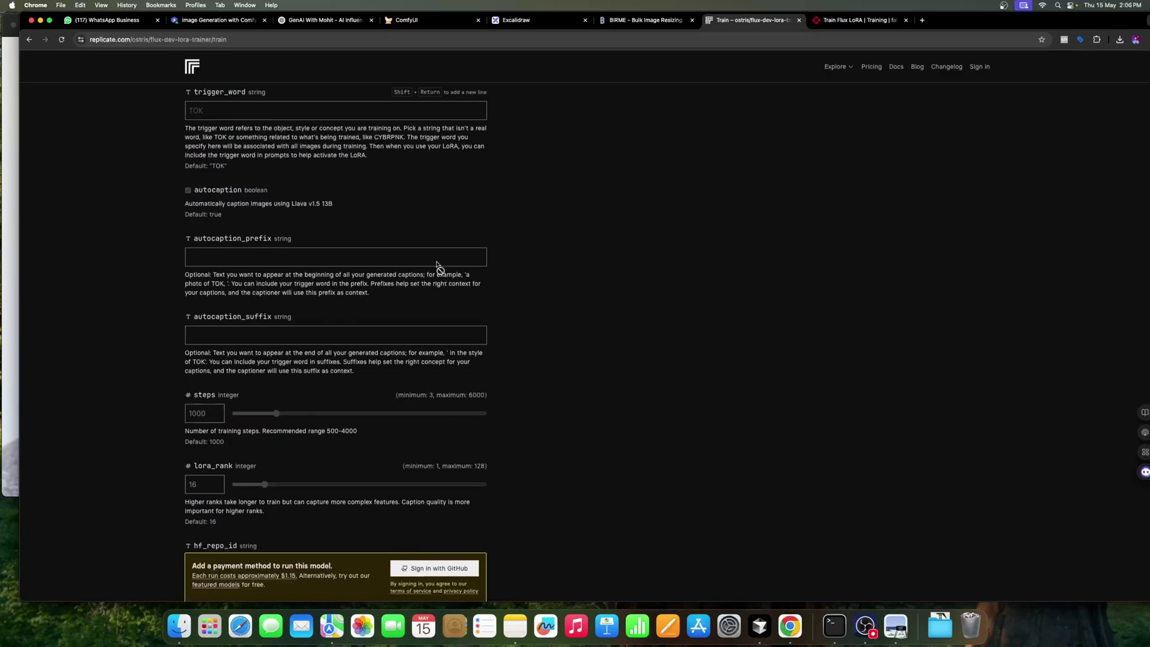
scroll(439, 267, up, 2)
scroll(323, 209, up, 1)
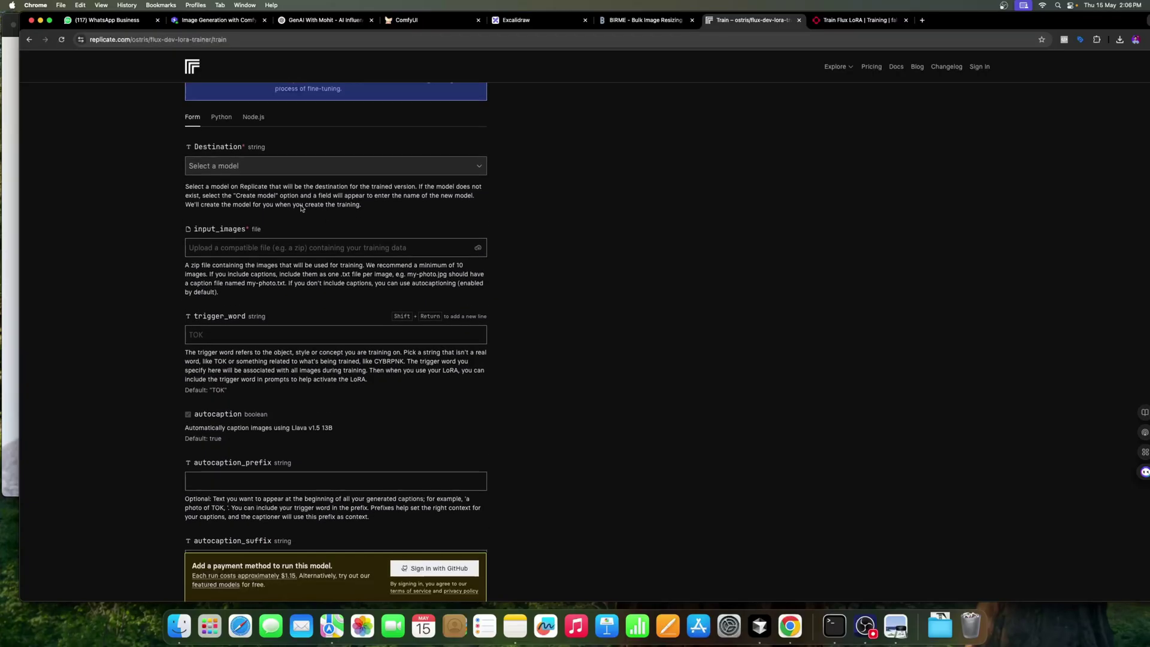
right_click(479, 170)
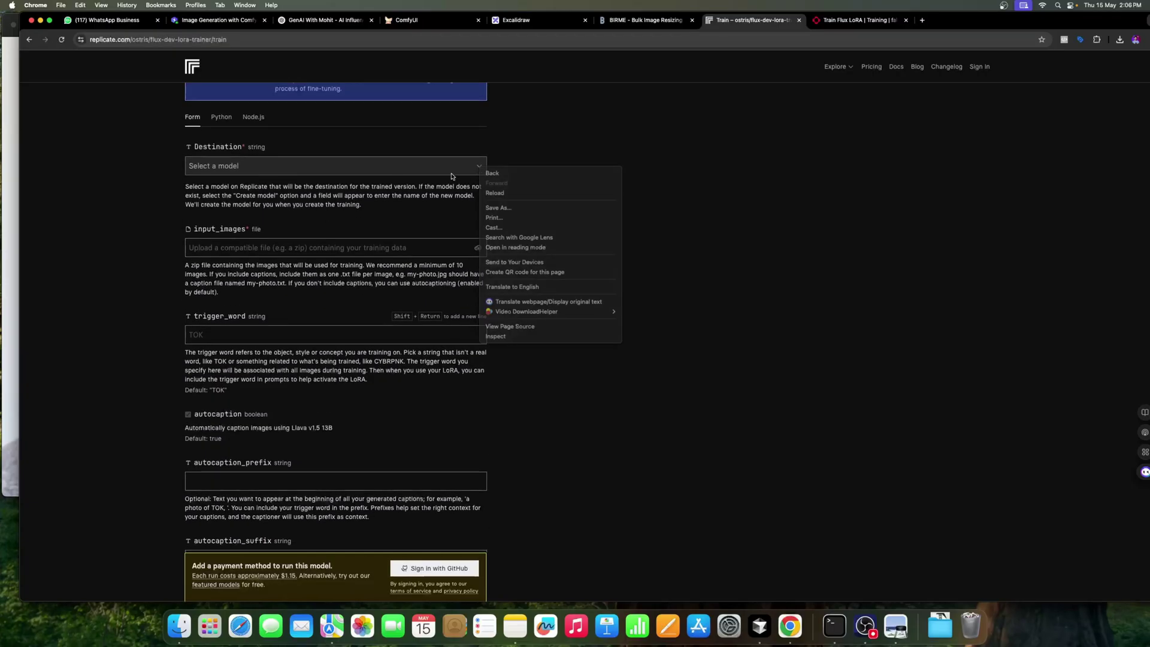
key(Escape)
scroll(519, 198, down, 5)
scroll(519, 198, up, 6)
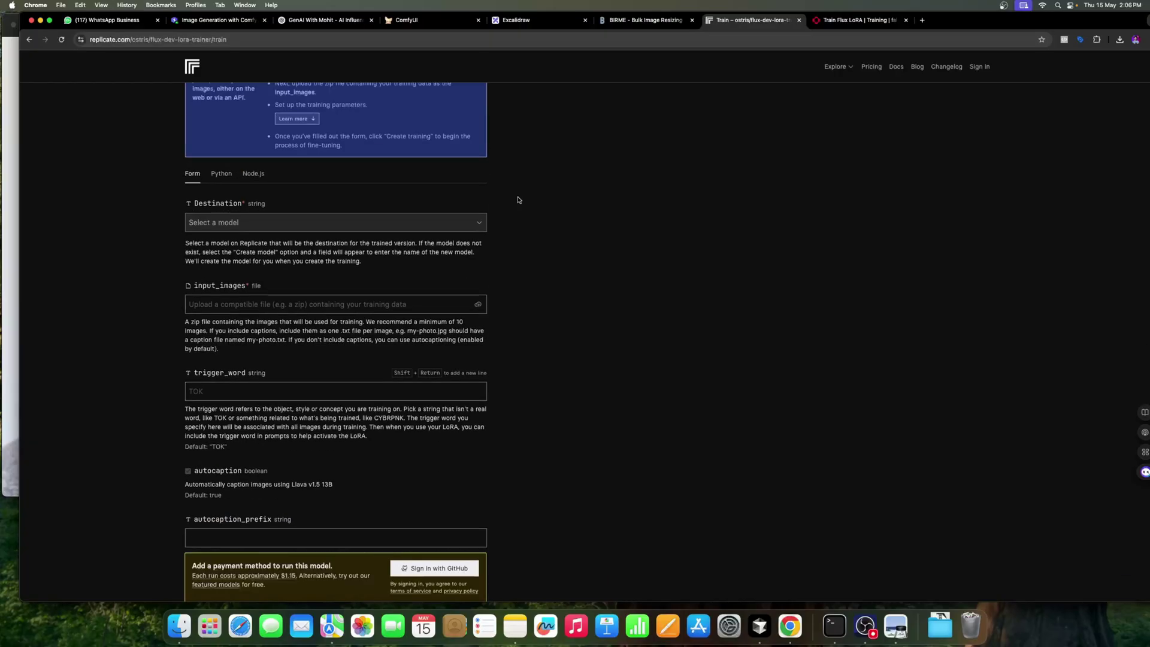
Sign in to Replicate with the GitHub account and view the dashboard.
click(980, 68)
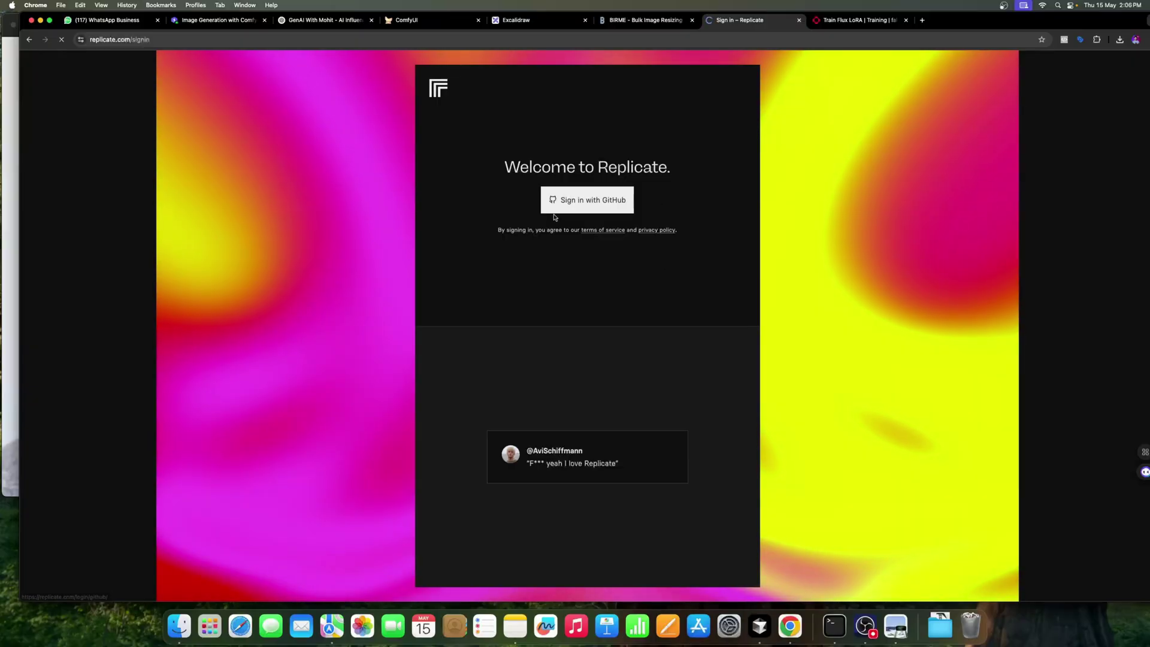
click(576, 208)
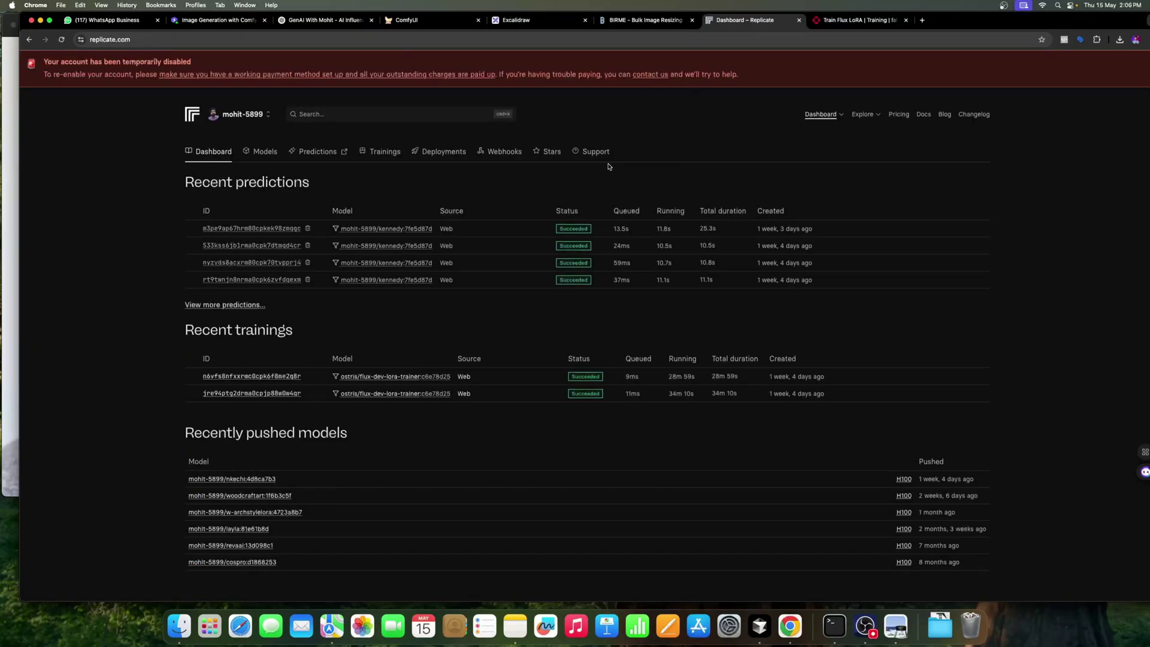
scroll(659, 120, down, 2)
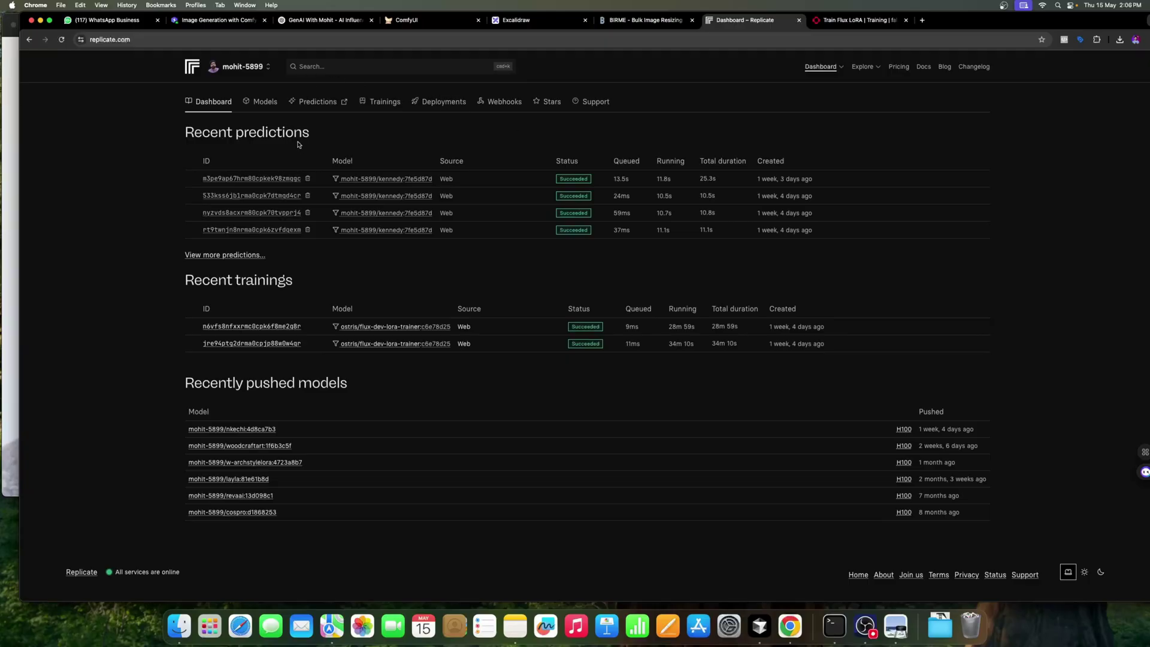
Search for "flux" from the signed-in dashboard and reopen the ostris/flux-dev-lora-trainer model.
click(324, 68)
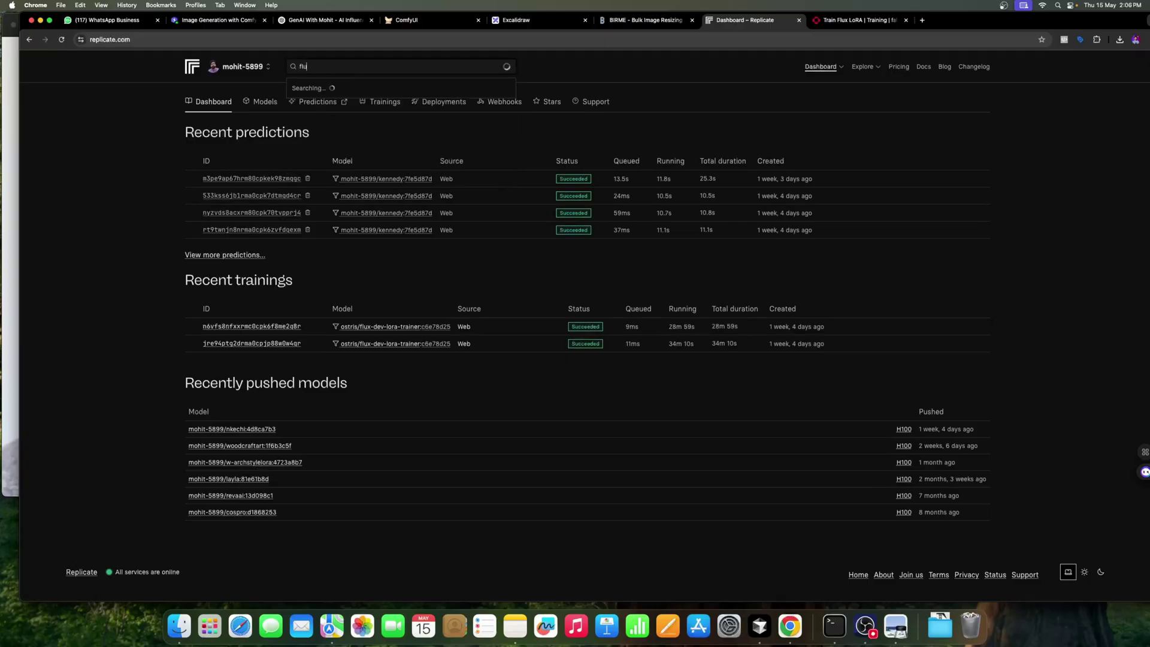
text(x)
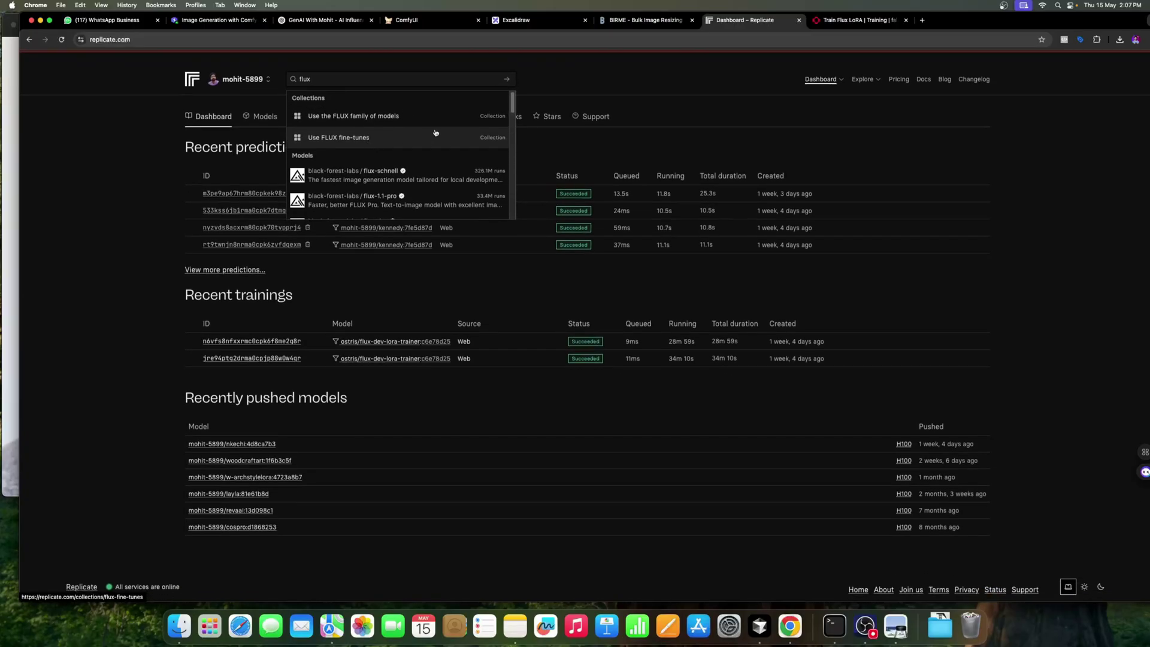
scroll(376, 150, down, 5)
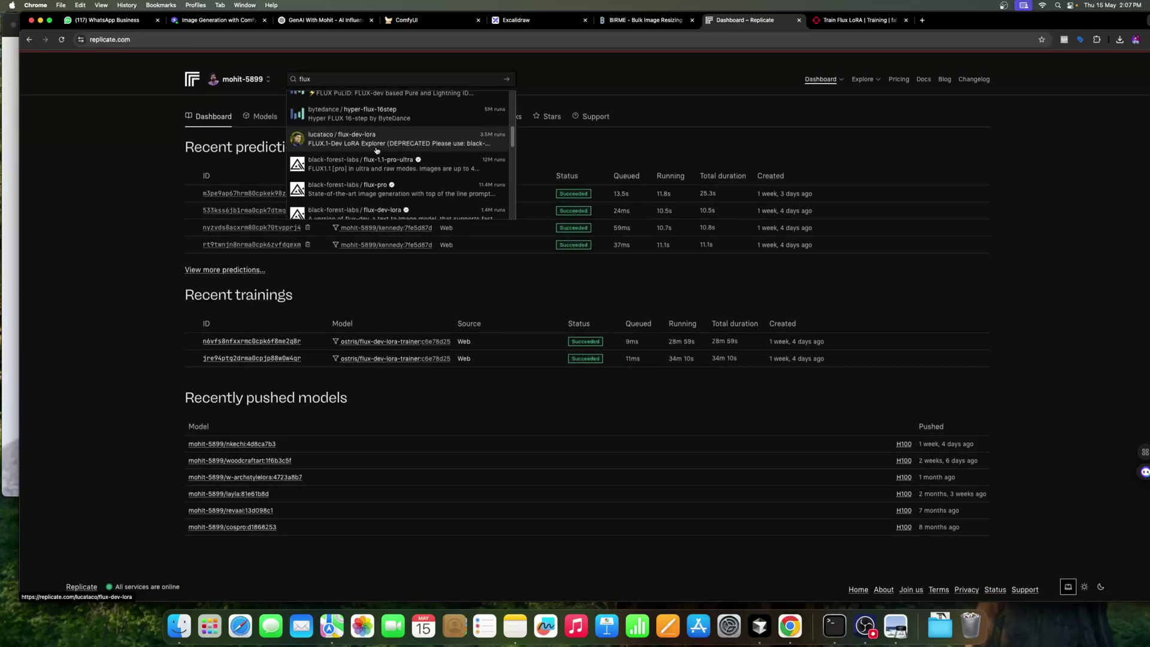
scroll(377, 150, up, 5)
scroll(377, 150, down, 7)
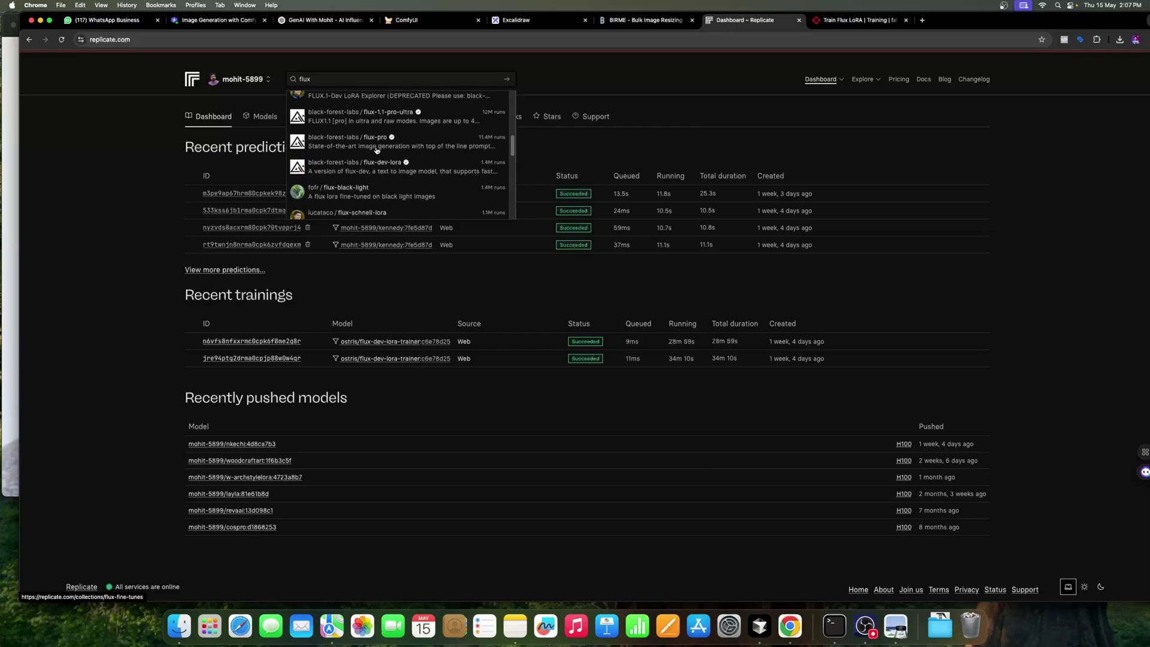
scroll(377, 150, down, 5)
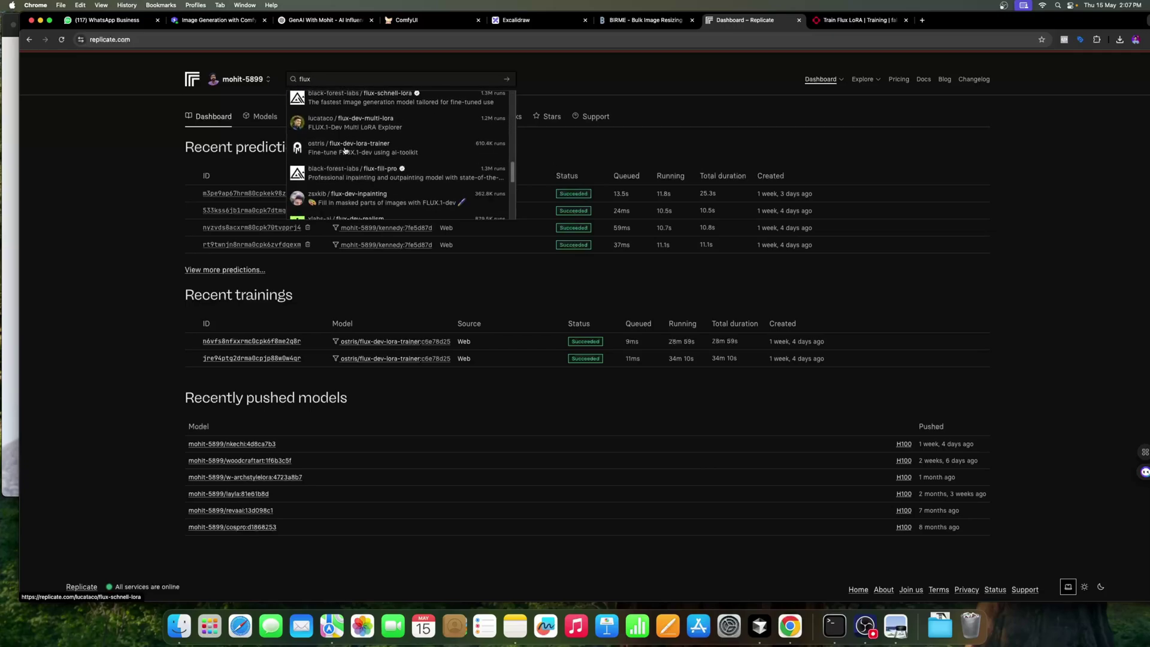
click(345, 148)
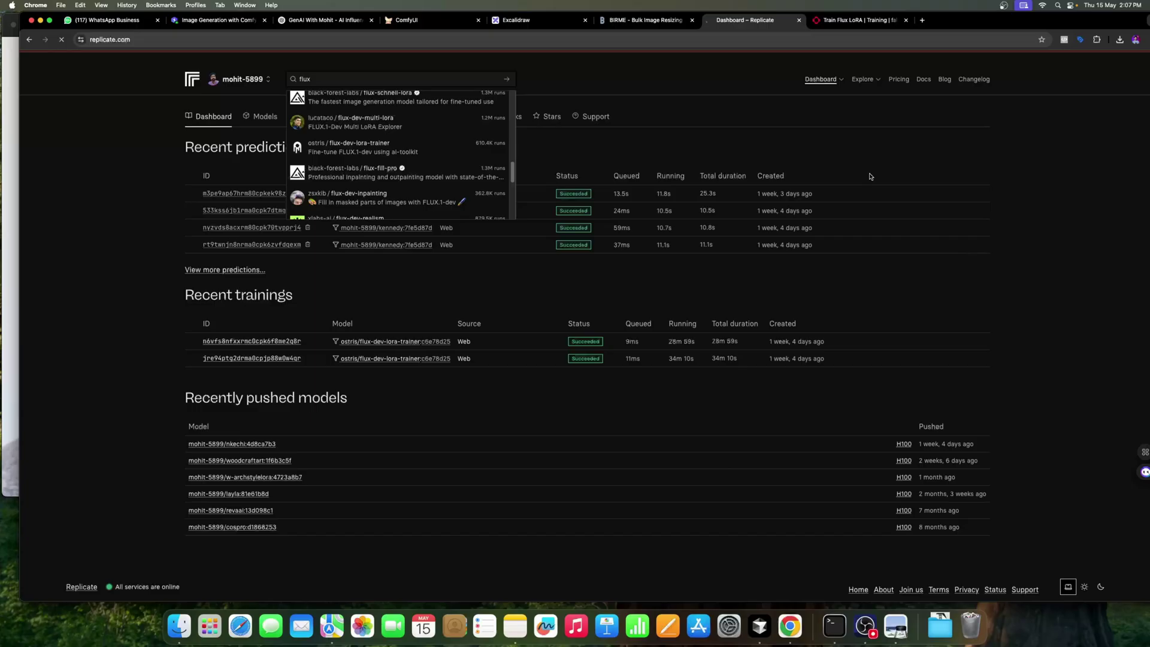
Look through the available destination models for the training, leaving none selected.
scroll(539, 257, down, 4)
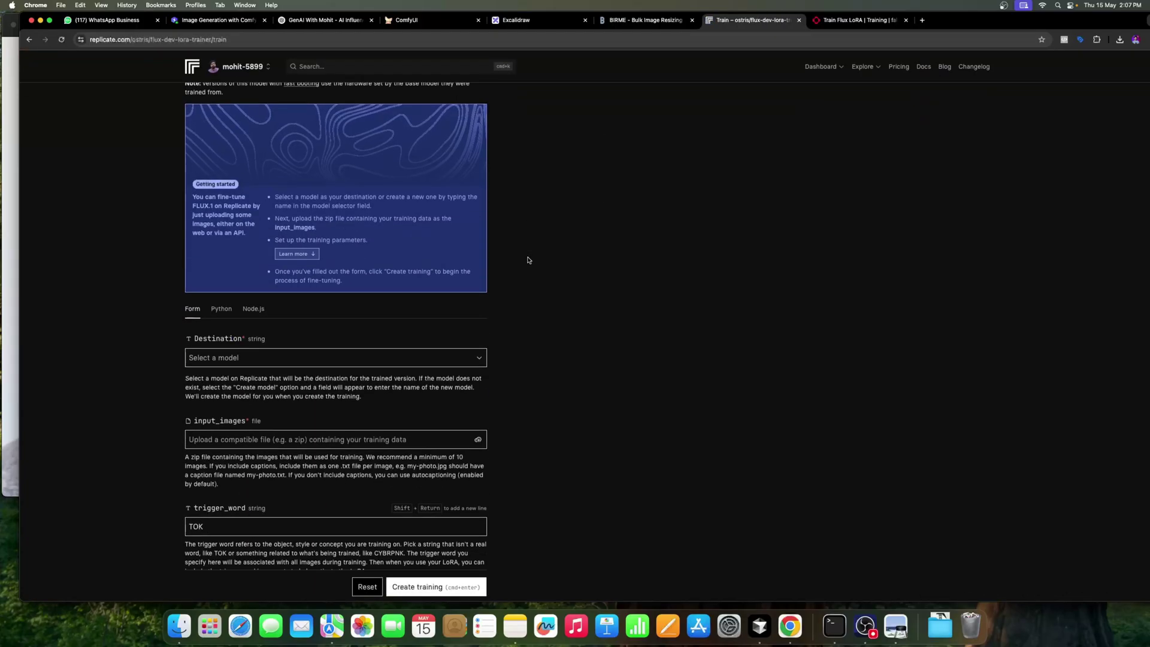
click(469, 360)
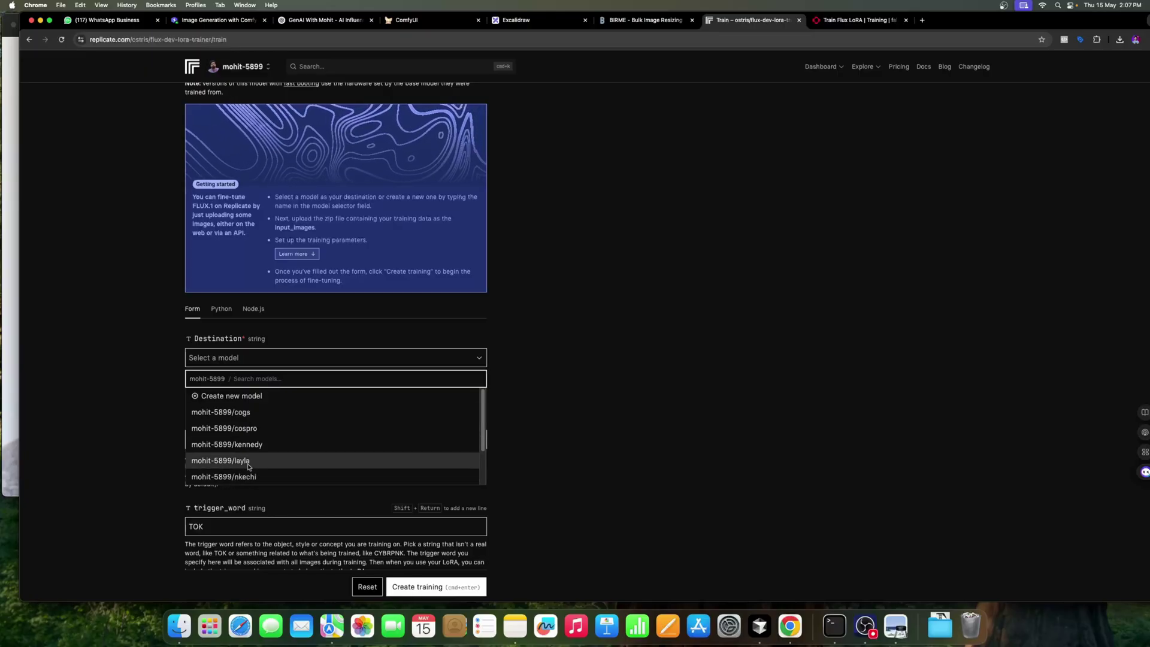
click(549, 380)
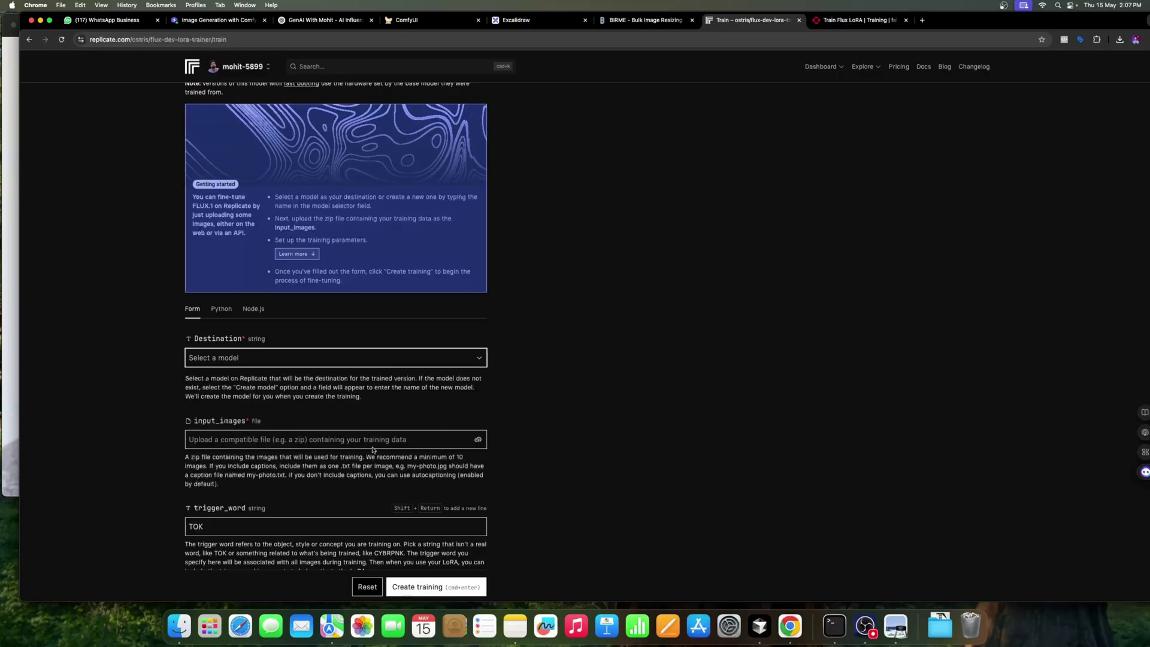
Replace the default trigger word in the Replicate training form with LaylaX.
scroll(445, 408, down, 2)
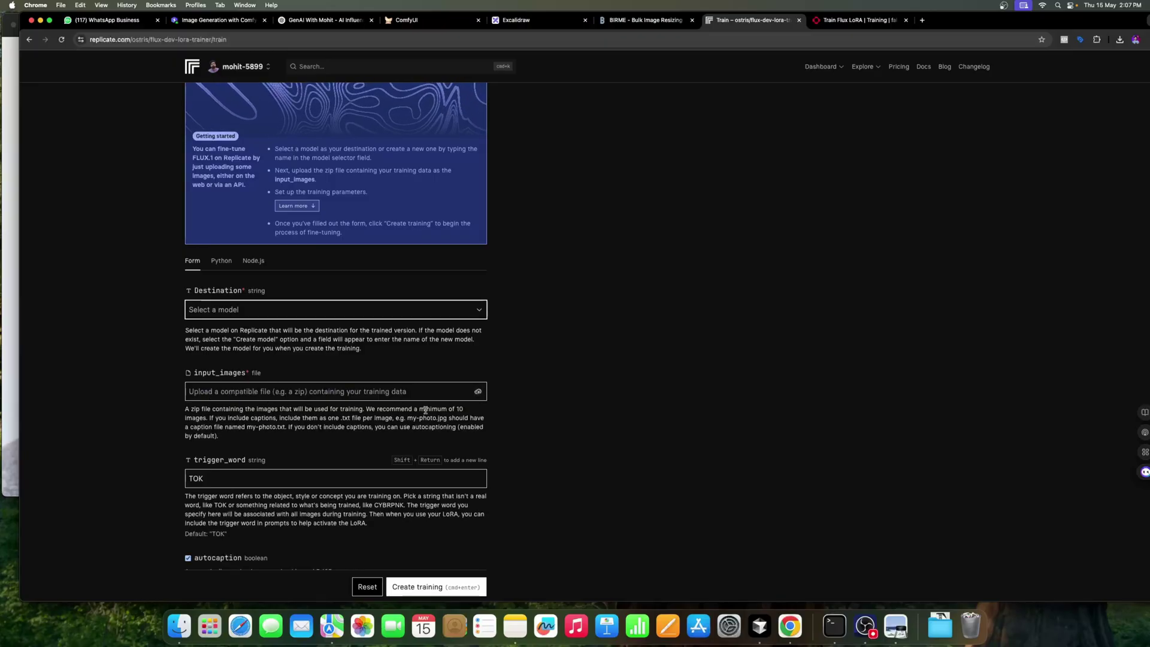
click(238, 475)
key(BackSpace)
key(BackSpace)
key(BackSpace)
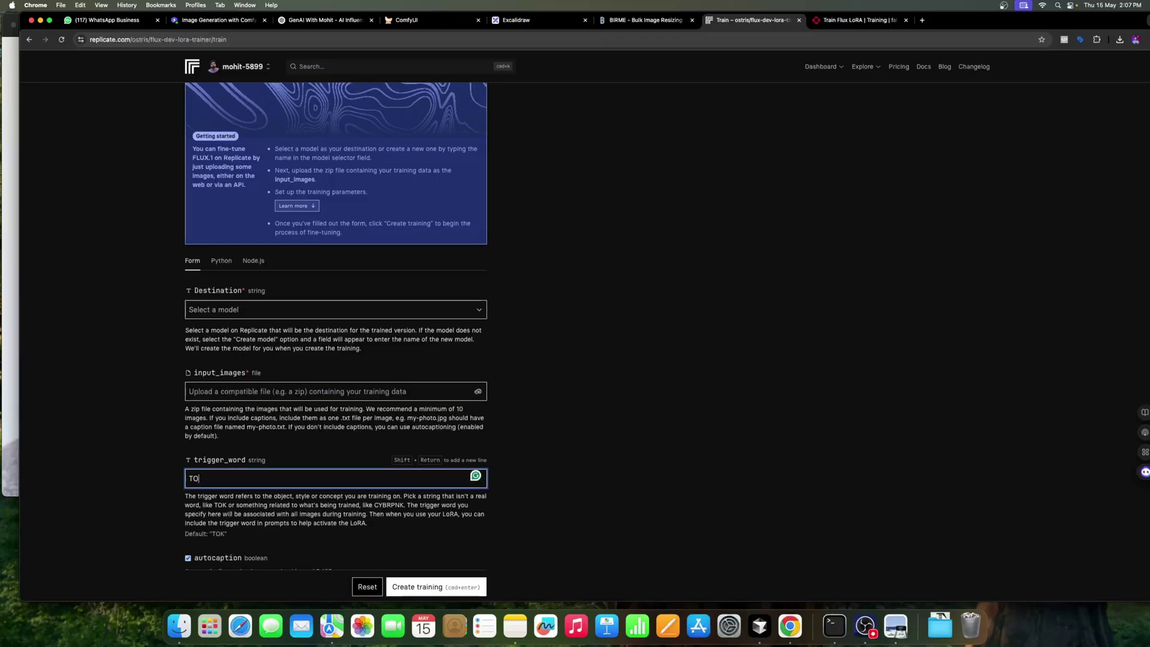
text(LaylaX)
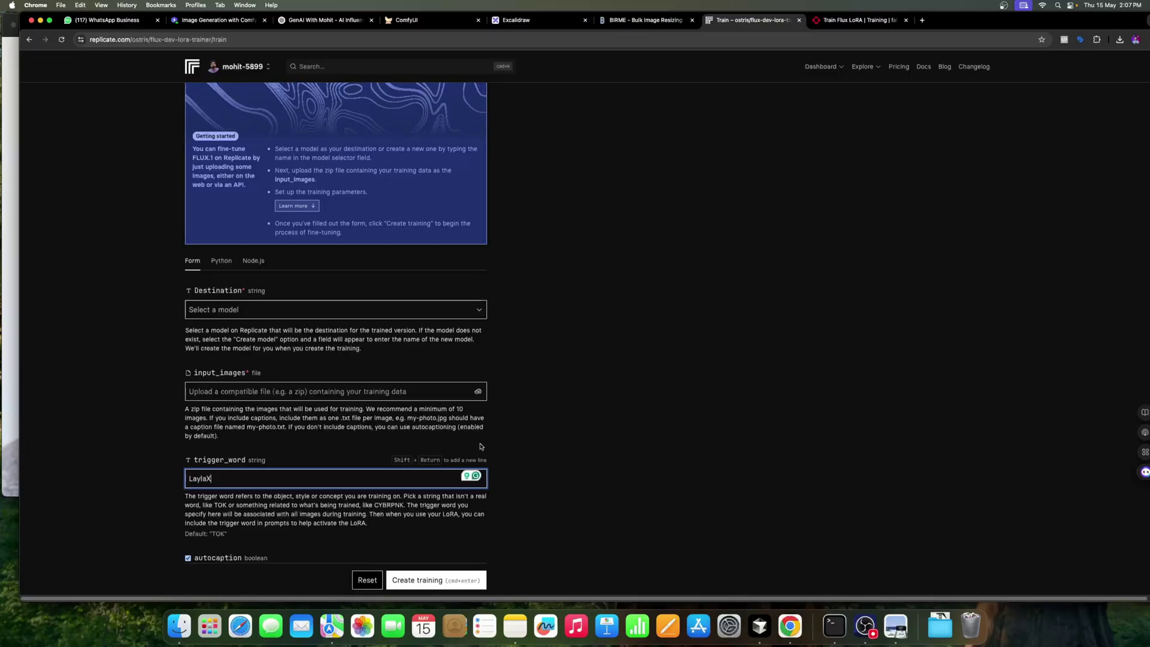
scroll(245, 456, down, 5)
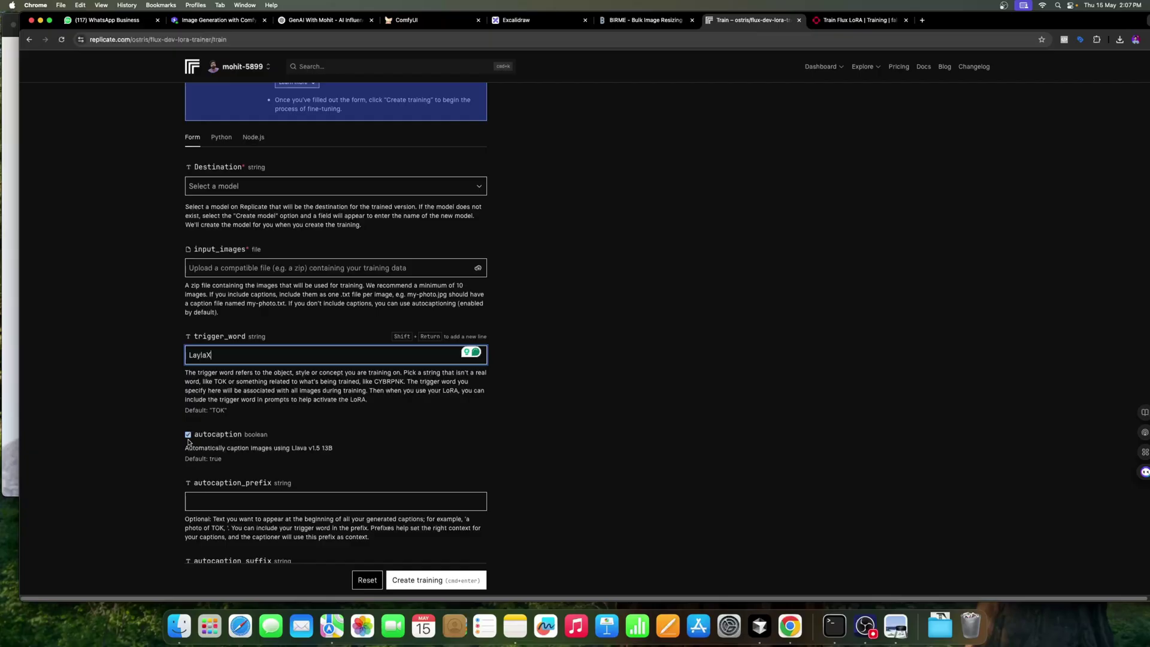
Turn off autocaption and set the training to 1966 steps with a LoRA rank of 30.
click(189, 439)
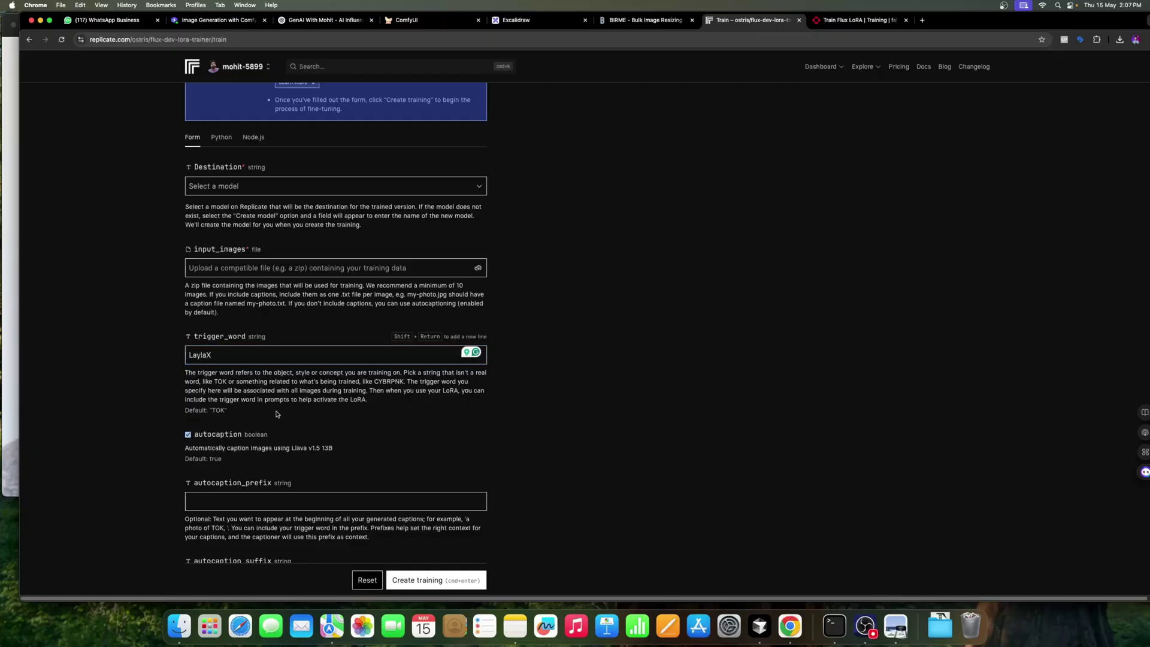
click(188, 435)
scroll(310, 447, down, 4)
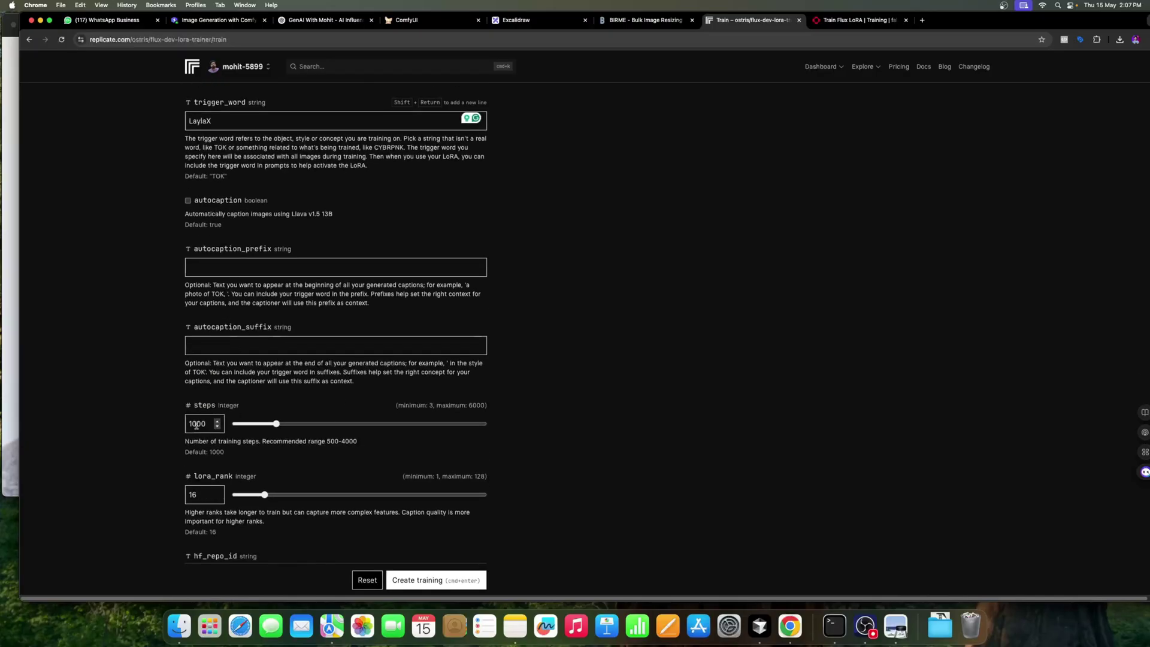
drag(276, 424, 317, 426)
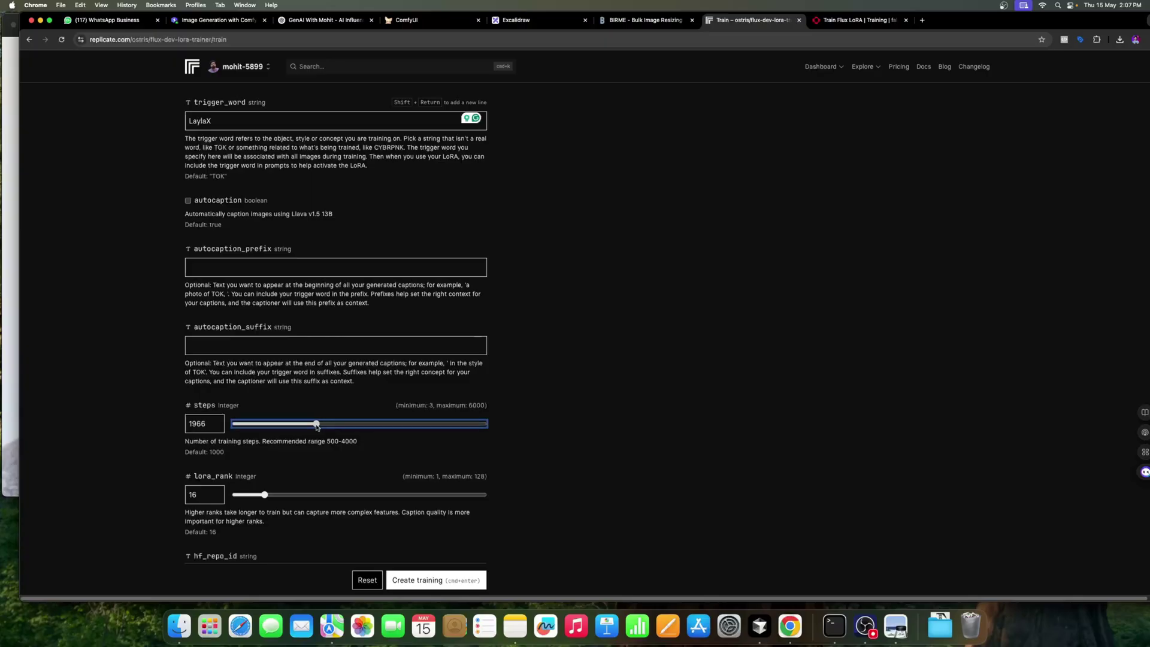
drag(264, 496, 292, 495)
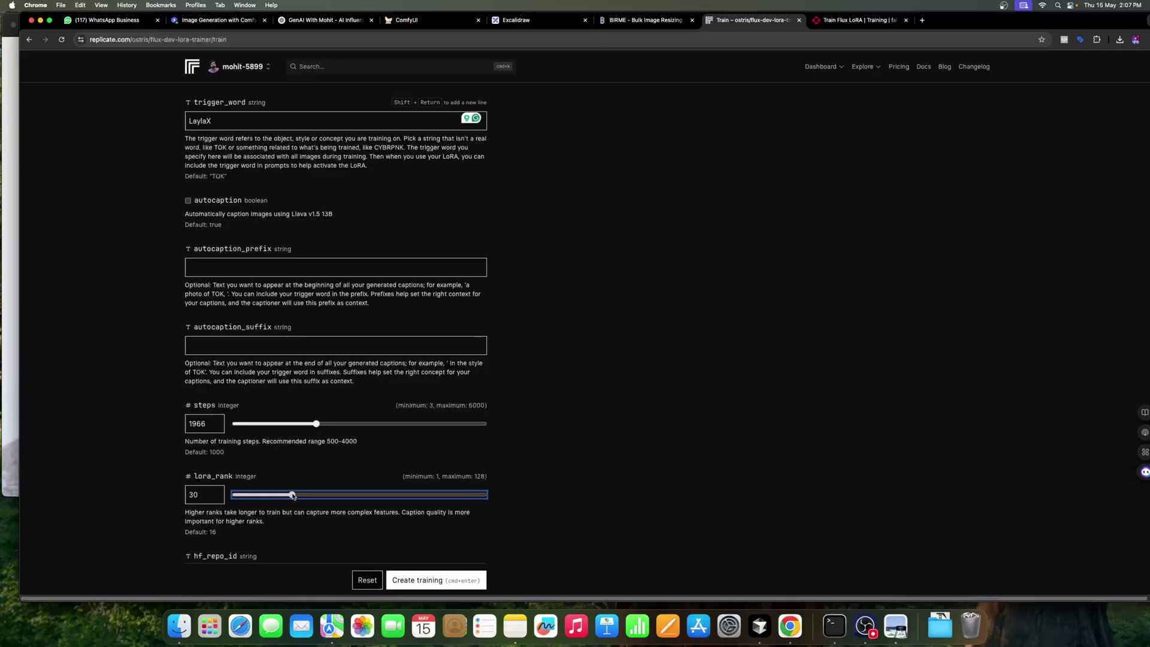
With the hf_repo_id field ready for input, open huggingface.co separately and log in to the existing account.
scroll(366, 464, down, 1)
scroll(367, 465, down, 1)
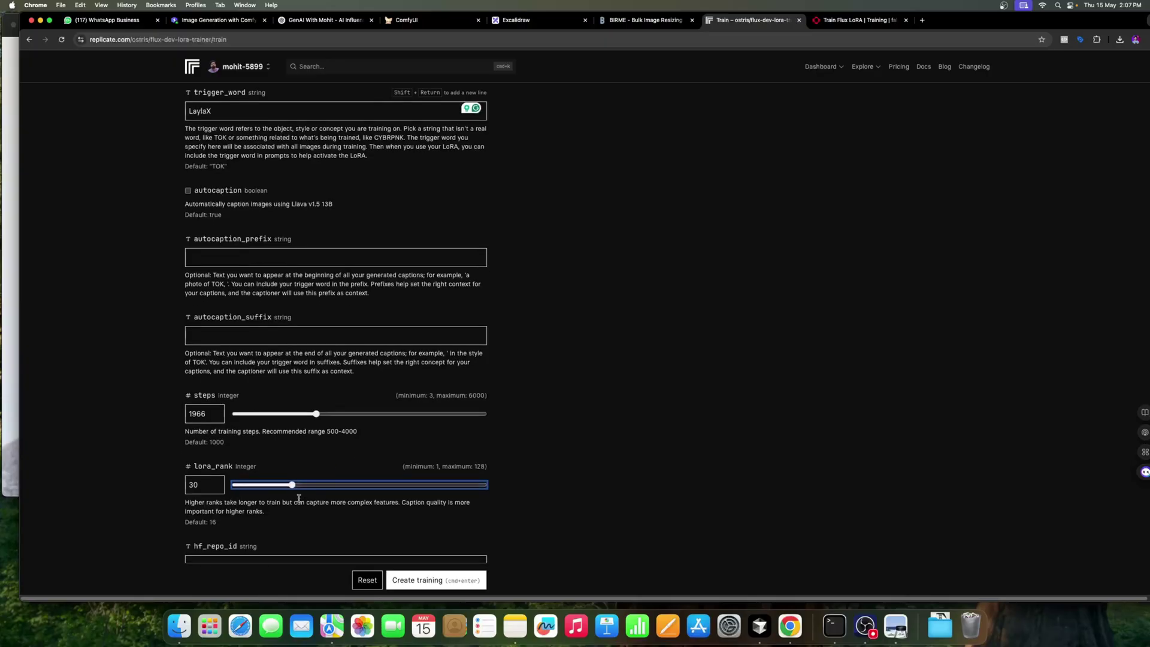
scroll(380, 542, down, 5)
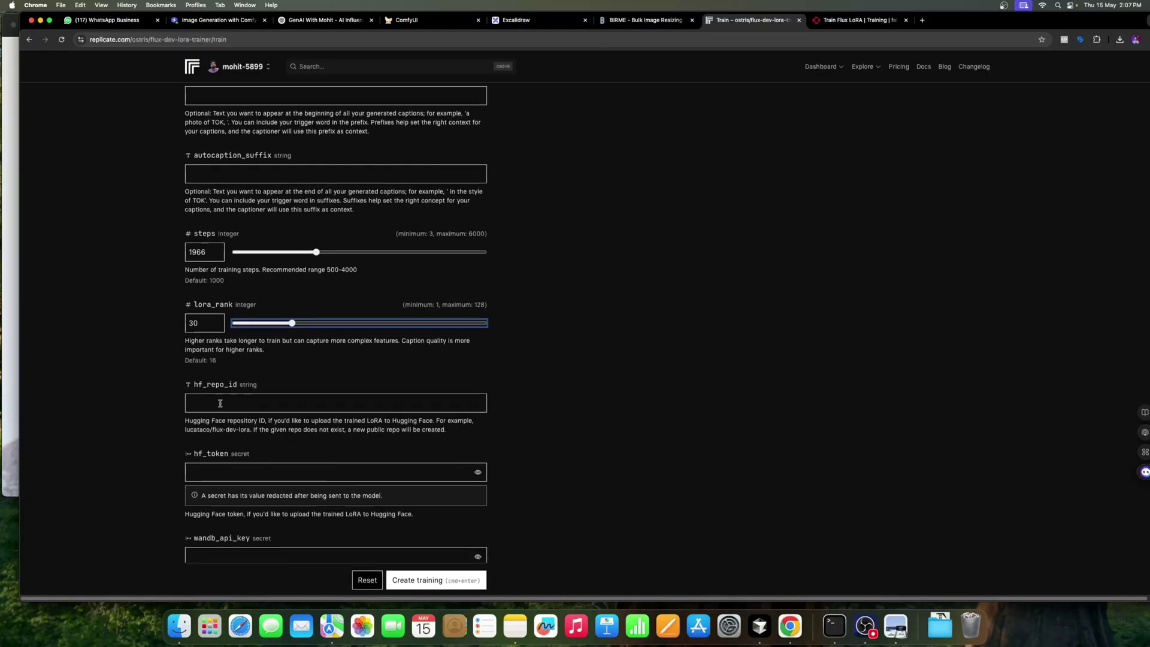
click(196, 397)
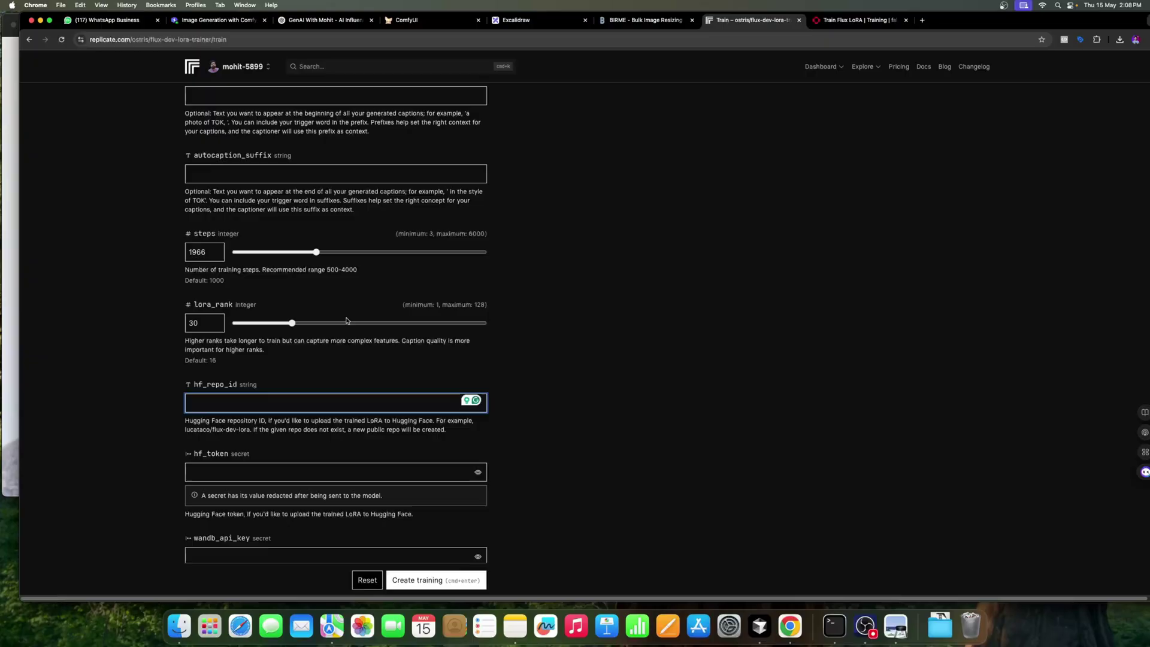
click(923, 21)
text(huggingface.co)
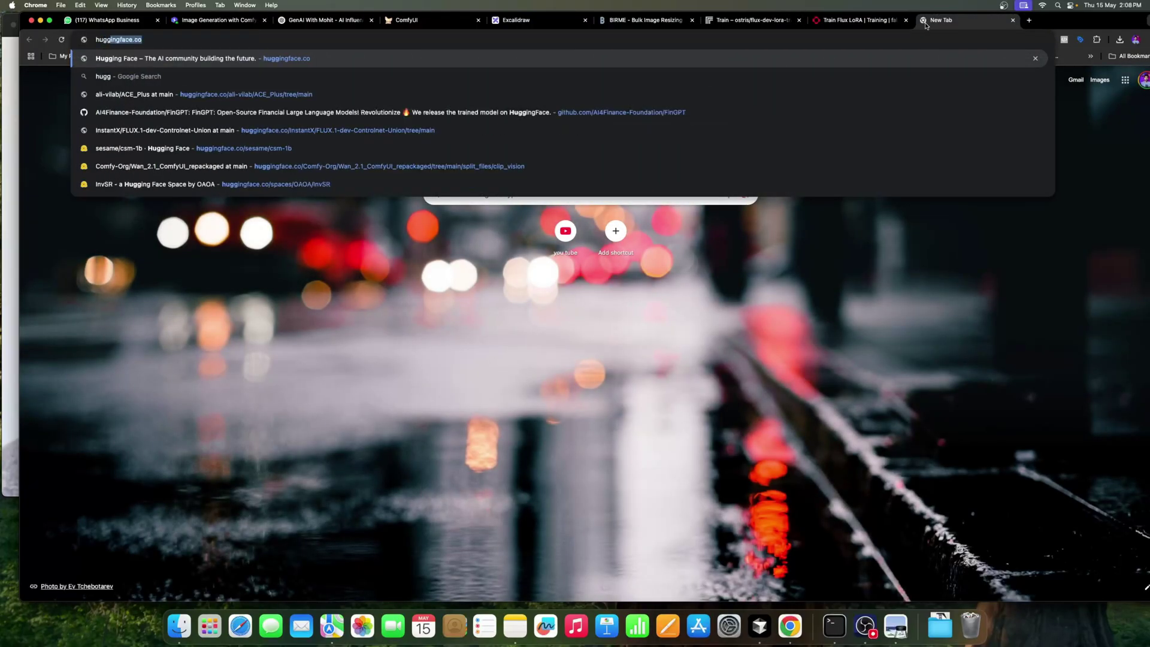
click(319, 61)
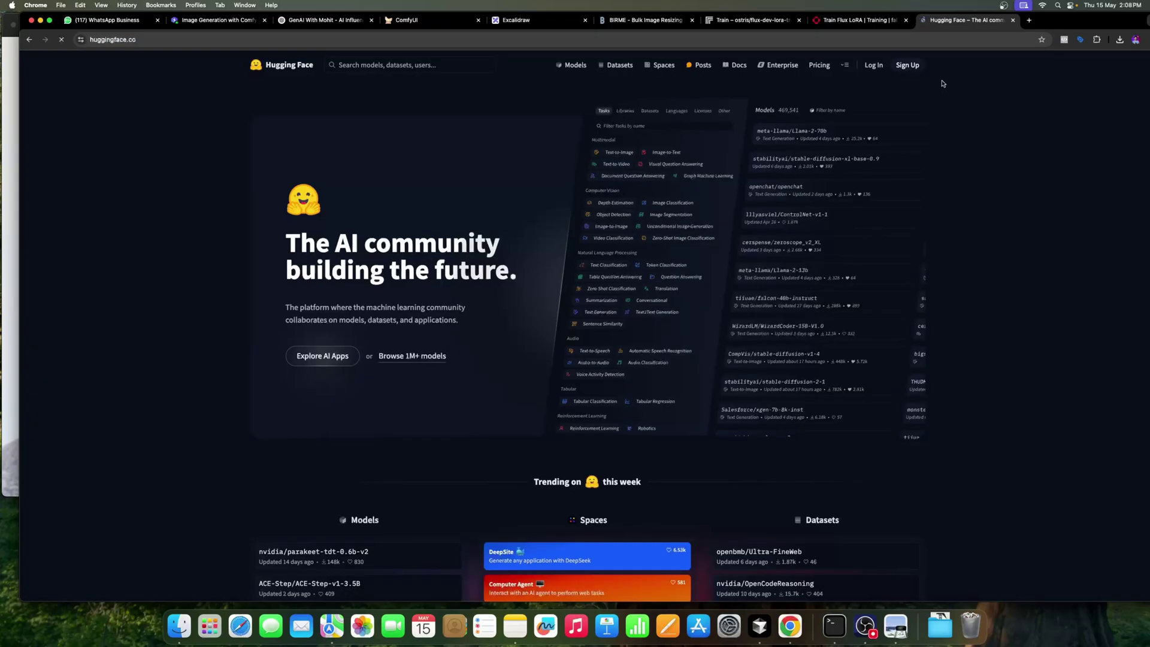
click(912, 67)
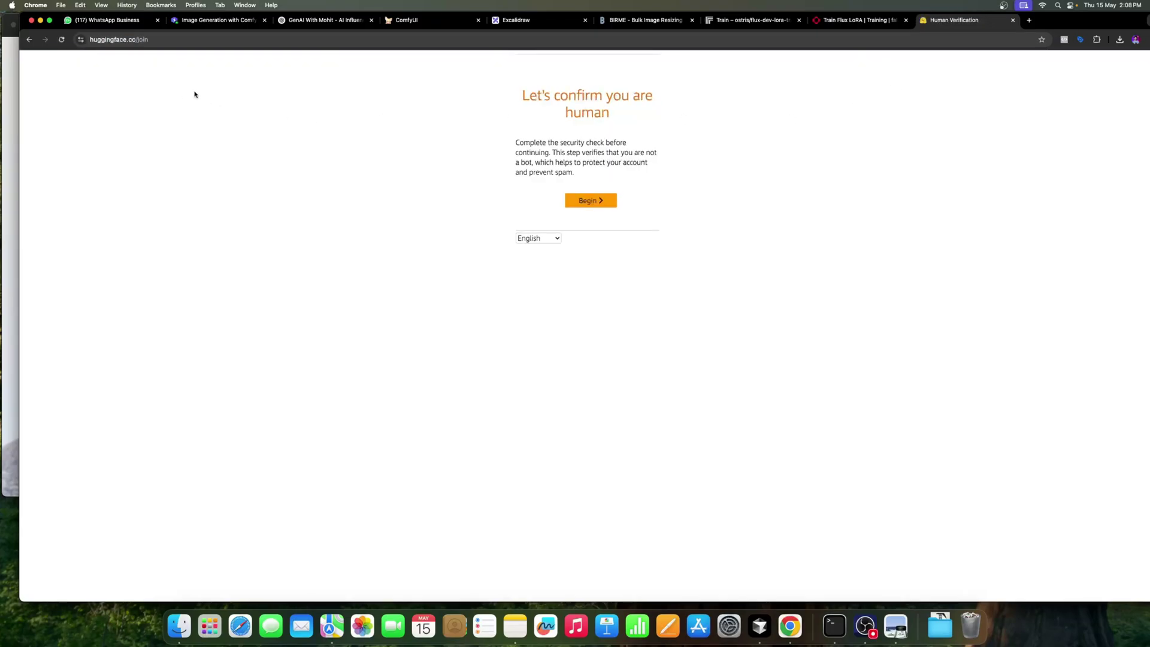
click(29, 39)
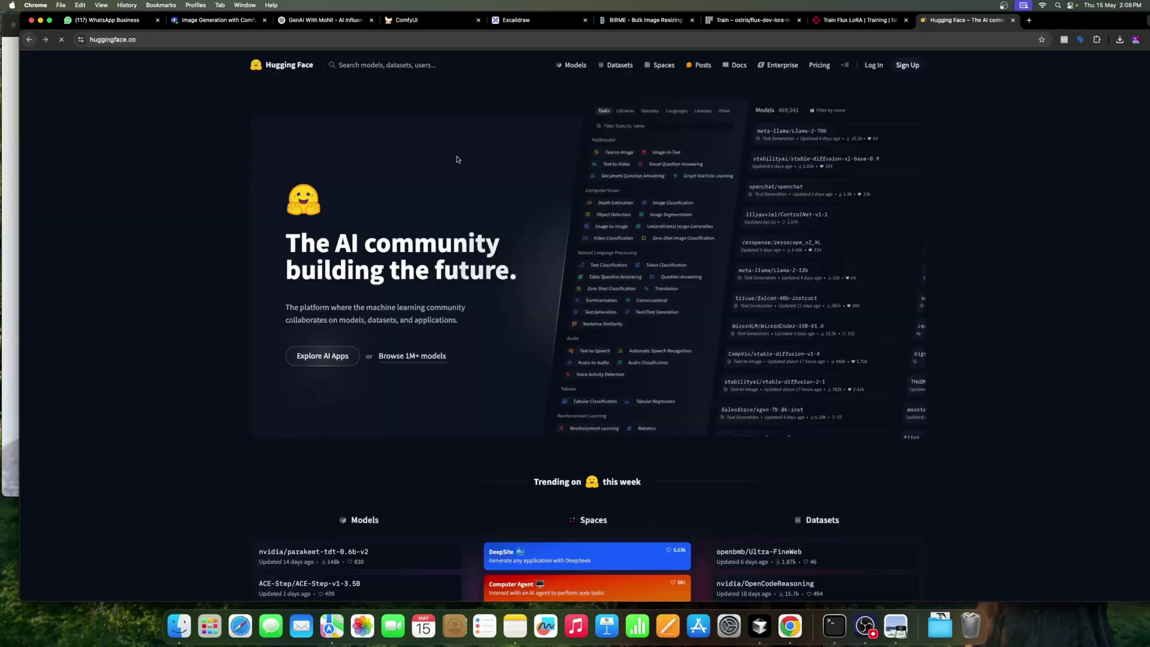
click(871, 67)
click(590, 269)
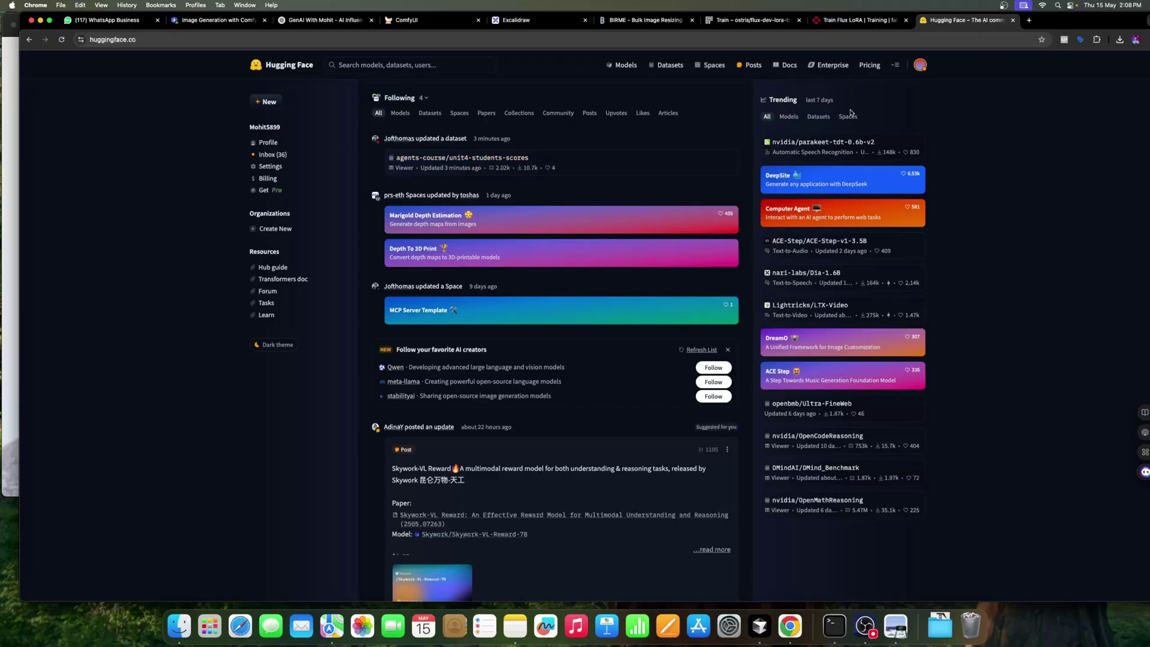
Create a new public Hugging Face model repository named LaylaX1 with the apache-2.0 license.
click(920, 66)
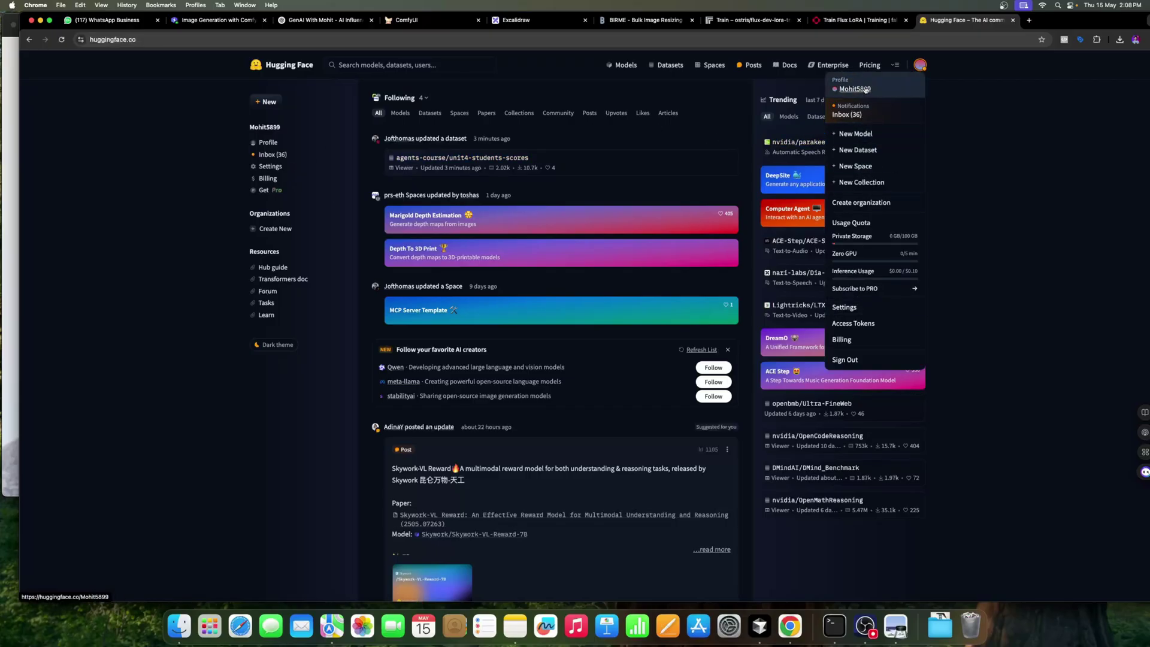
click(860, 135)
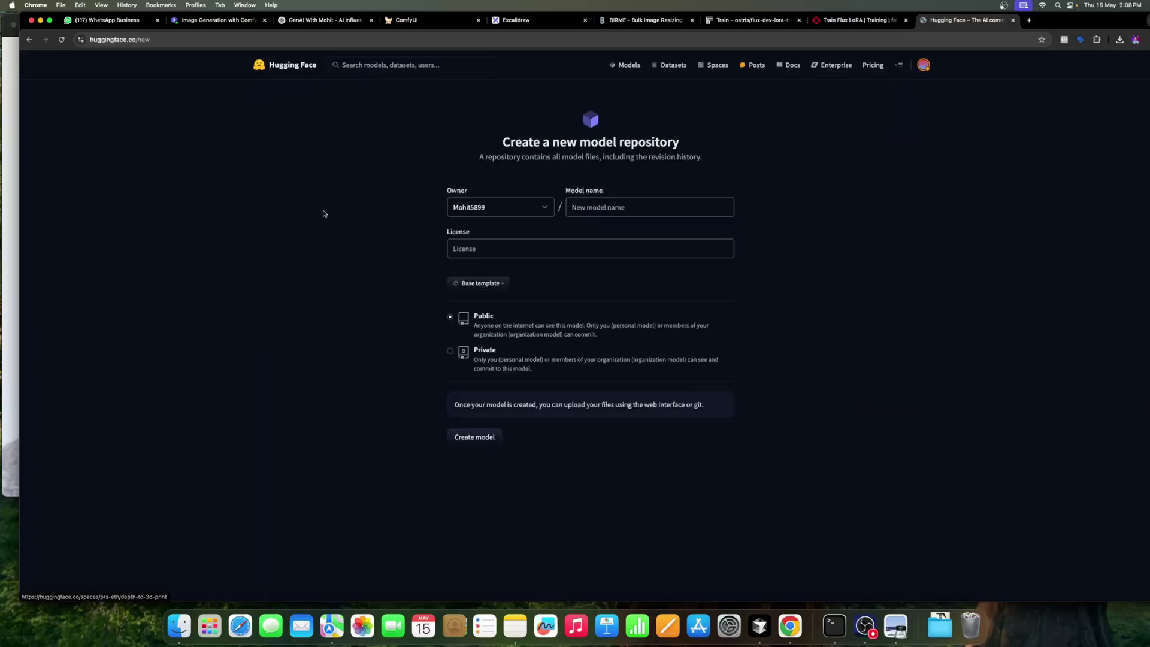
click(631, 207)
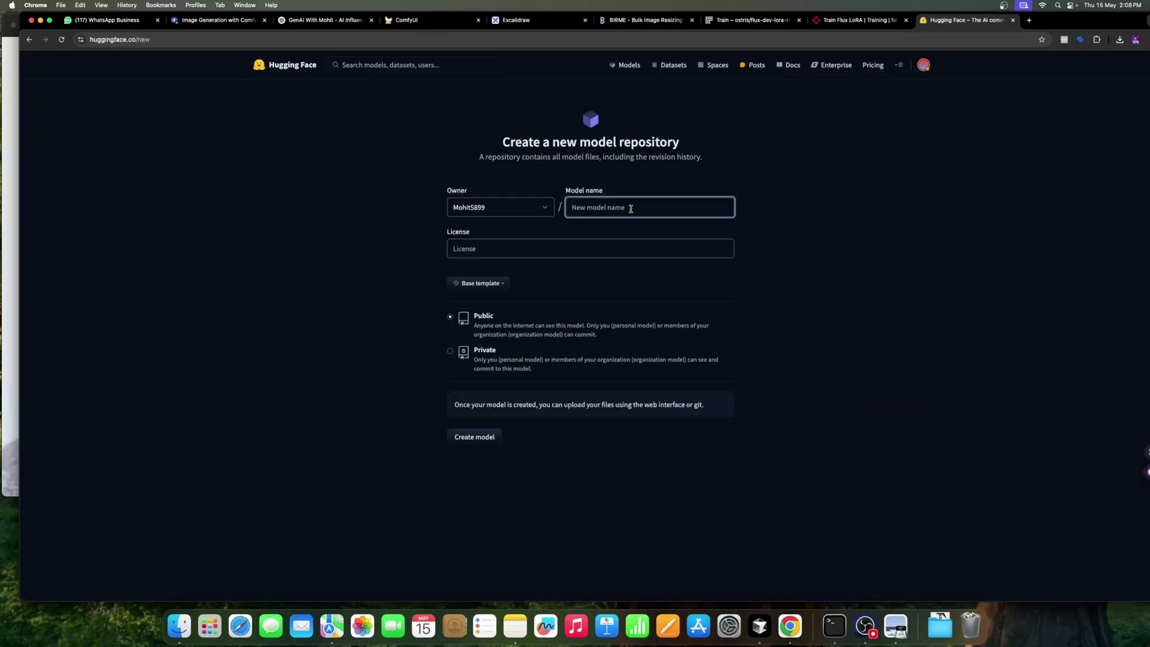
text(LaylaX1)
click(535, 251)
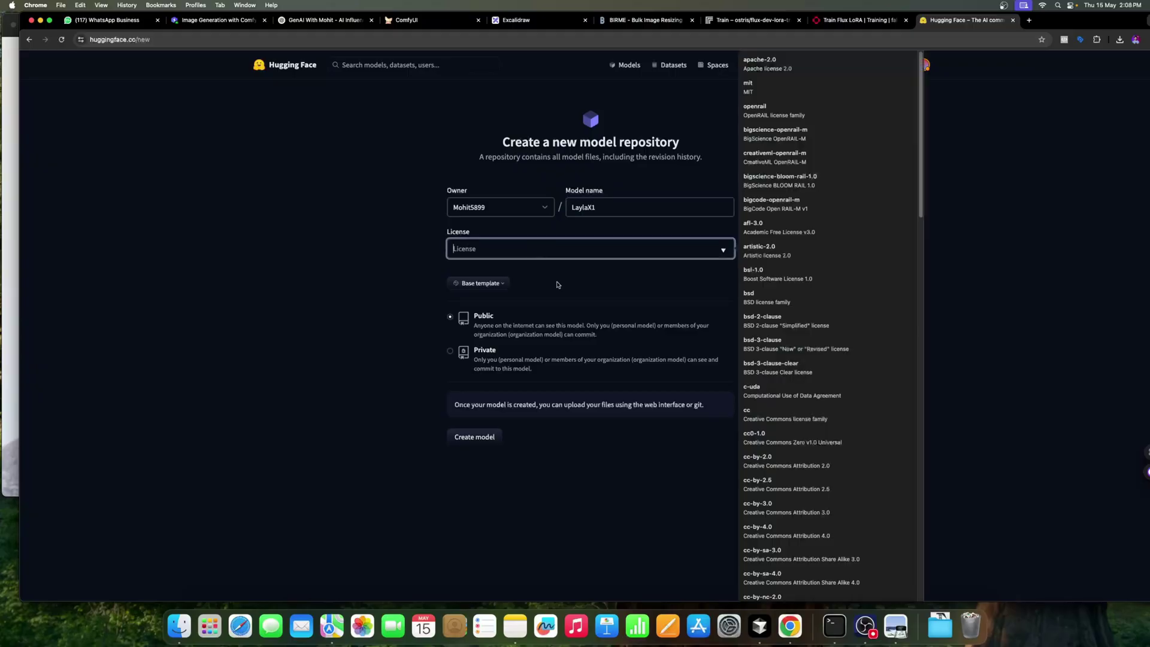
click(785, 70)
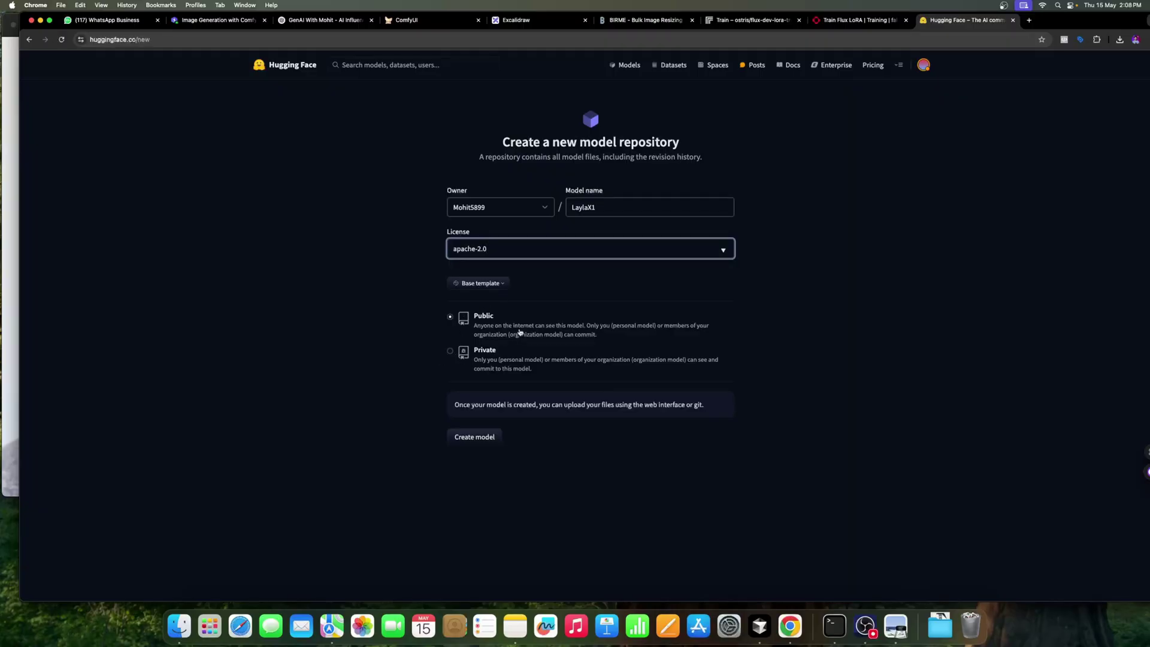
click(476, 437)
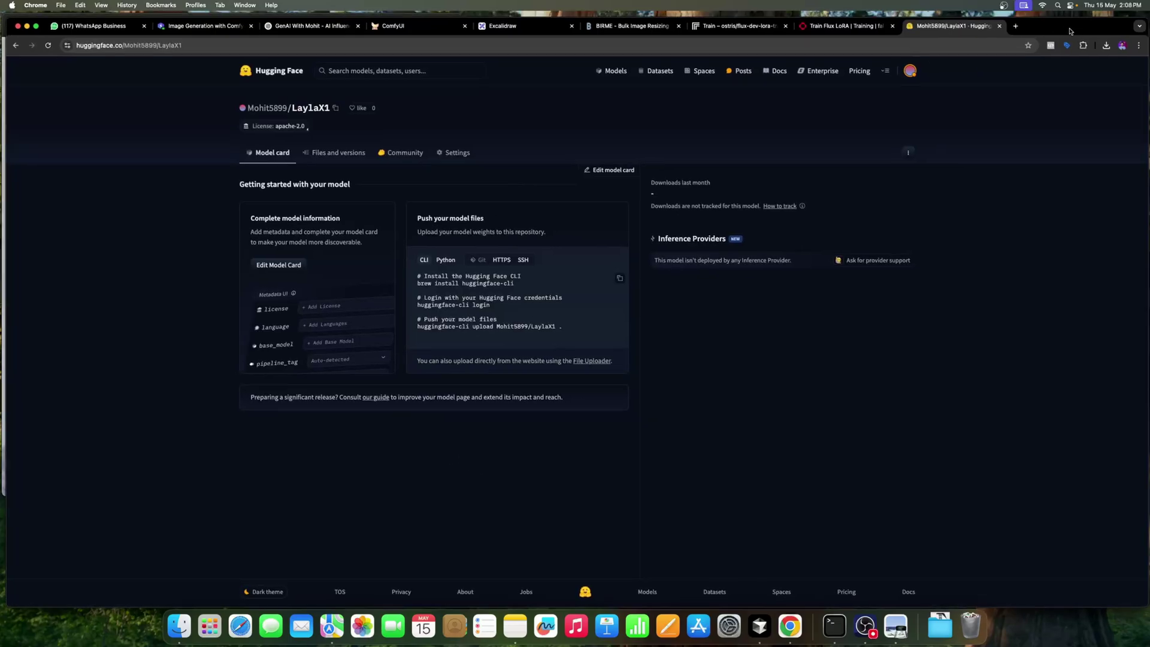
Copy the LaylaX1 repository ID and paste it into the hf_repo_id field of the Replicate training form.
click(336, 110)
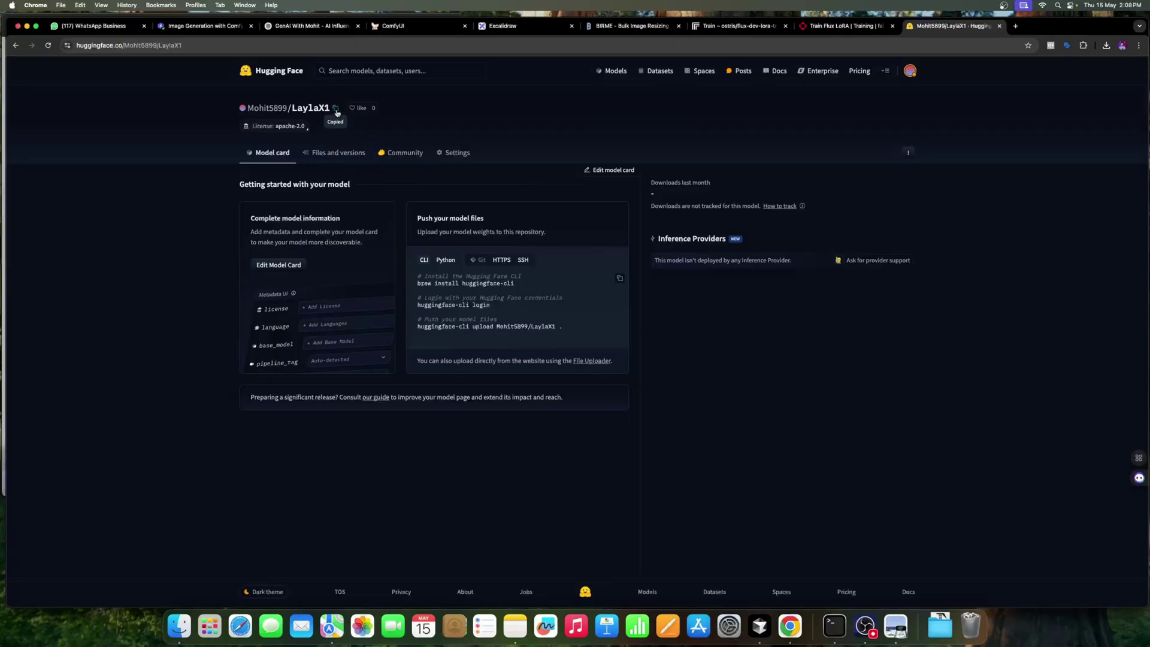
click(739, 26)
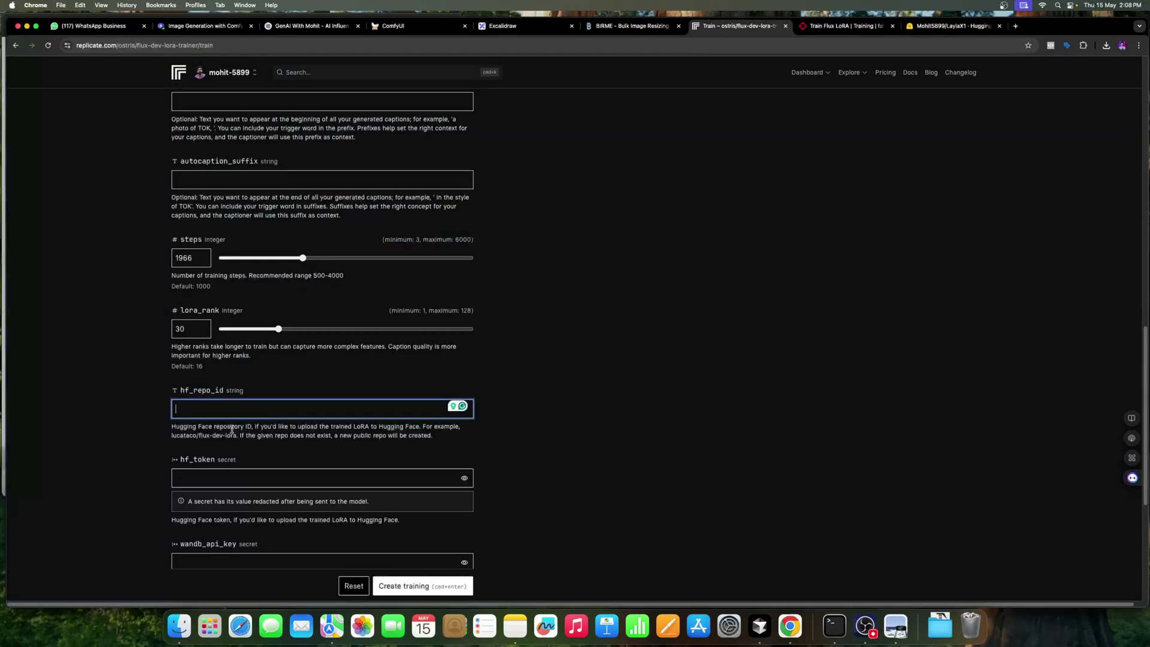
key(super+v)
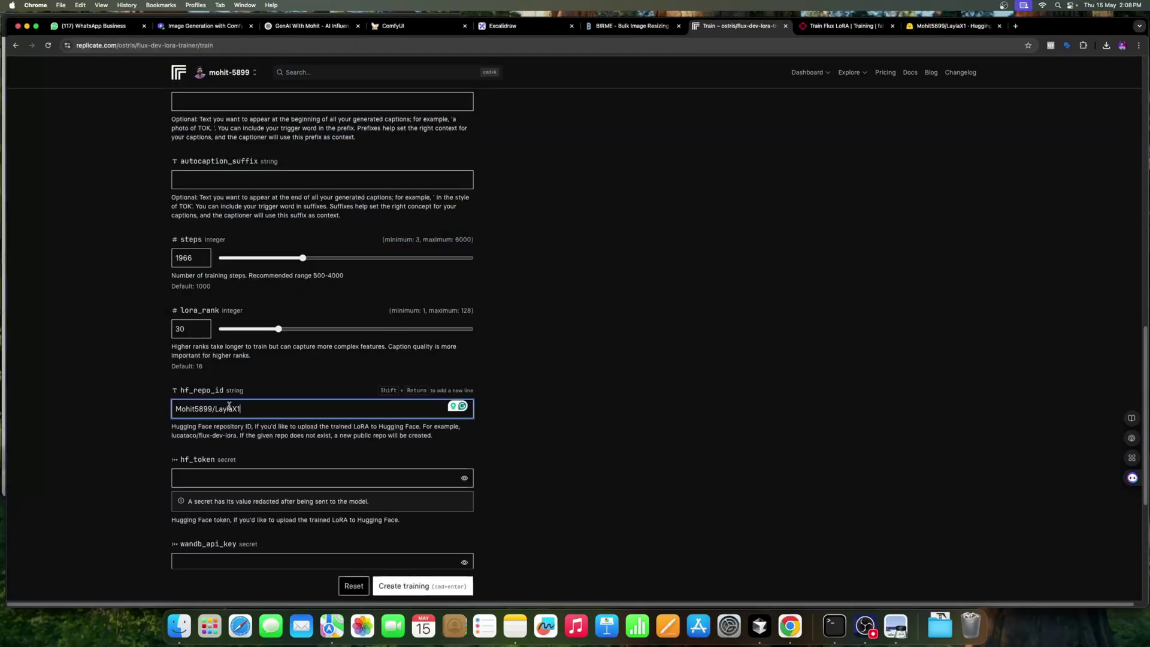
For the hf_token field, start a new fine-grained access token named test in the Hugging Face account settings.
click(249, 478)
click(958, 27)
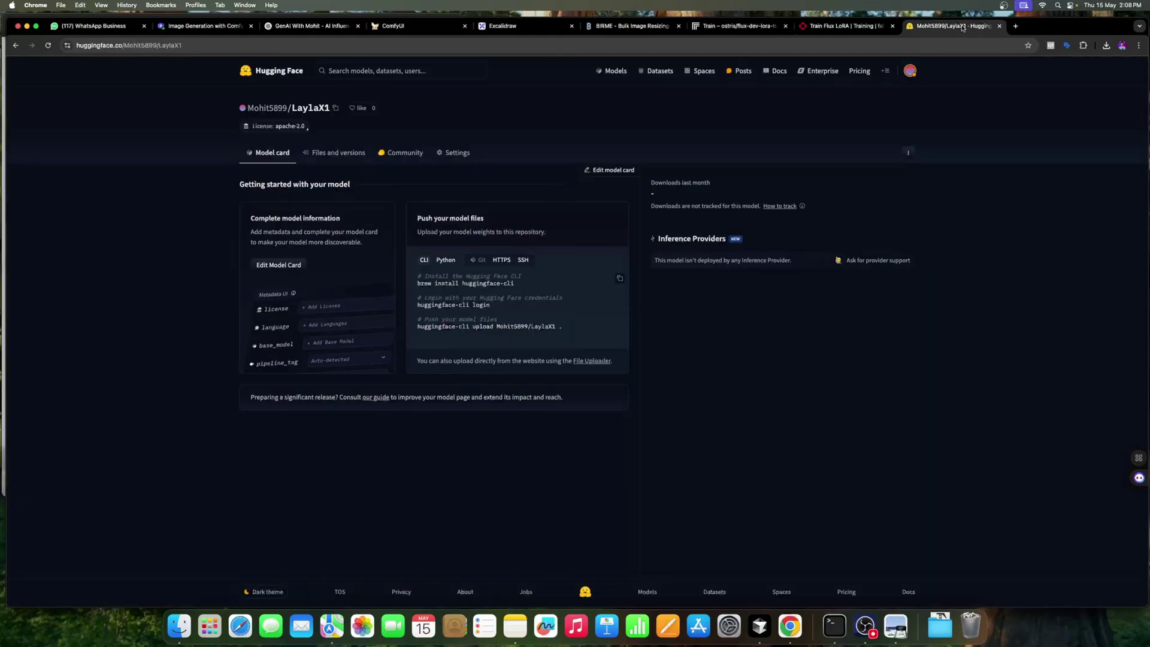
click(911, 72)
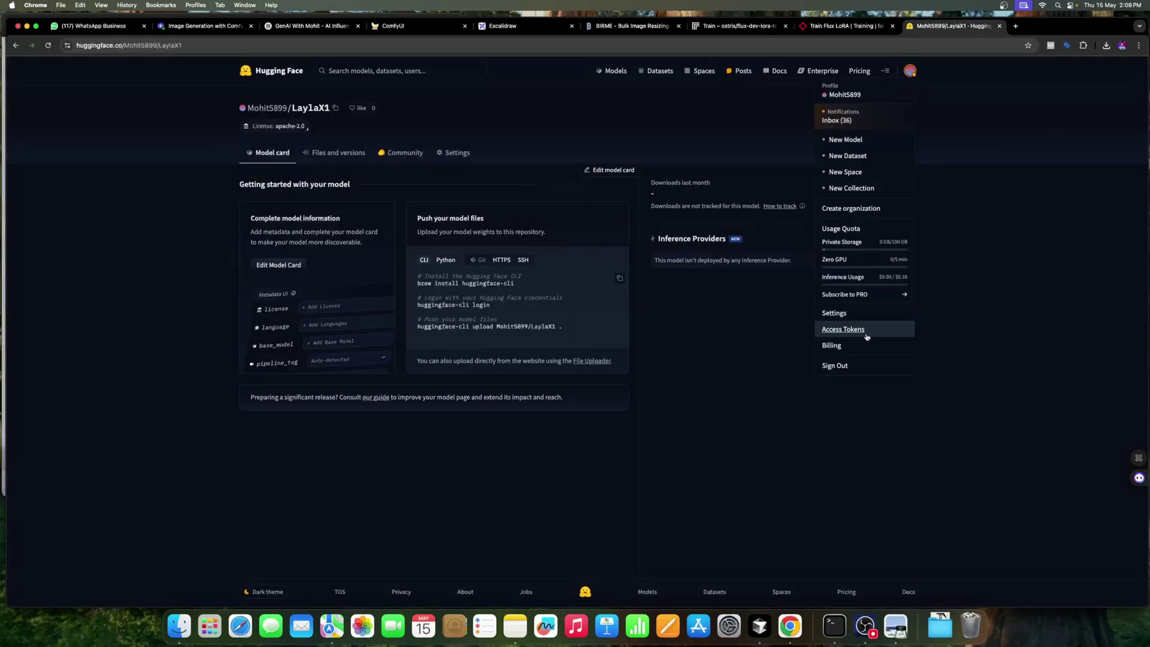
click(911, 73)
click(910, 72)
click(843, 328)
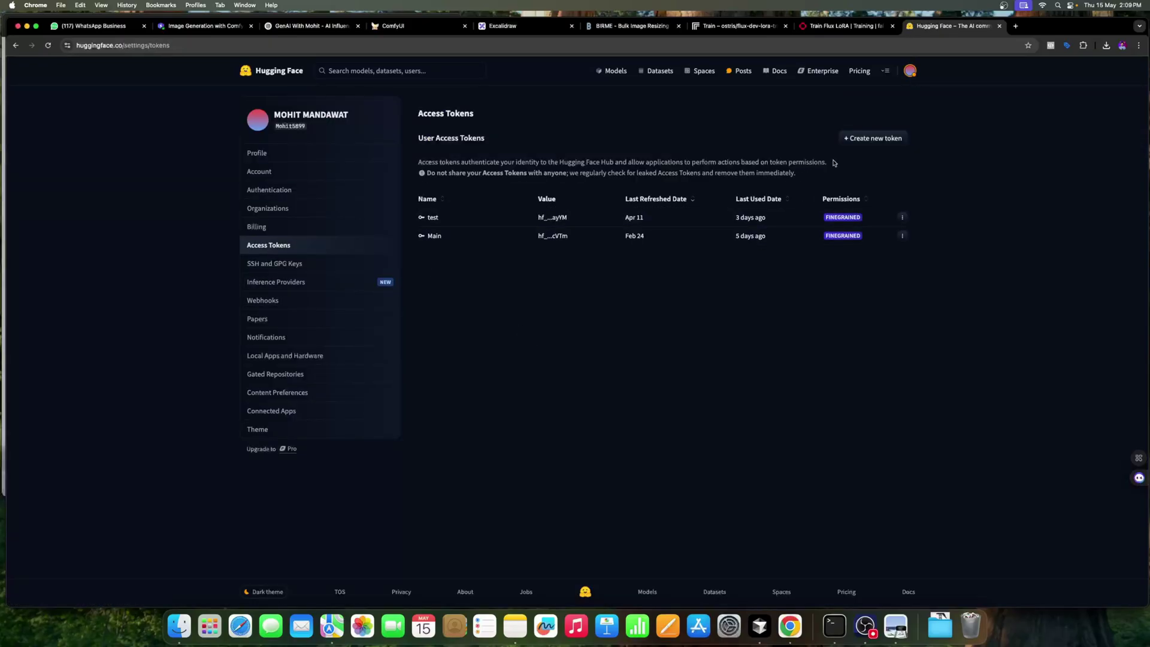
click(870, 138)
click(480, 201)
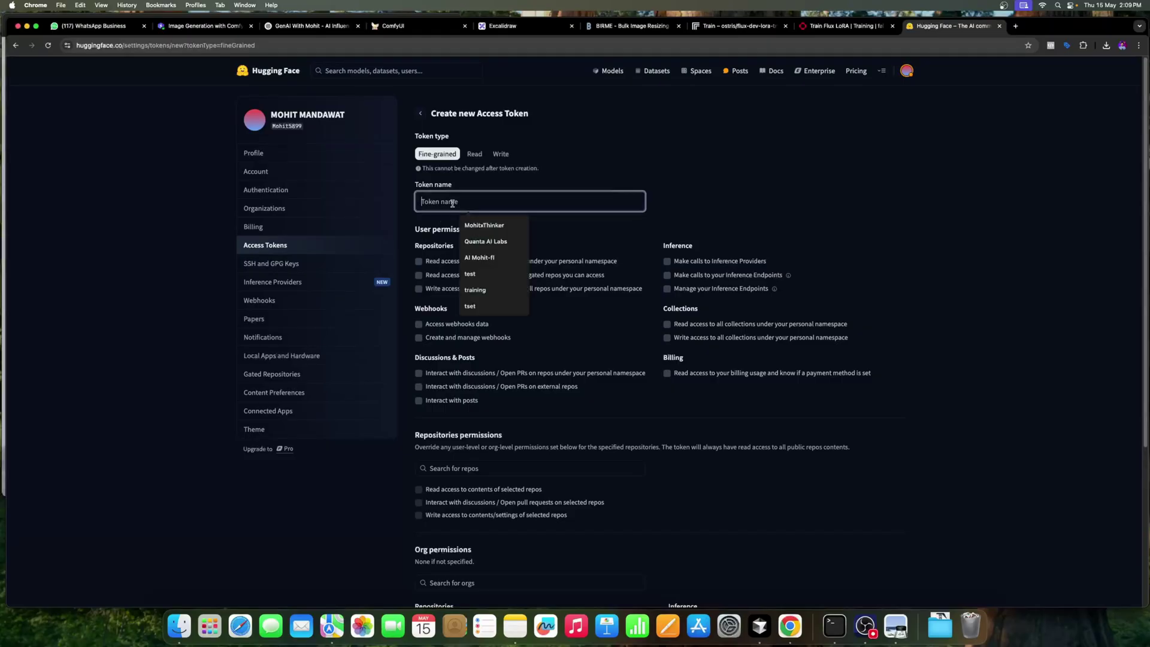
click(488, 276)
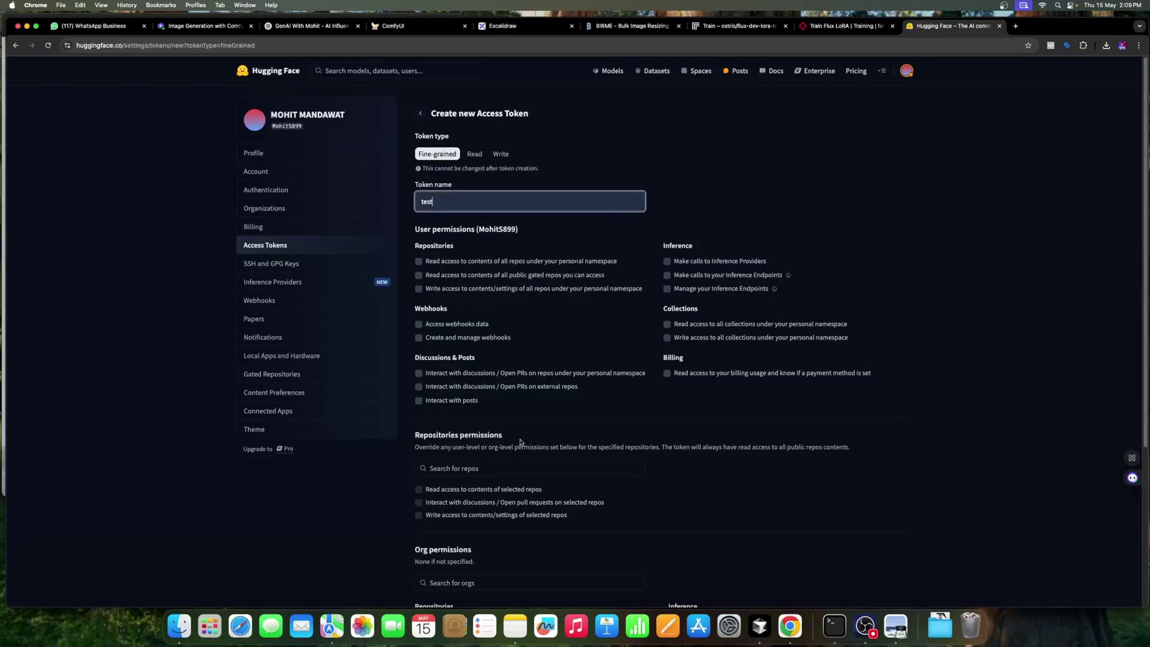
Grant the test token all user-level permissions for repositories, webhooks, and discussions and posts.
scroll(446, 292, down, 2)
click(419, 192)
click(418, 206)
click(419, 219)
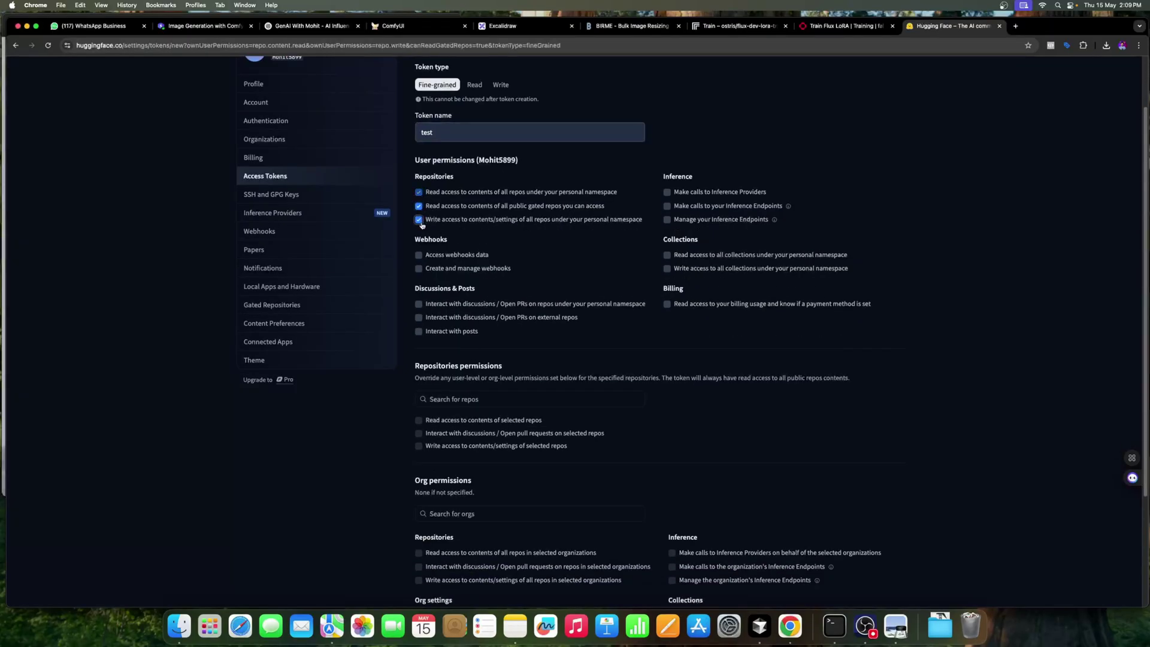
click(419, 254)
click(419, 268)
click(418, 304)
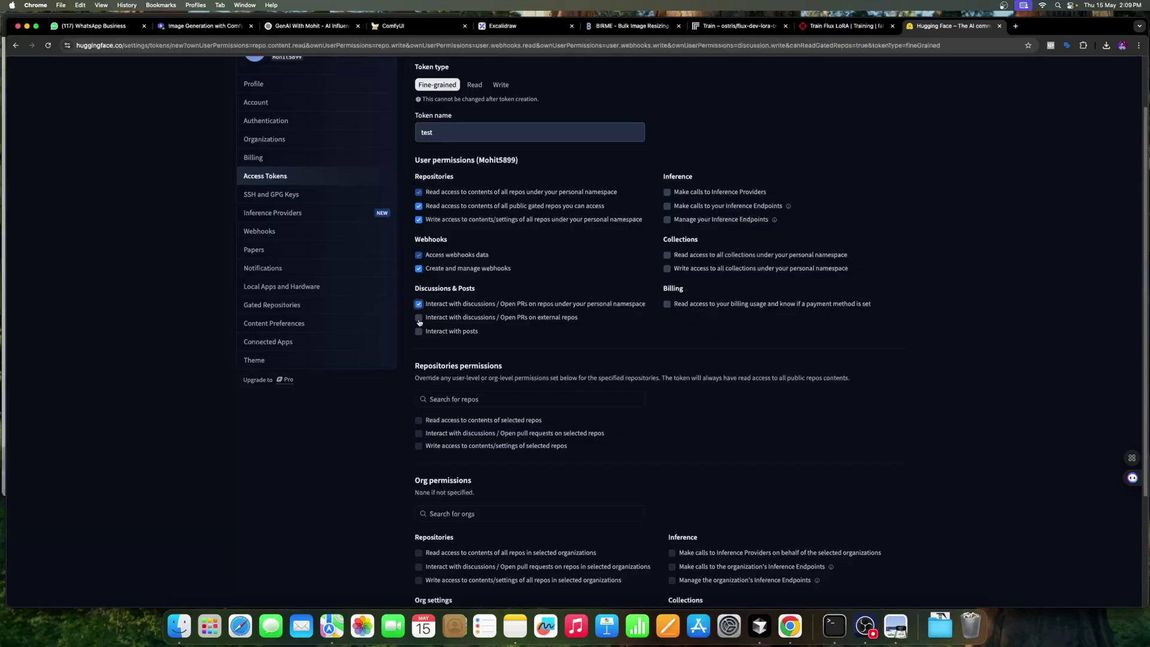
click(419, 317)
click(418, 331)
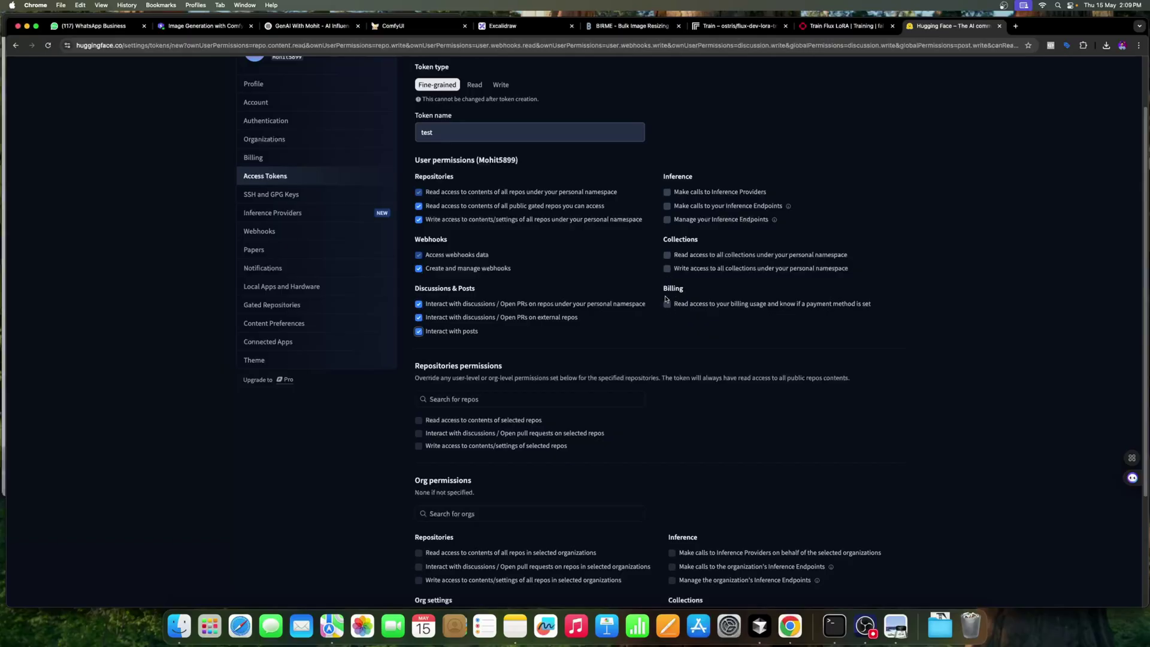
Grant the token read and write access to collections and all user-level inference permissions.
click(667, 269)
click(667, 255)
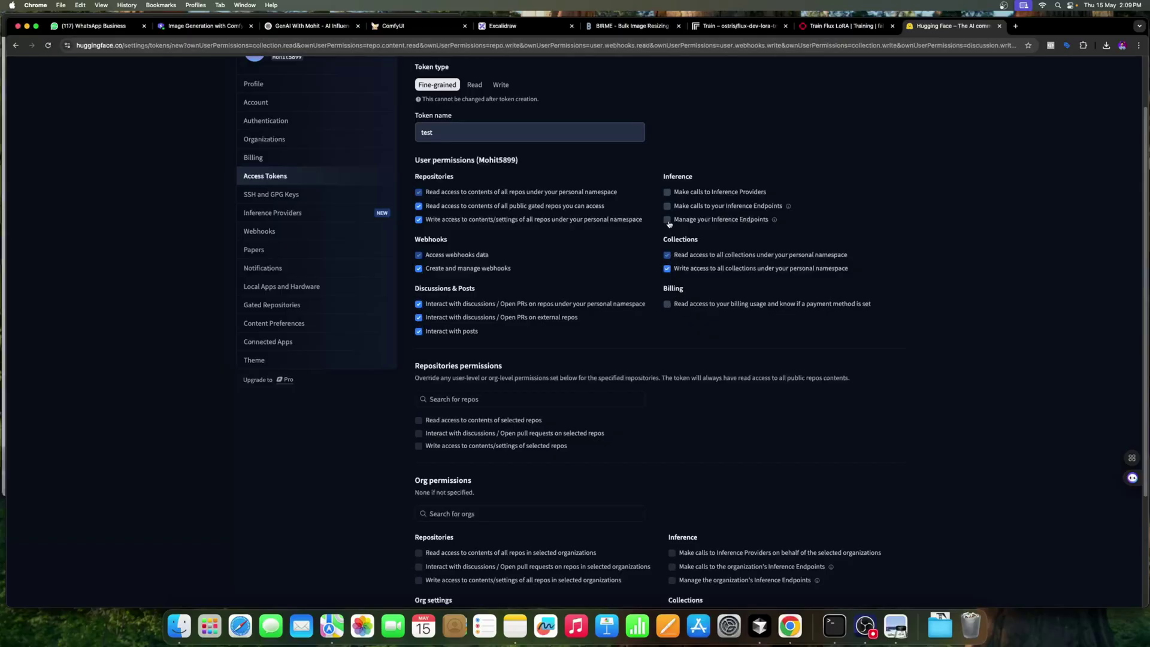
click(667, 220)
click(667, 205)
click(667, 192)
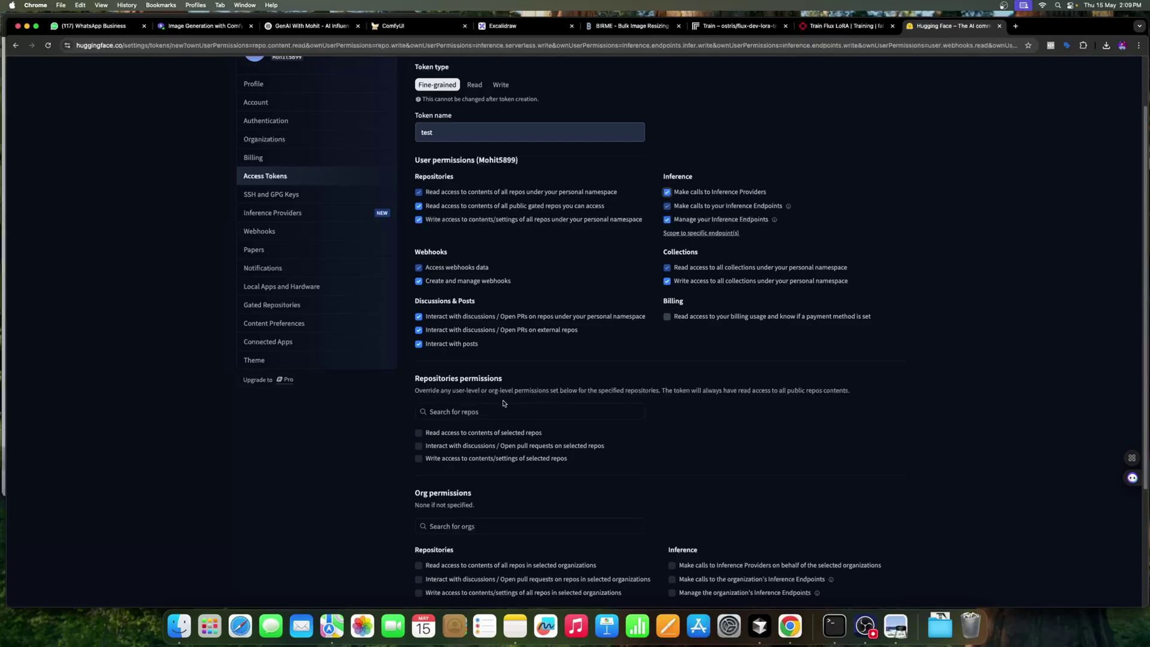
Create the test access token and close the dialog showing its value.
scroll(503, 403, down, 5)
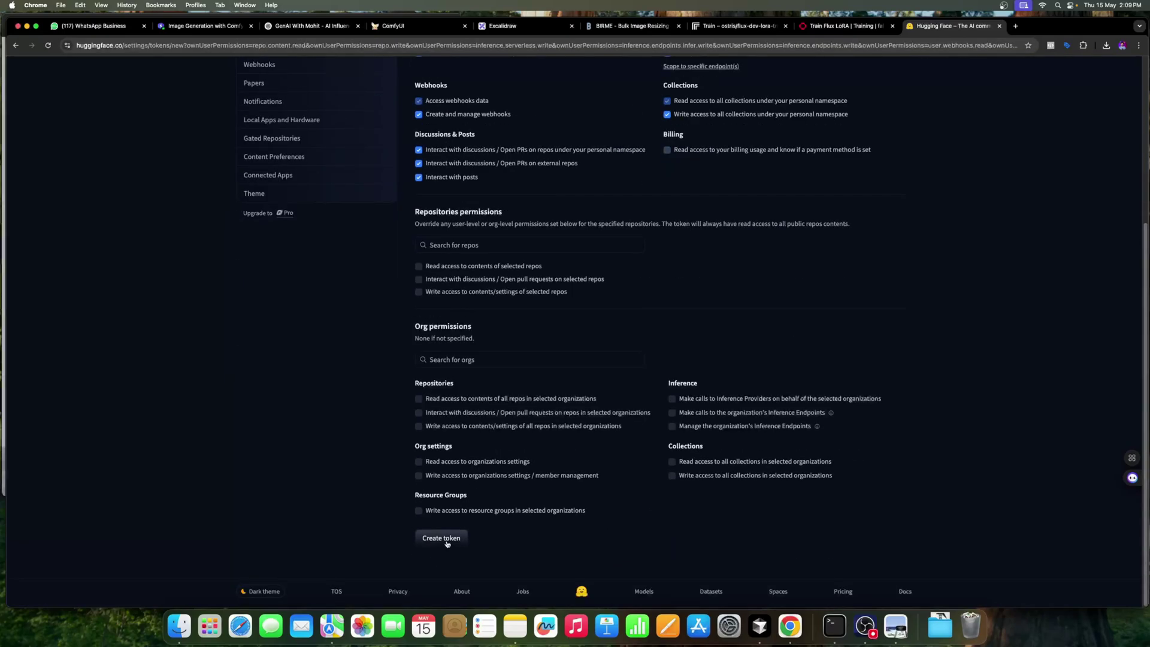
click(443, 539)
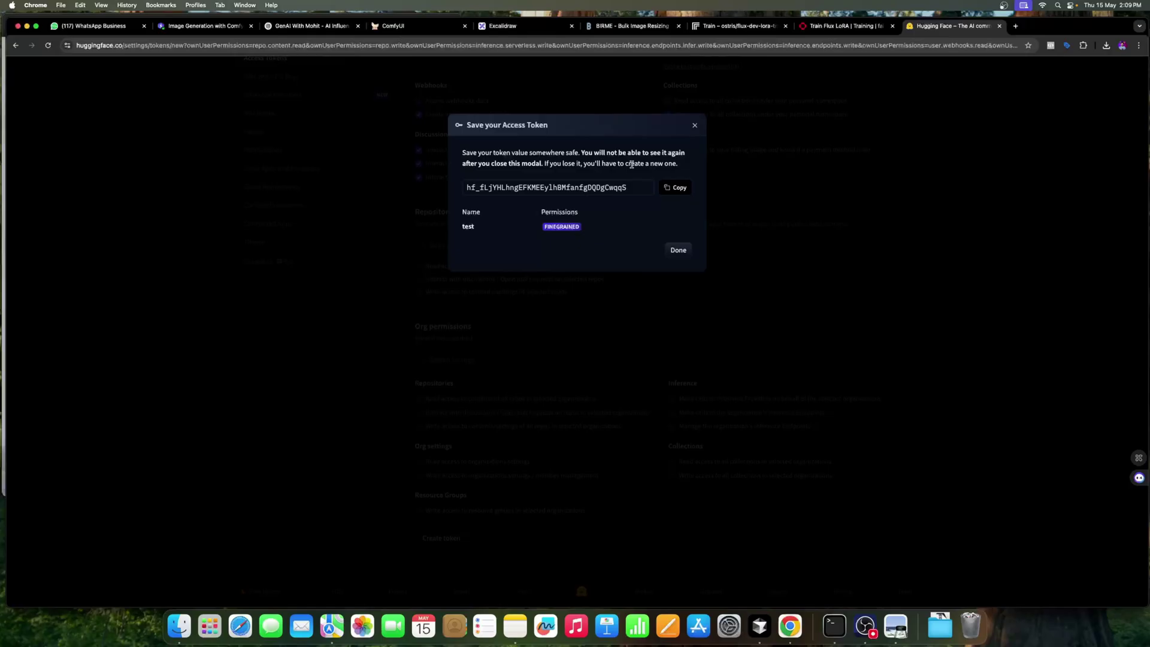
click(694, 127)
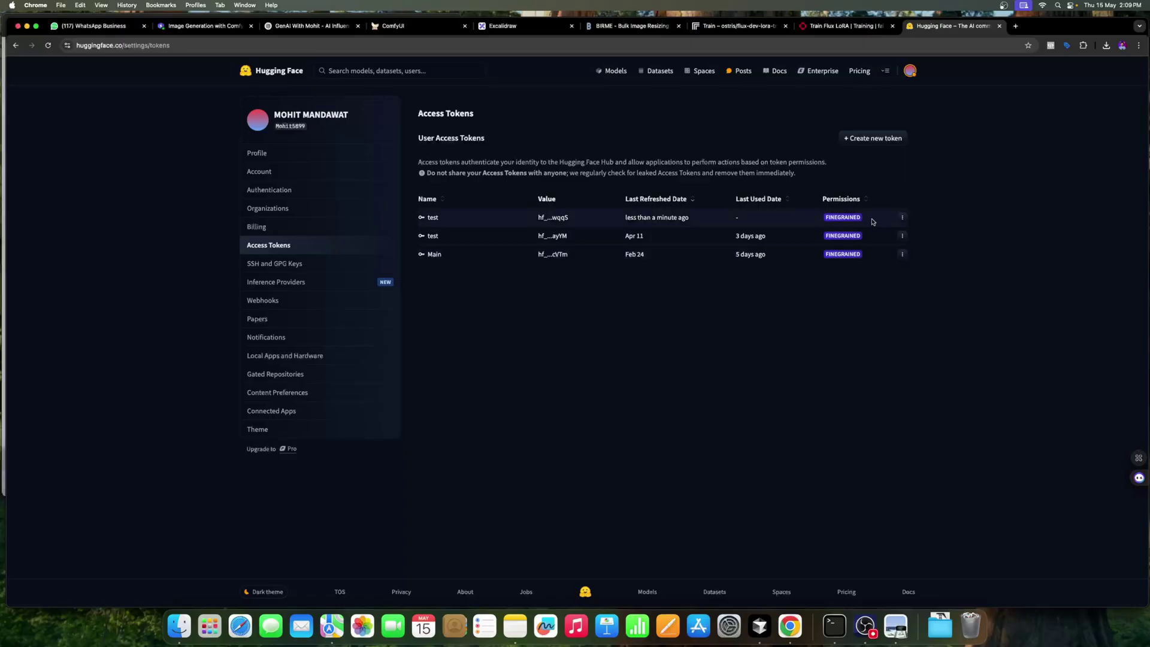
Delete the newest test access token from the Hugging Face account and confirm the deletion.
click(901, 218)
click(848, 259)
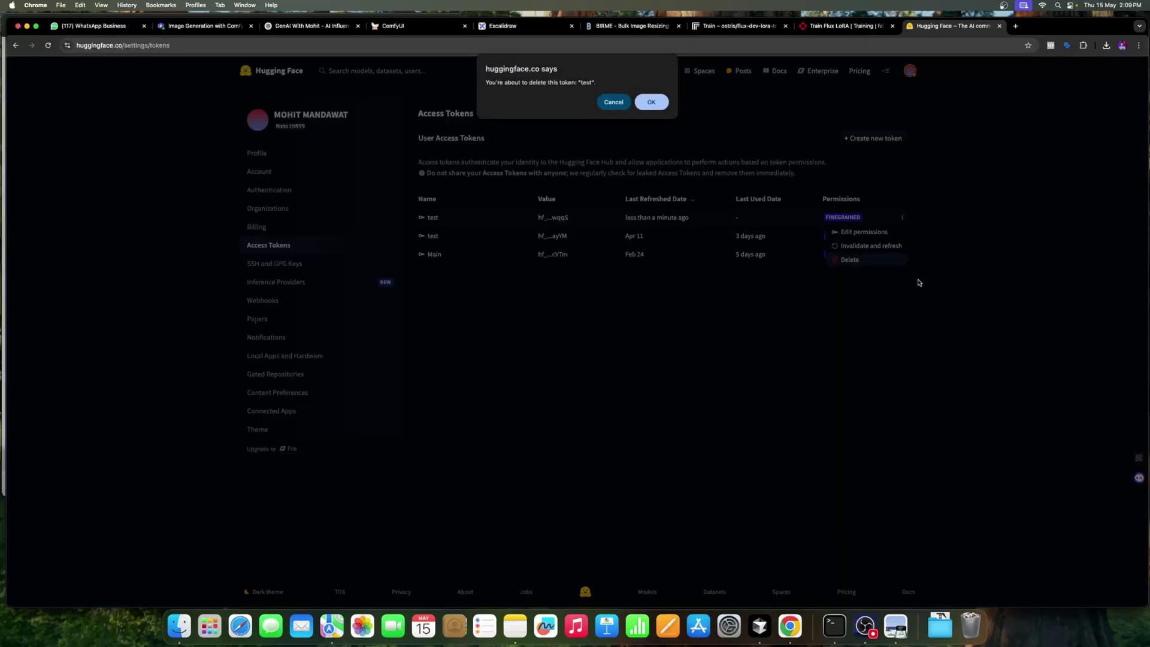
click(652, 103)
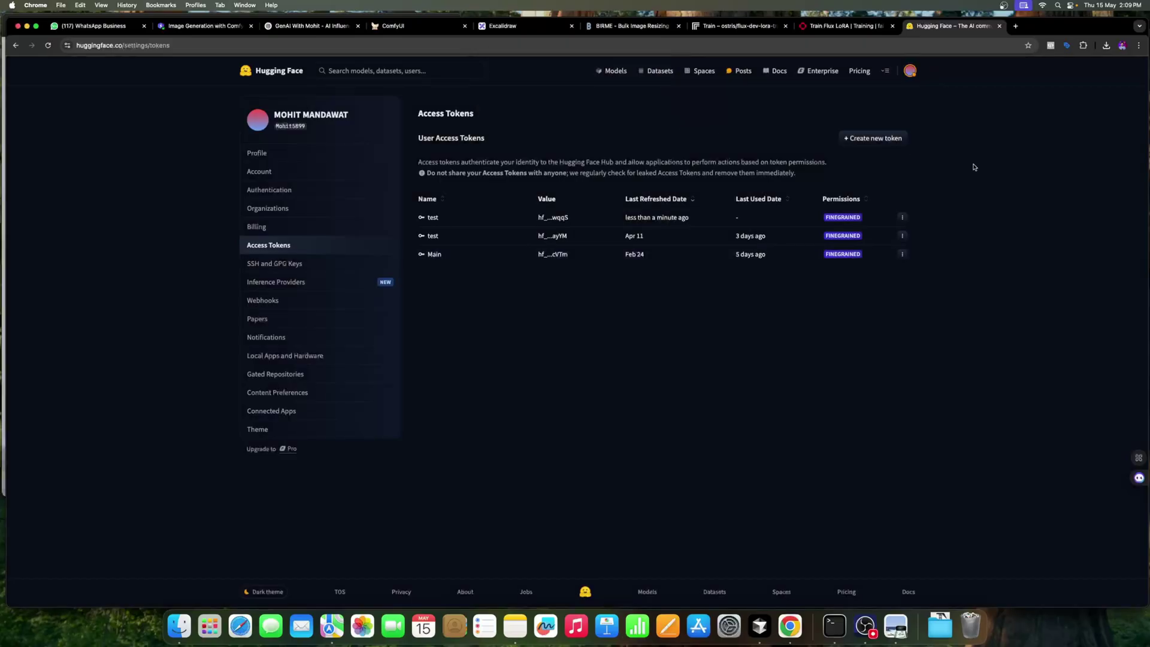
On fal's flux-lora-fast-training page, view the Hugging Face export form for the completed Child34 training and close it without creating a repository.
click(863, 27)
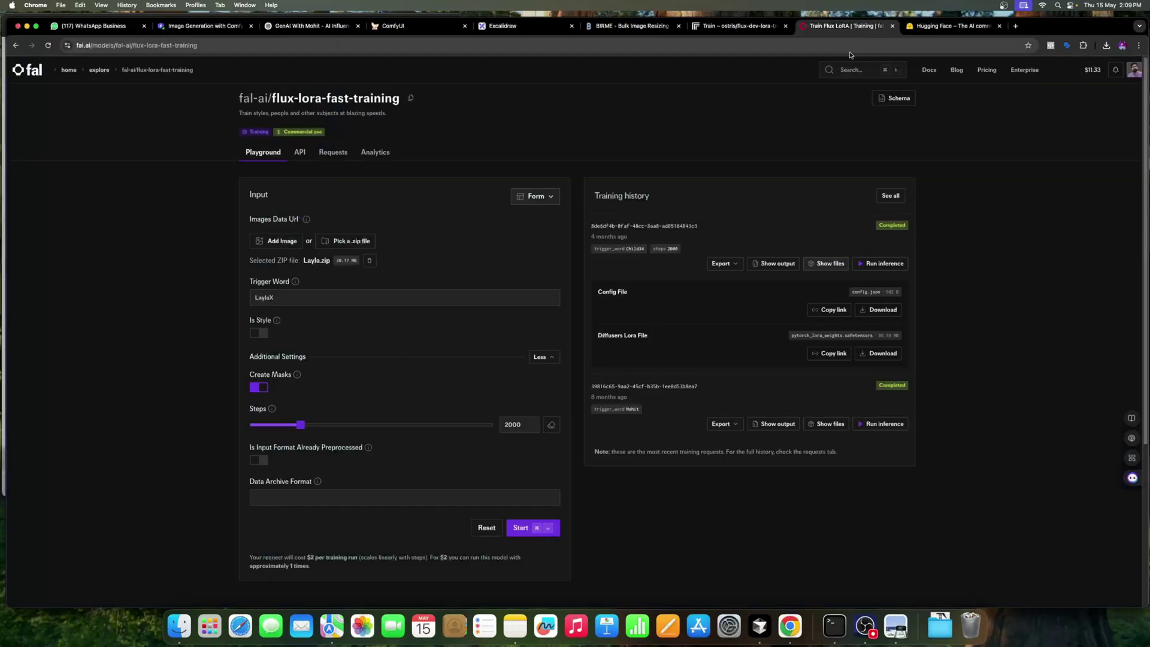
click(778, 26)
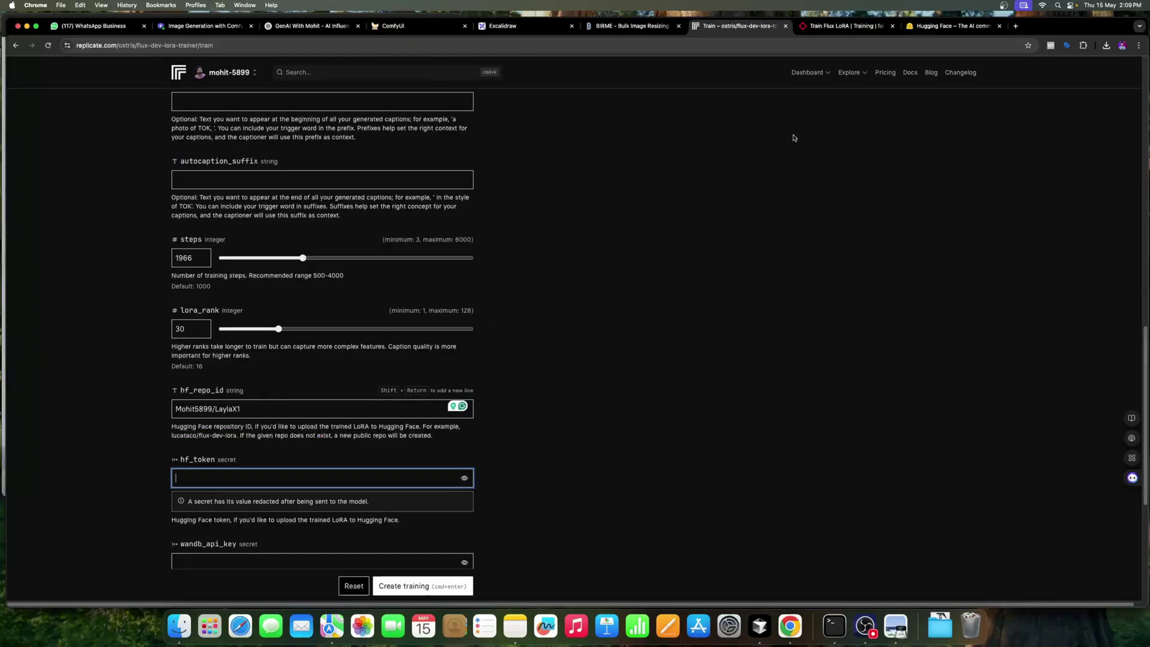
click(954, 27)
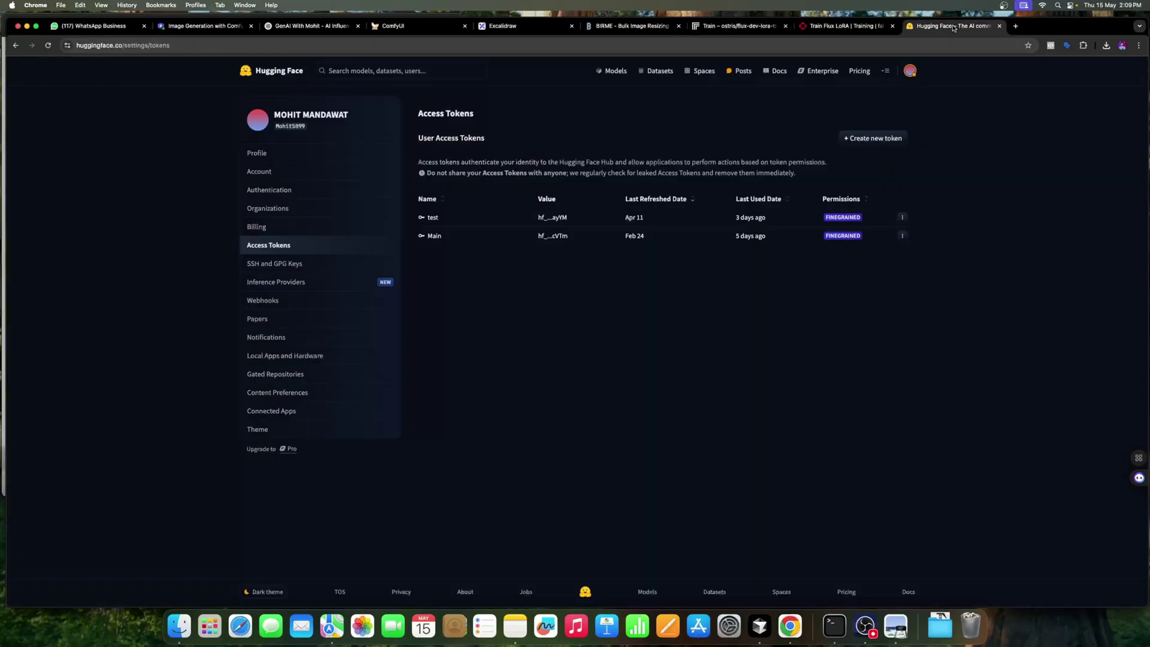
click(848, 26)
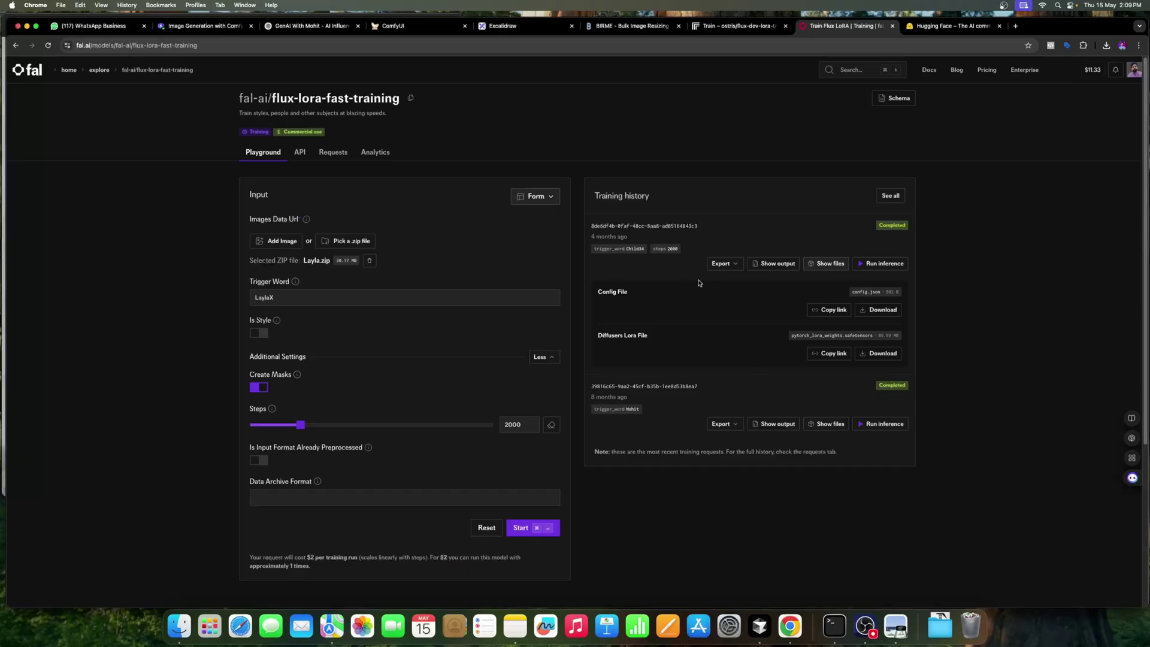
click(728, 265)
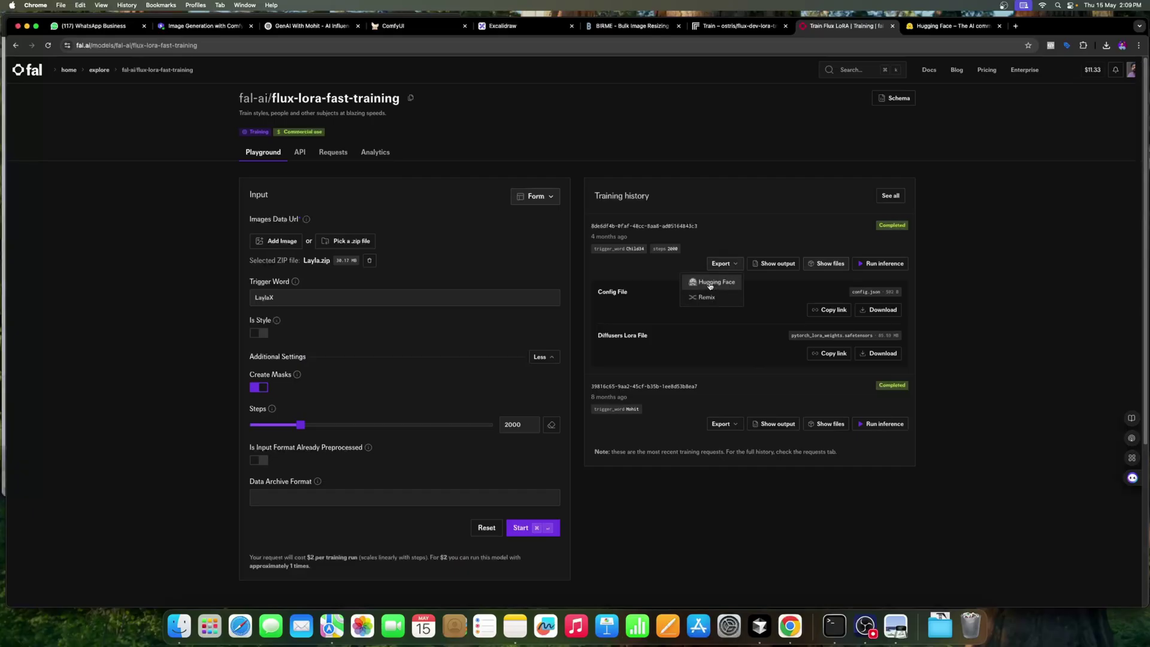
click(710, 286)
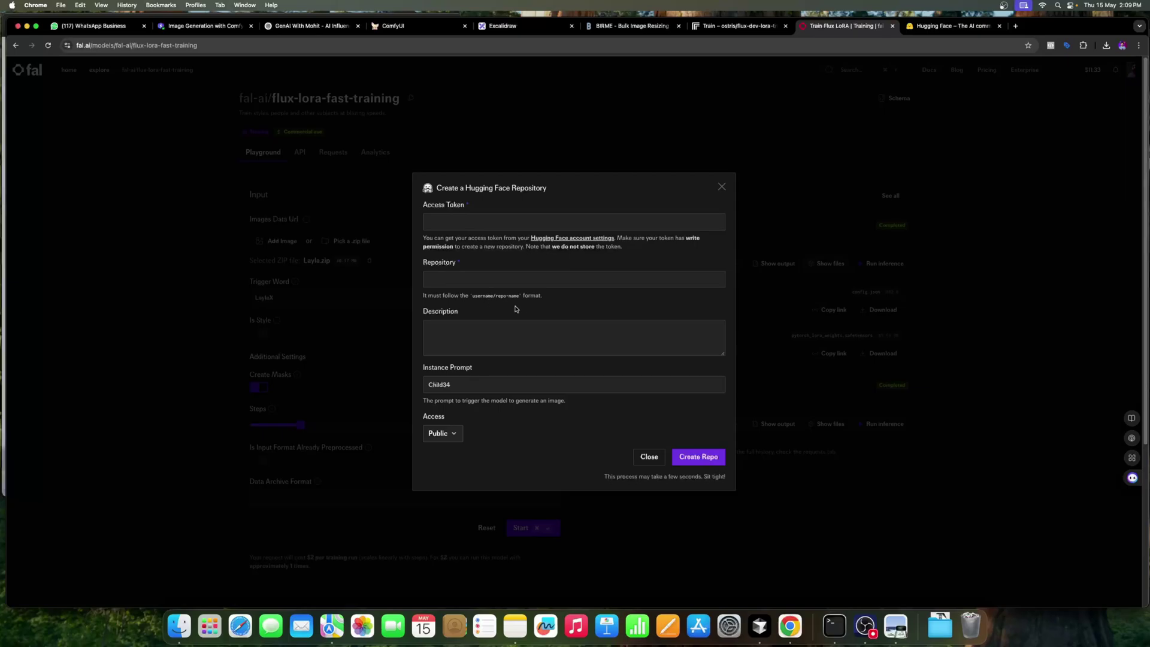
click(722, 188)
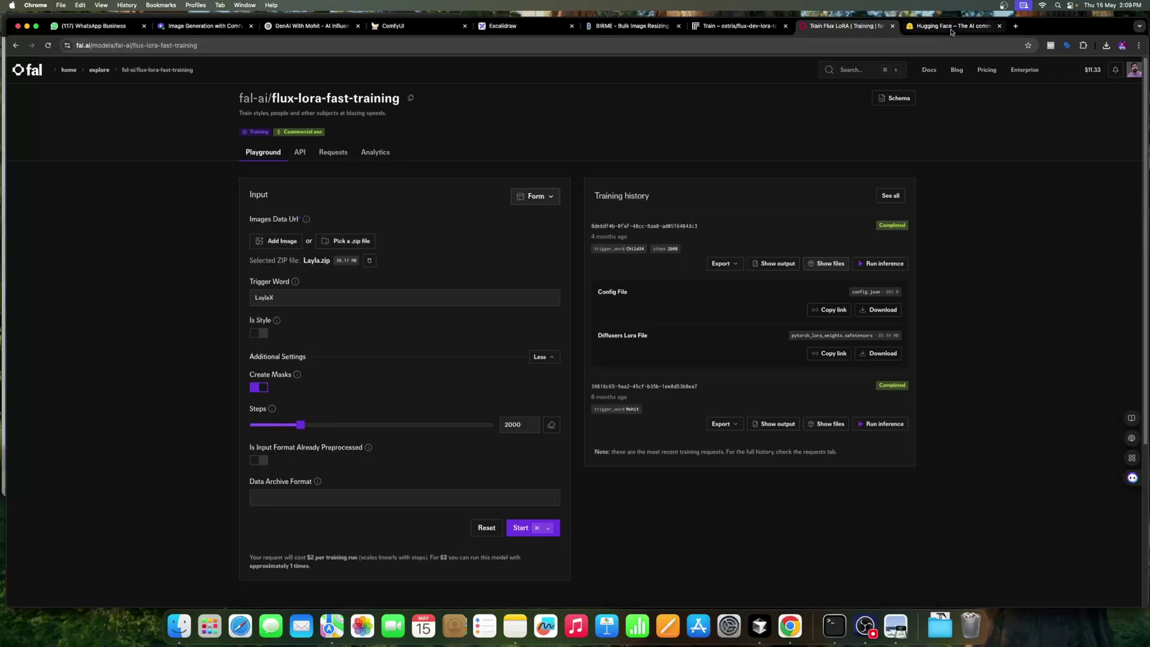
Switch to ComfyUI and look over the full workflow, from the LoRA stack to the ReActor face swap and preview images.
click(737, 27)
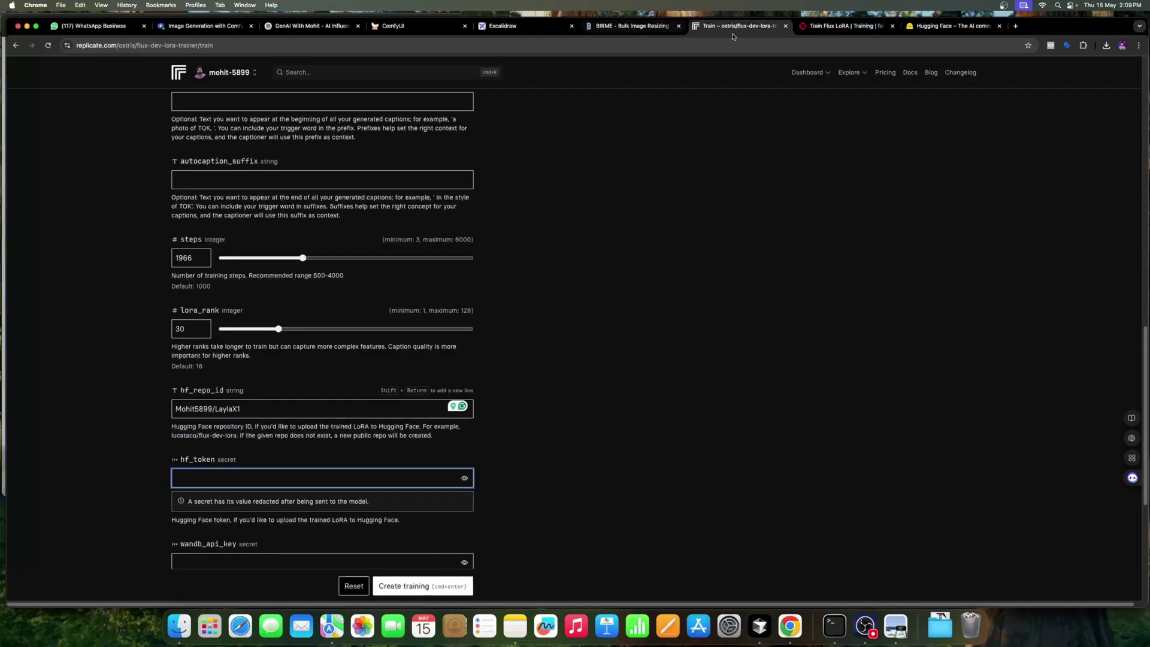
click(826, 27)
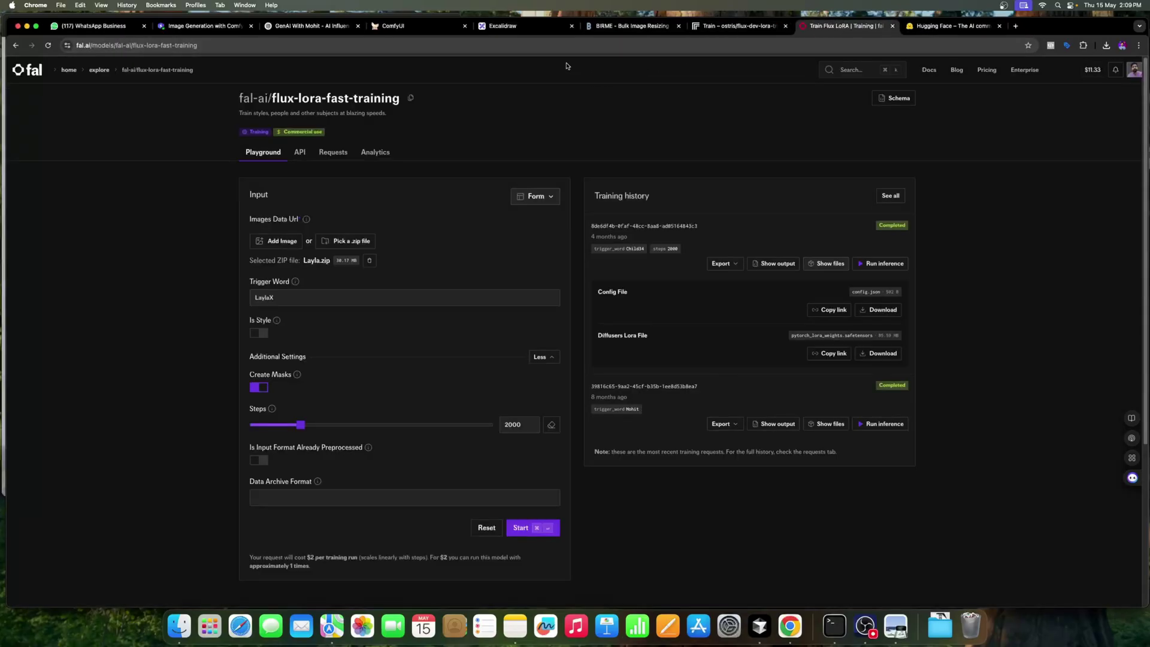
click(413, 30)
scroll(790, 224, down, 3)
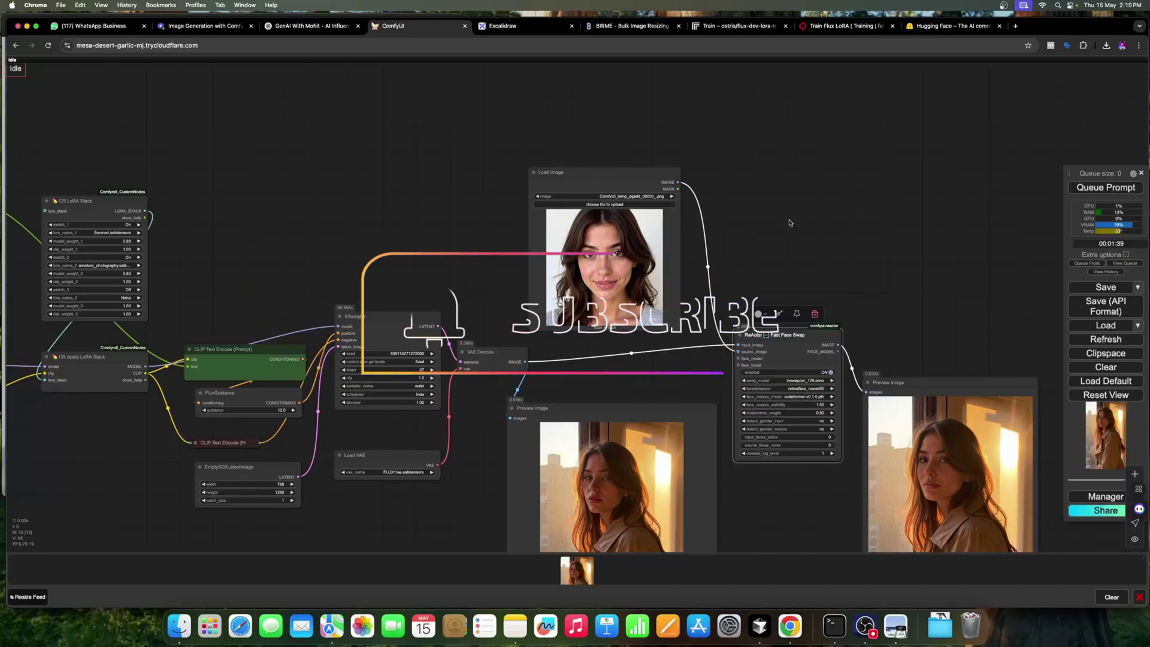
scroll(806, 251, up, 1)
scroll(796, 255, down, 3)
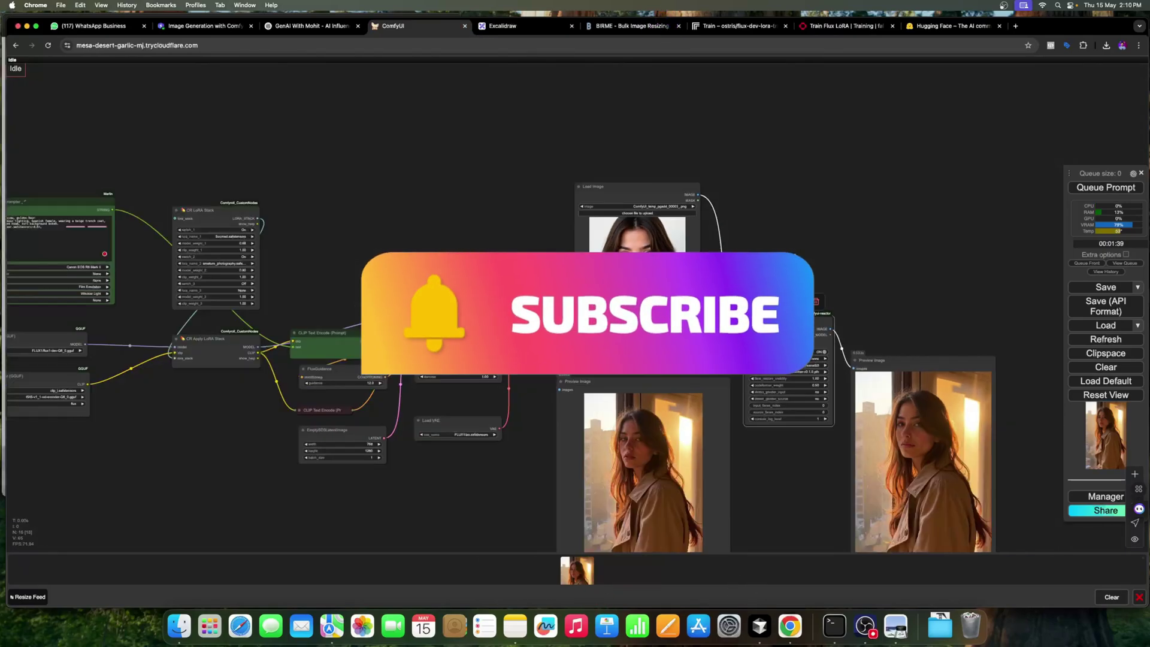
scroll(771, 190, down, 2)
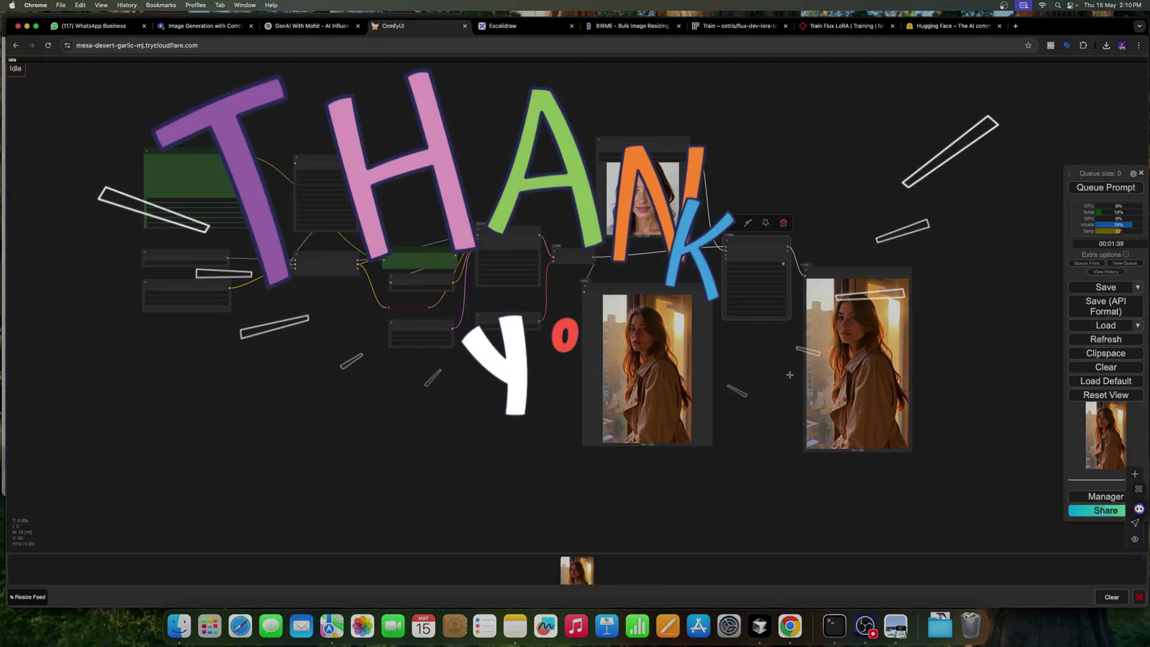